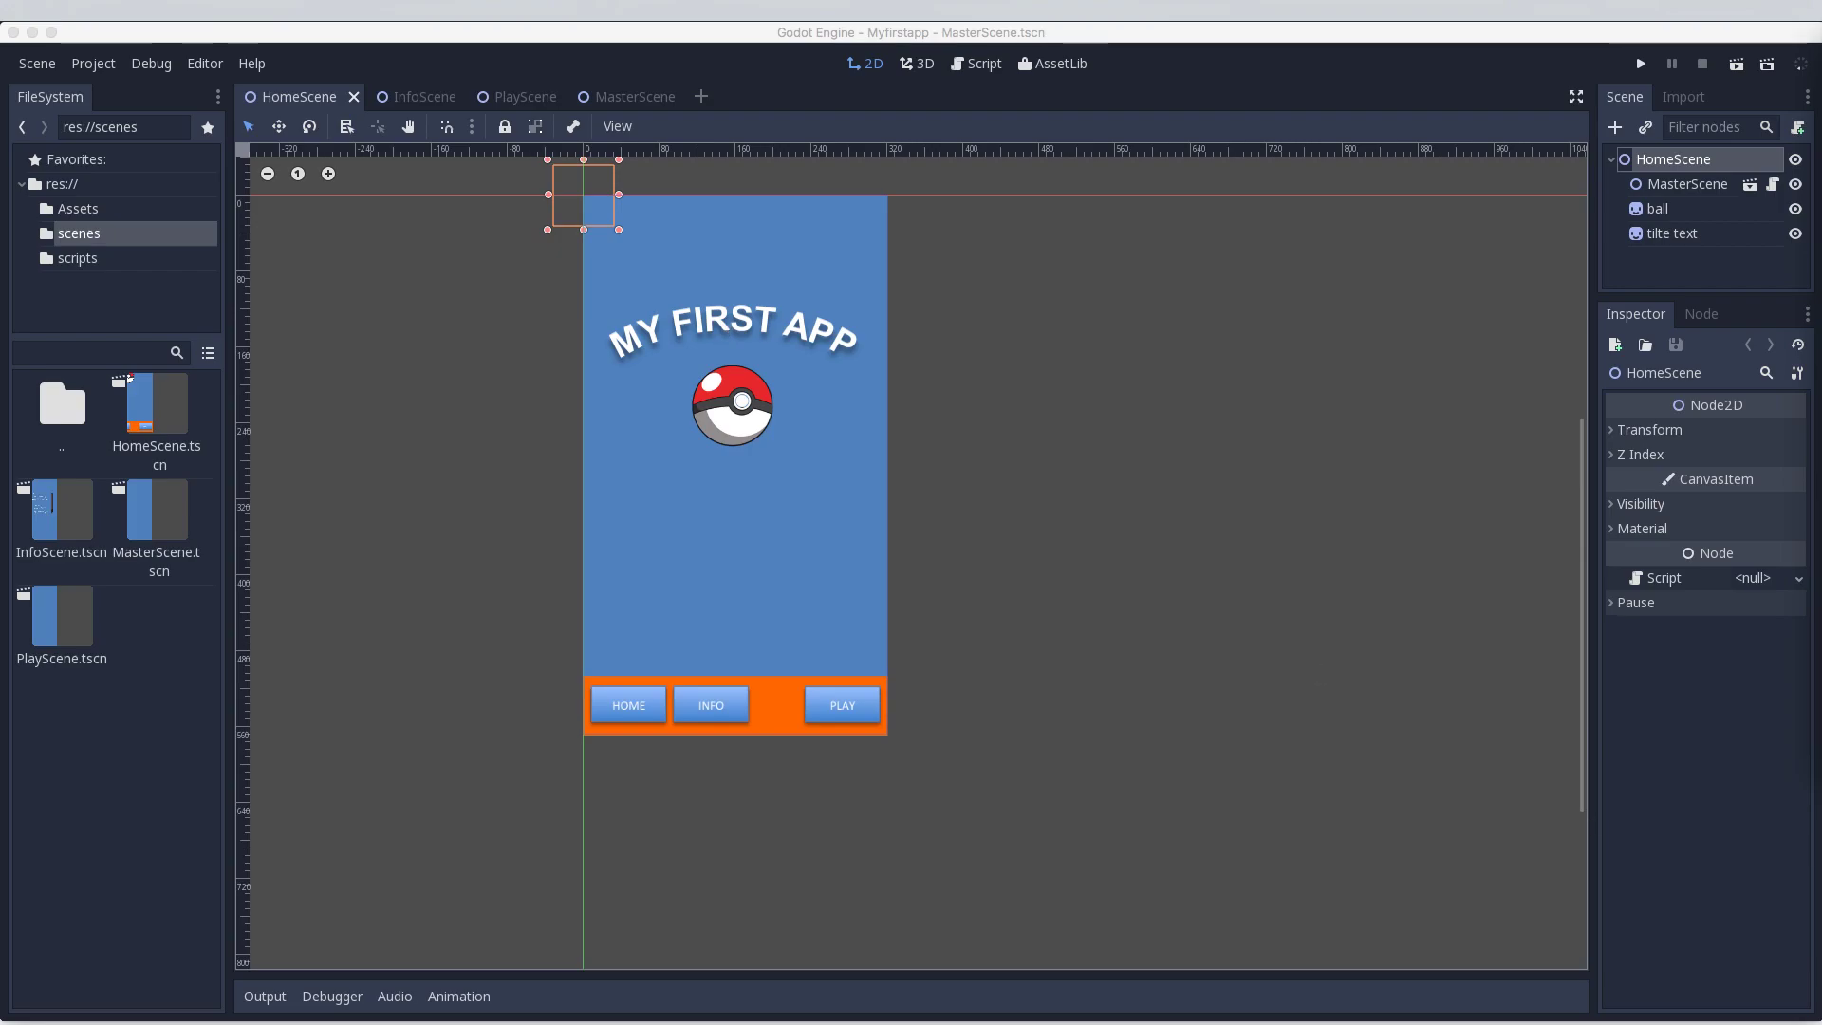
# Step: Switch to Finder and create a new folder named fonts in the Myfistapp project folder
pyautogui.press('super+Tab')
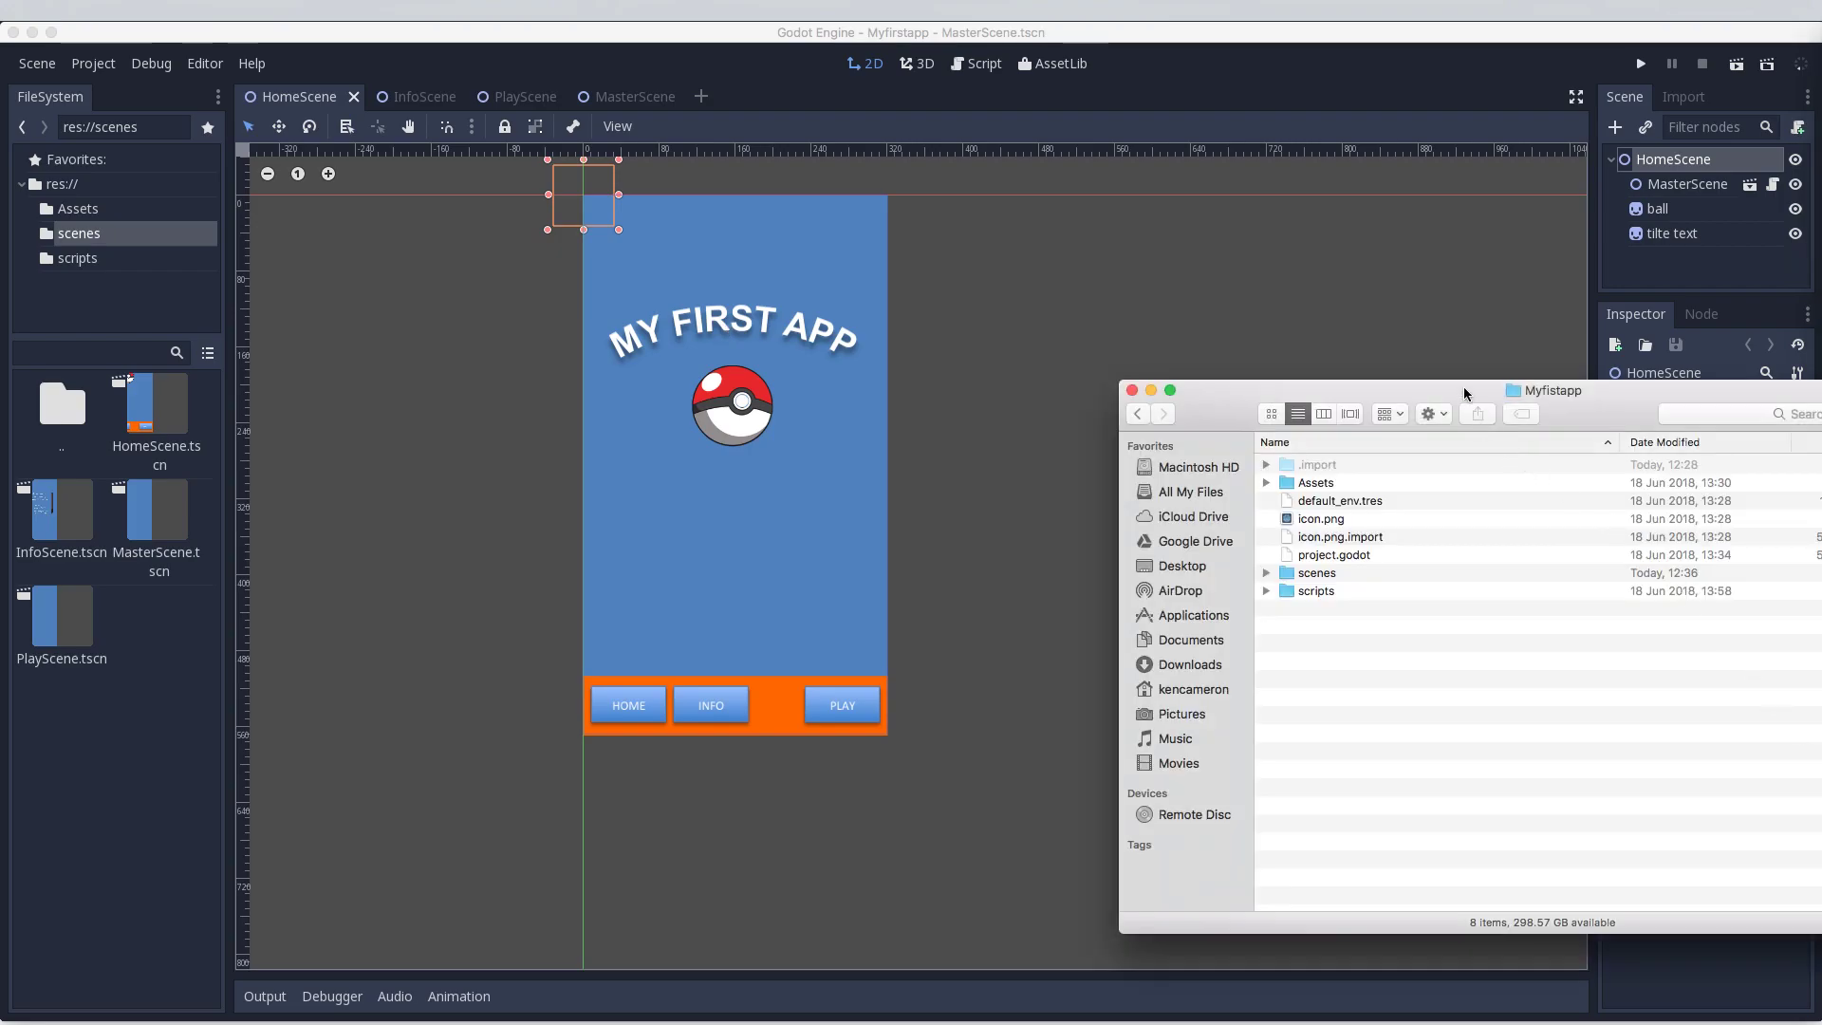
pyautogui.moveTo(1464, 392); pyautogui.dragTo(1449, 390)
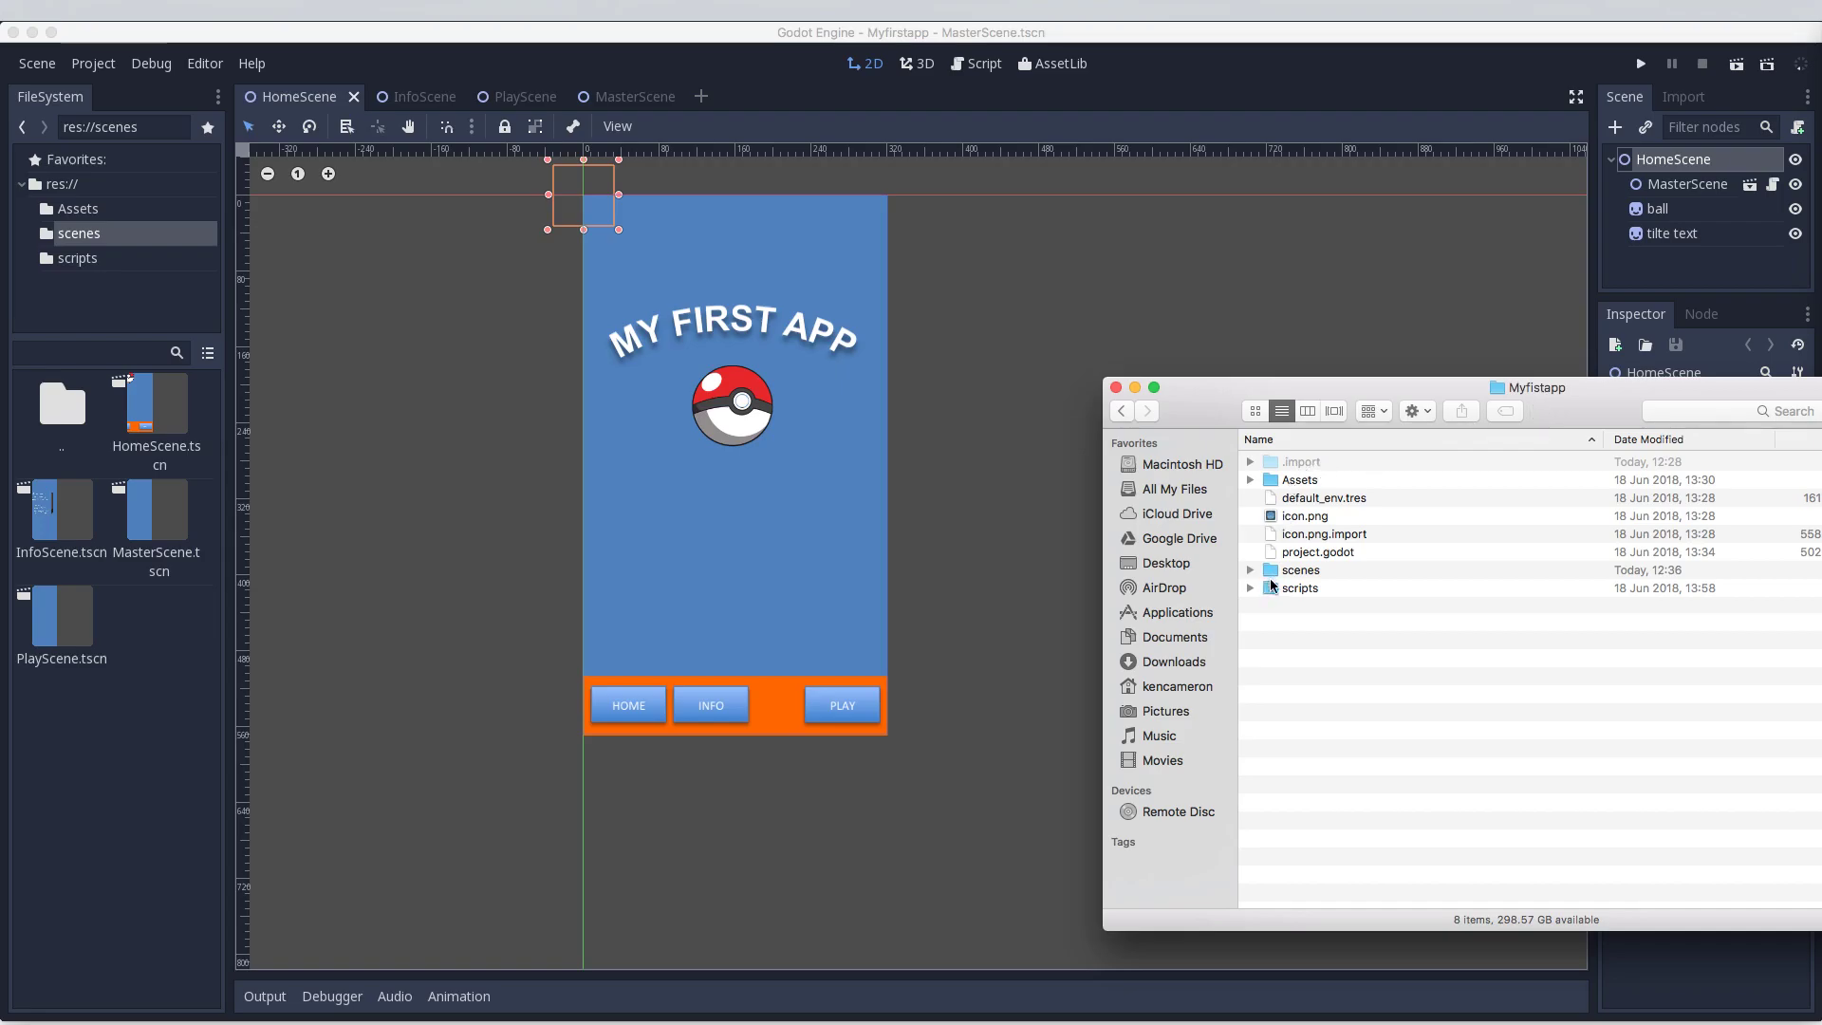
pyautogui.rightClick(1297, 667)
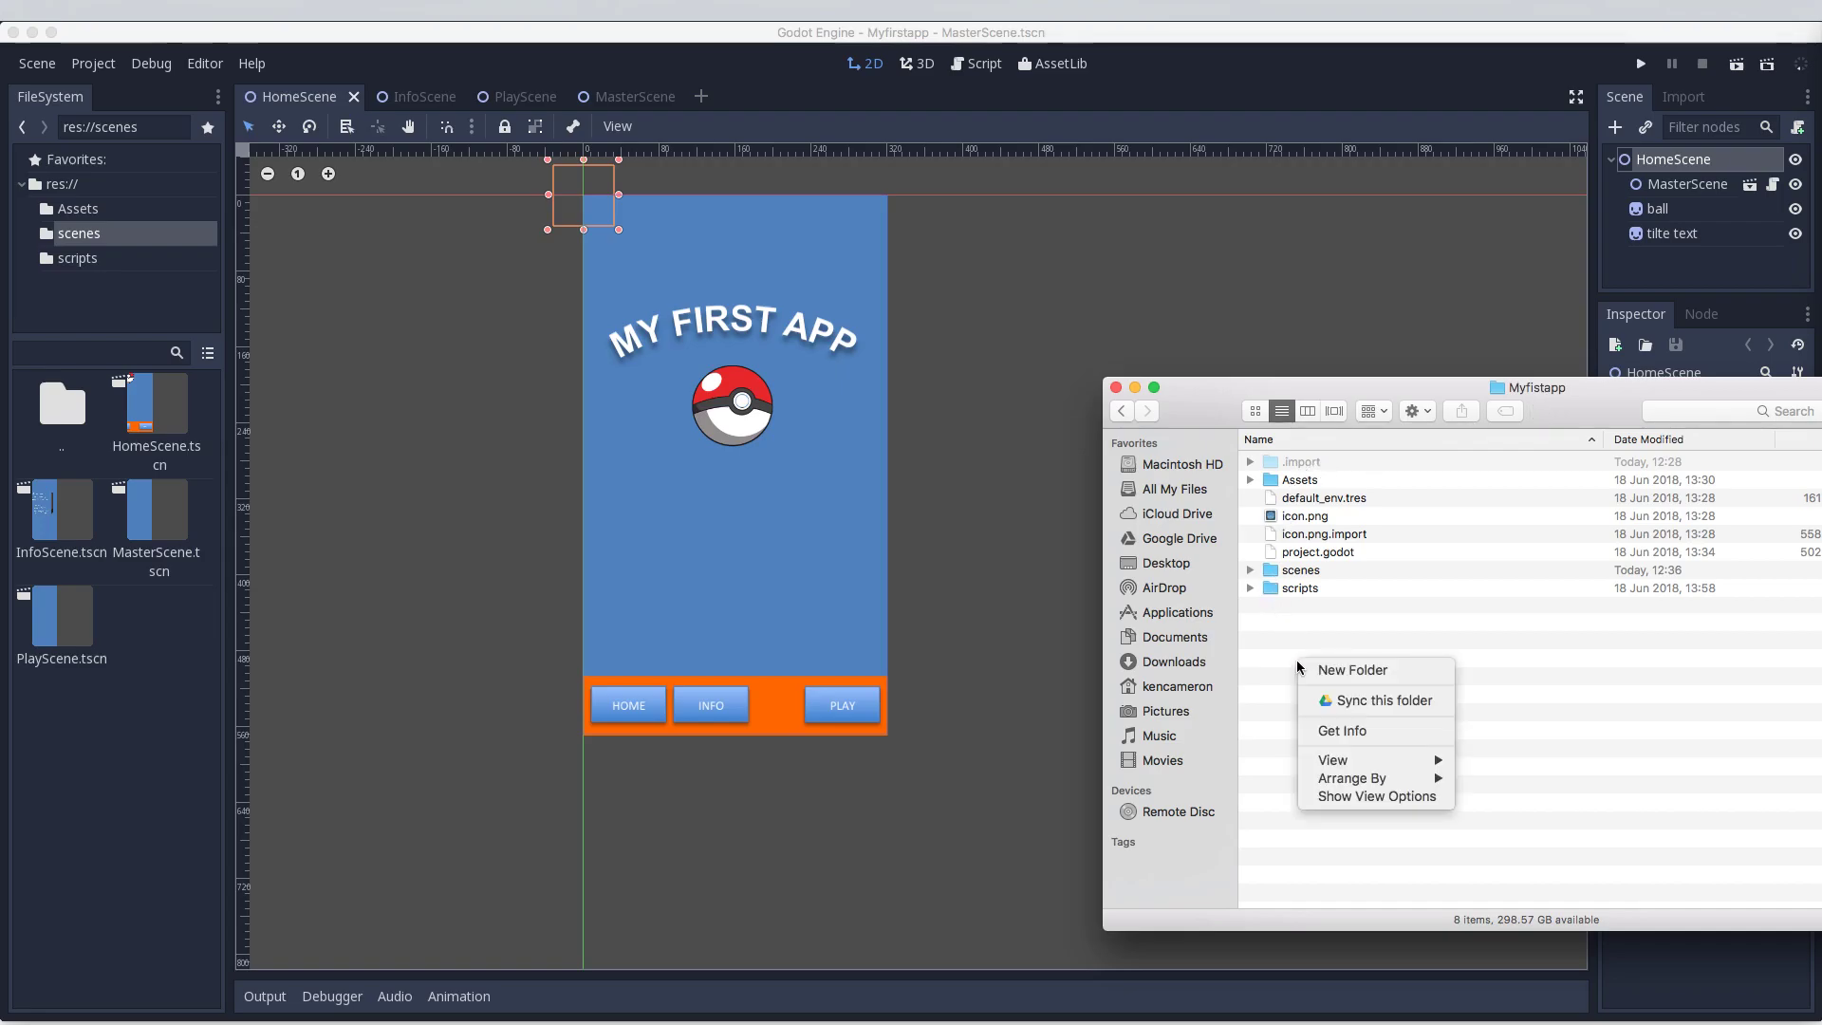
pyautogui.click(1352, 671)
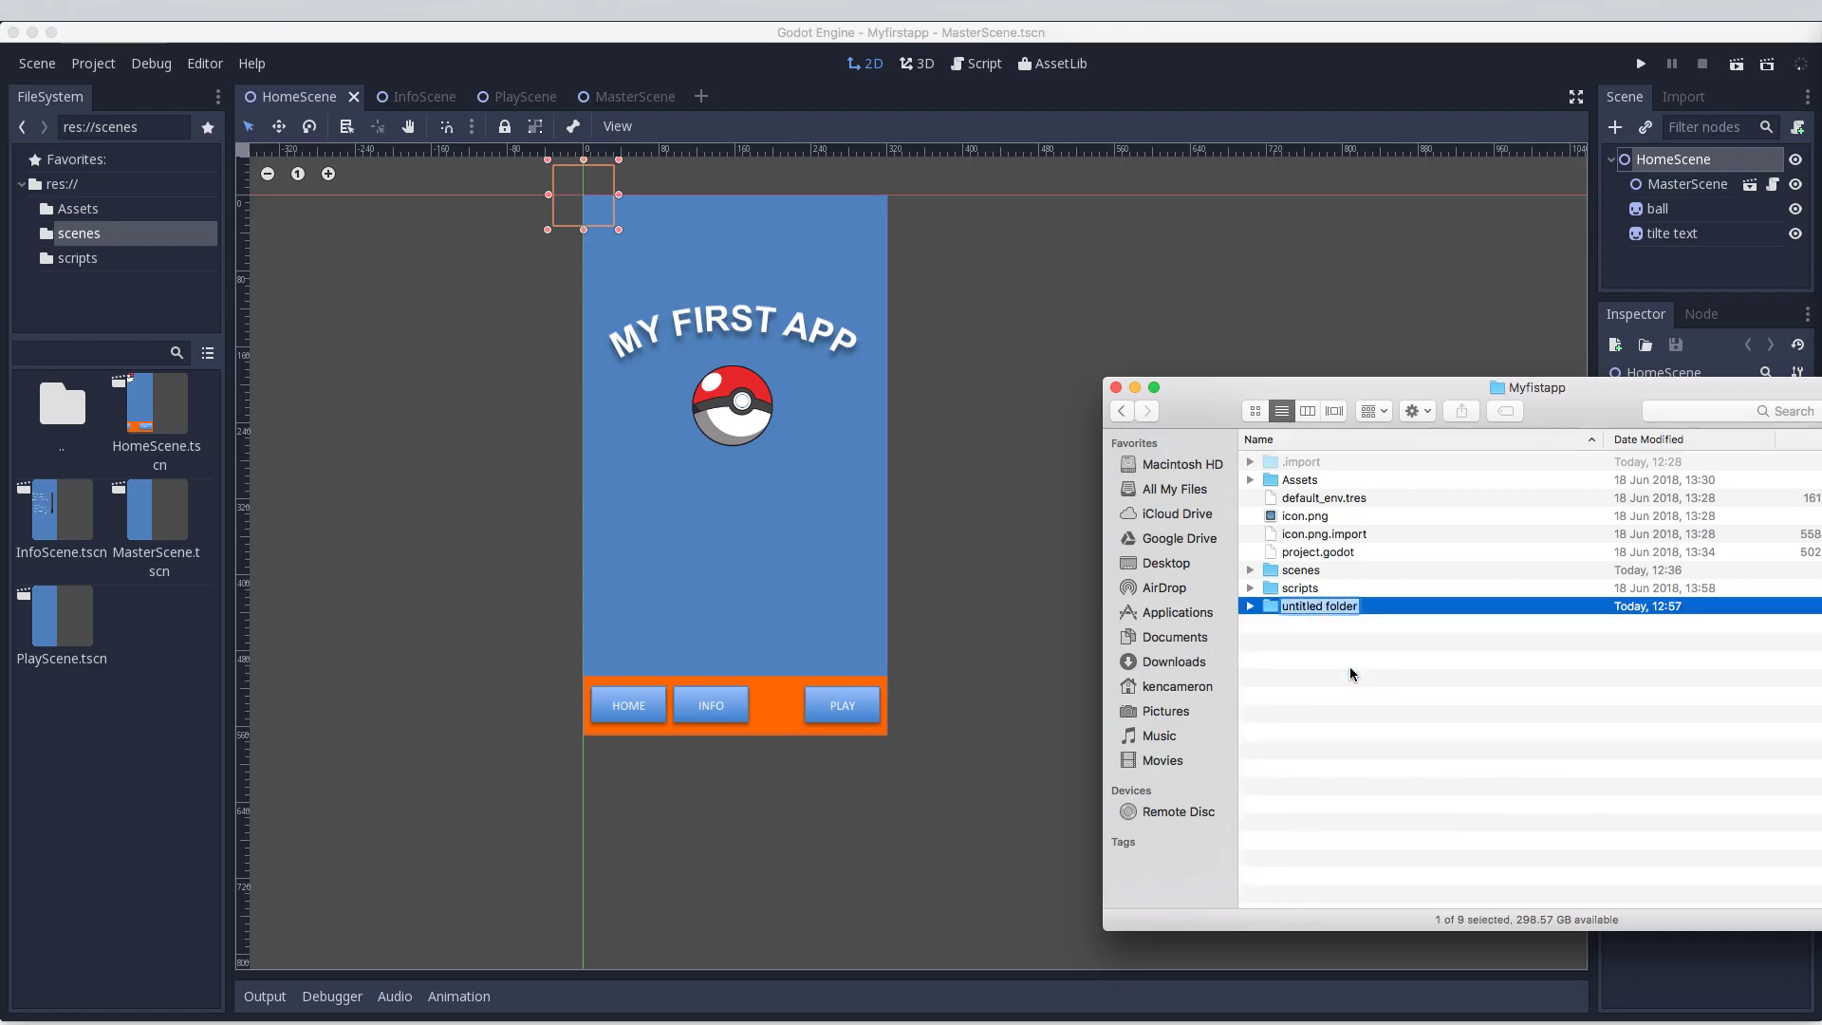
pyautogui.write('fonts')
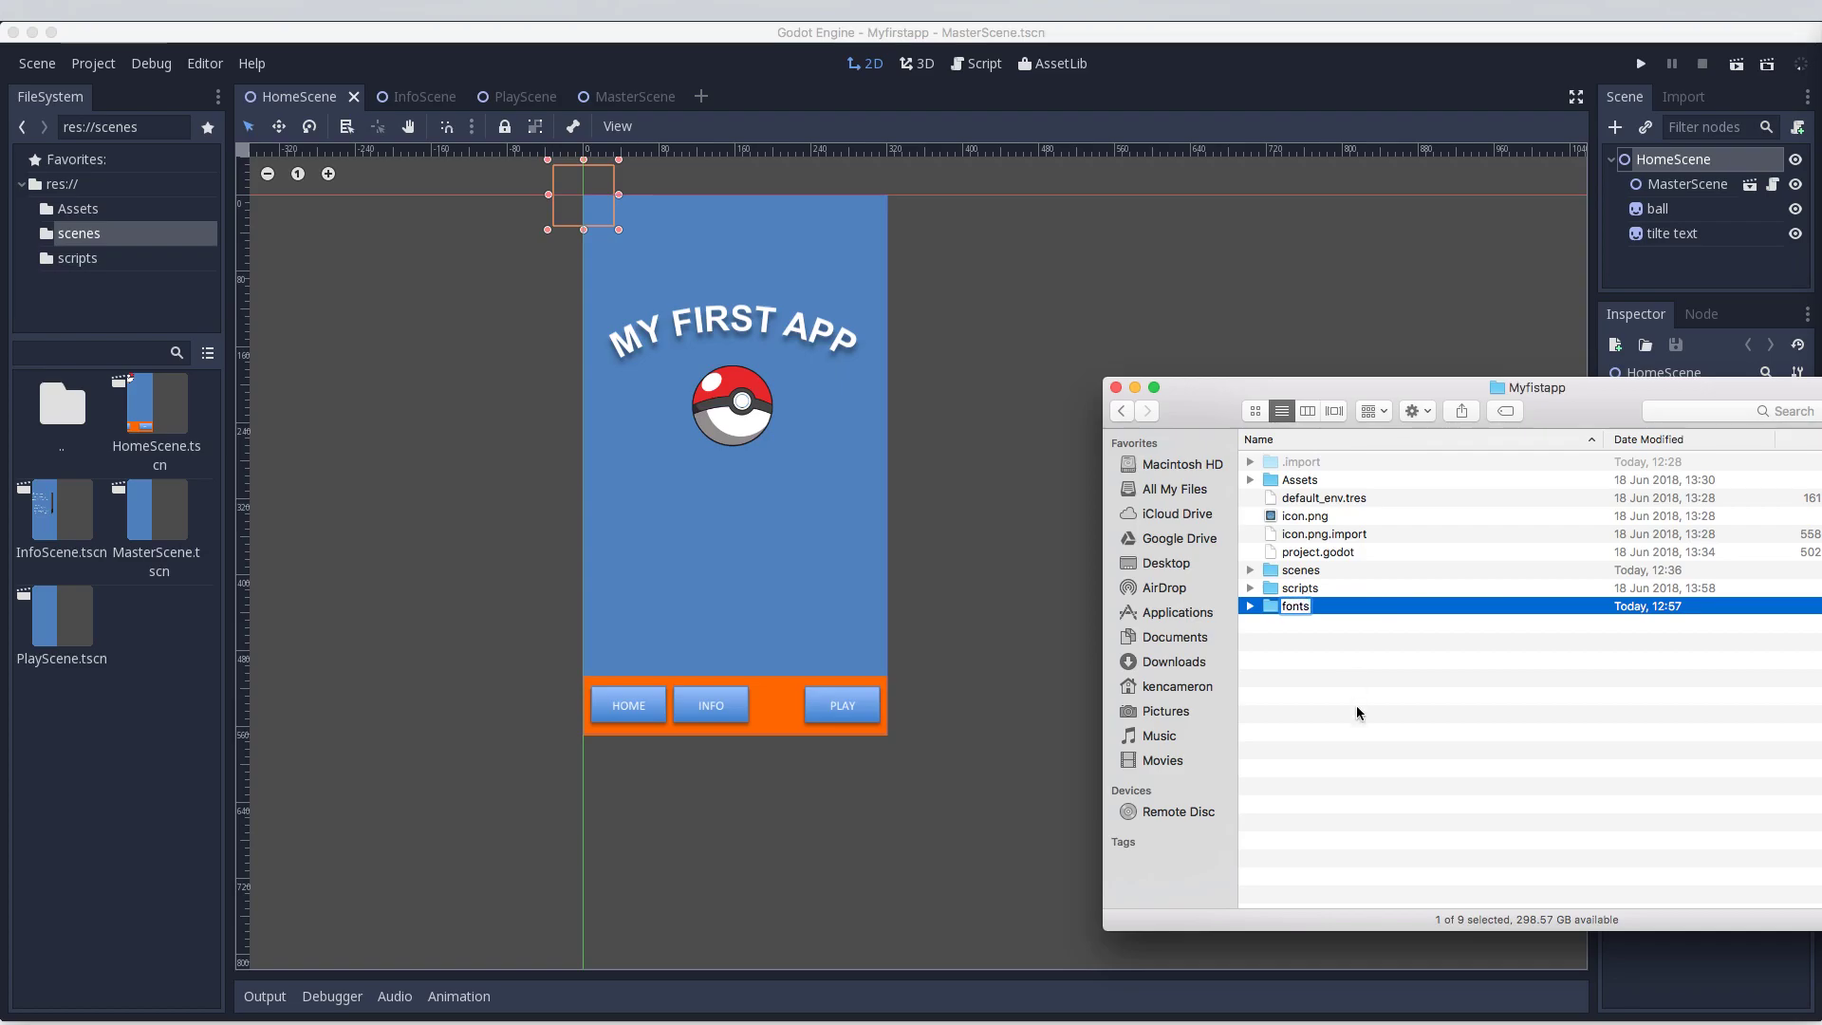
pyautogui.press('Return')
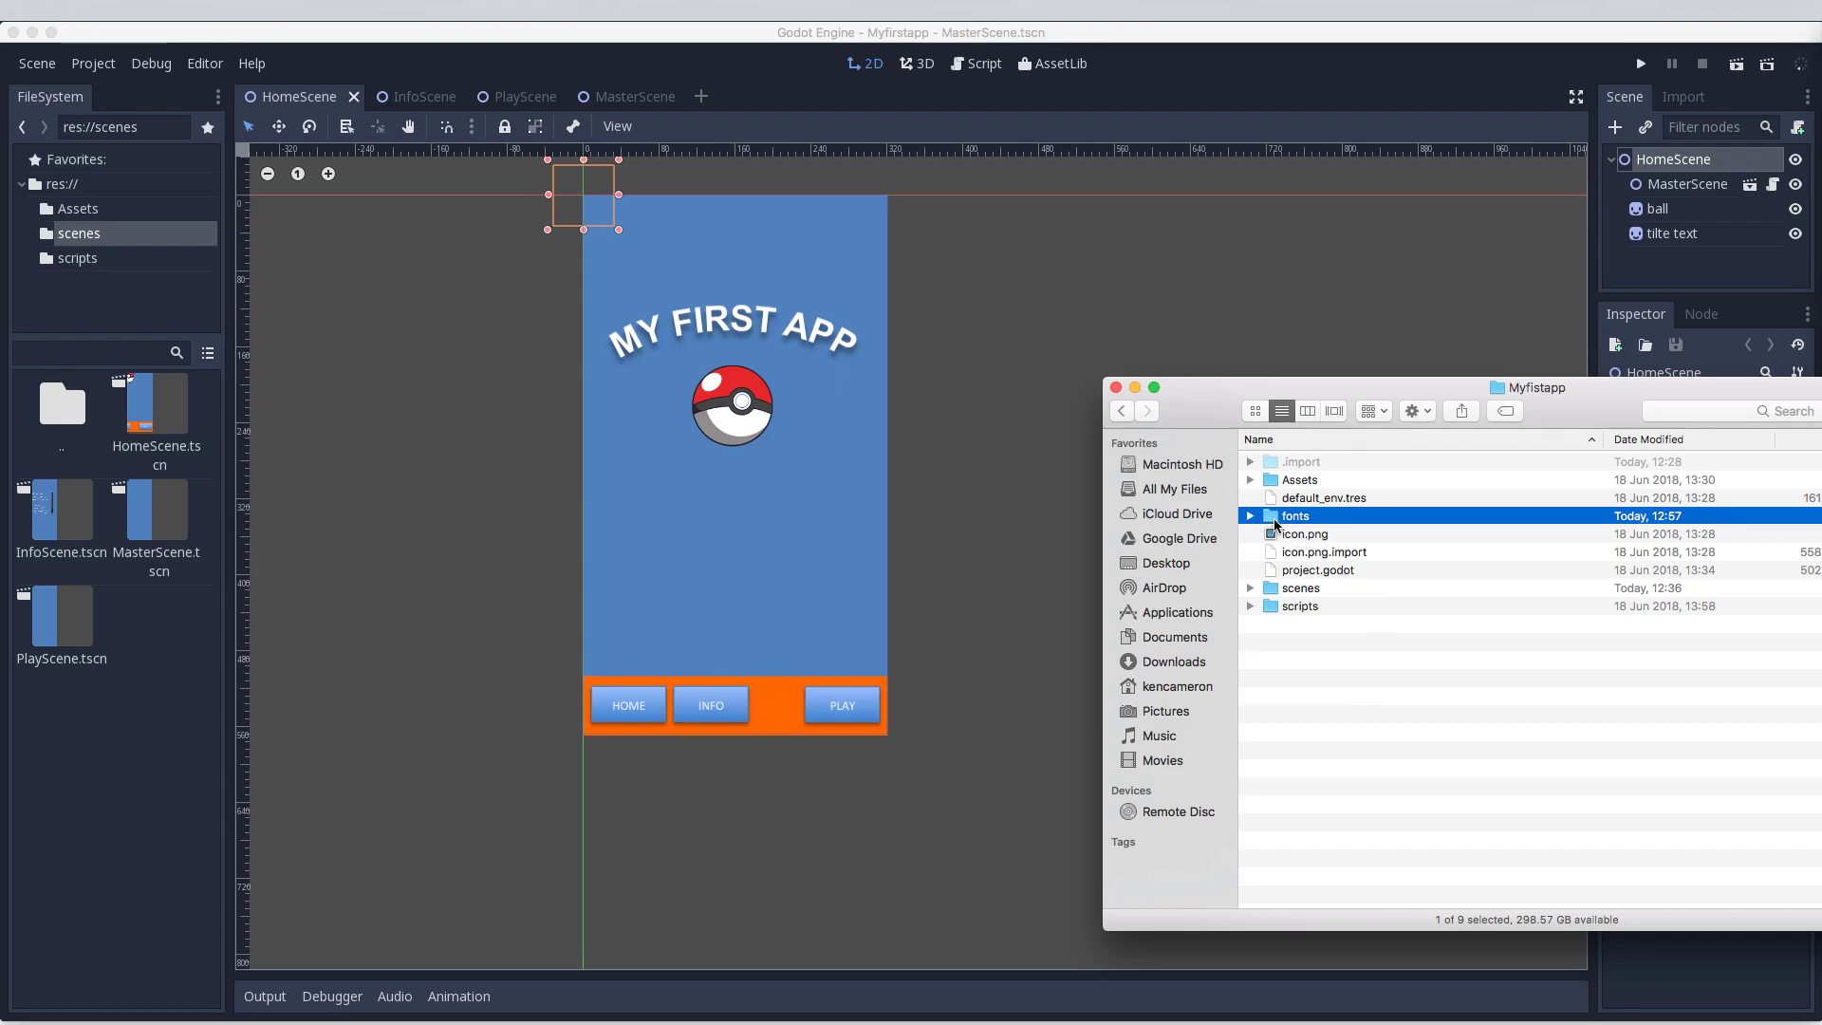
# Step: Show the project's root folder in Godot's file browser and open the new fonts folder in Finder
pyautogui.click(1315, 44)
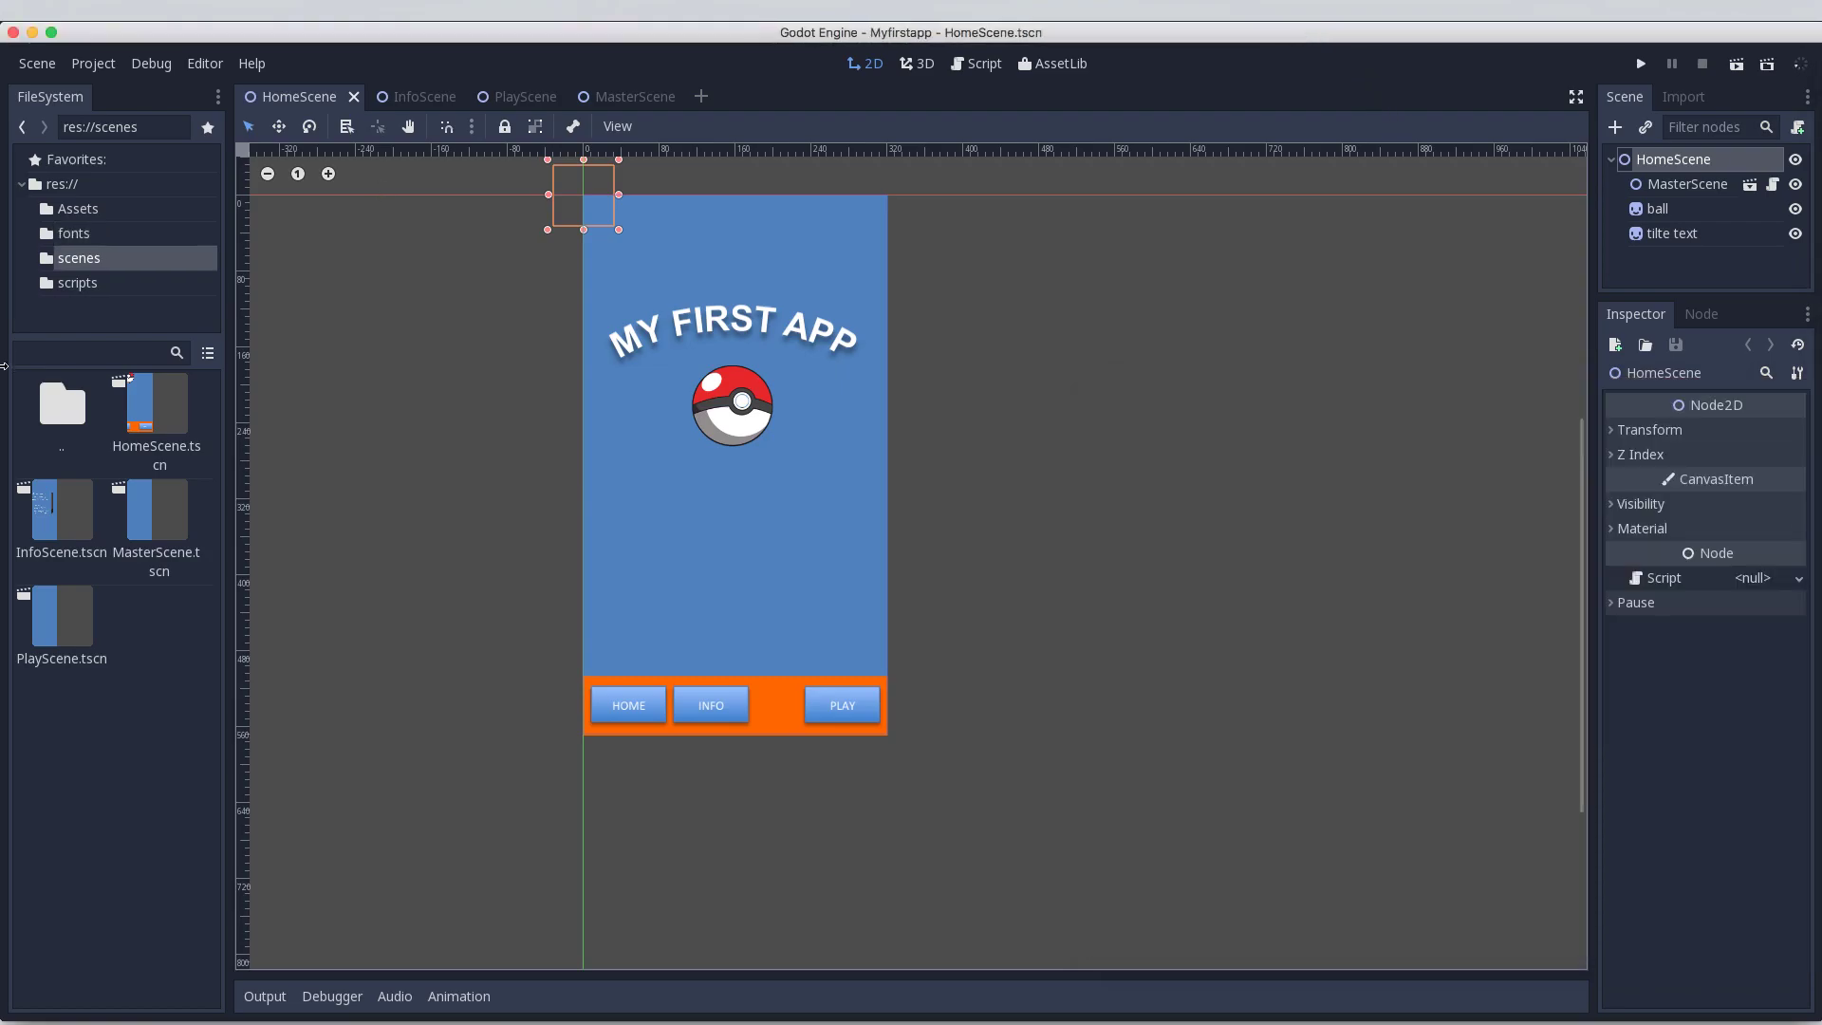
pyautogui.doubleClick(59, 416)
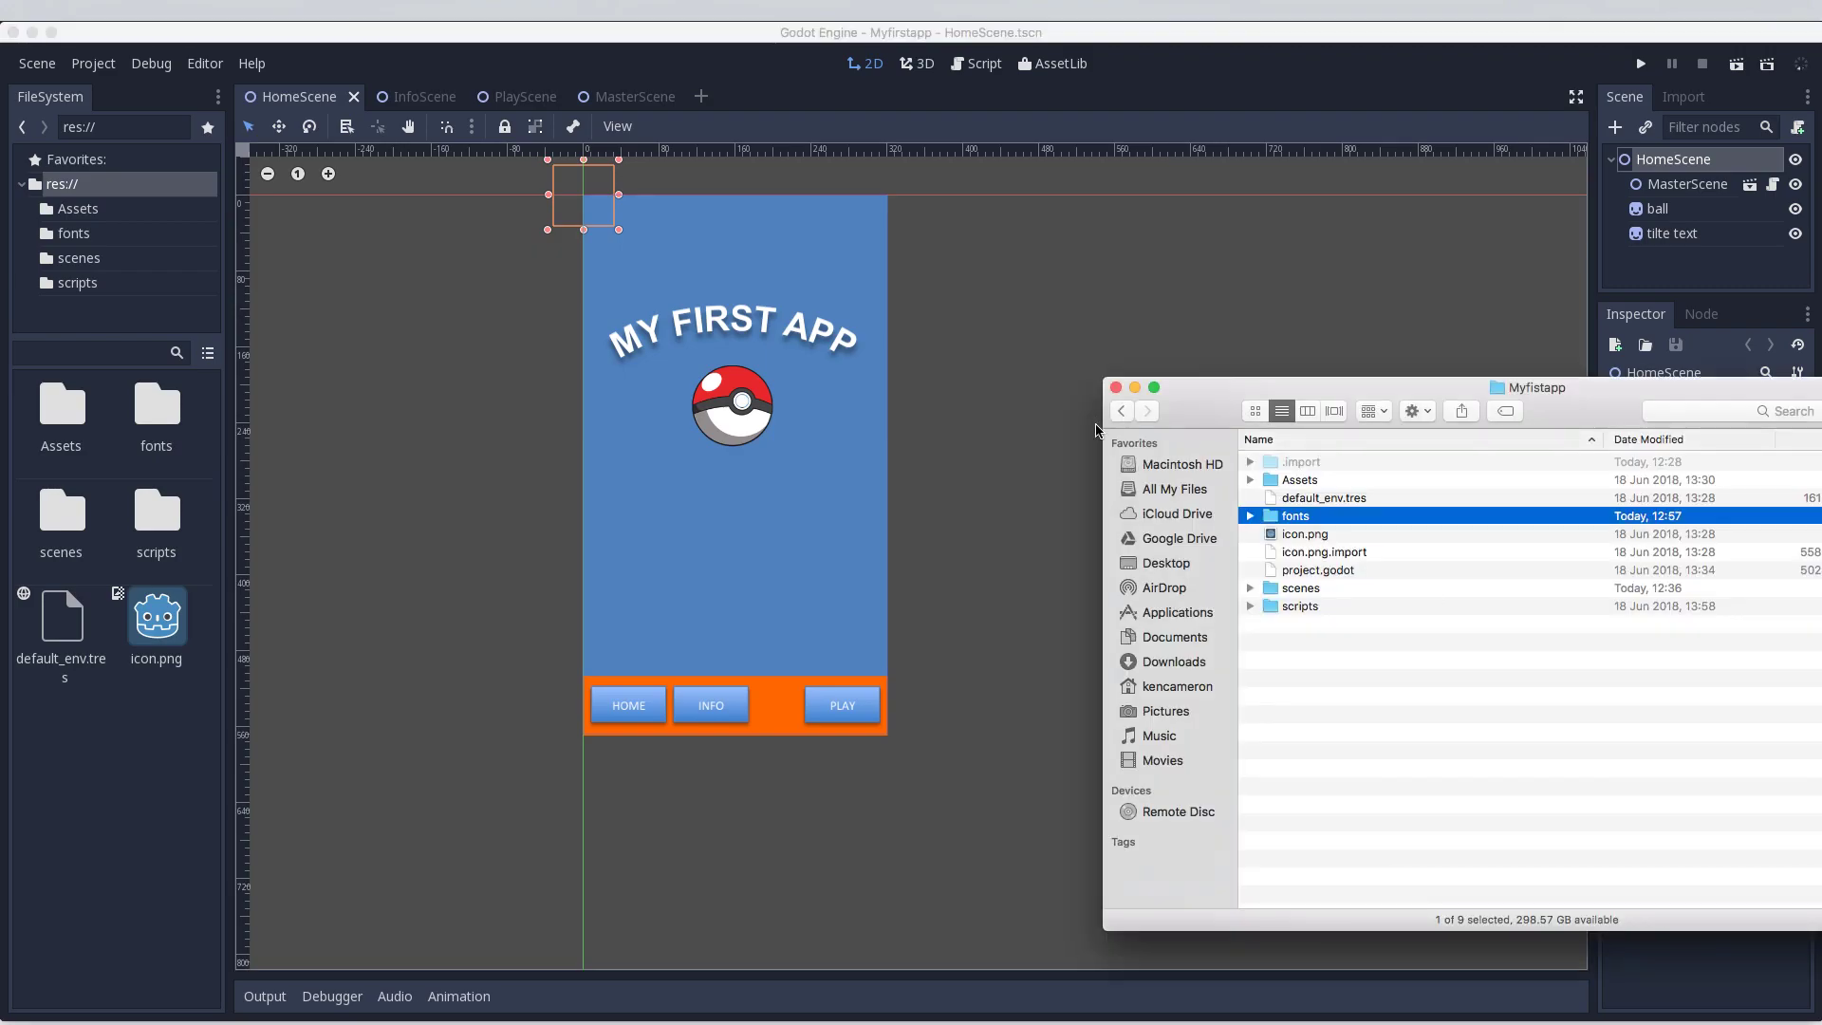
pyautogui.doubleClick(1273, 519)
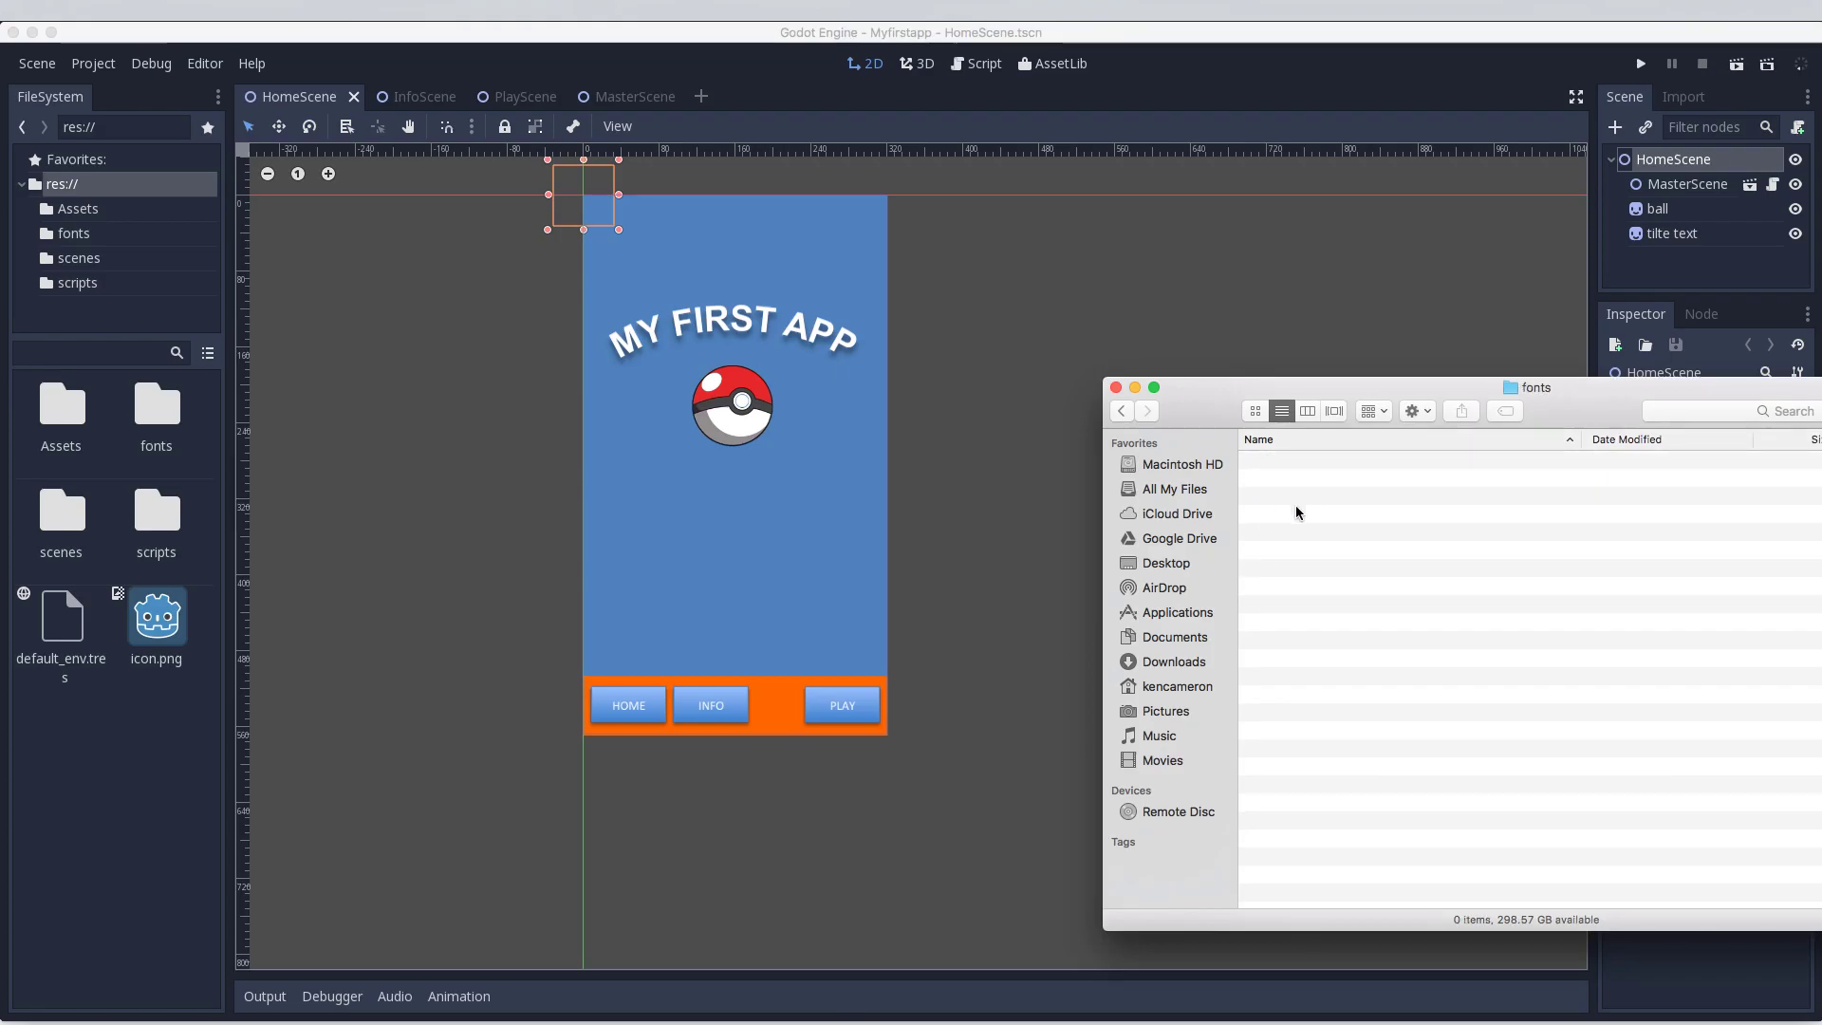
# Step: Switch to Chrome, look through The Breakdown font's page on dafont.com and download the font
pyautogui.moveTo(1203, 1020)
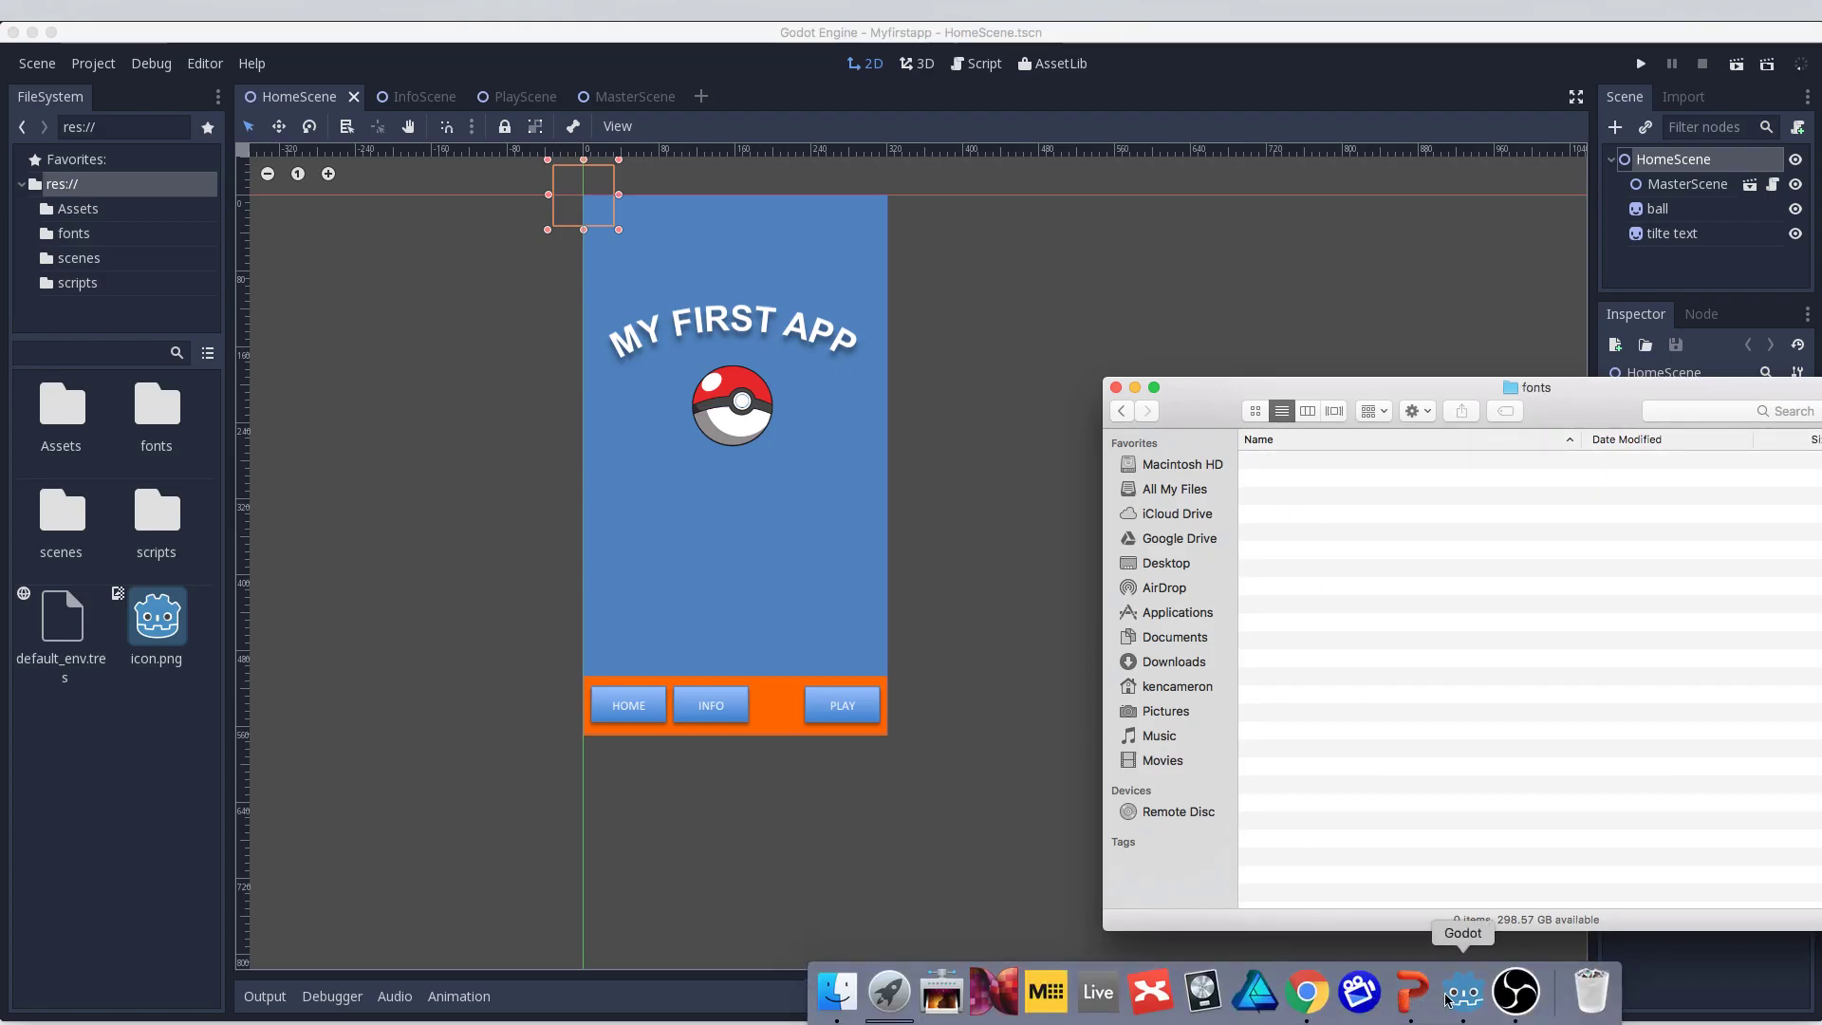
pyautogui.click(1307, 991)
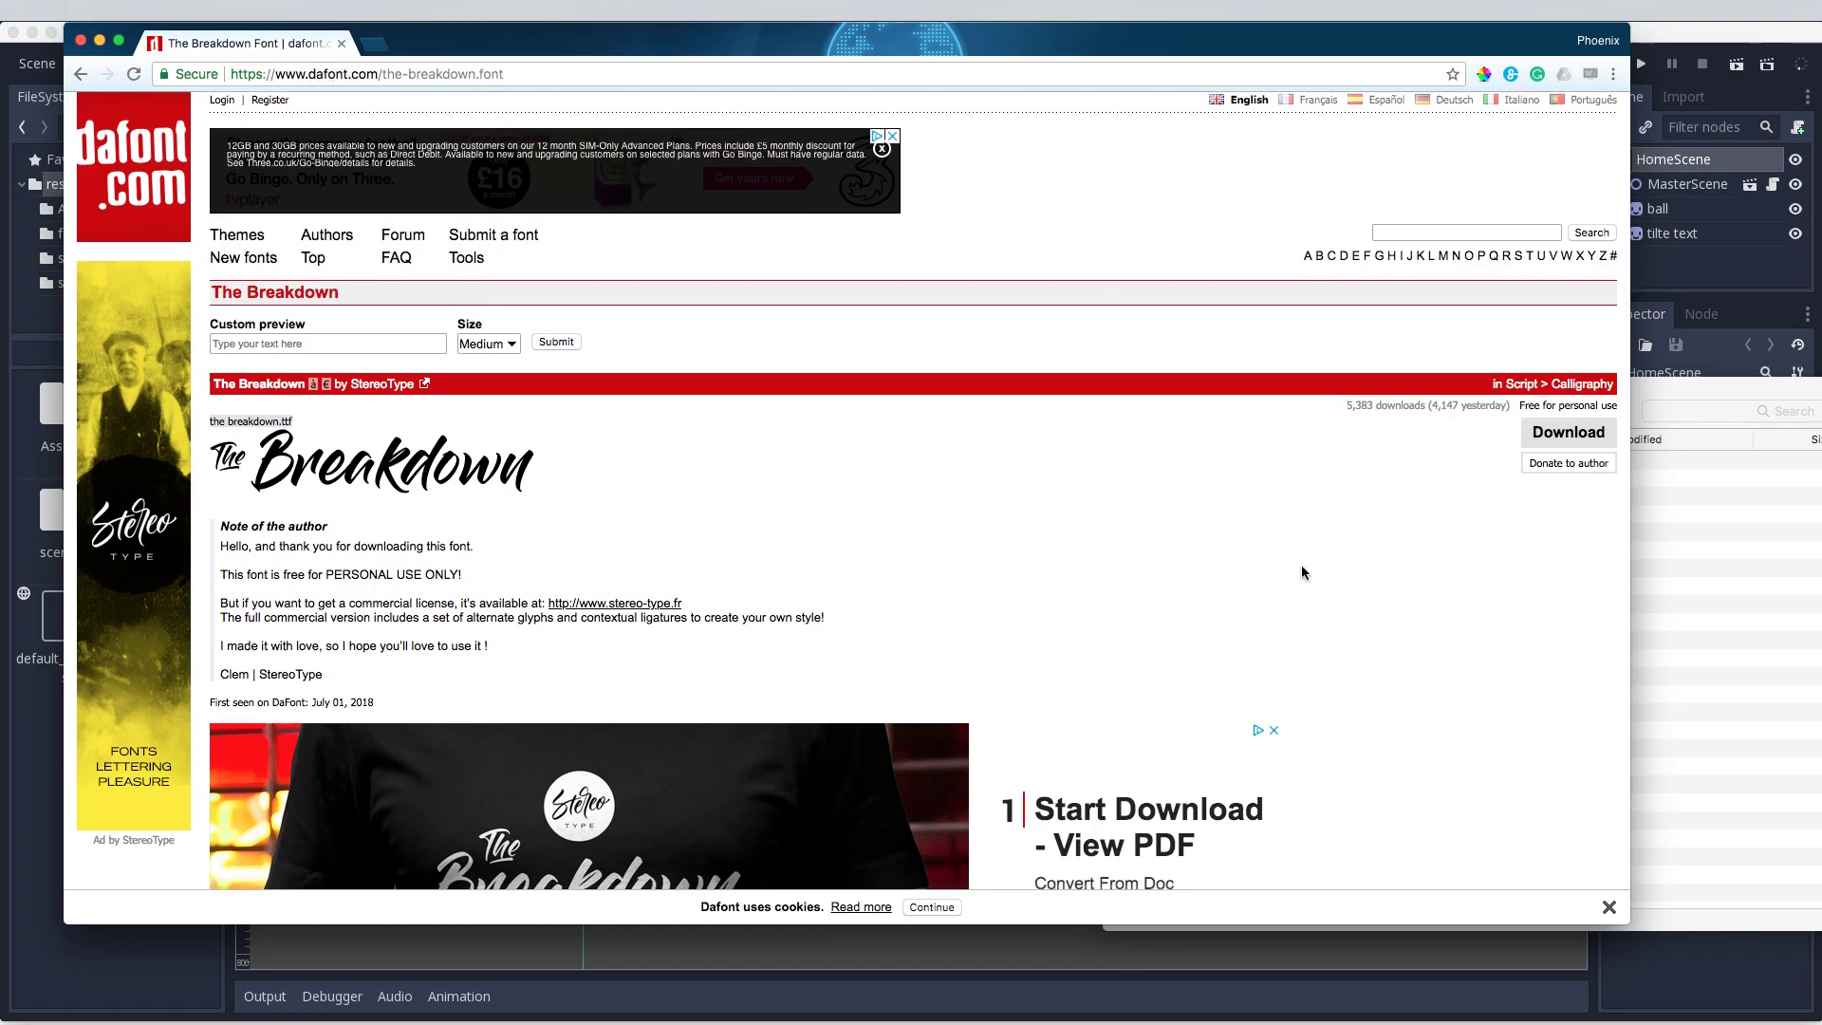
pyautogui.scroll(-1, 1301, 566)
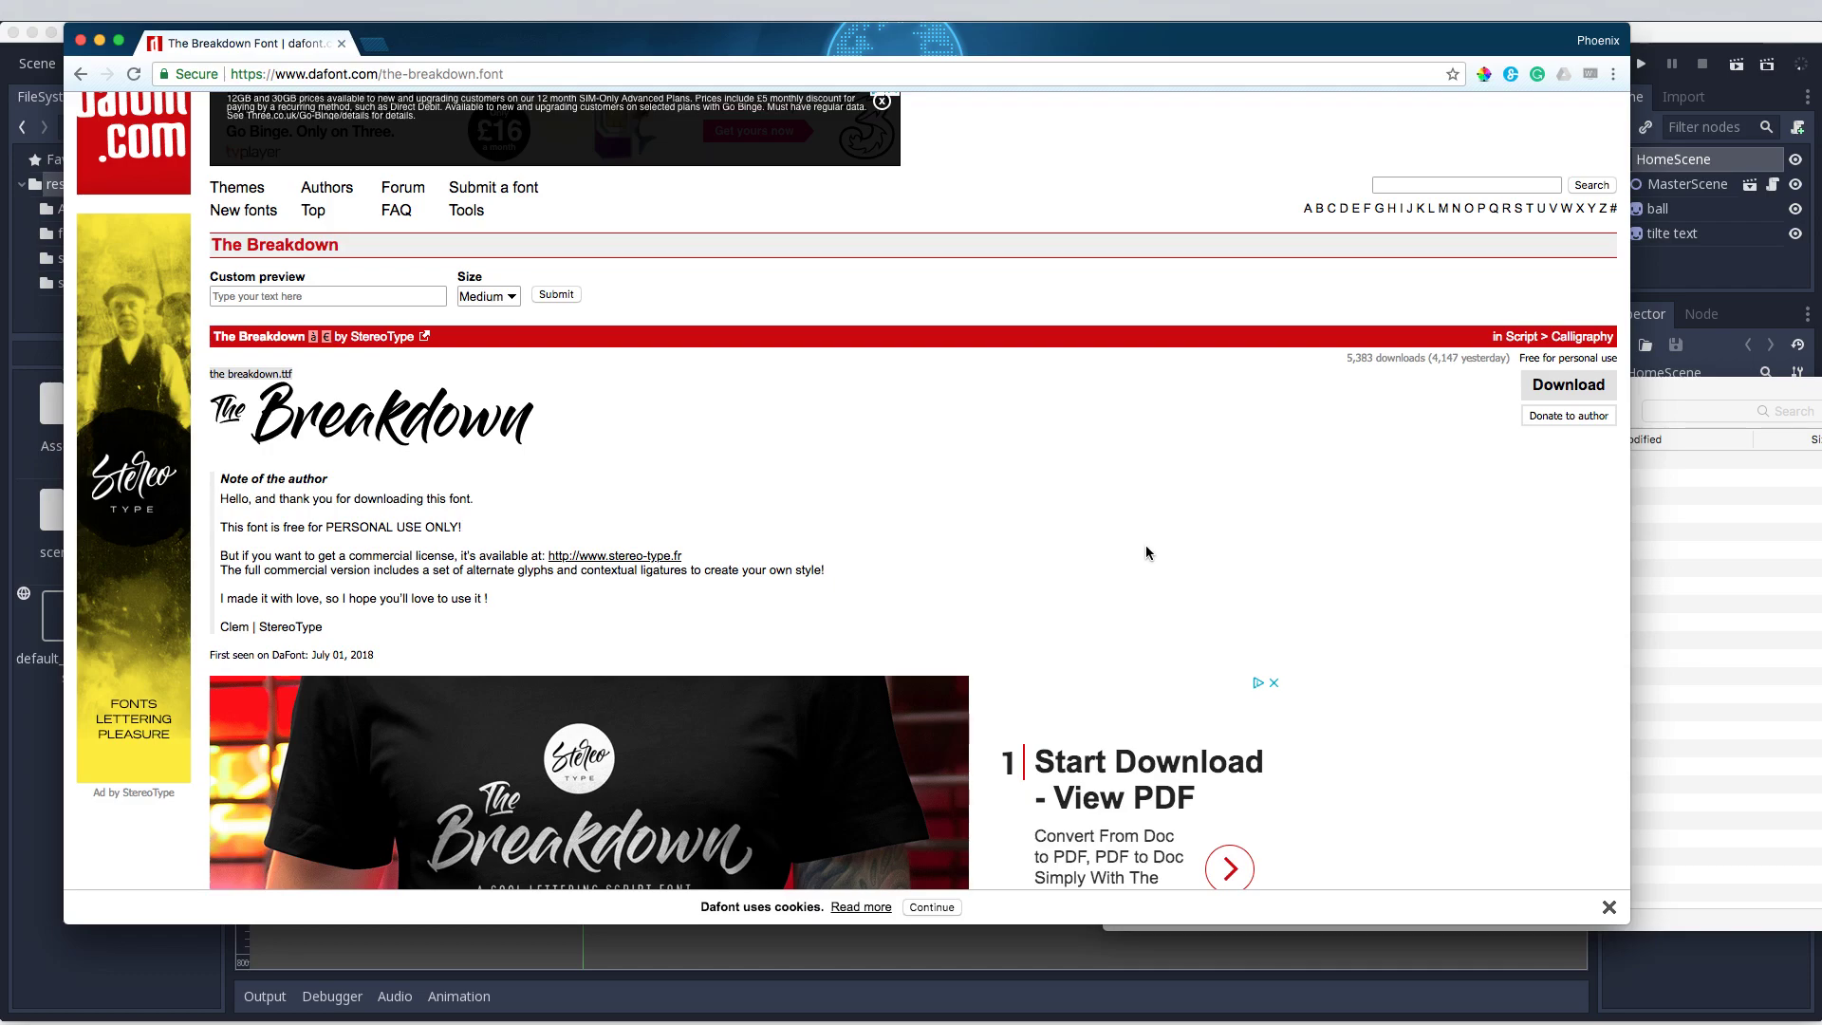
pyautogui.scroll(-5, 1227, 550)
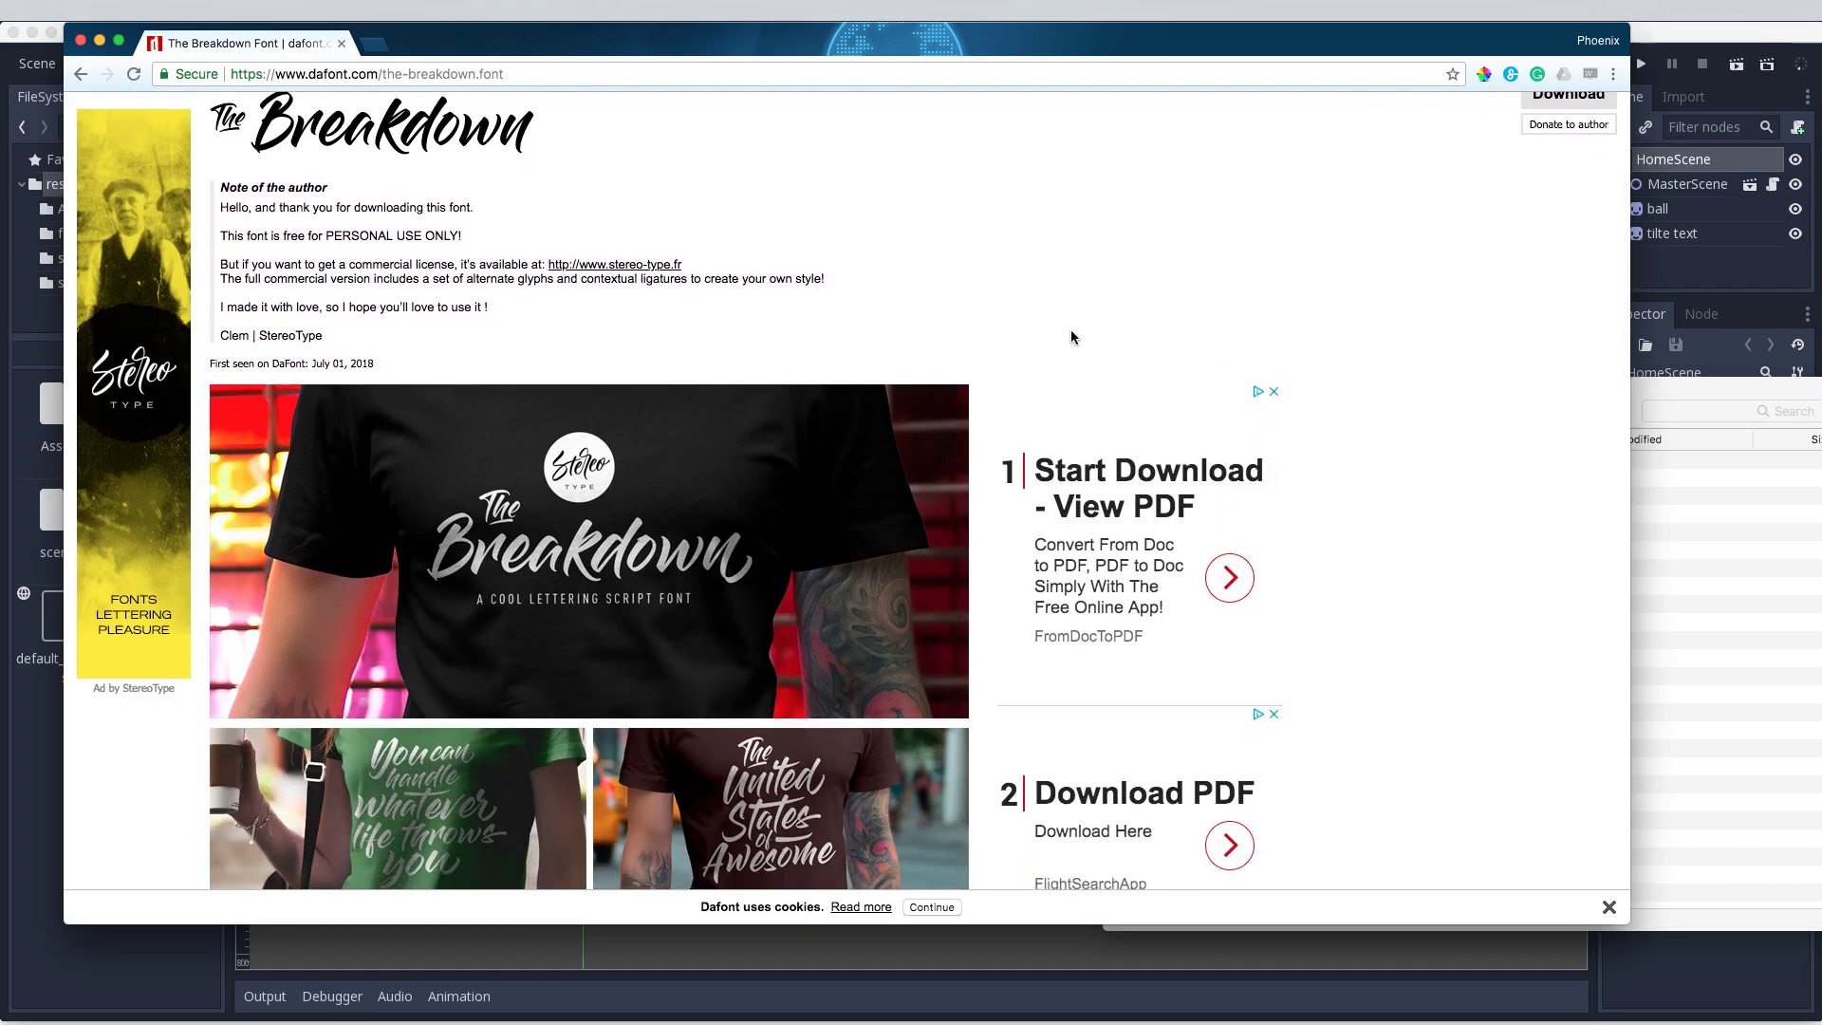
pyautogui.scroll(-10, 1071, 337)
pyautogui.scroll(-20, 1093, 653)
pyautogui.scroll(-3, 1092, 653)
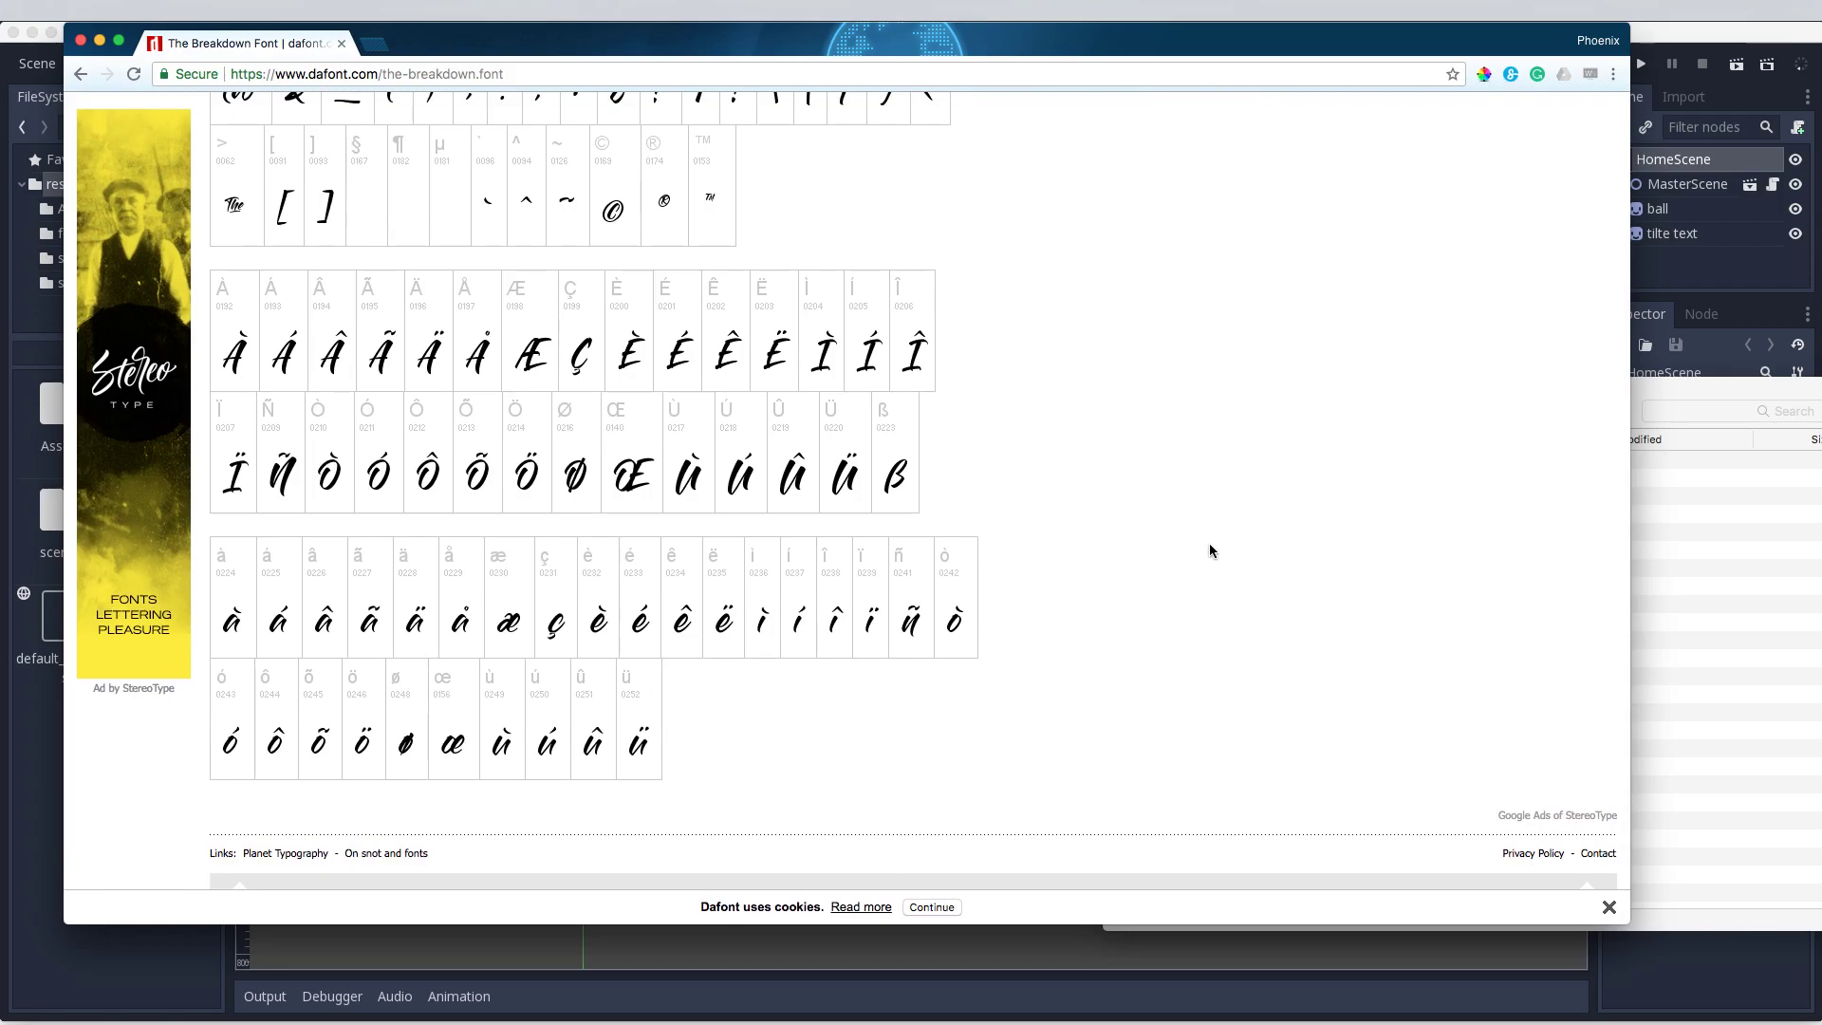
pyautogui.scroll(20, 1207, 548)
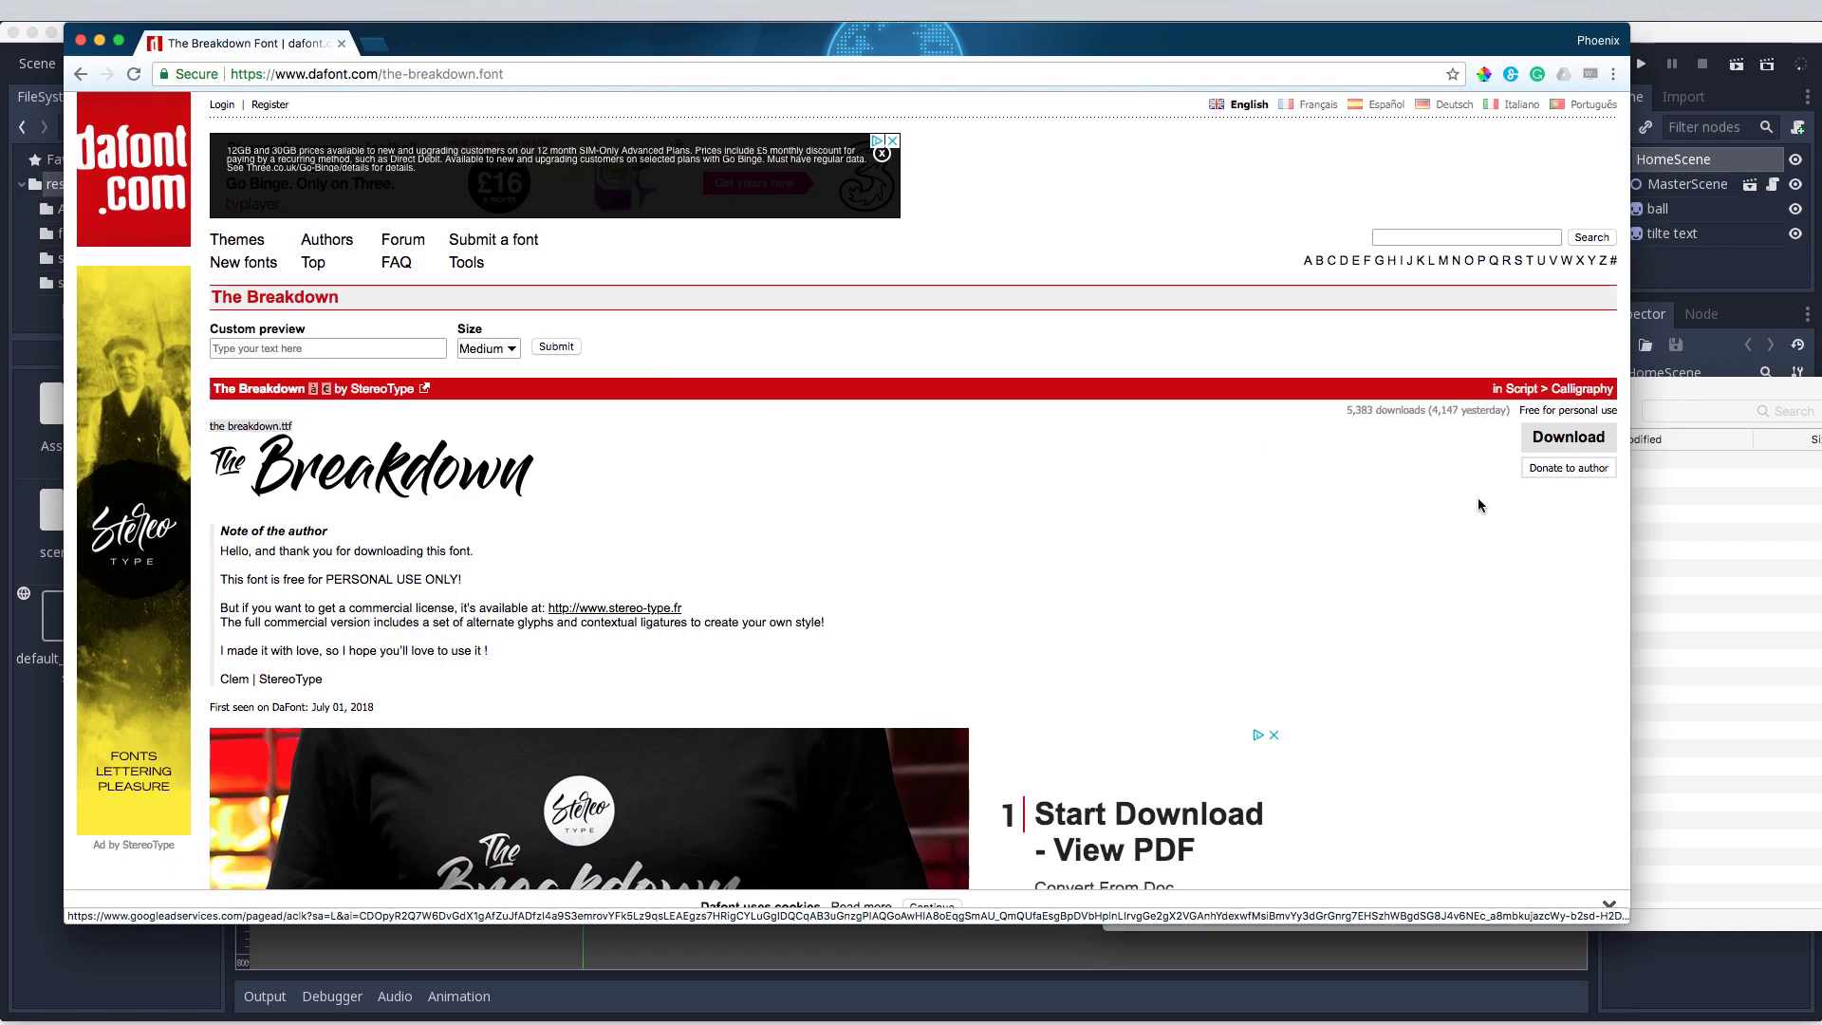
pyautogui.click(1566, 439)
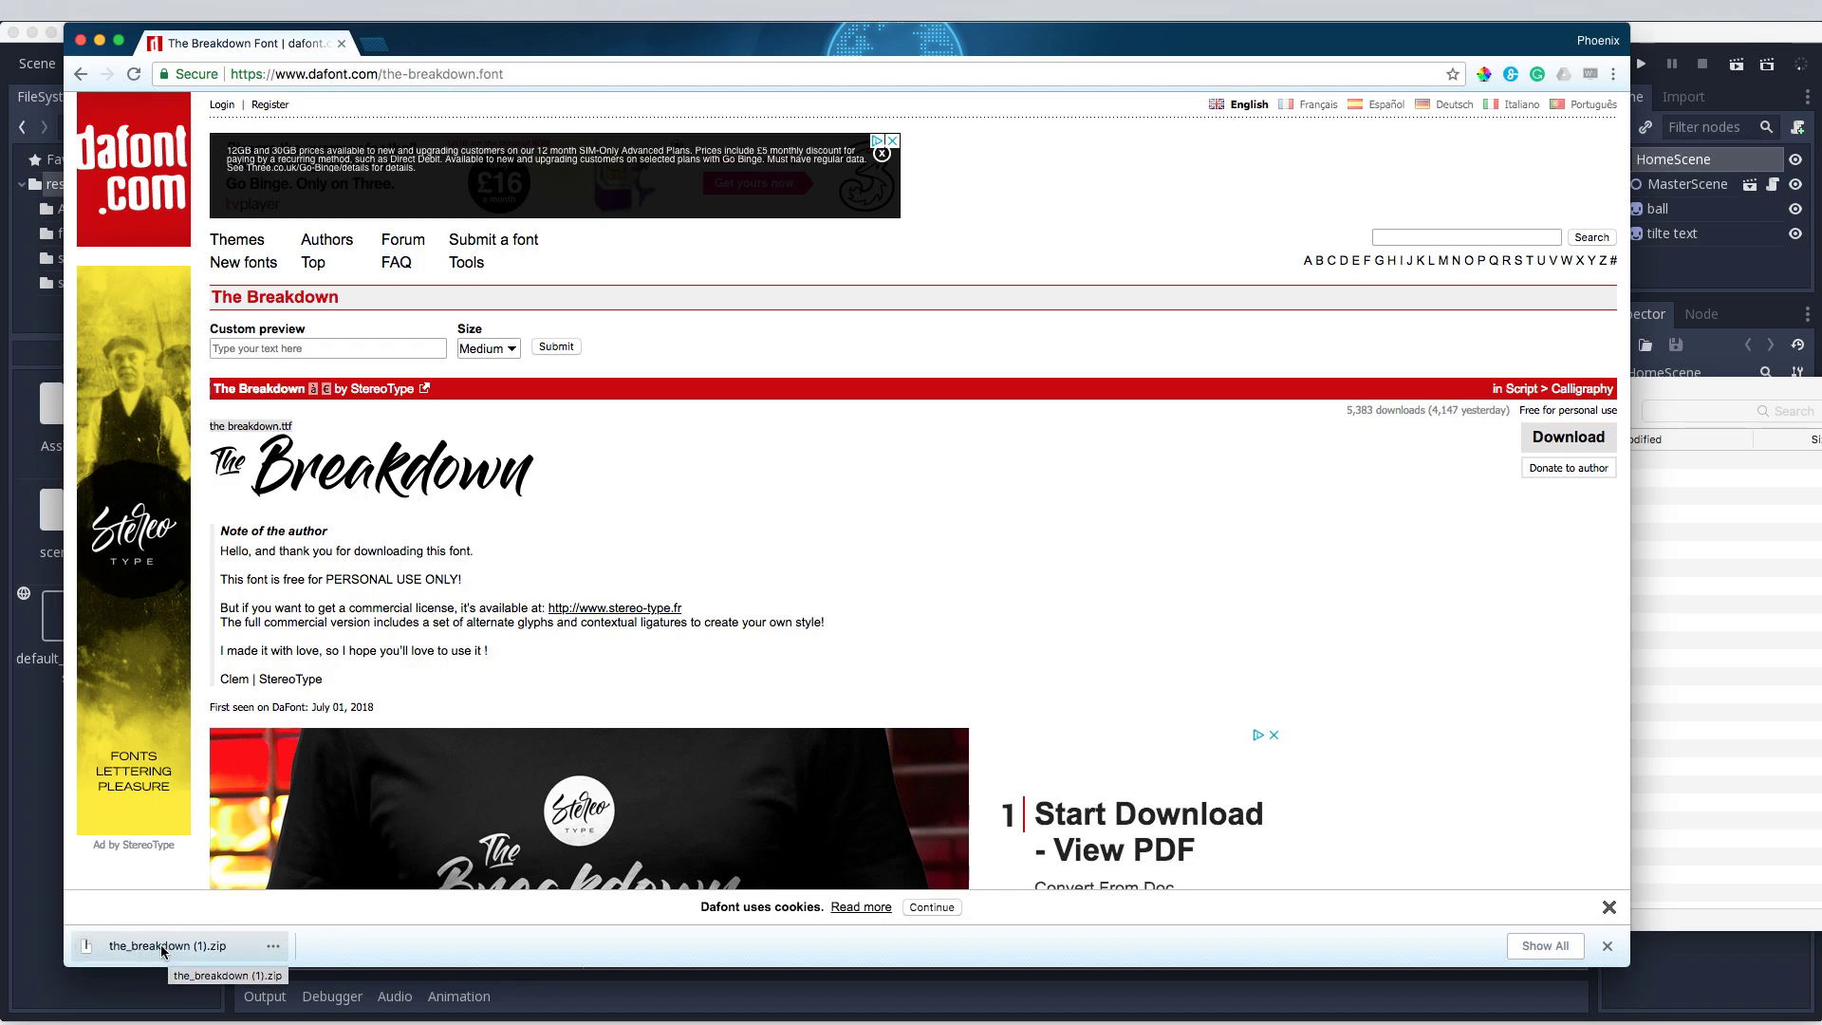
# Step: Copy the downloaded the_breakdown (1).zip into the fonts folder in Finder and extract it there
pyautogui.click(1788, 398)
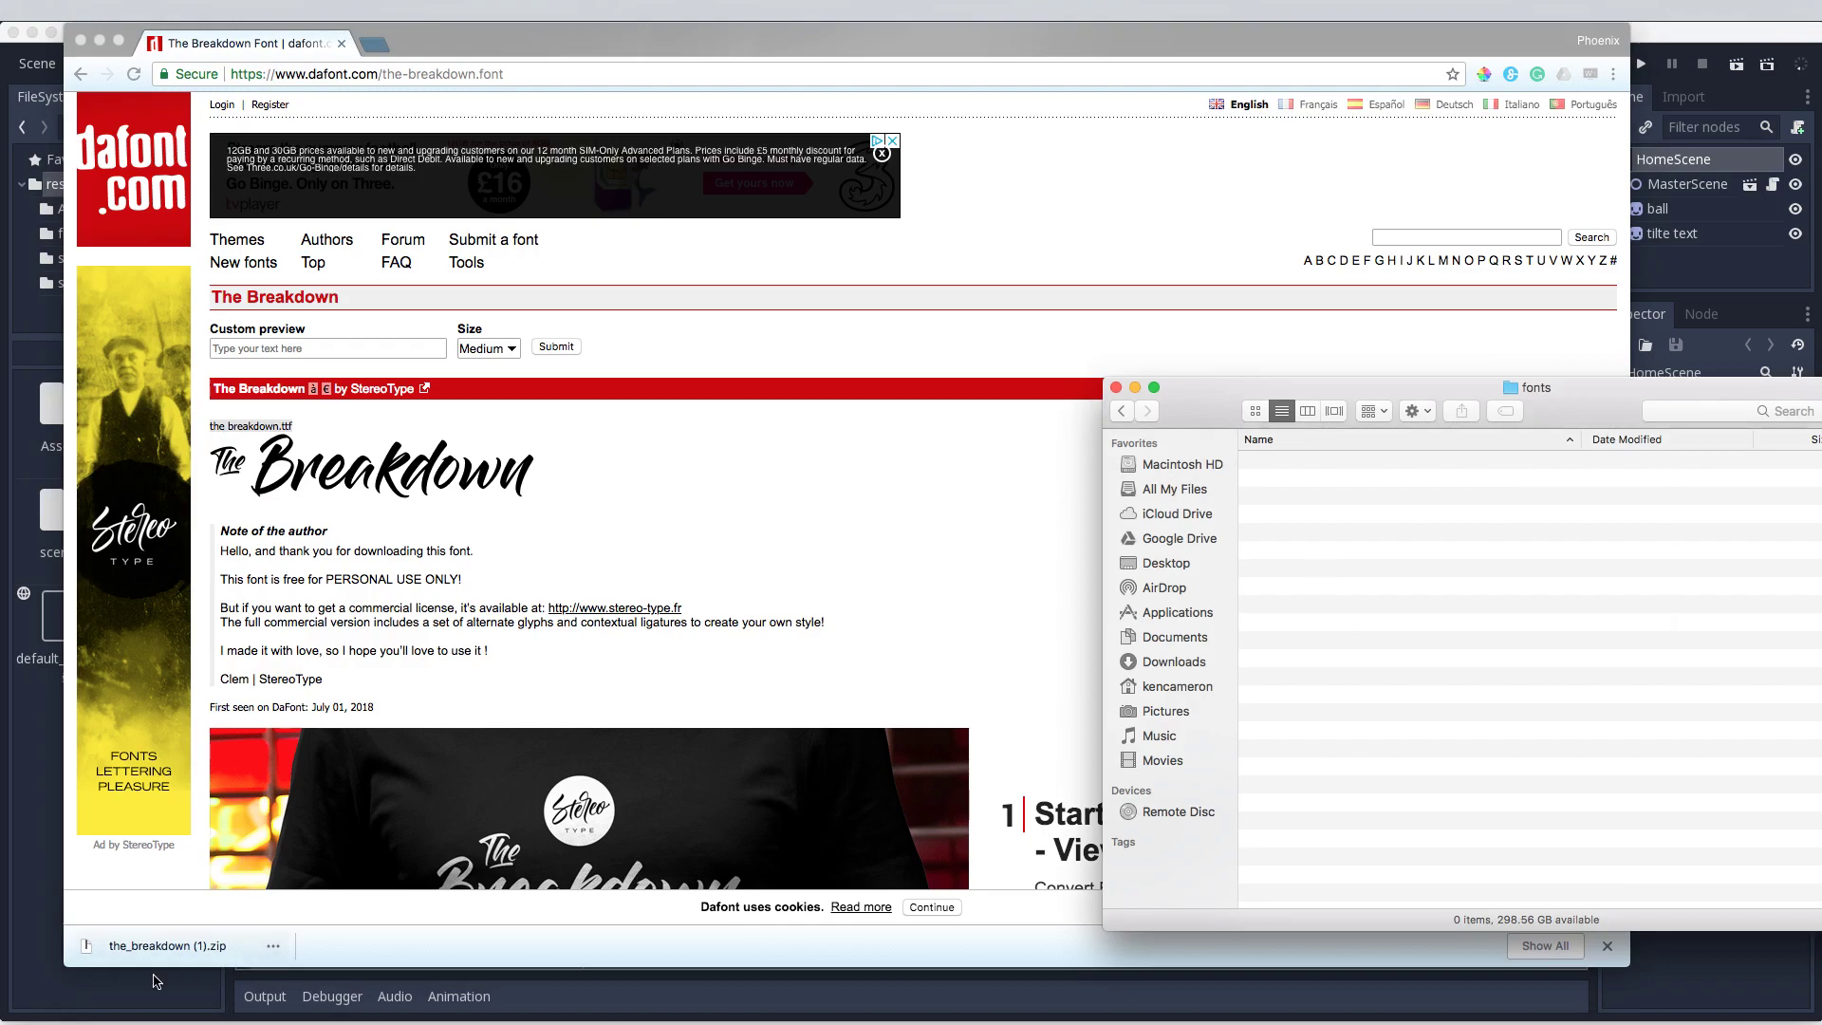
pyautogui.moveTo(120, 952); pyautogui.dragTo(1477, 604)
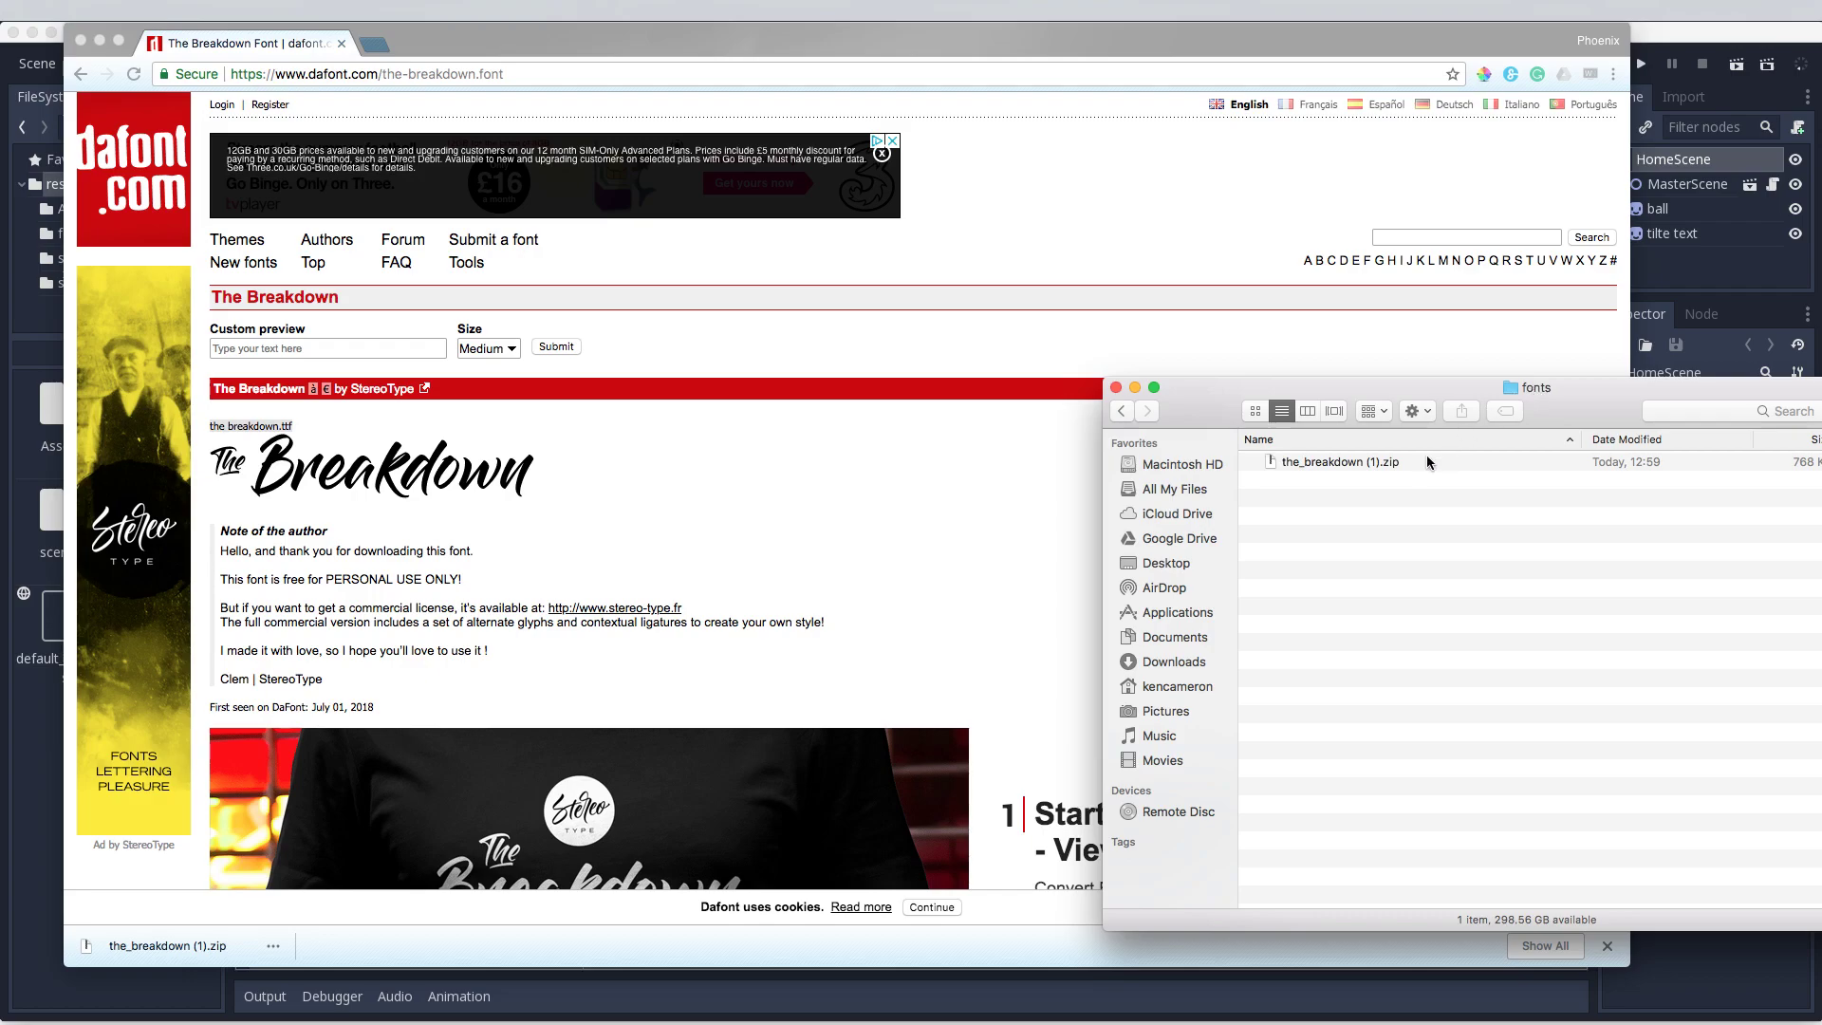
pyautogui.doubleClick(1307, 463)
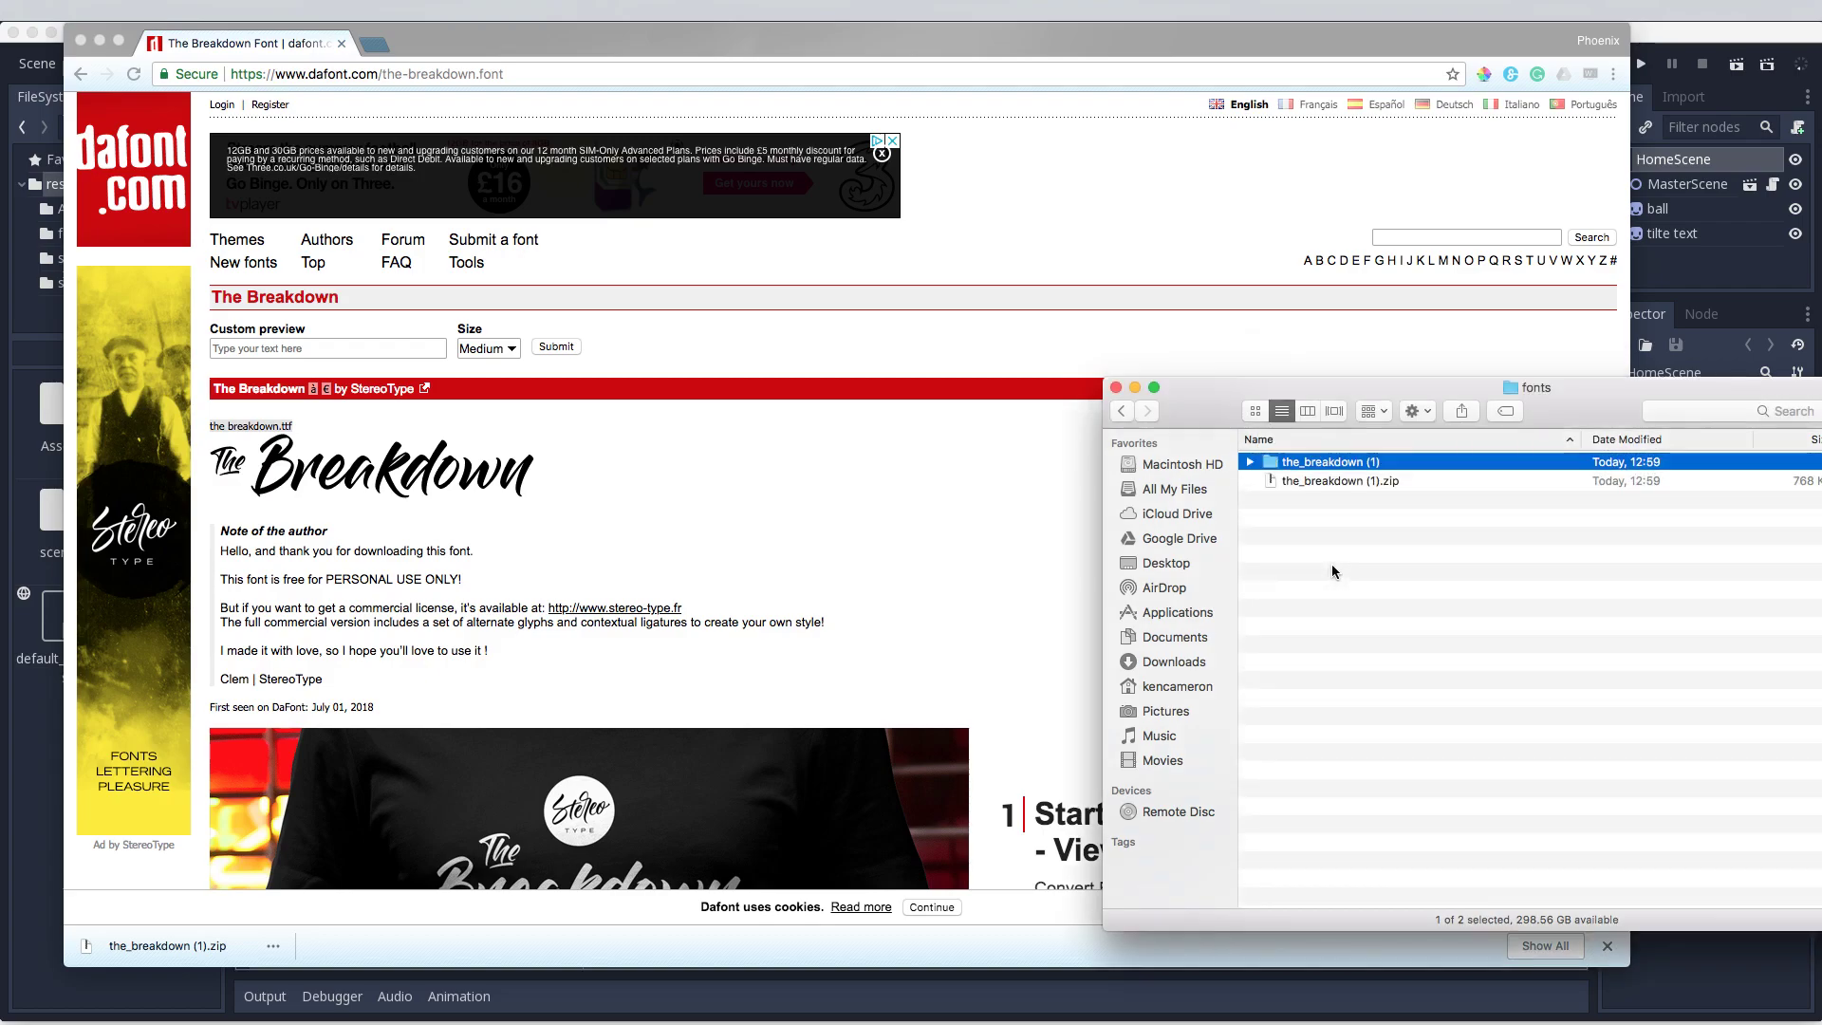
# Step: Move the_breakdown (1).zip from the fonts folder to the Trash
pyautogui.click(1307, 483)
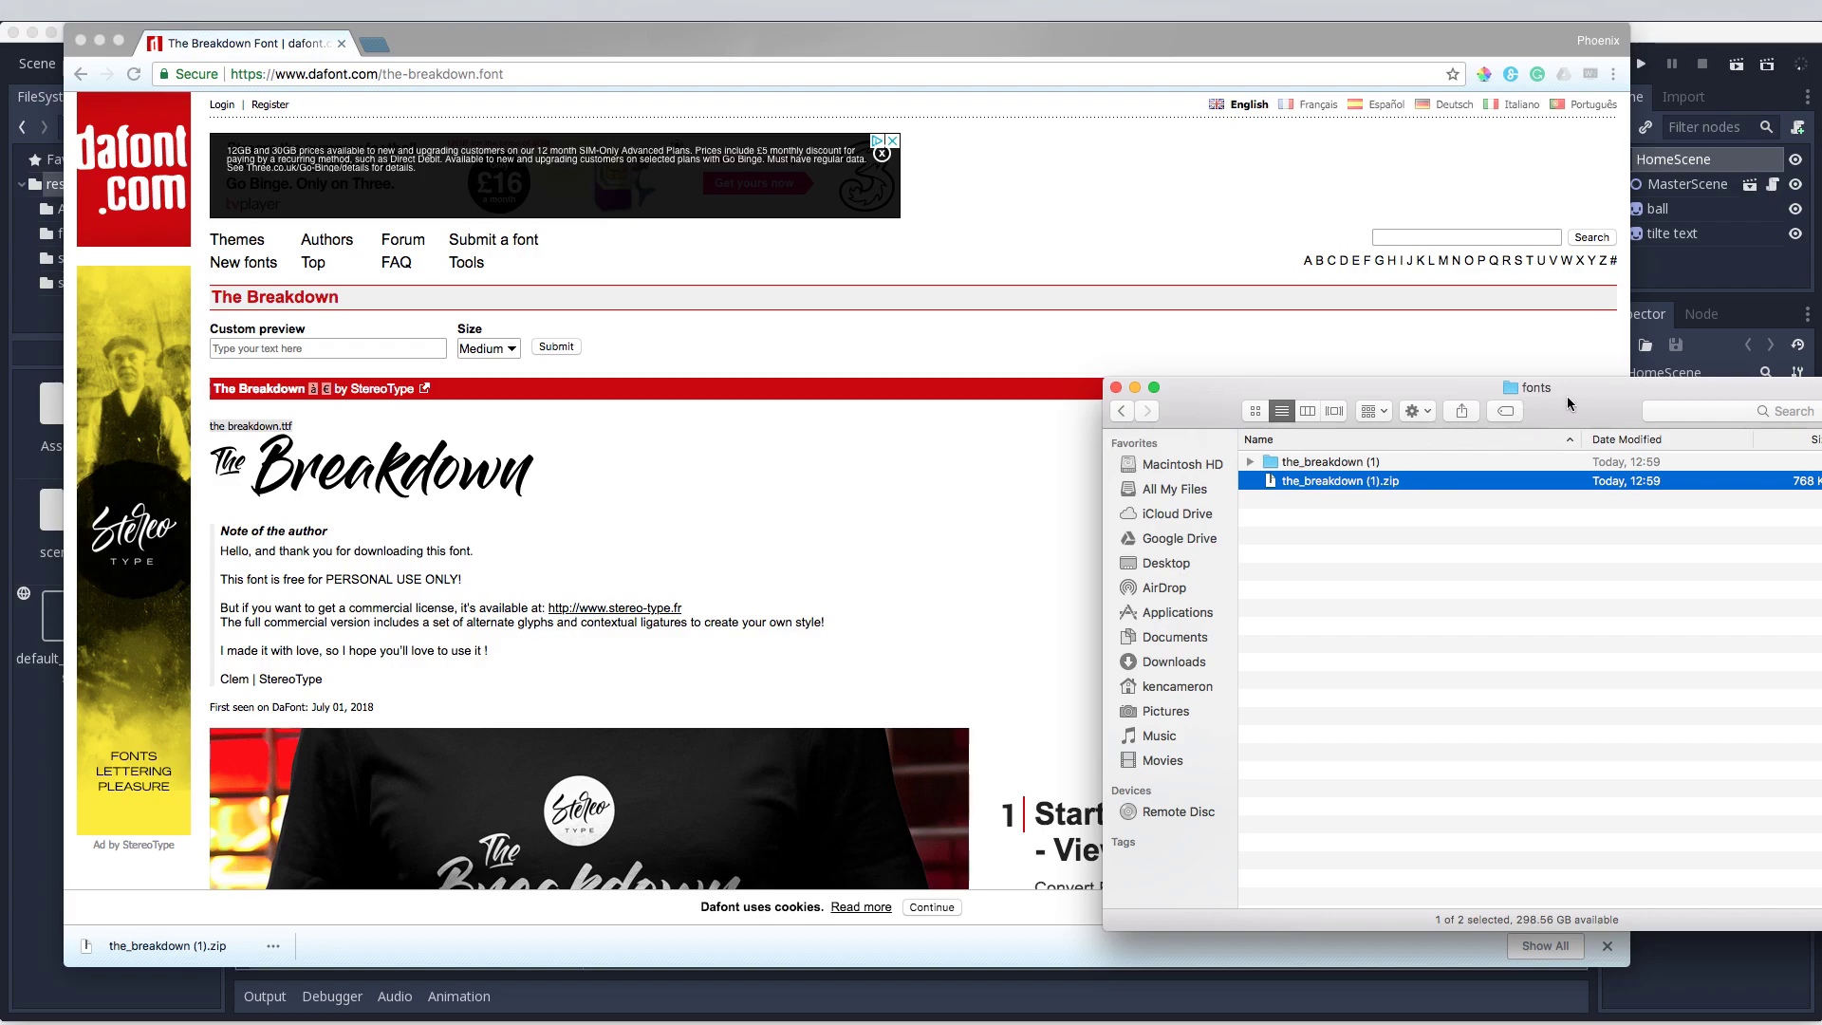
pyautogui.rightClick(1328, 517)
pyautogui.click(1316, 489)
pyautogui.rightClick(1309, 484)
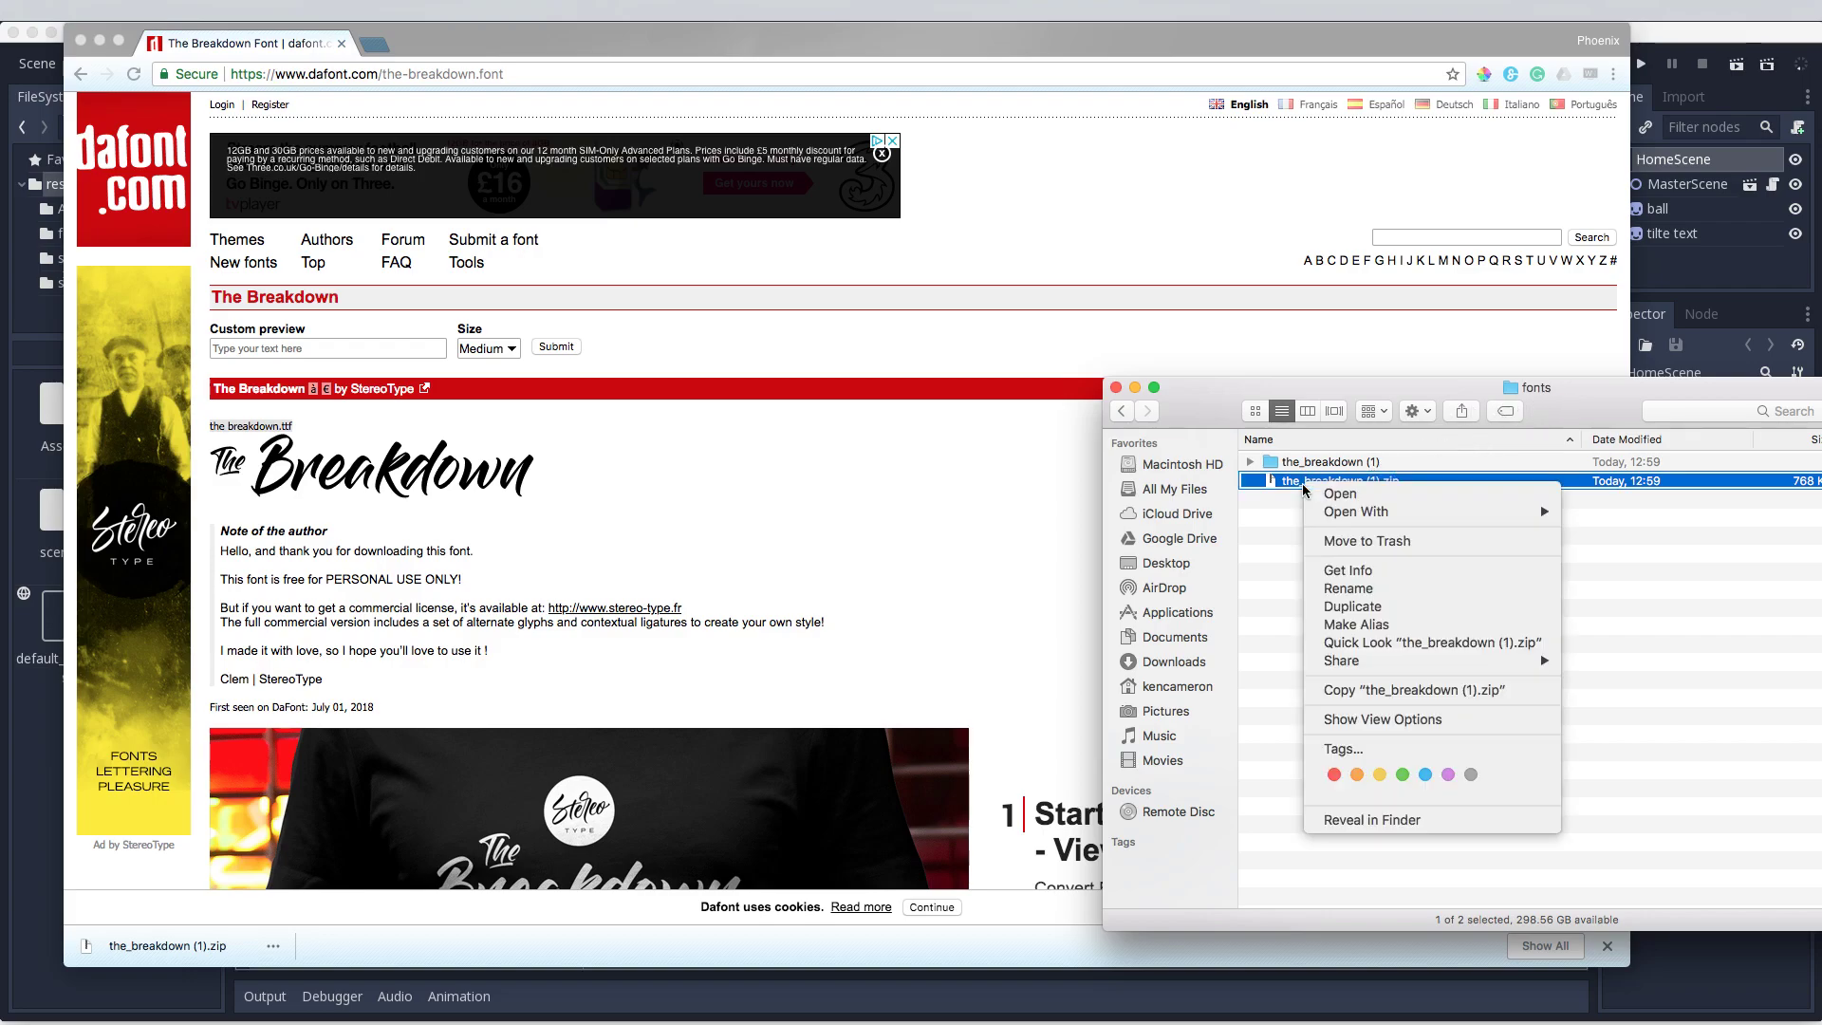
pyautogui.click(1349, 542)
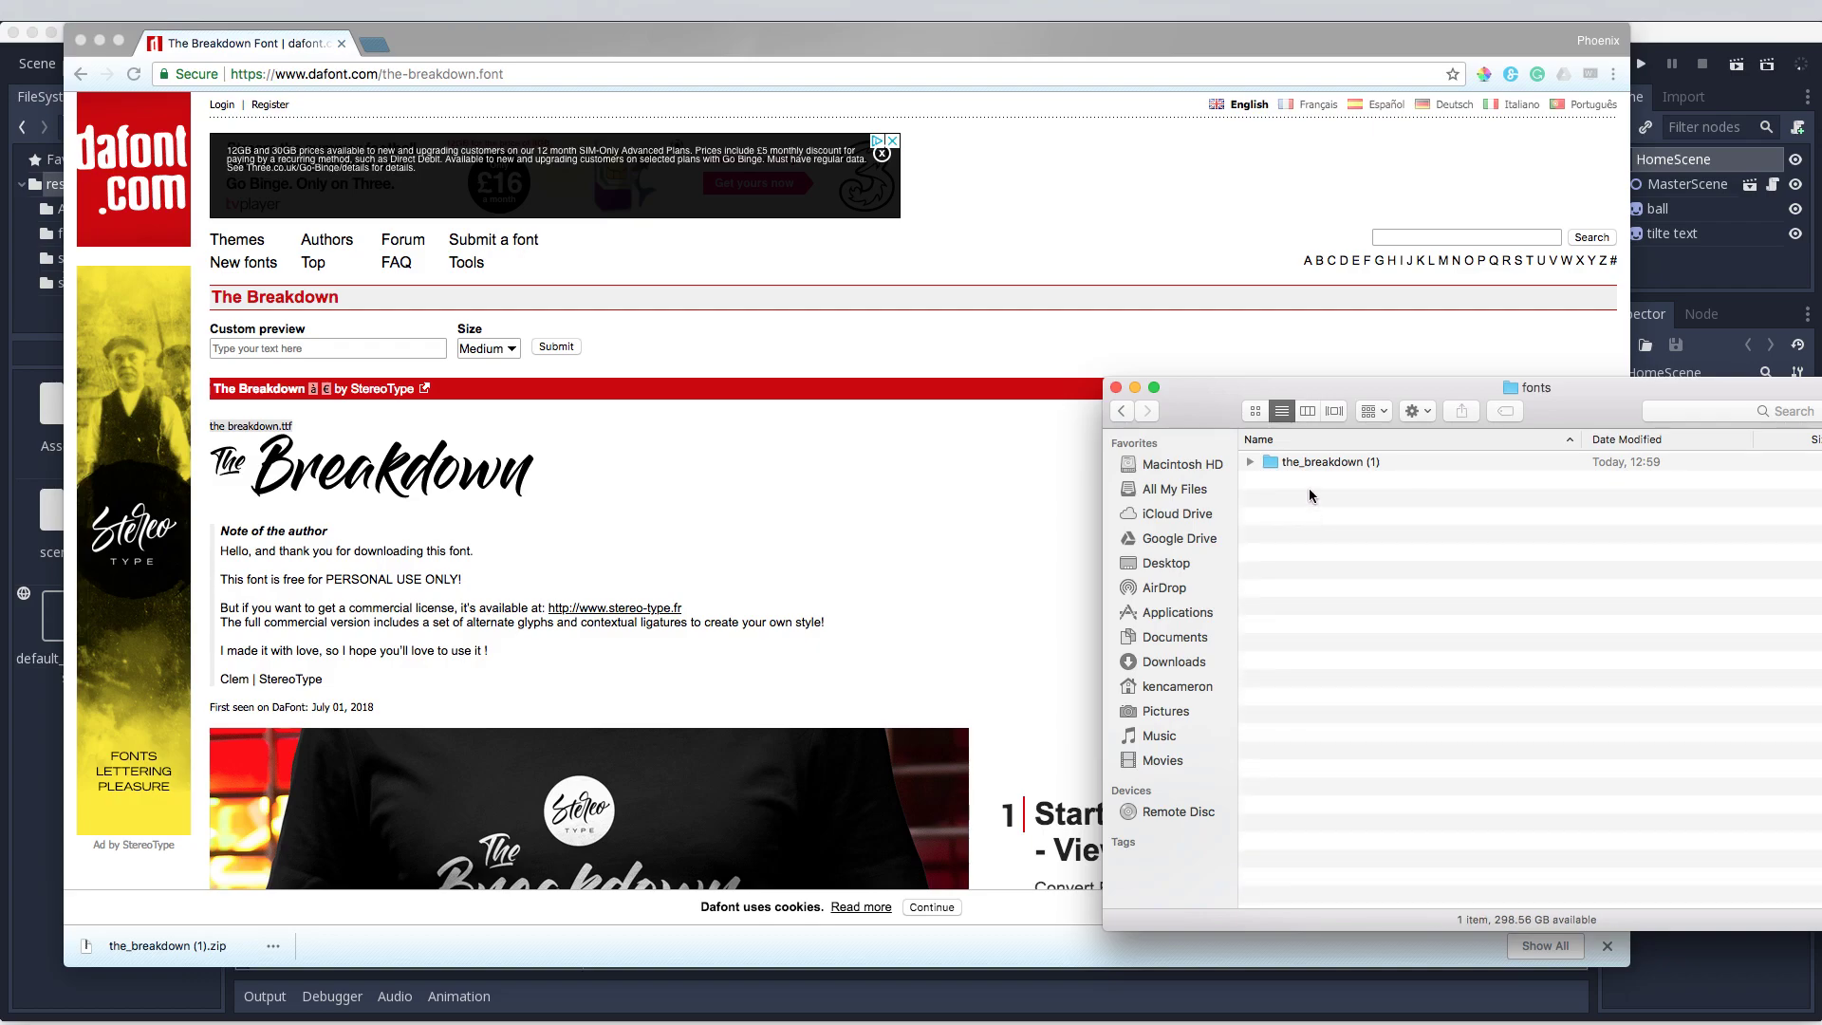
# Step: Rename the extracted font folder to the_breakdown, expand it and select the breakdown.ttf
pyautogui.click(1354, 464)
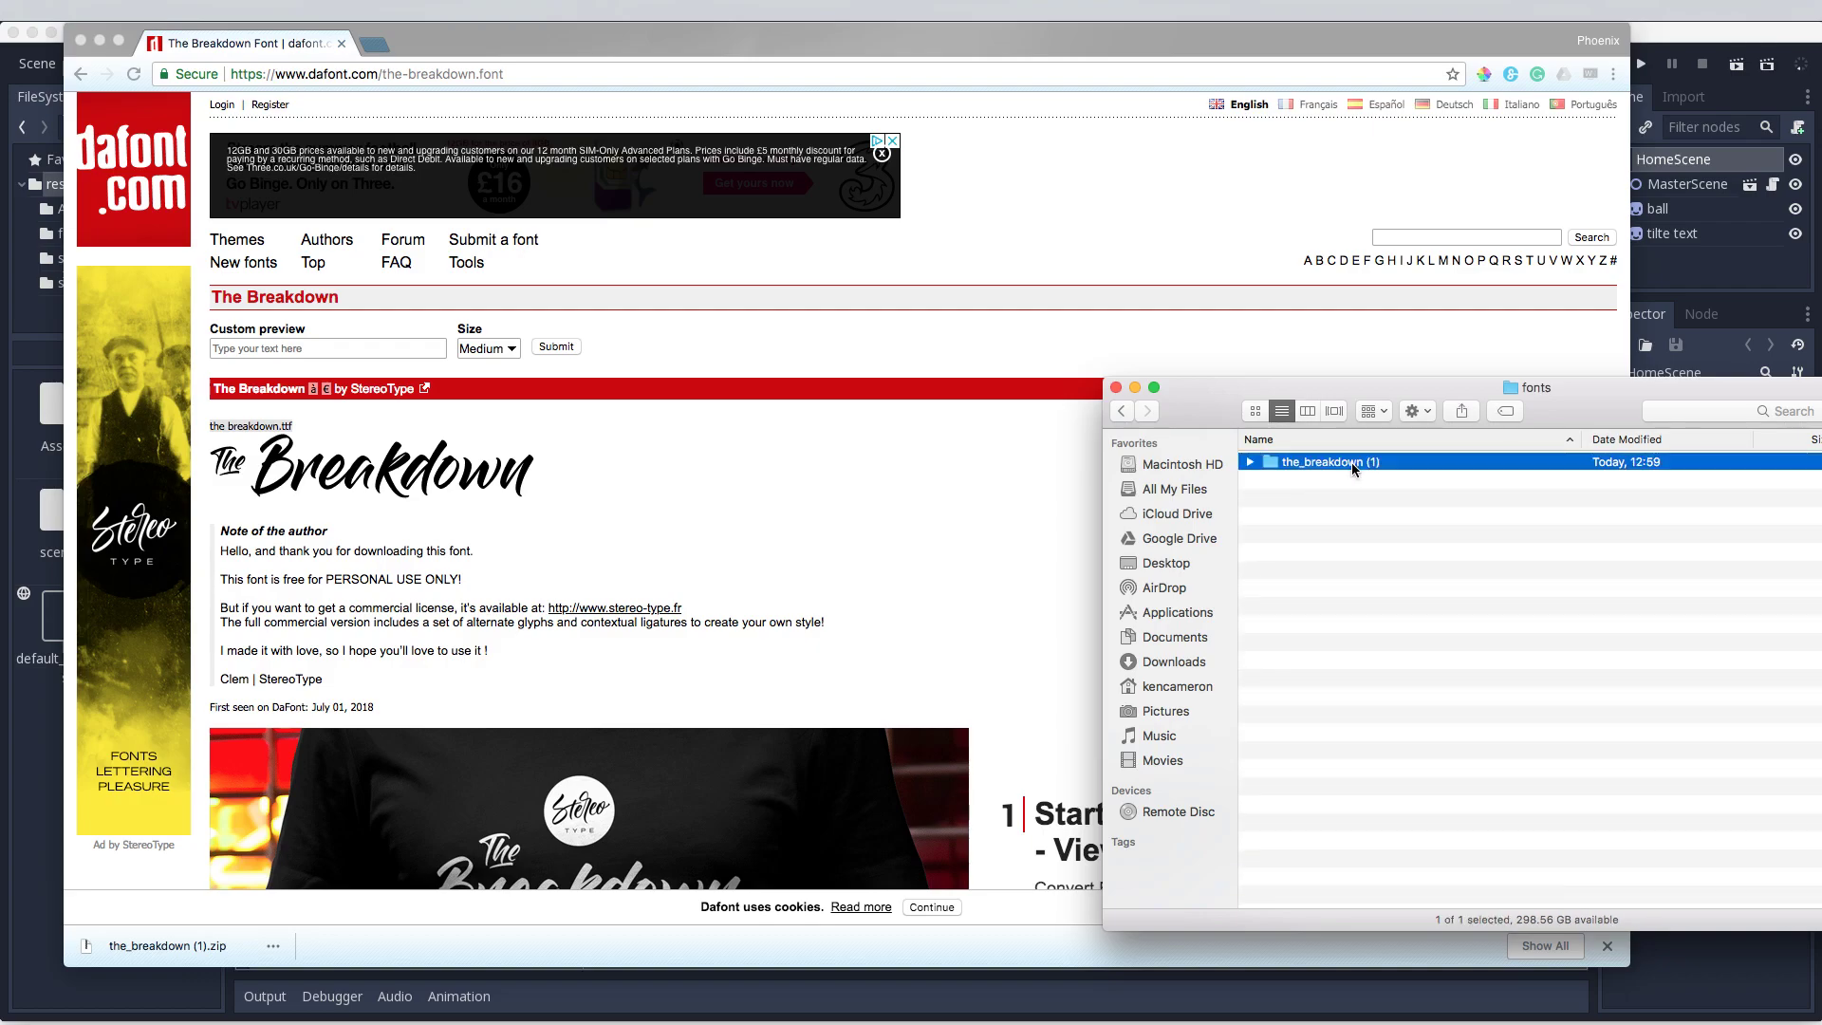
pyautogui.press('Return')
pyautogui.click(1381, 469)
pyautogui.press('BackSpace')
pyautogui.press('BackSpace')
pyautogui.press('BackSpace')
pyautogui.press('BackSpace')
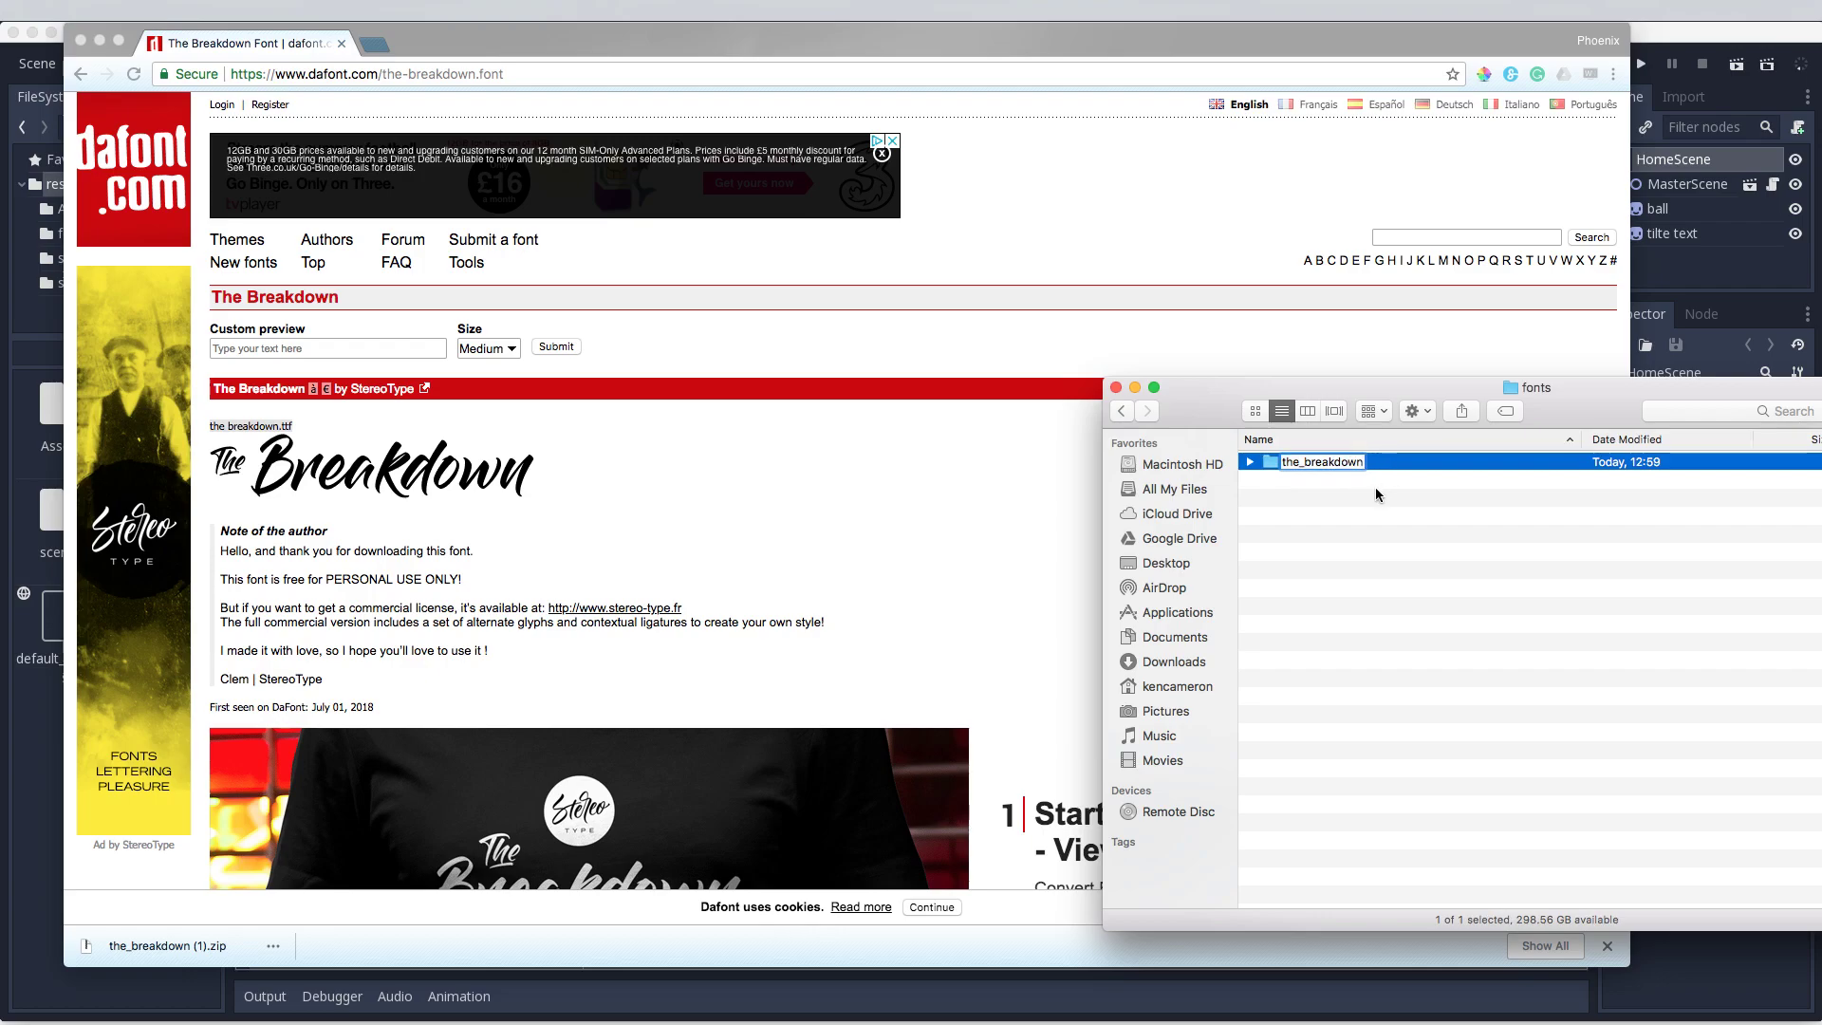
pyautogui.press('Return')
pyautogui.click(1250, 462)
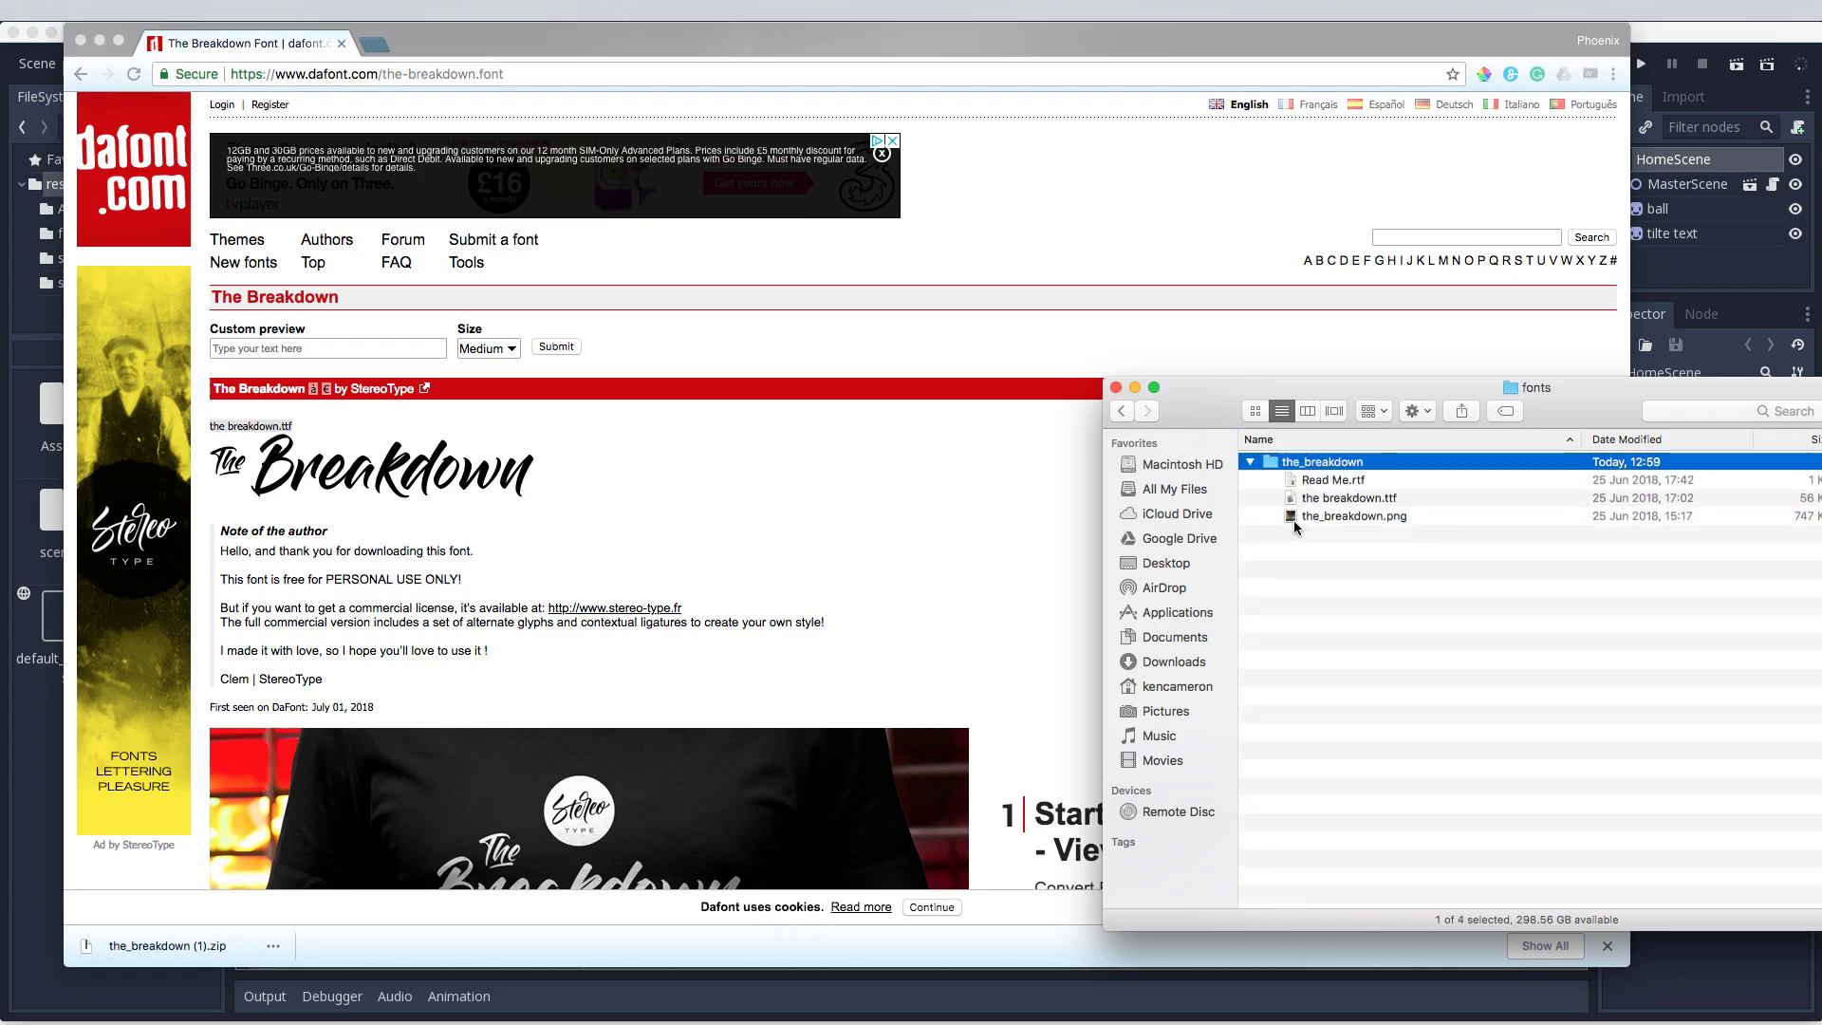
pyautogui.click(1365, 500)
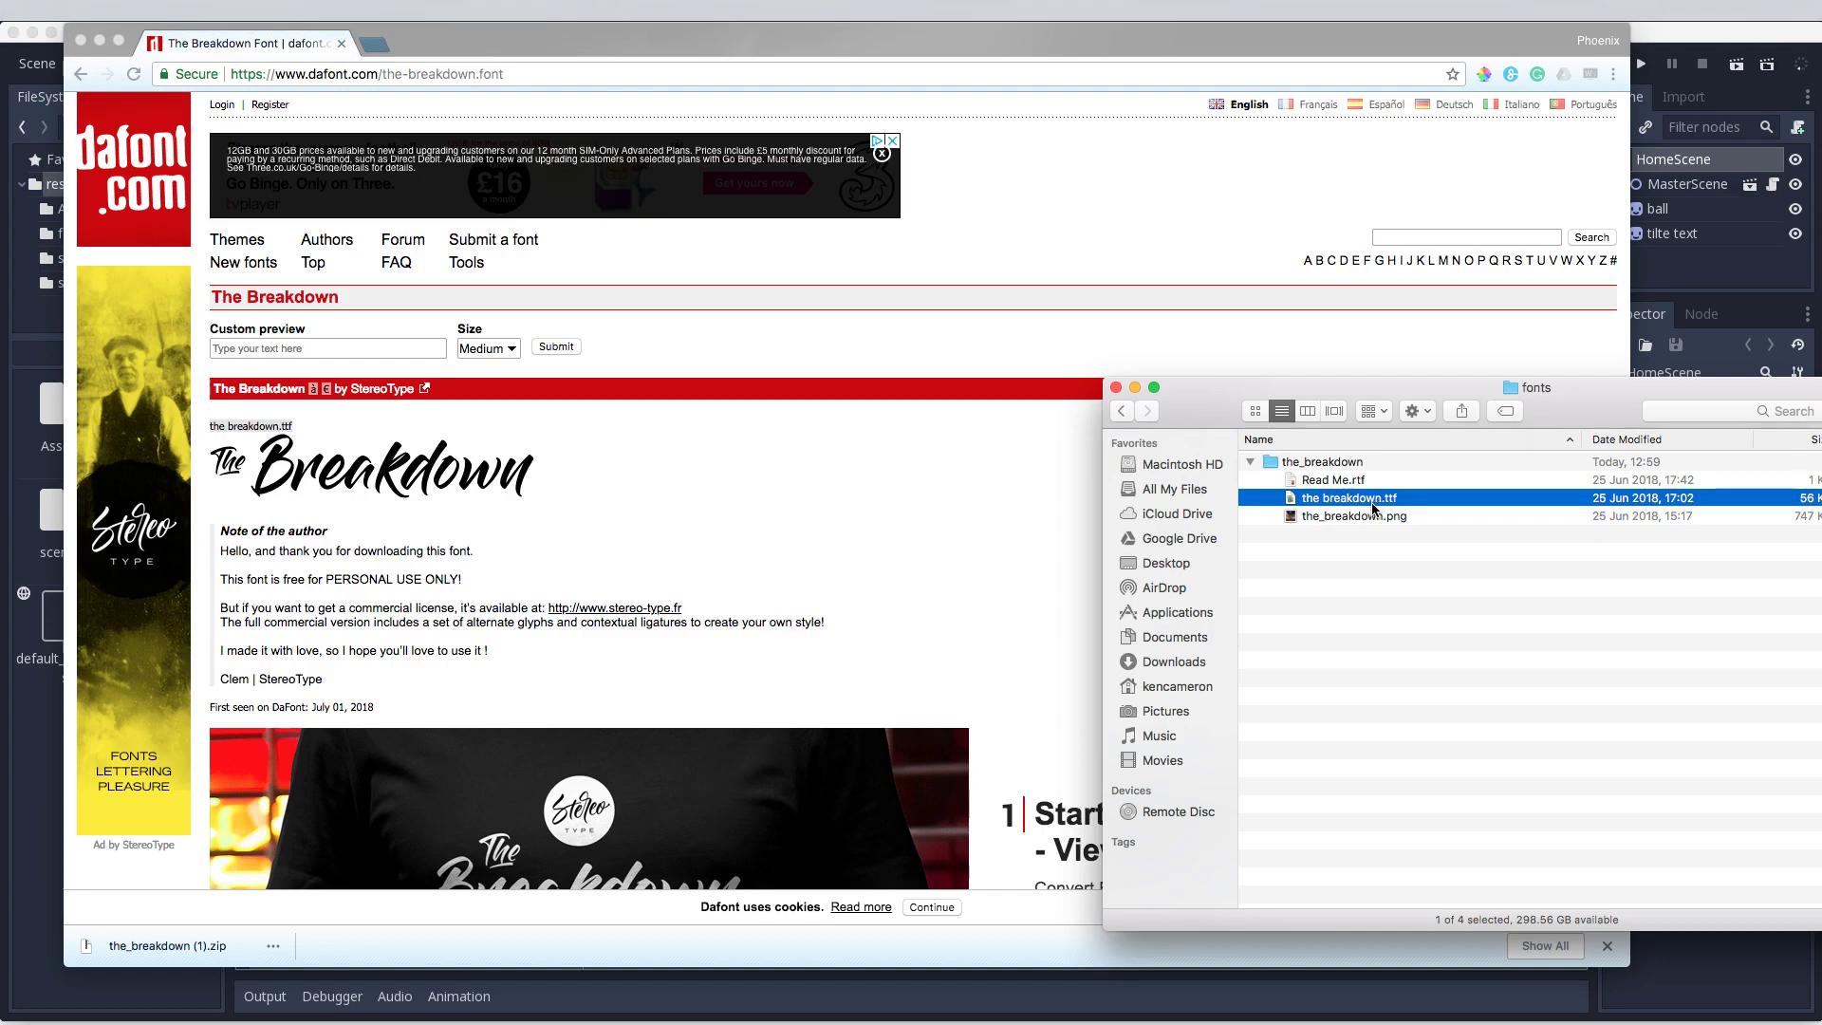
# Step: Return to Godot and open the fonts/the_breakdown folder in the project's file browser
pyautogui.click(1213, 48)
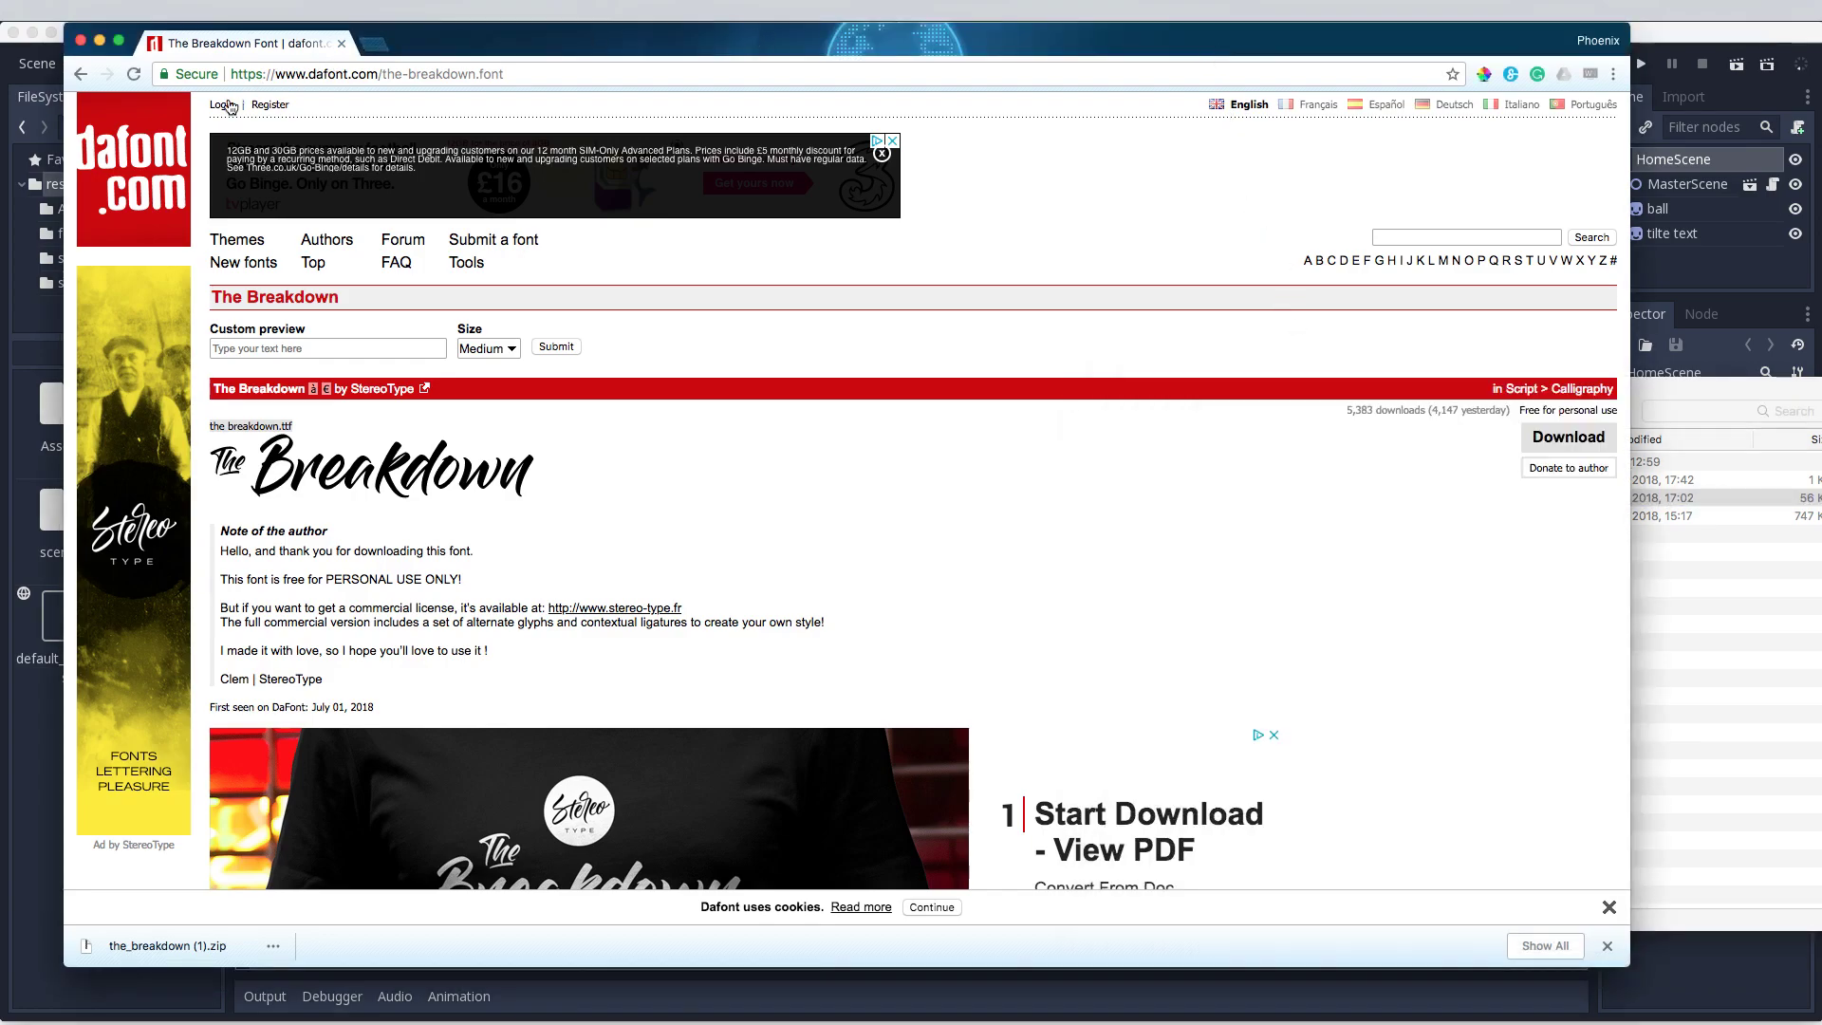
pyautogui.click(163, 152)
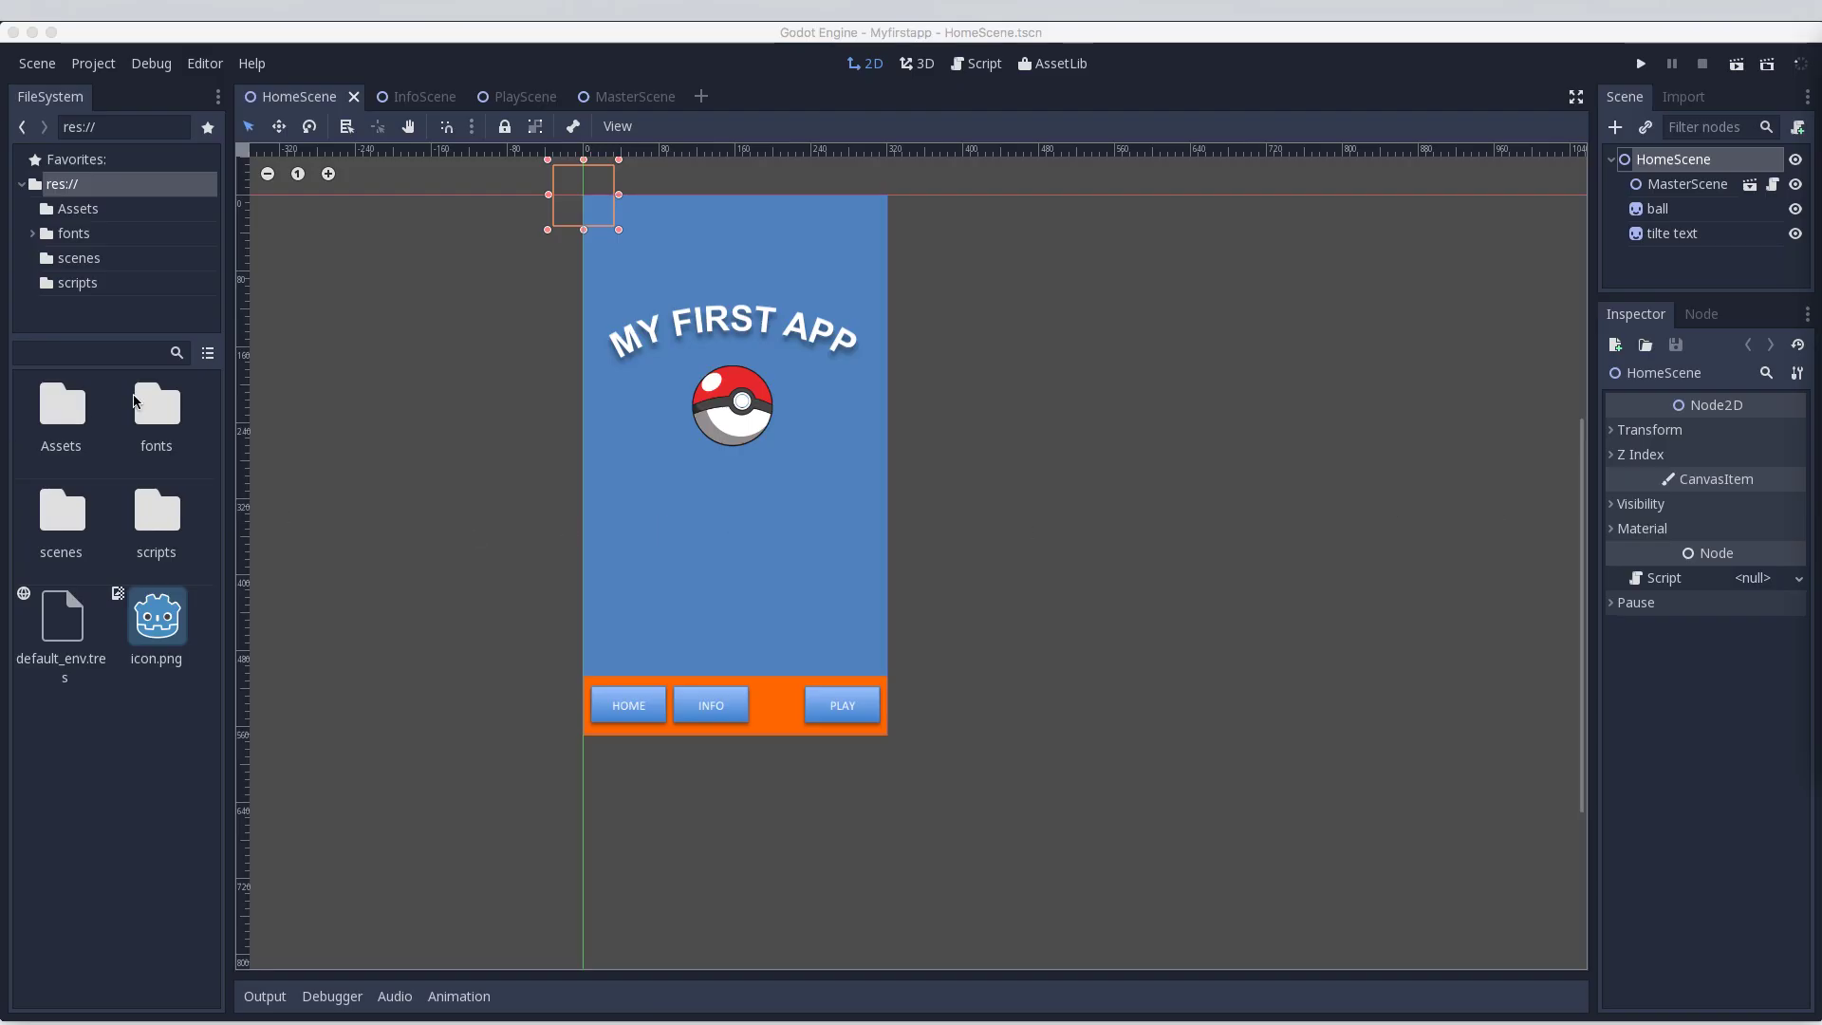
pyautogui.click(157, 413)
pyautogui.doubleClick(157, 408)
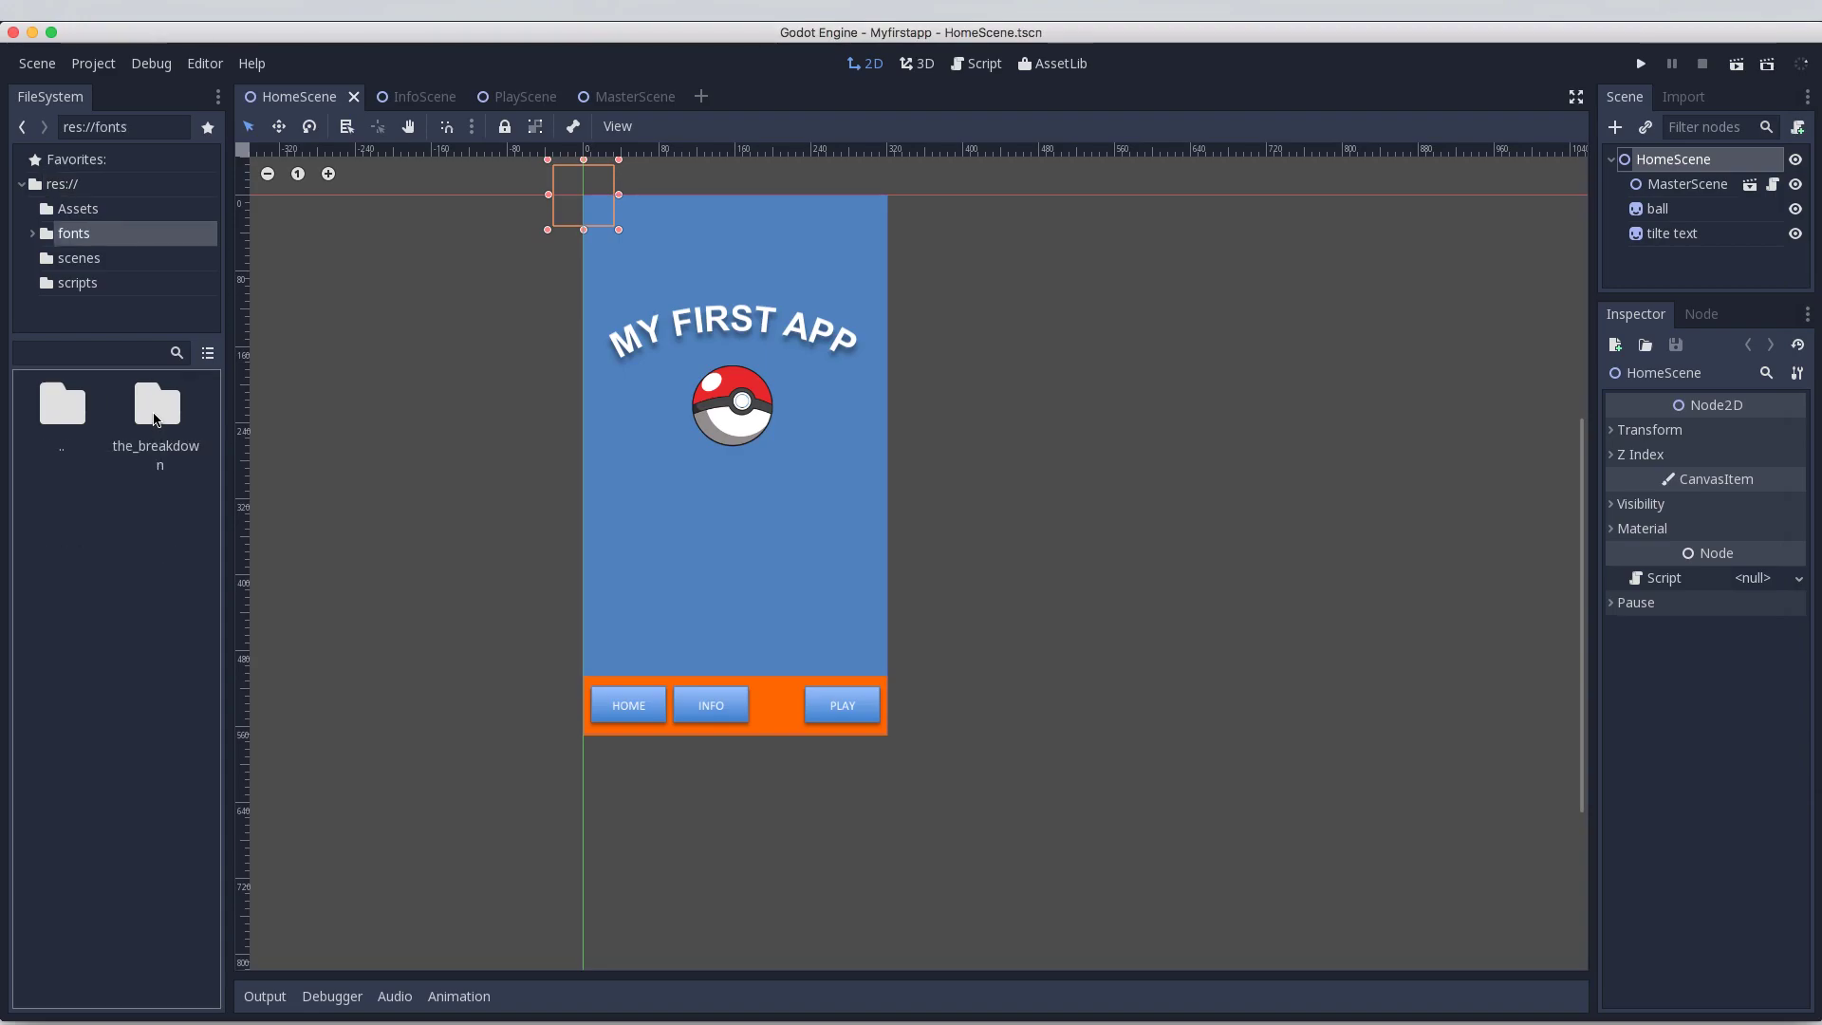
pyautogui.click(169, 414)
pyautogui.doubleClick(167, 414)
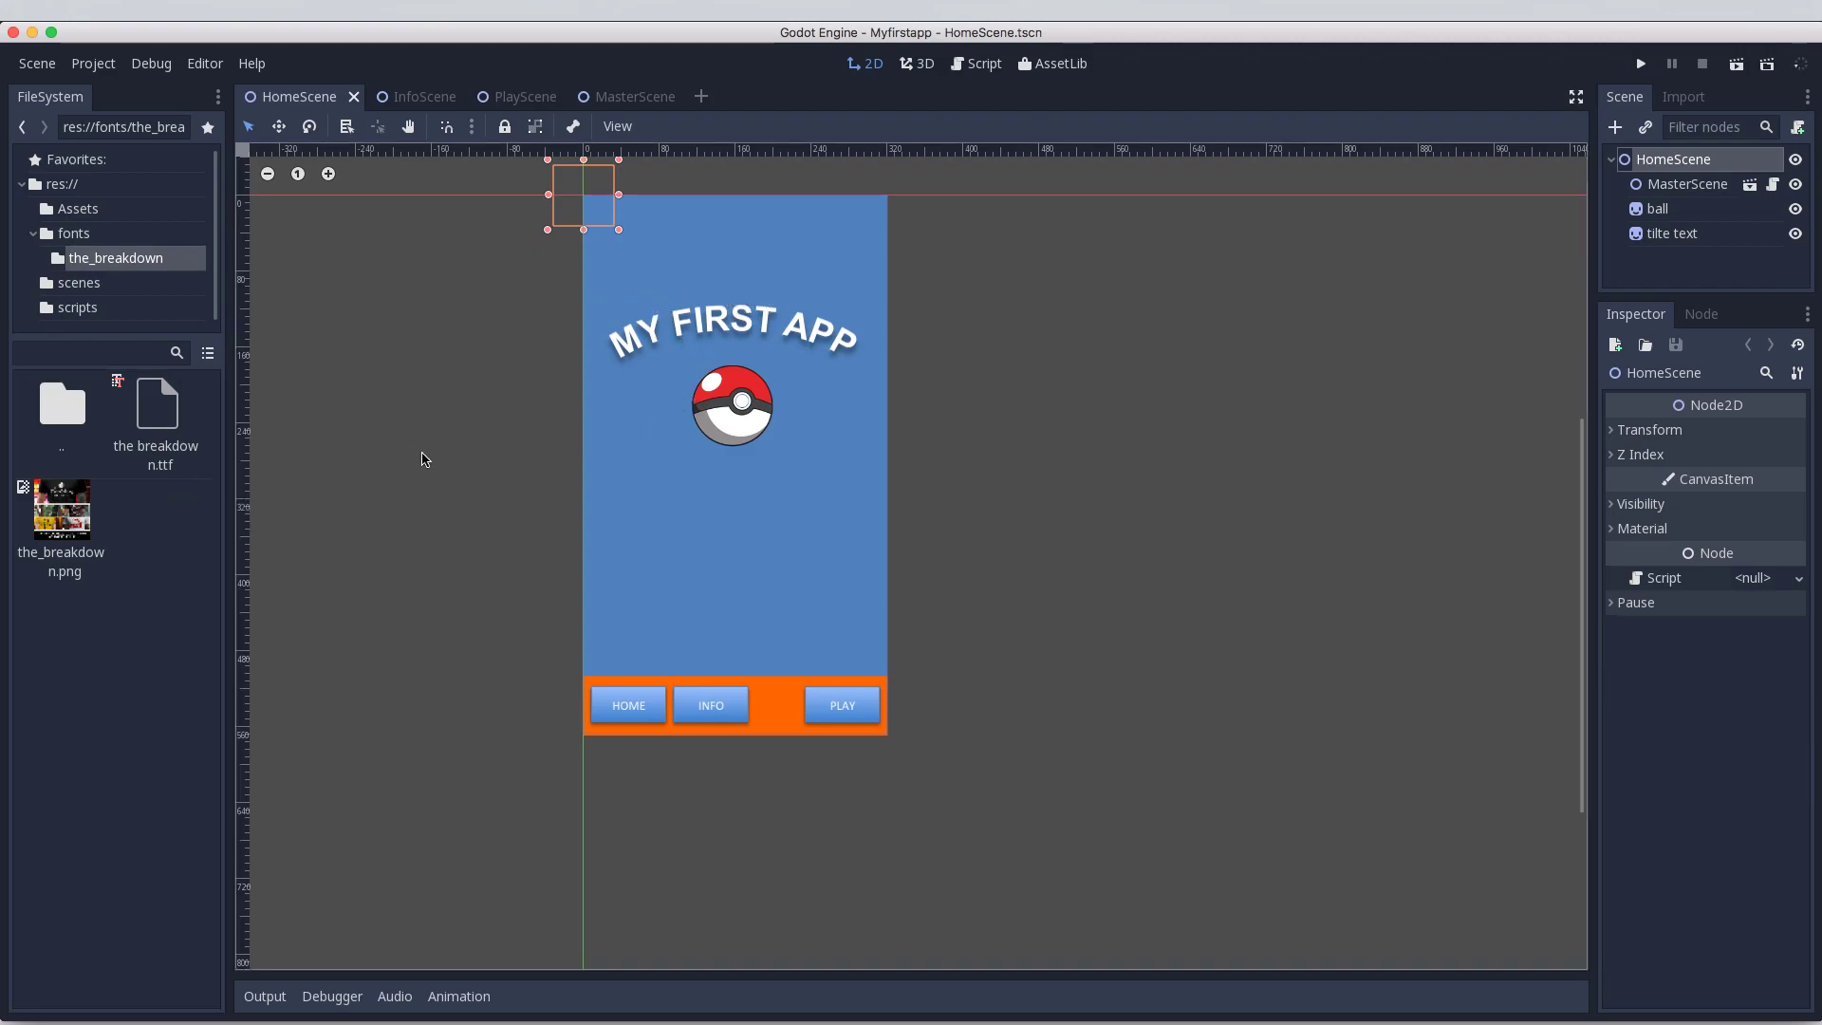
# Step: Open InfoScene in Godot, then switch to PowerPoint and view the Info Scene slide of App Plan.pptx
pyautogui.click(447, 438)
pyautogui.click(428, 105)
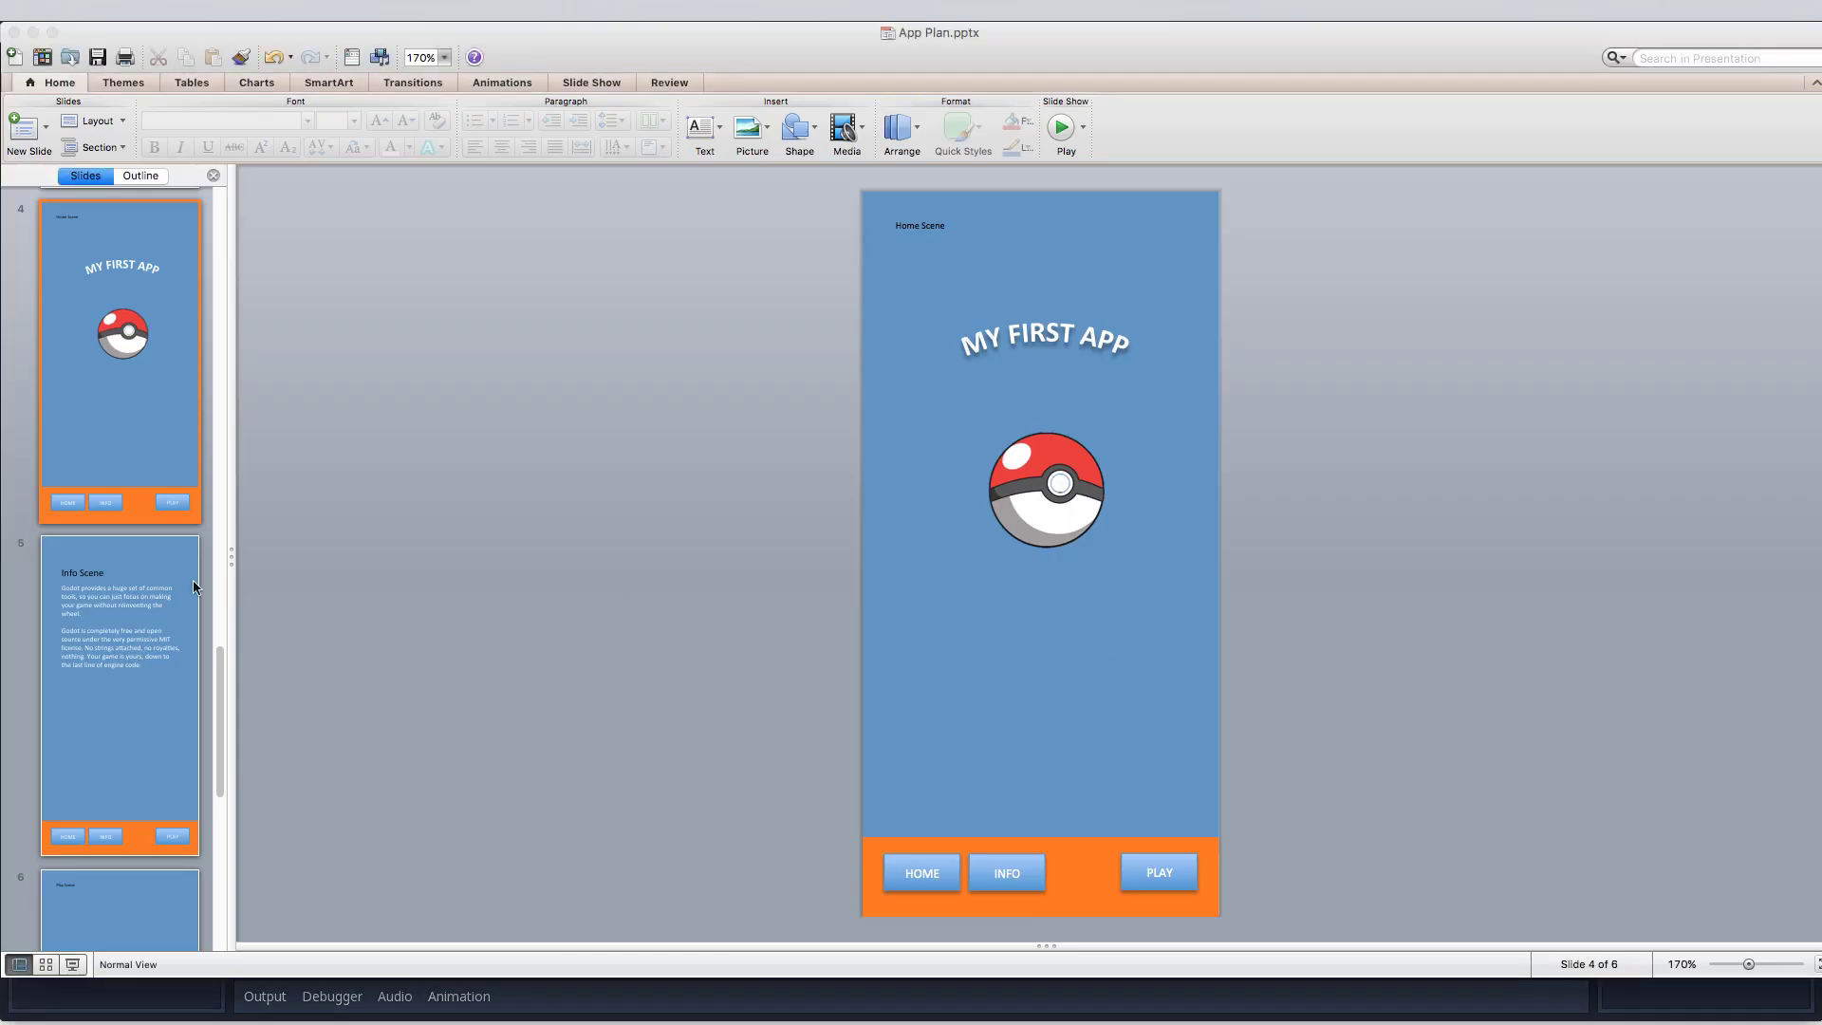
pyautogui.click(128, 697)
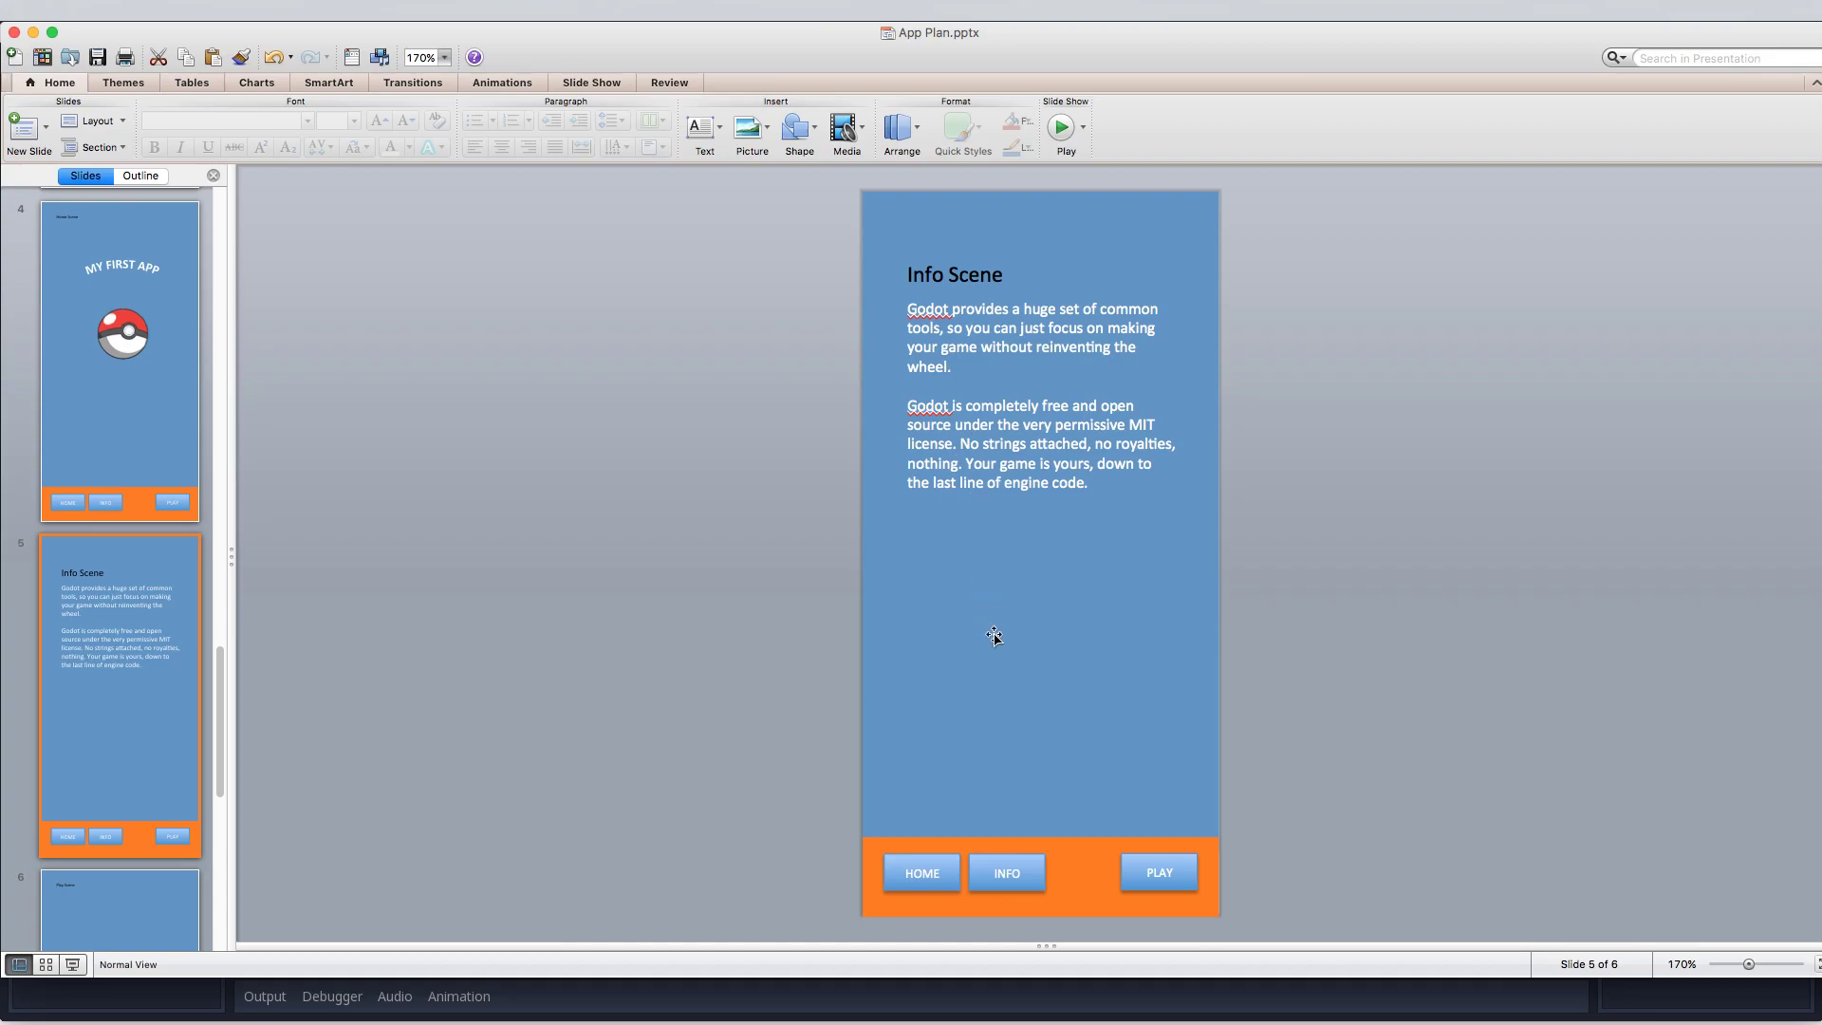
# Step: Switch back to Godot and add a RichTextLabel node as a child of InfoScene
pyautogui.click(1594, 998)
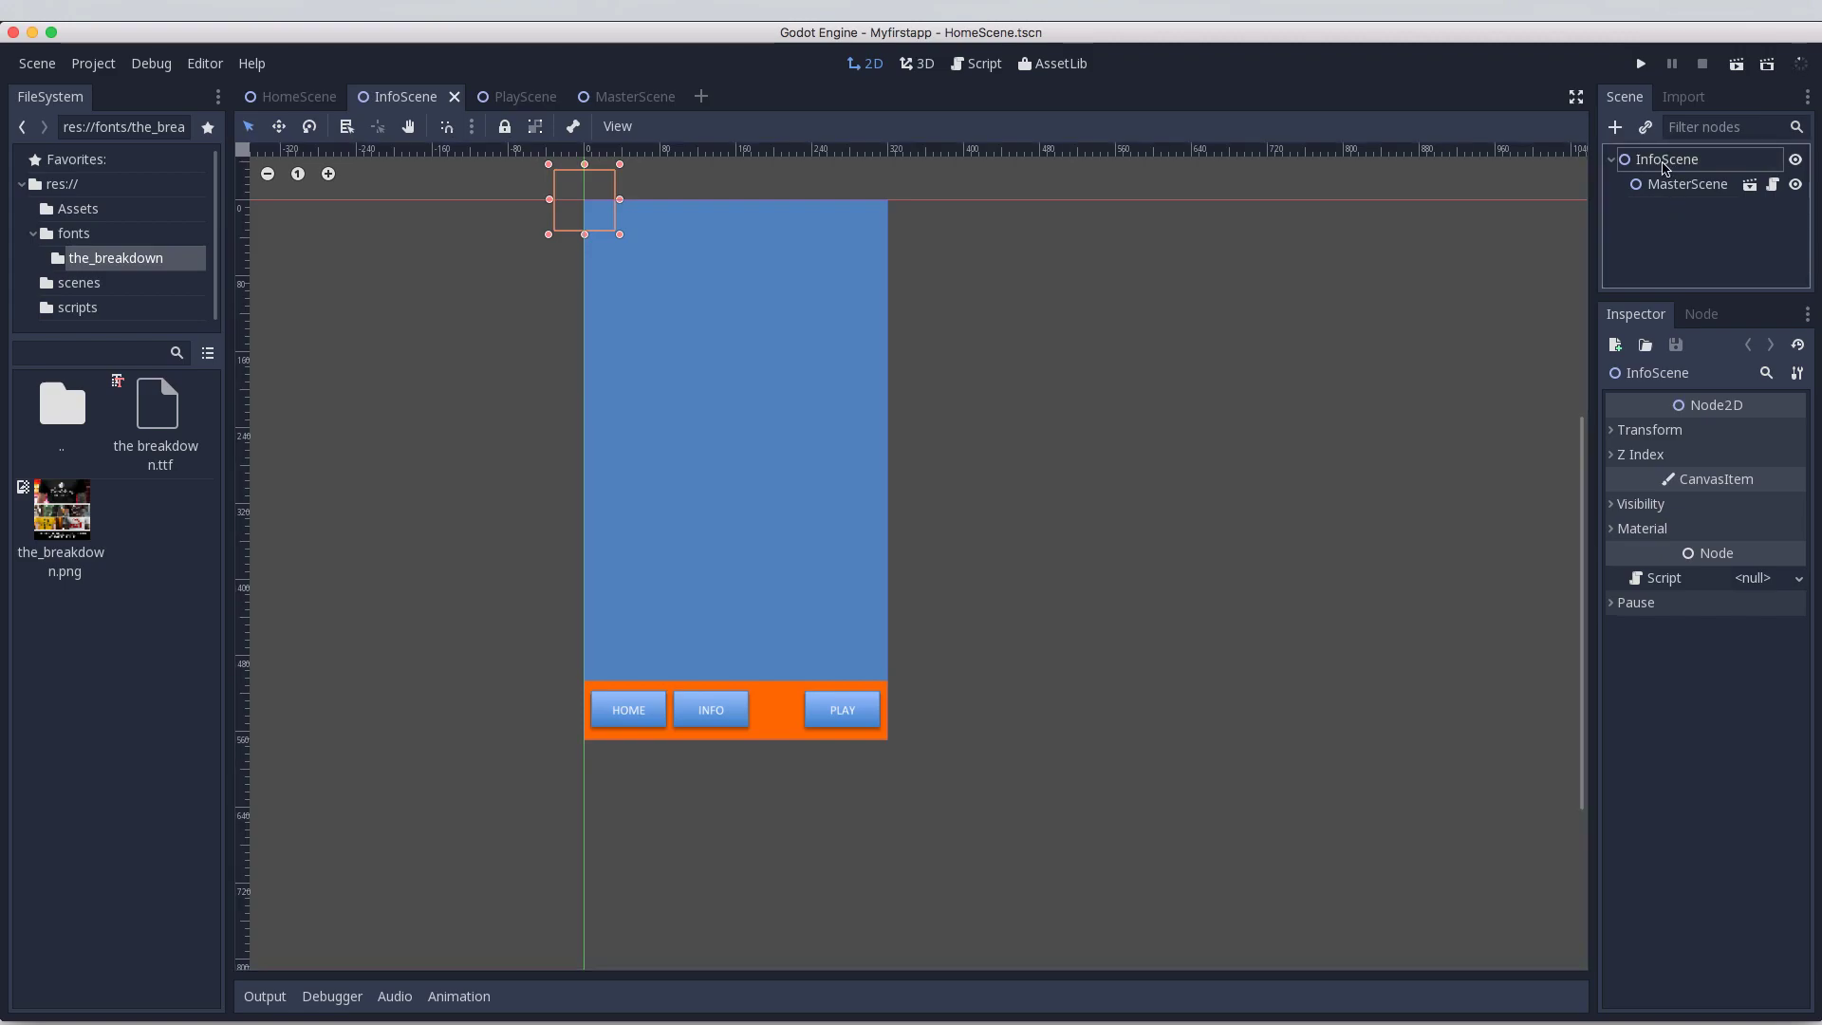
pyautogui.doubleClick(1668, 159)
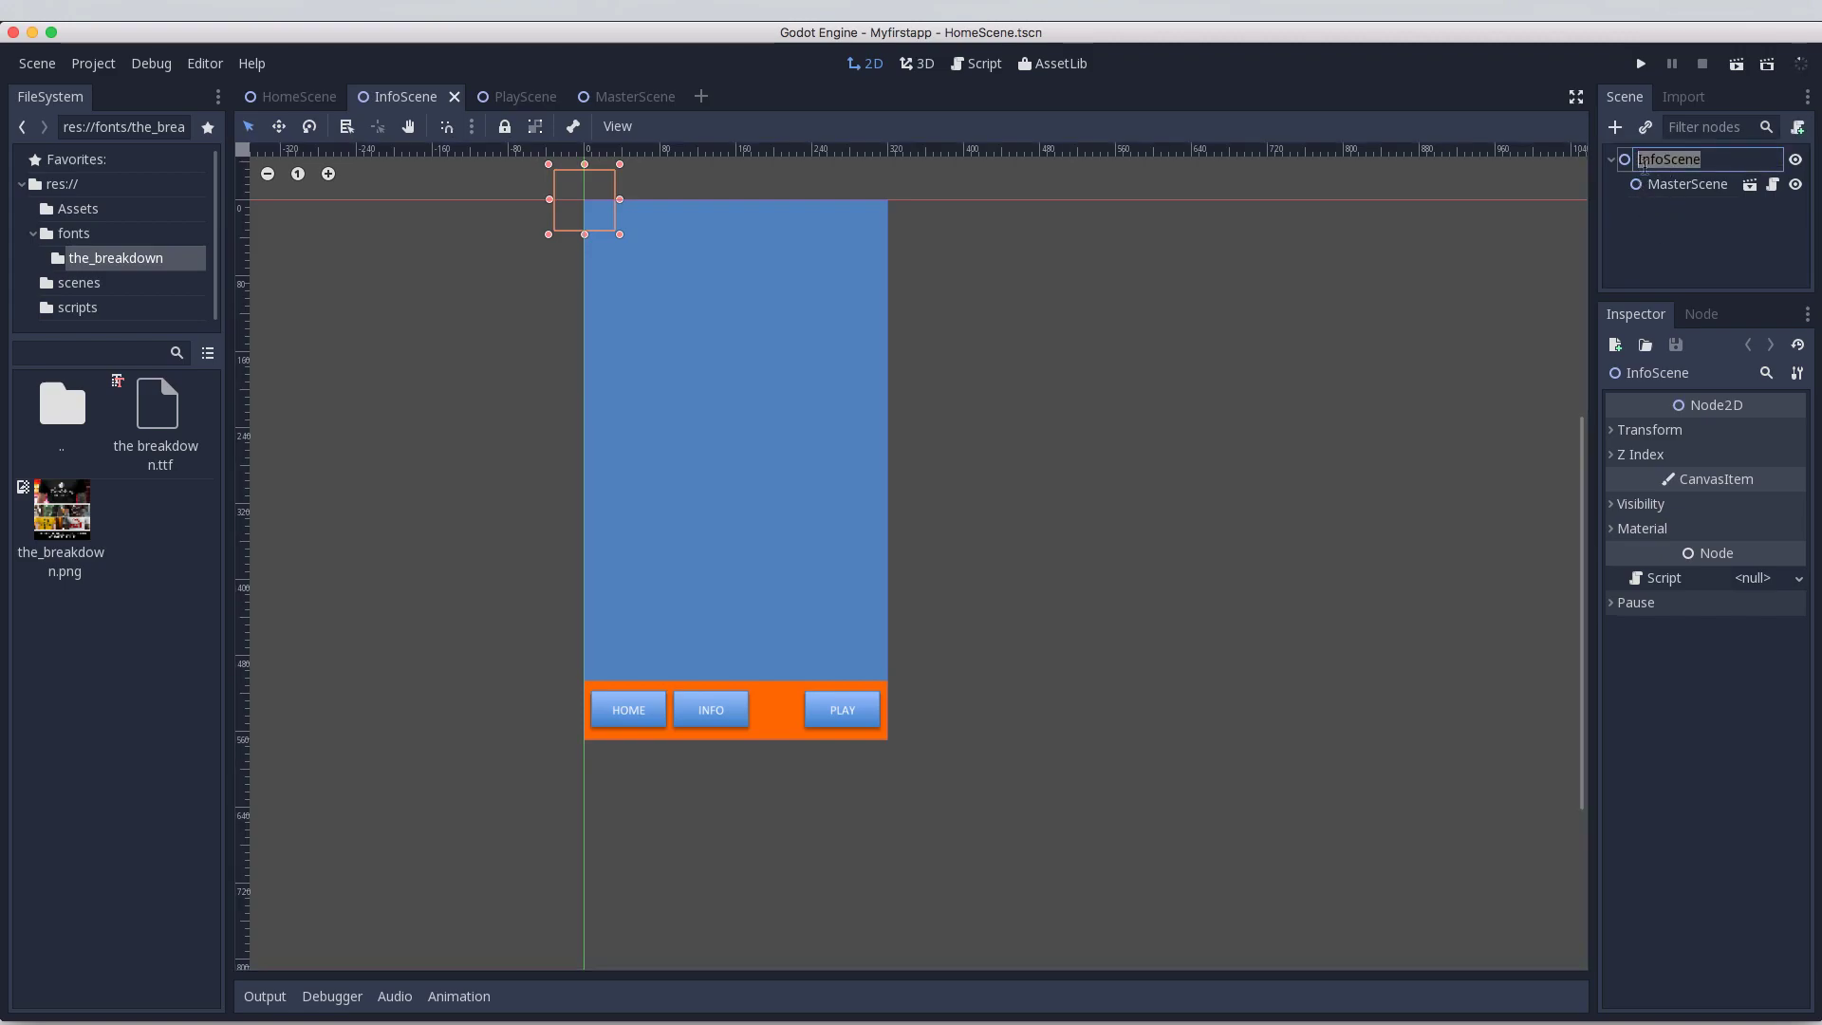
pyautogui.press('Return')
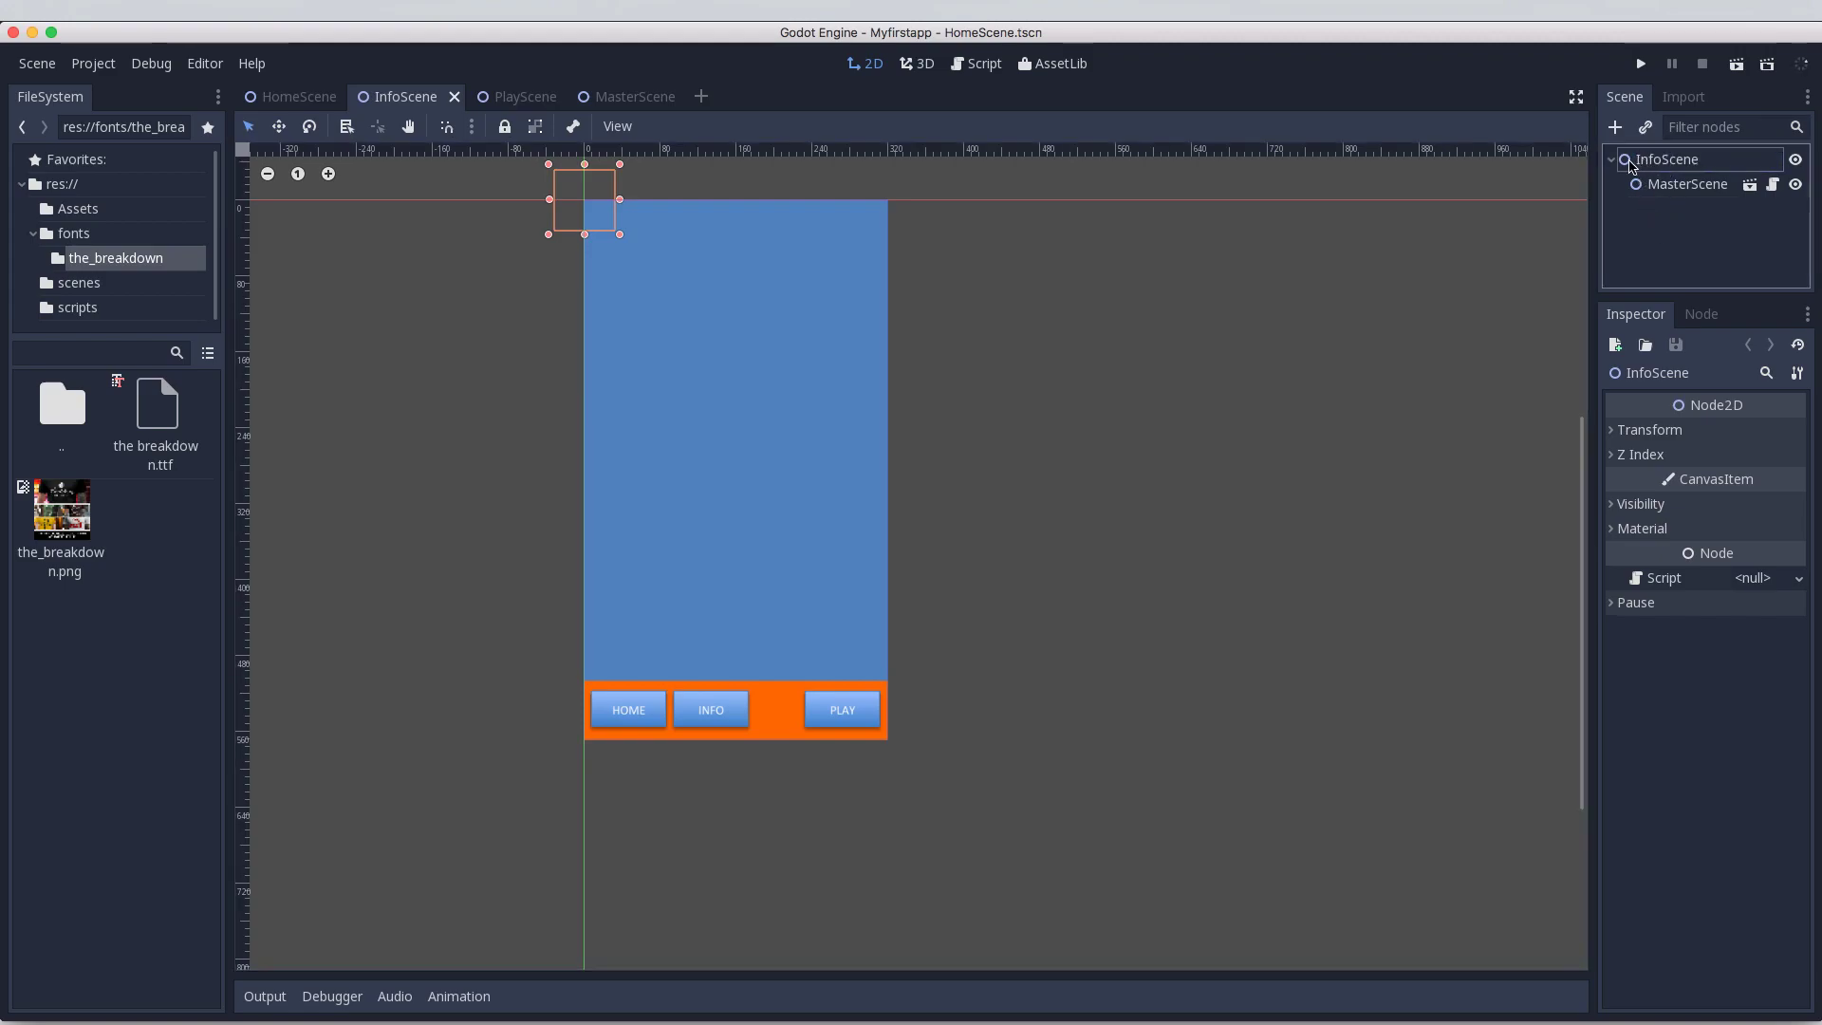
pyautogui.scroll(-5, 1338, 565)
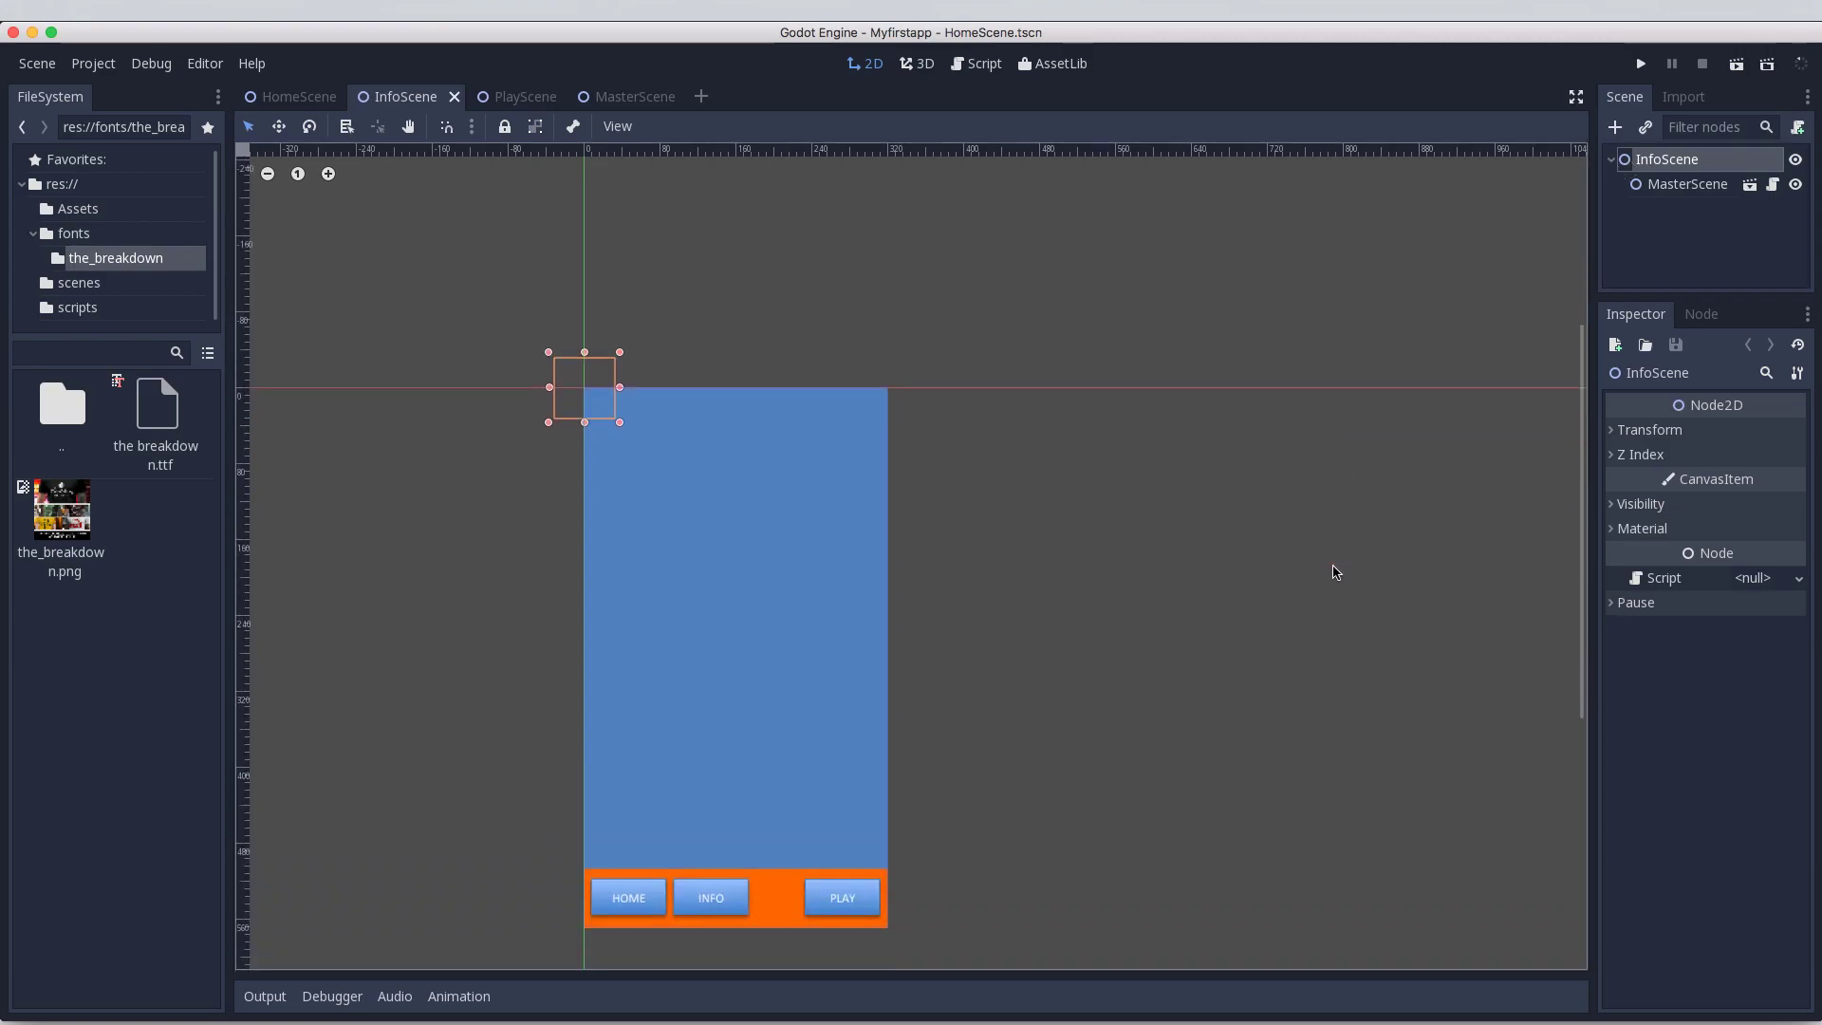
pyautogui.click(1615, 129)
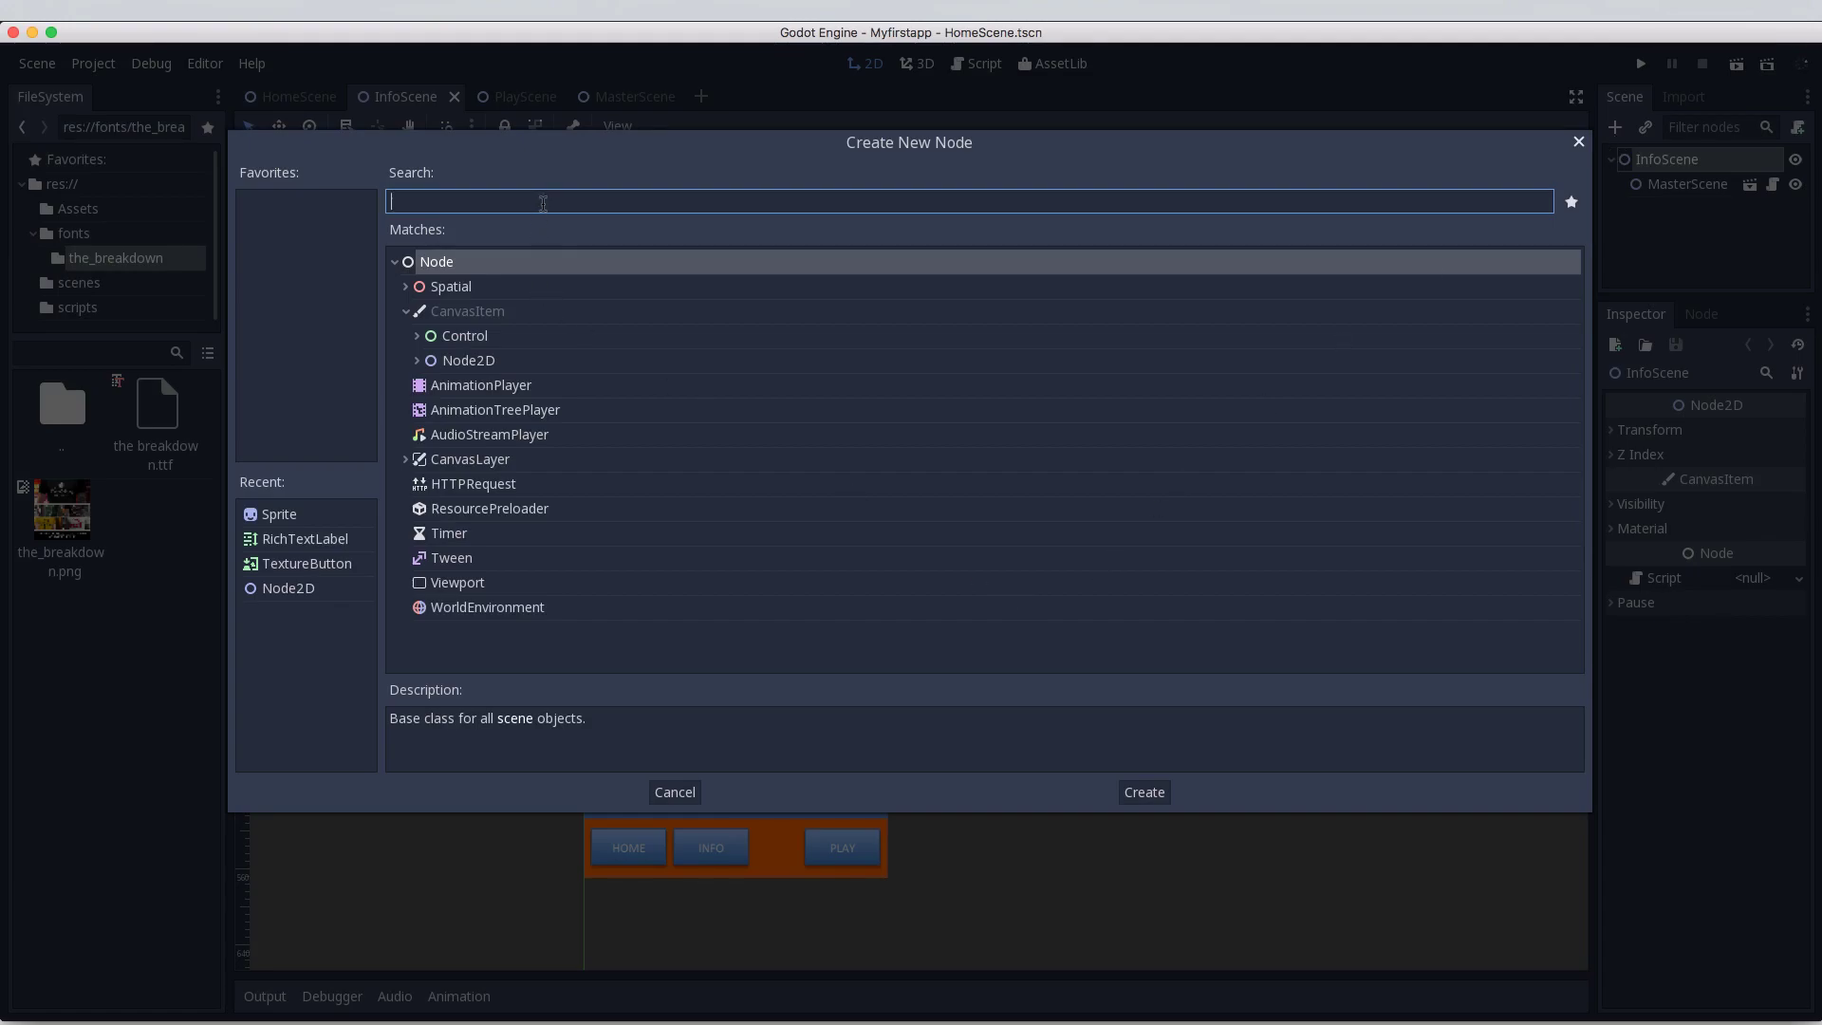
pyautogui.write('lab')
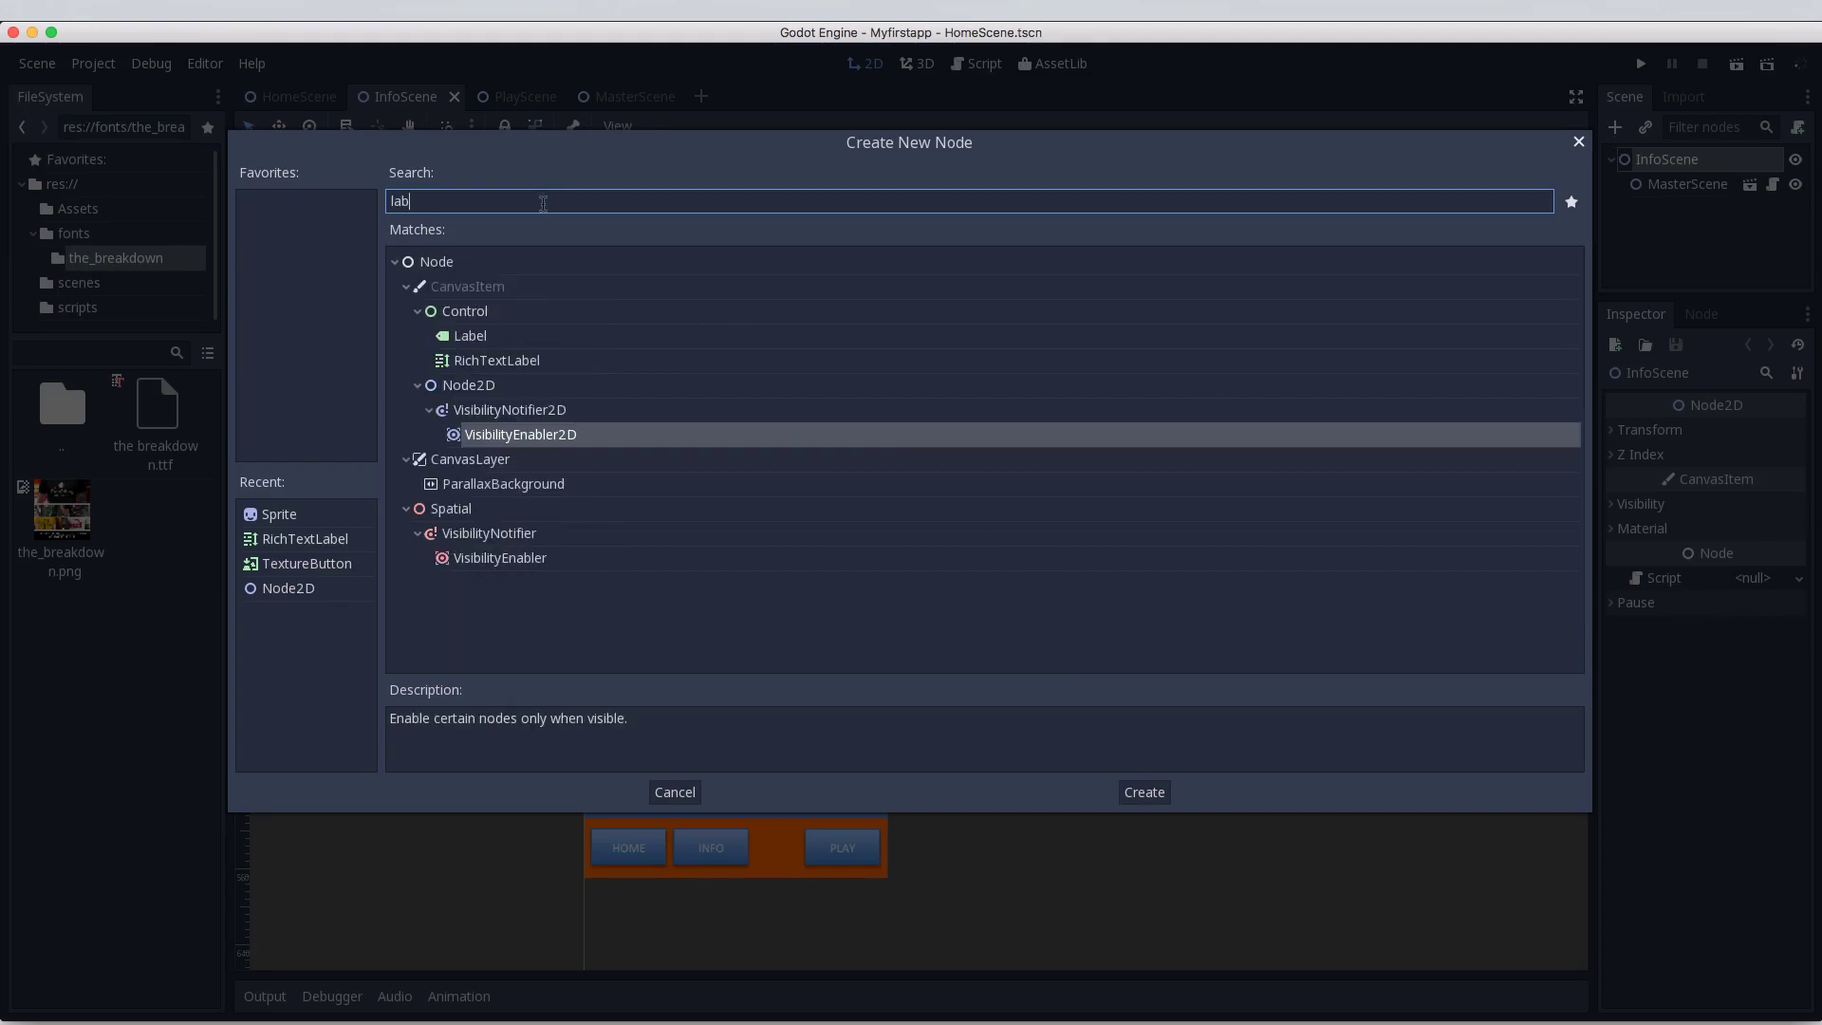
pyautogui.write('el')
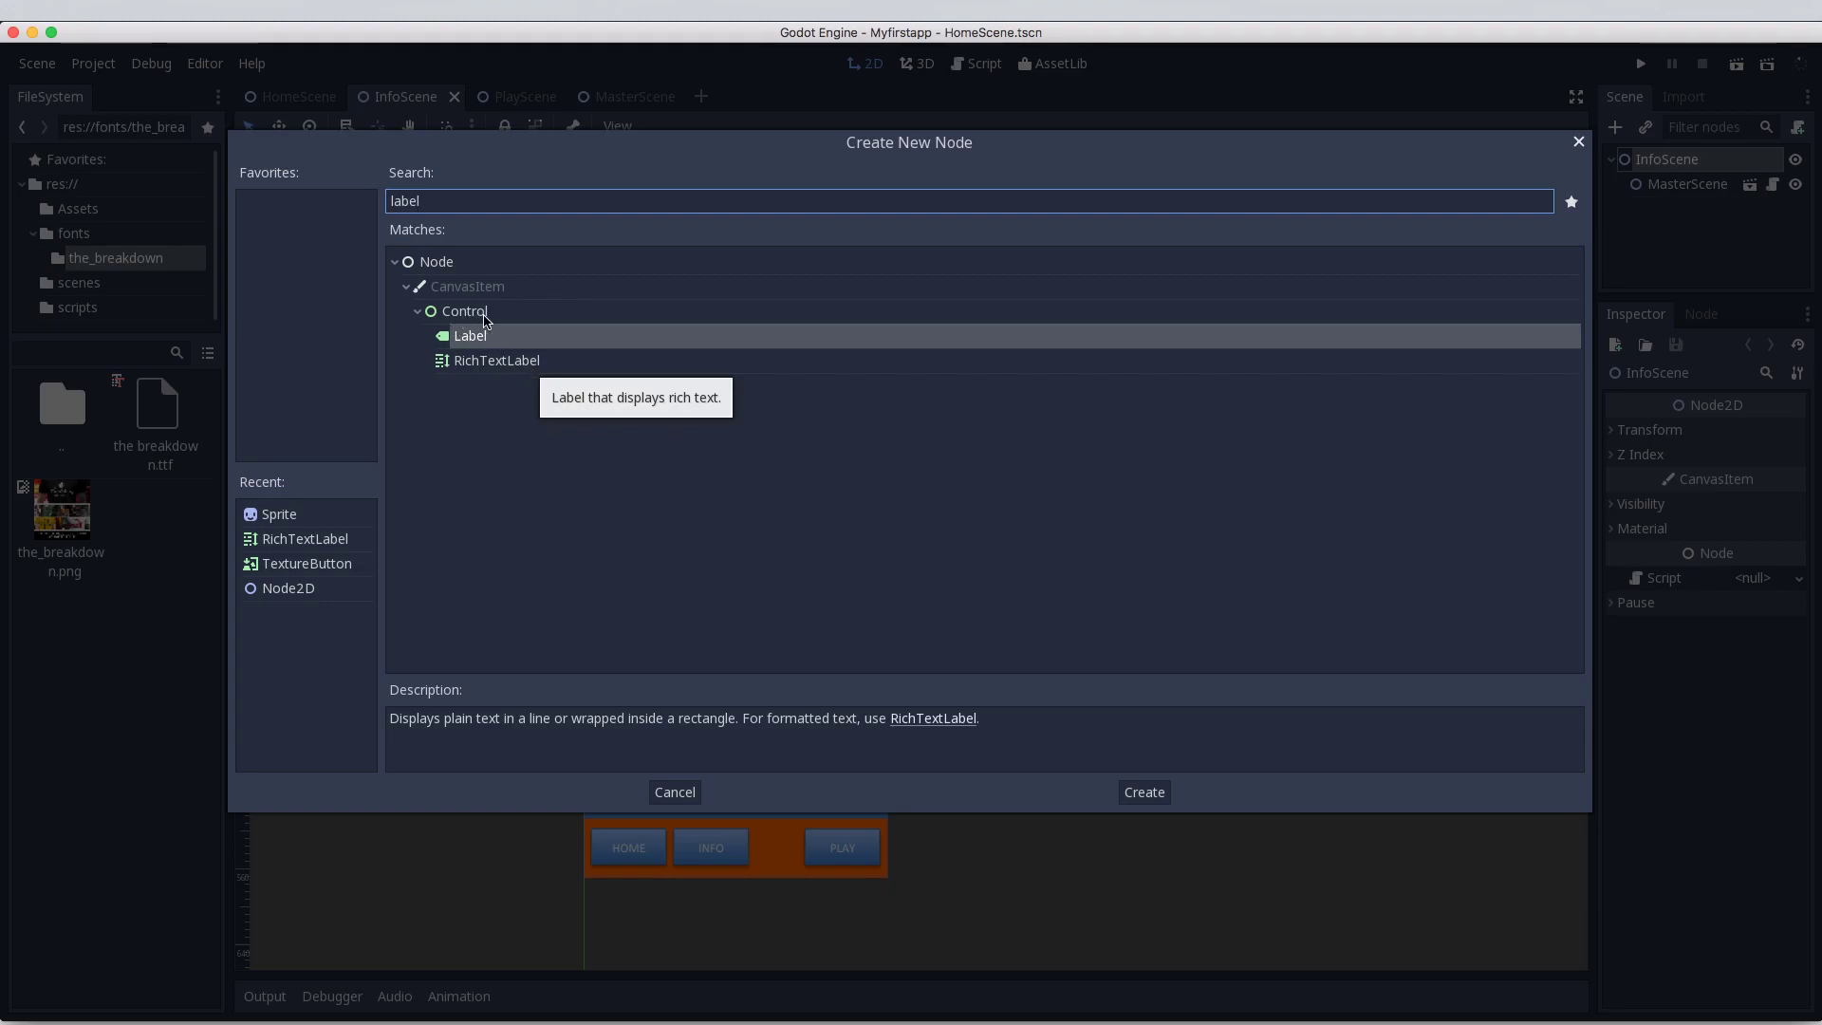
pyautogui.click(472, 364)
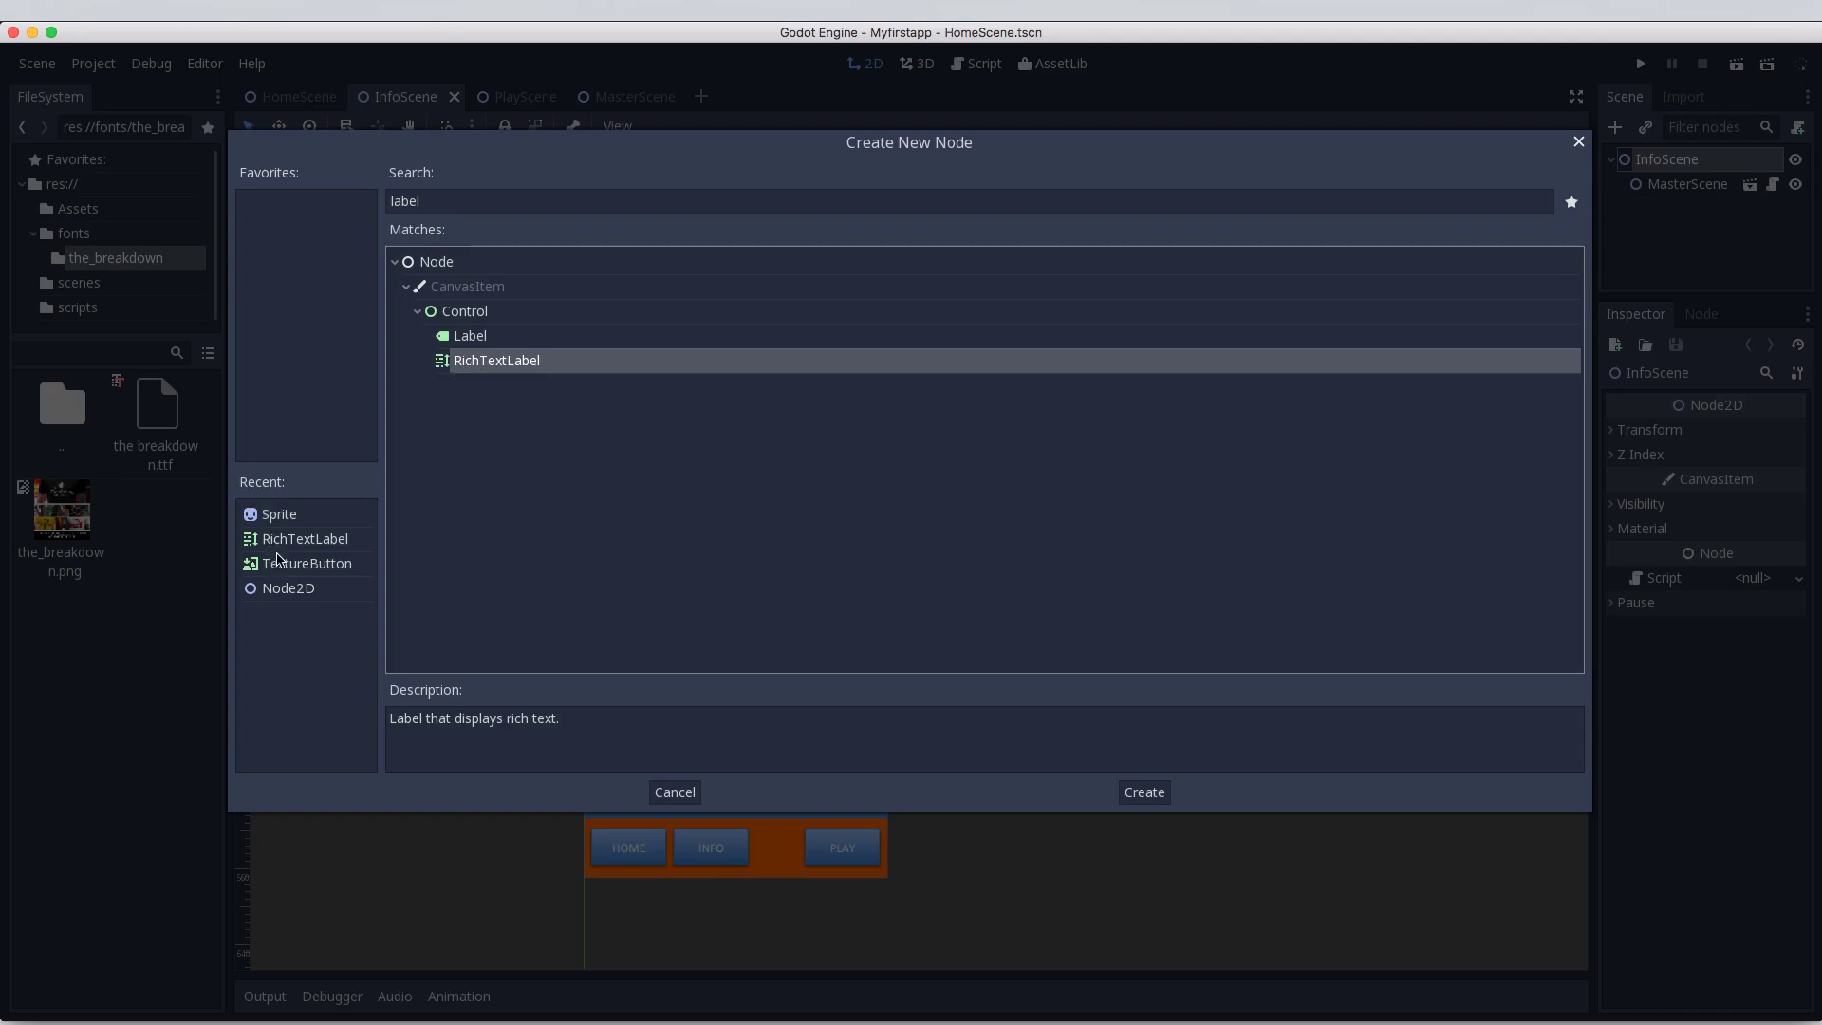
pyautogui.doubleClick(519, 370)
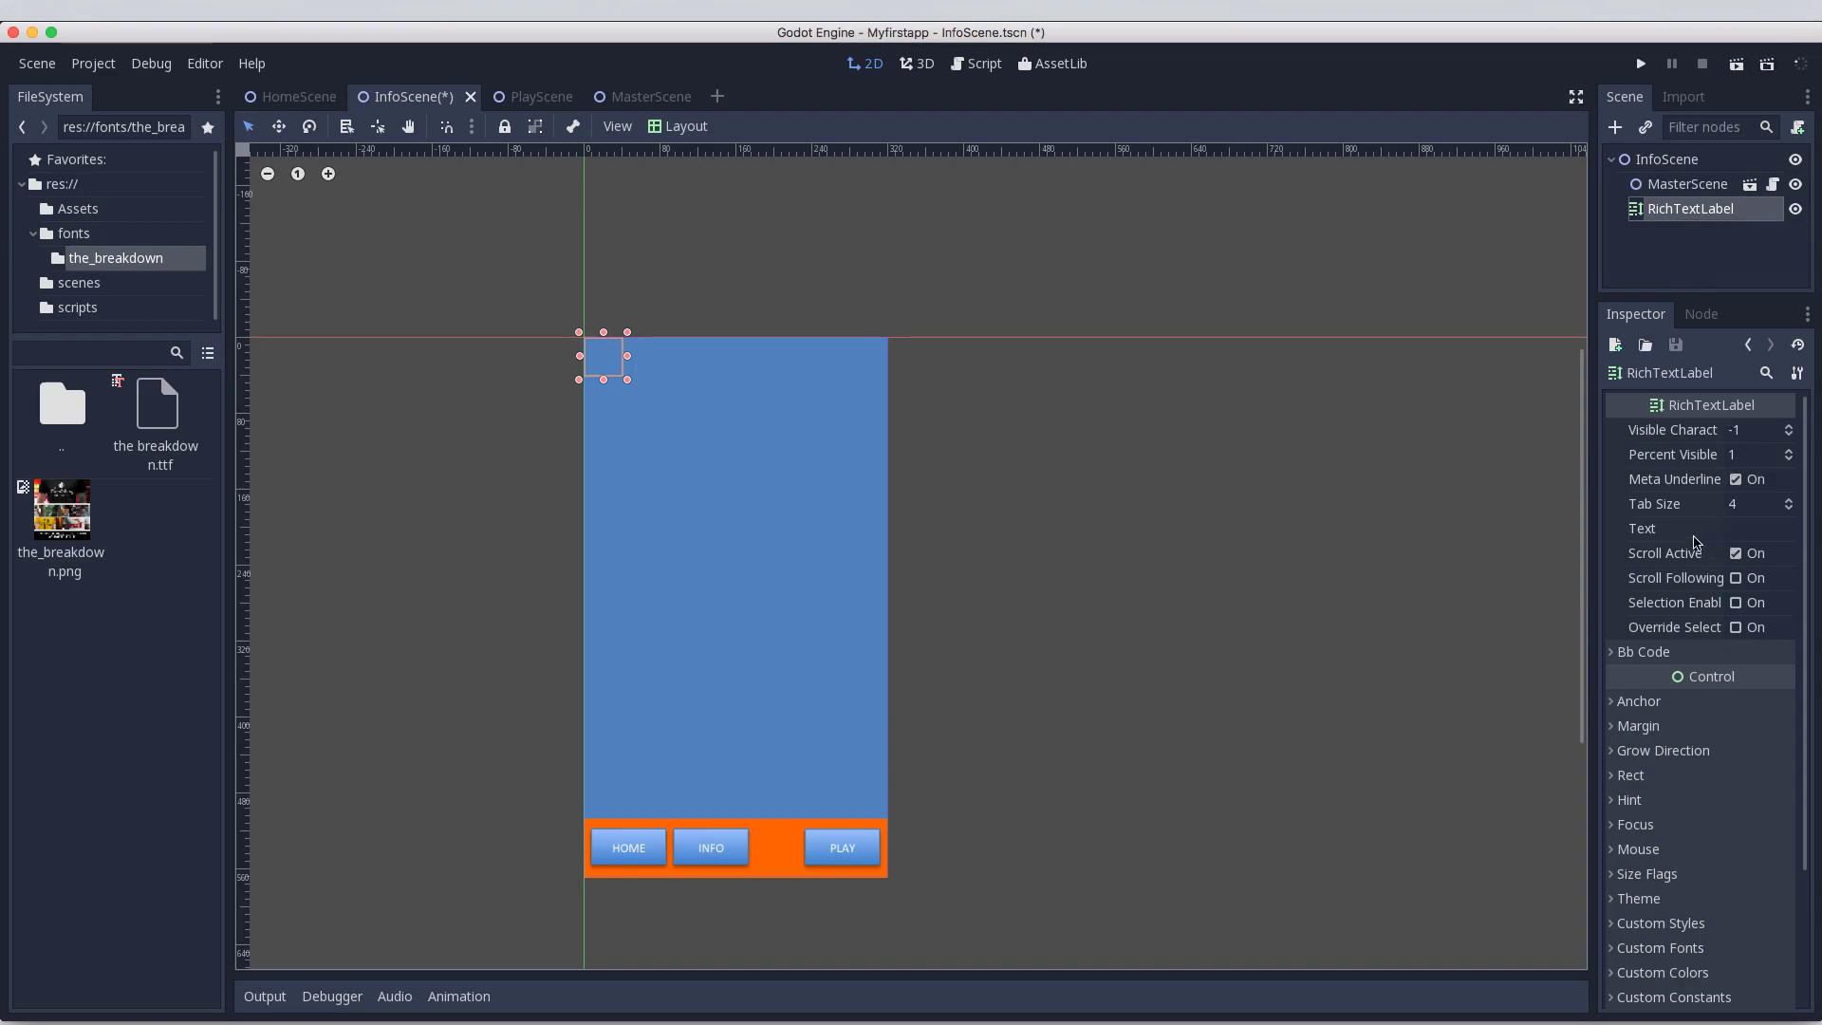
# Step: Set the label's text to Info Page, widen its box to fit one line and place it near the upper corner of the blue background
pyautogui.click(1756, 530)
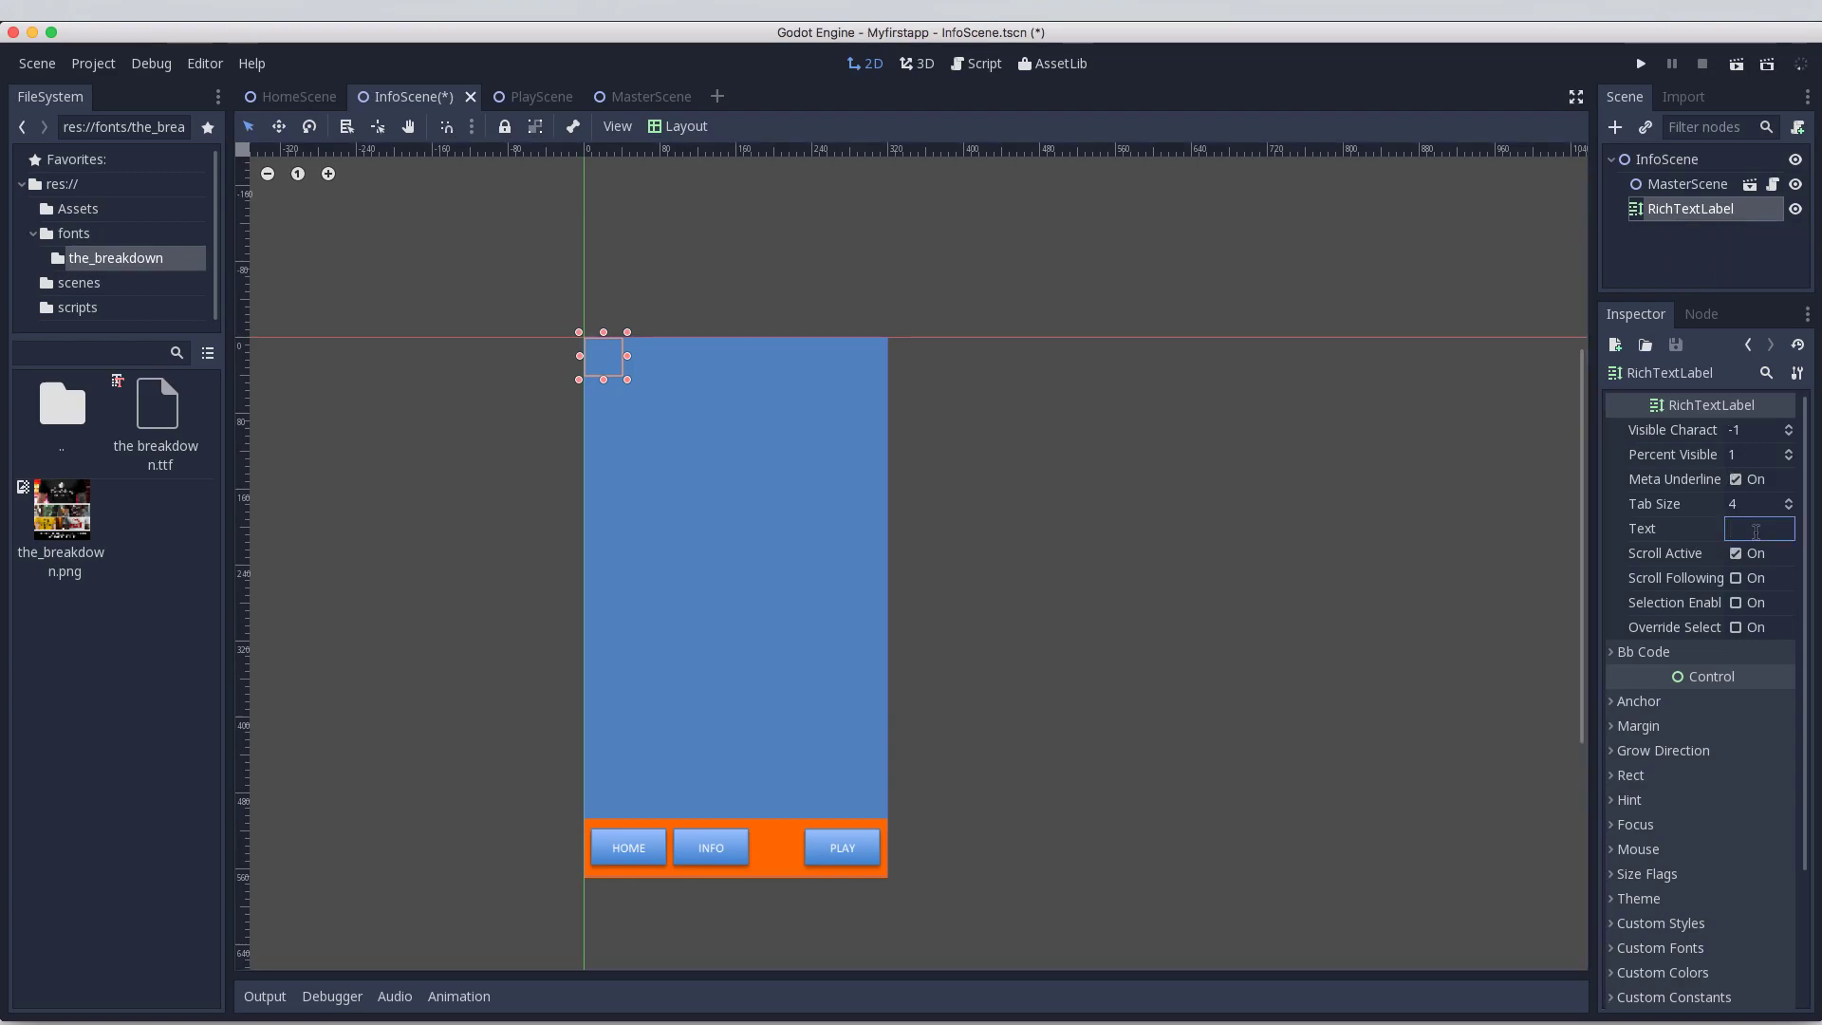
pyautogui.write('Info')
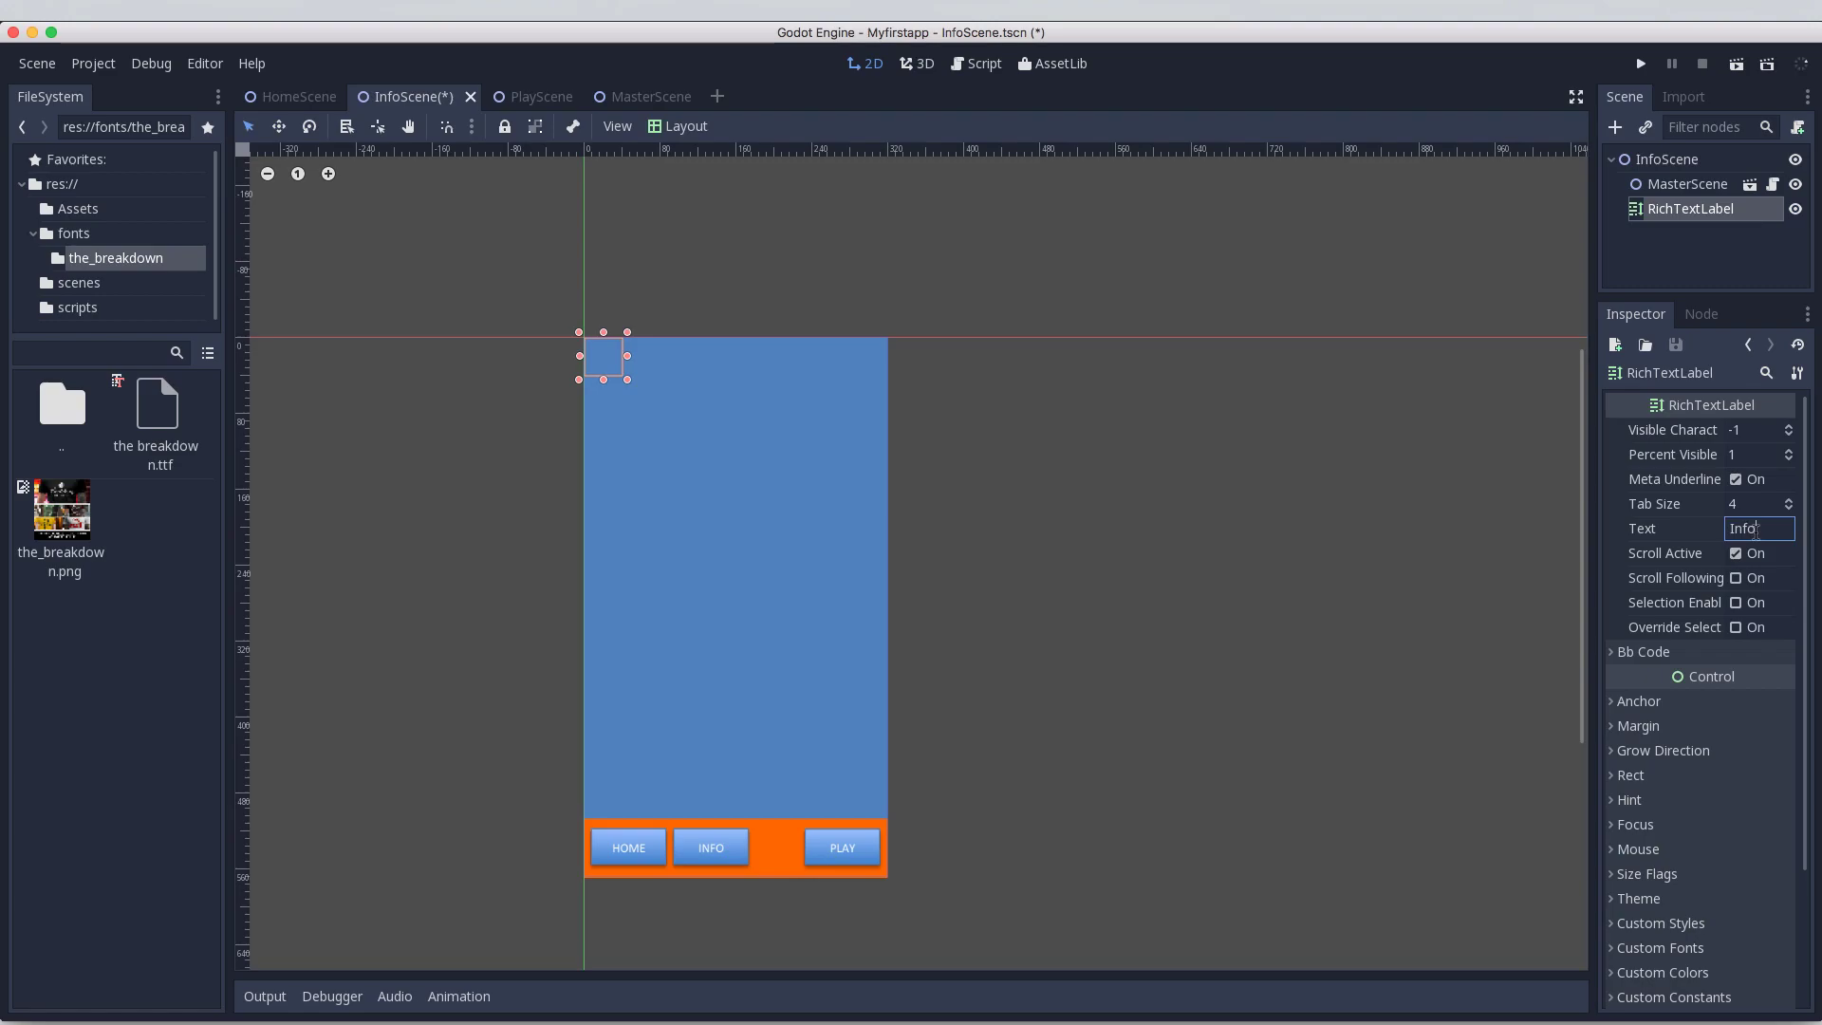
pyautogui.write(' Page')
pyautogui.press('Return')
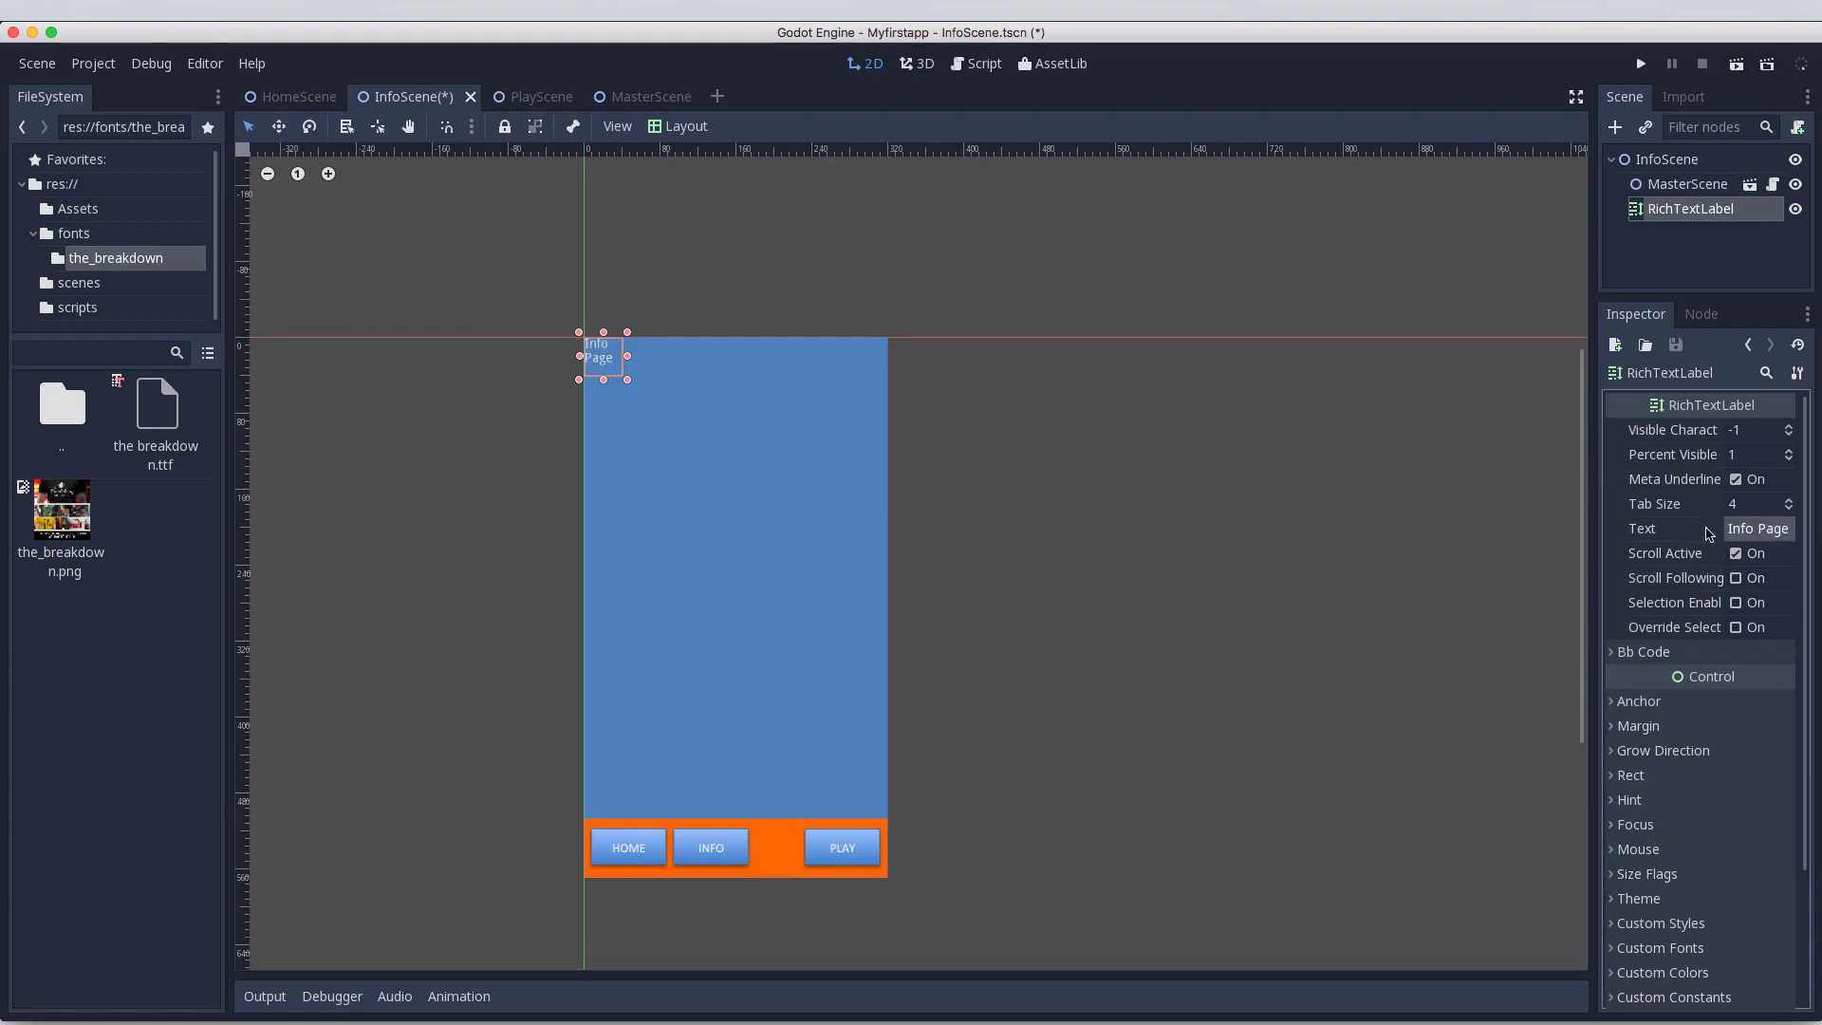
pyautogui.moveTo(627, 356)
pyautogui.mouseDown()
pyautogui.moveTo(700, 356)
pyautogui.moveTo(619, 356)
pyautogui.moveTo(631, 386)
pyautogui.mouseUp()
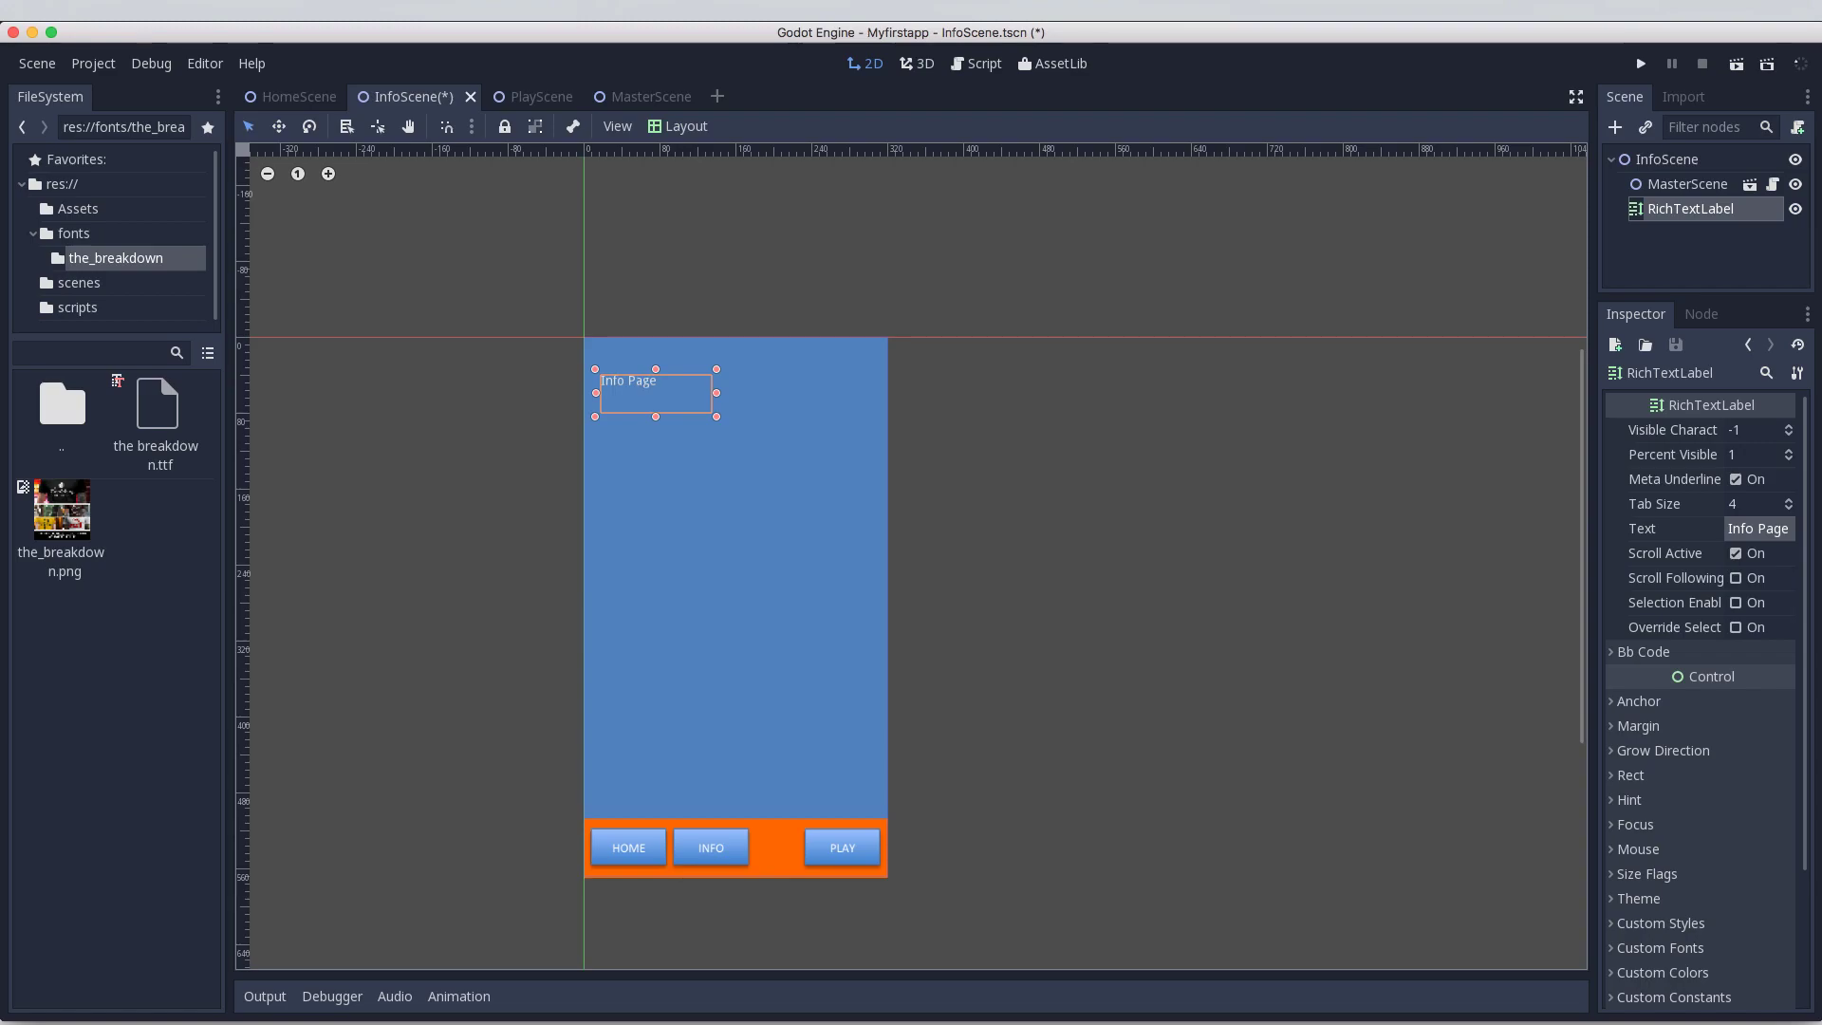
# Step: Duplicate the RichTextLabel node and rename the original node Title text
pyautogui.rightClick(1681, 217)
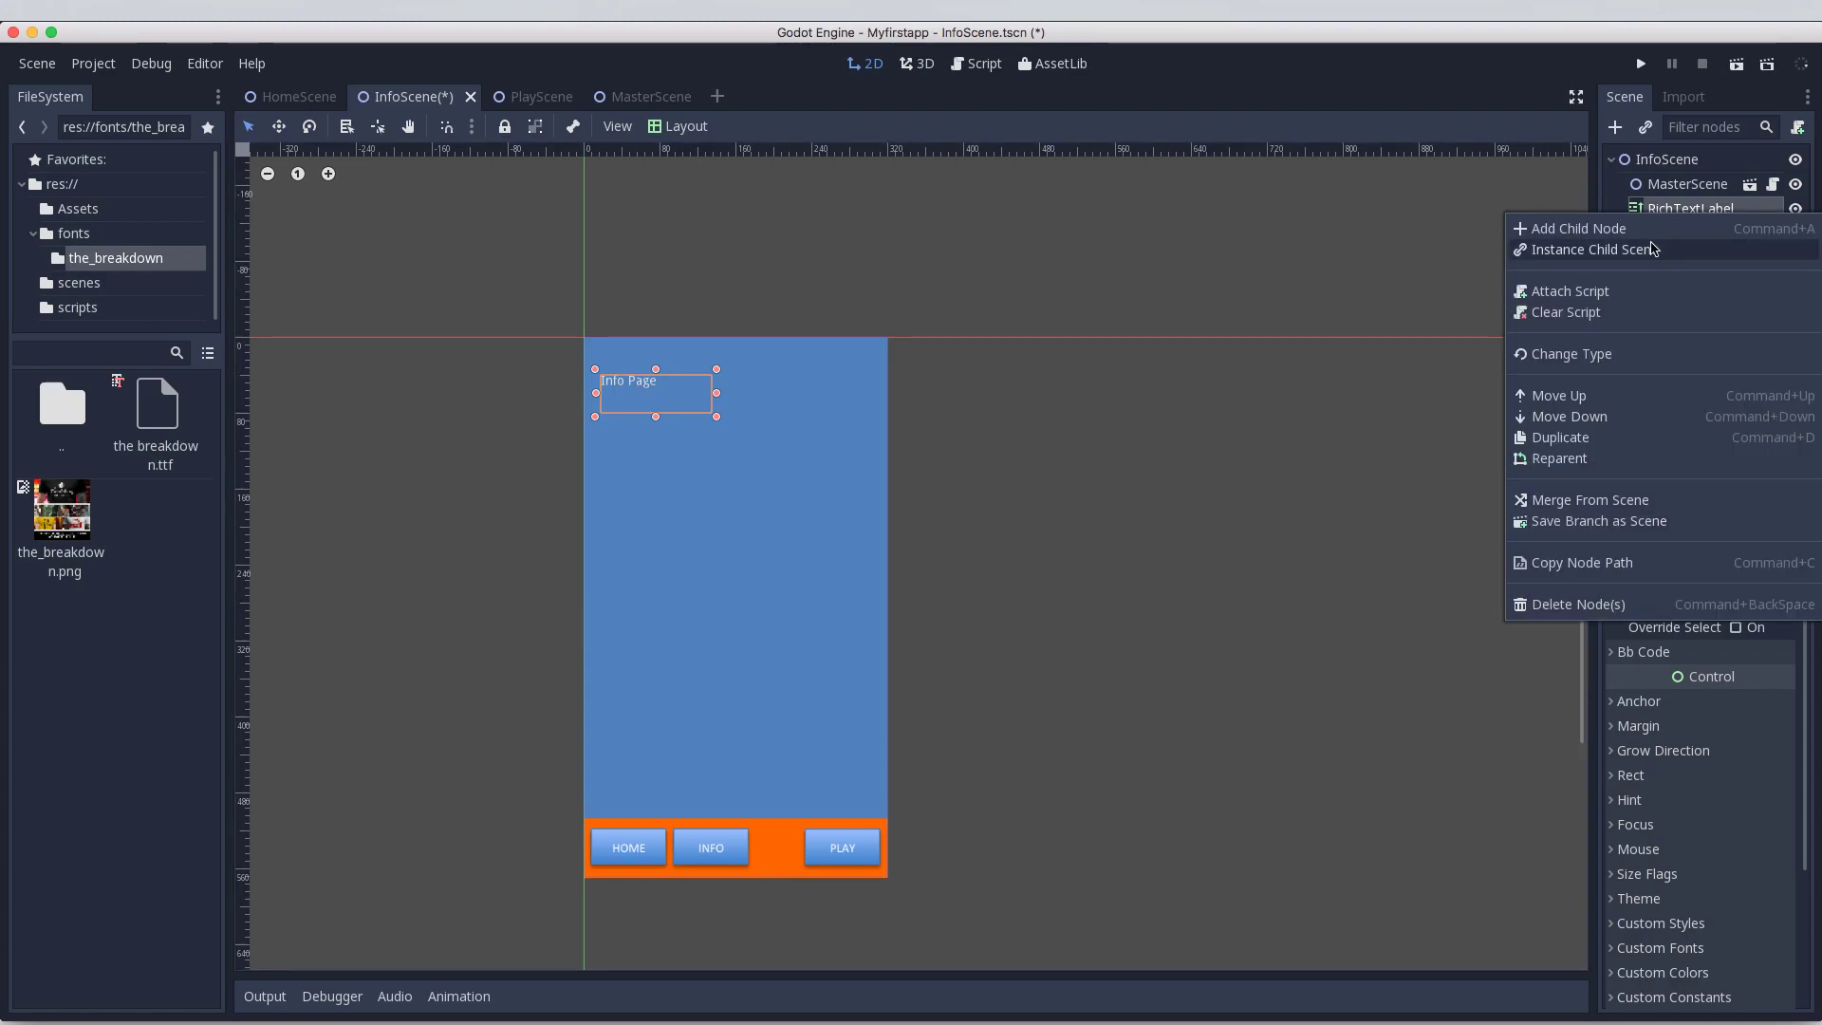
pyautogui.click(1566, 439)
pyautogui.click(1695, 218)
pyautogui.click(1695, 217)
pyautogui.write('Title text')
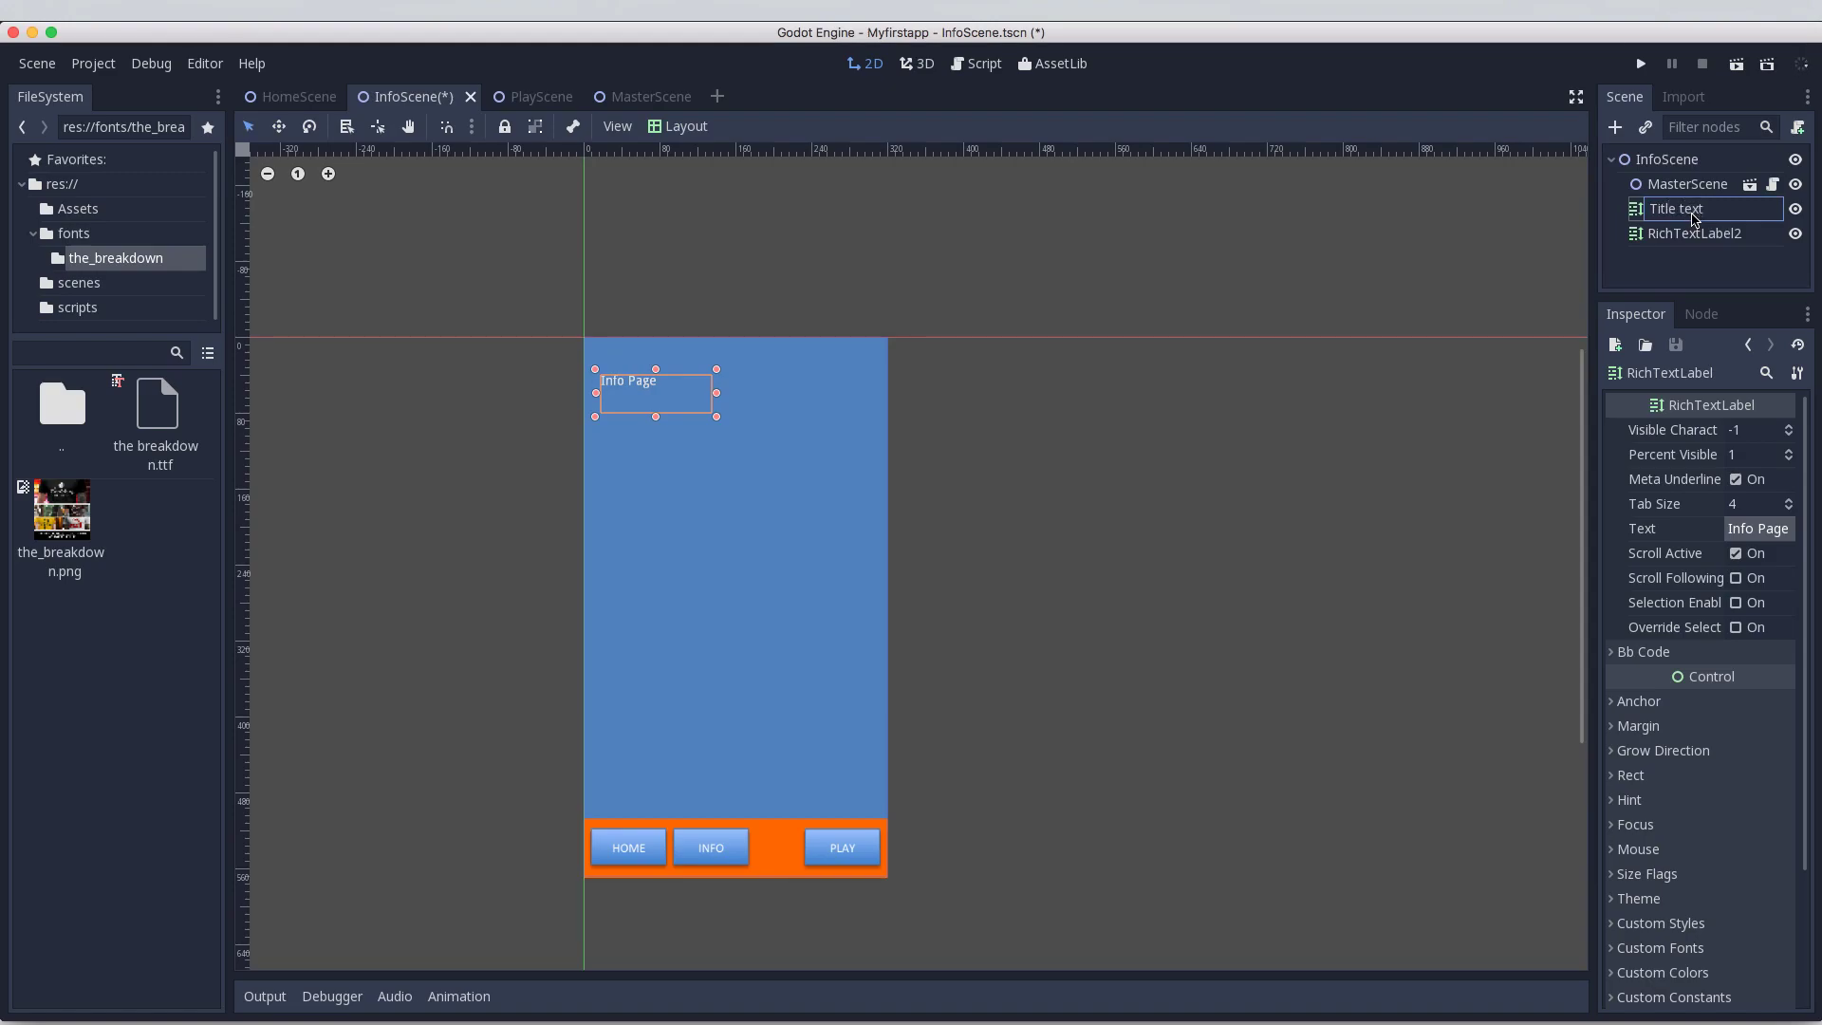
pyautogui.press('Return')
# Step: Rename the duplicated RichTextLabel2 node main text
pyautogui.click(1690, 236)
pyautogui.click(1690, 235)
pyautogui.write('main text')
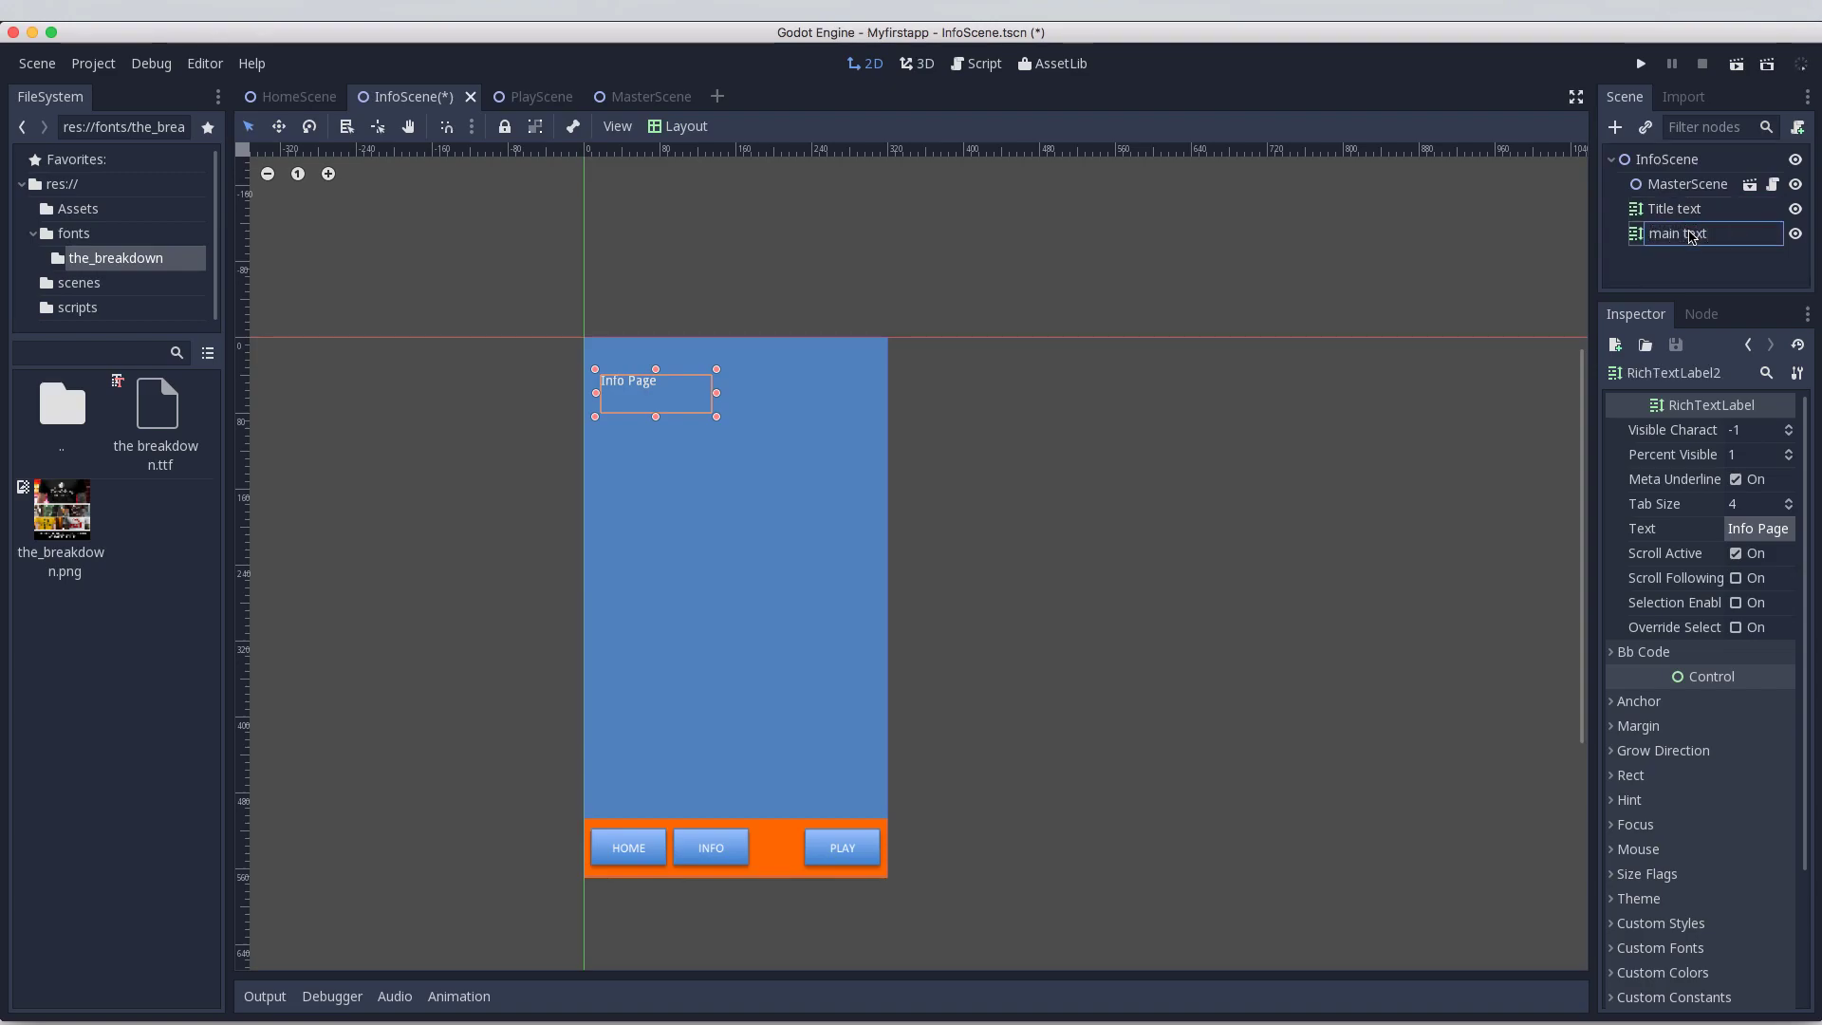
pyautogui.press('Return')
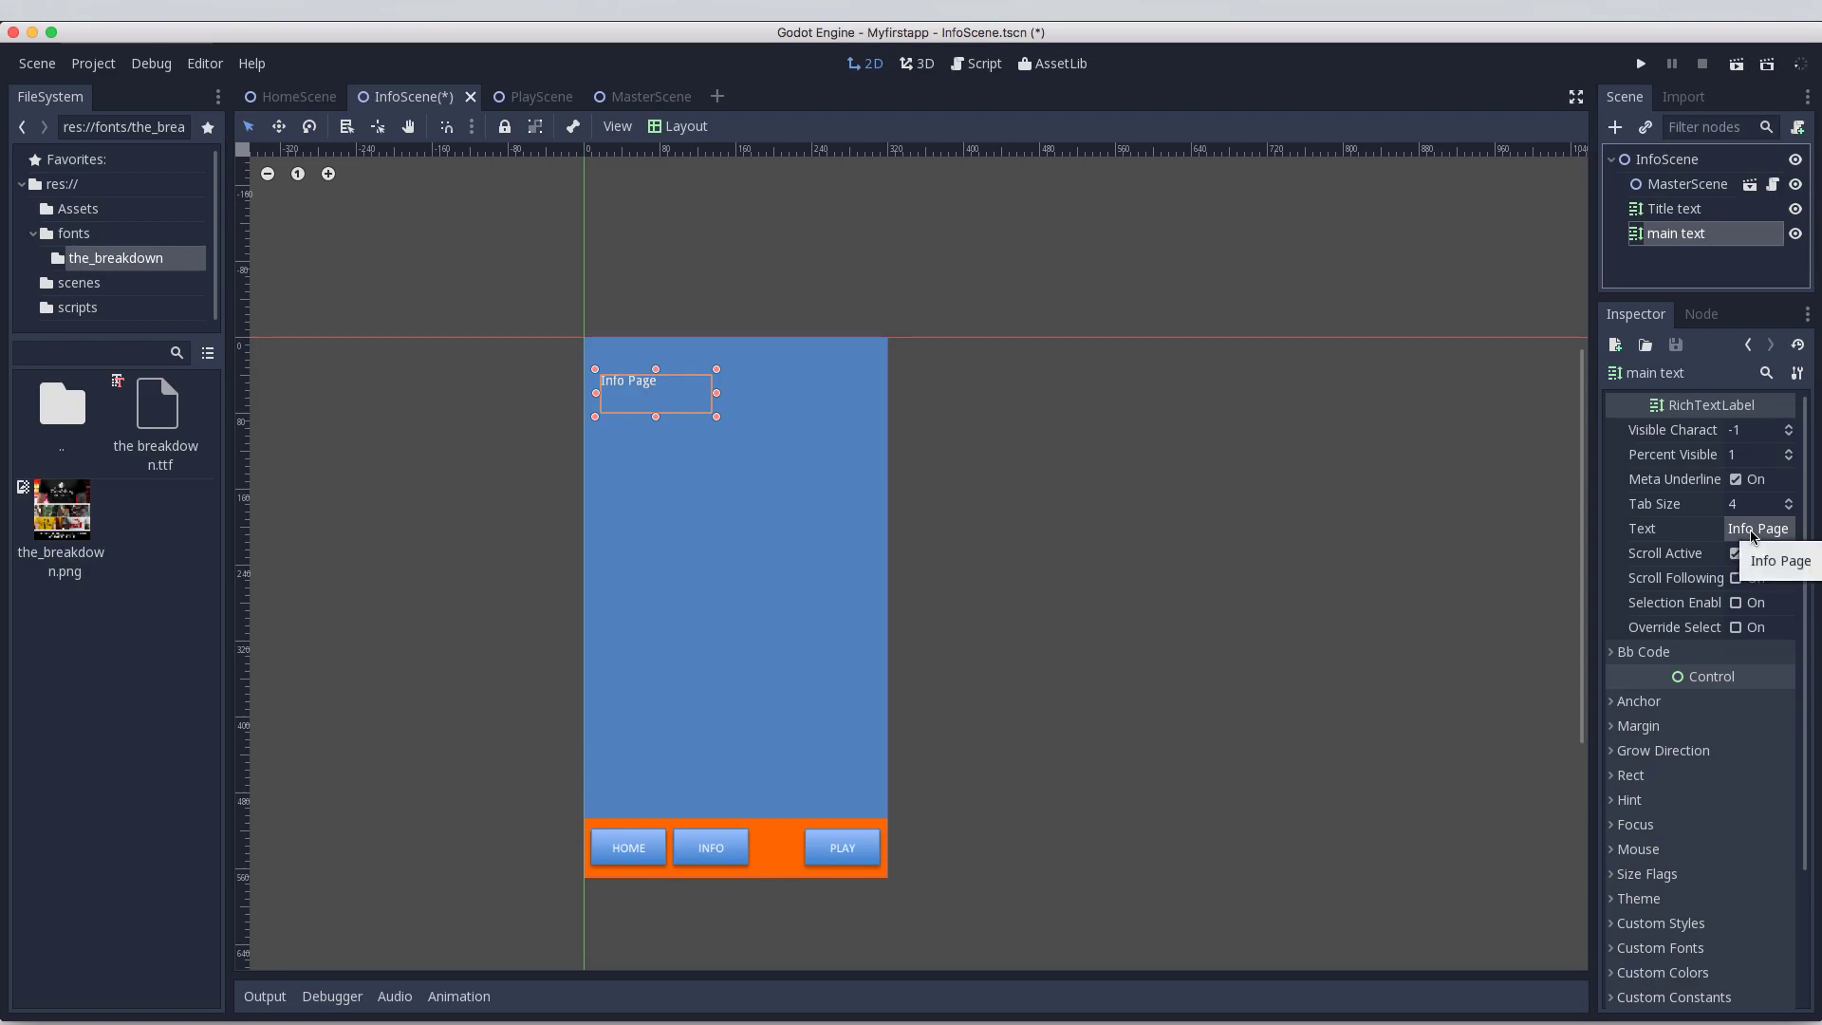
pyautogui.click(1619, 655)
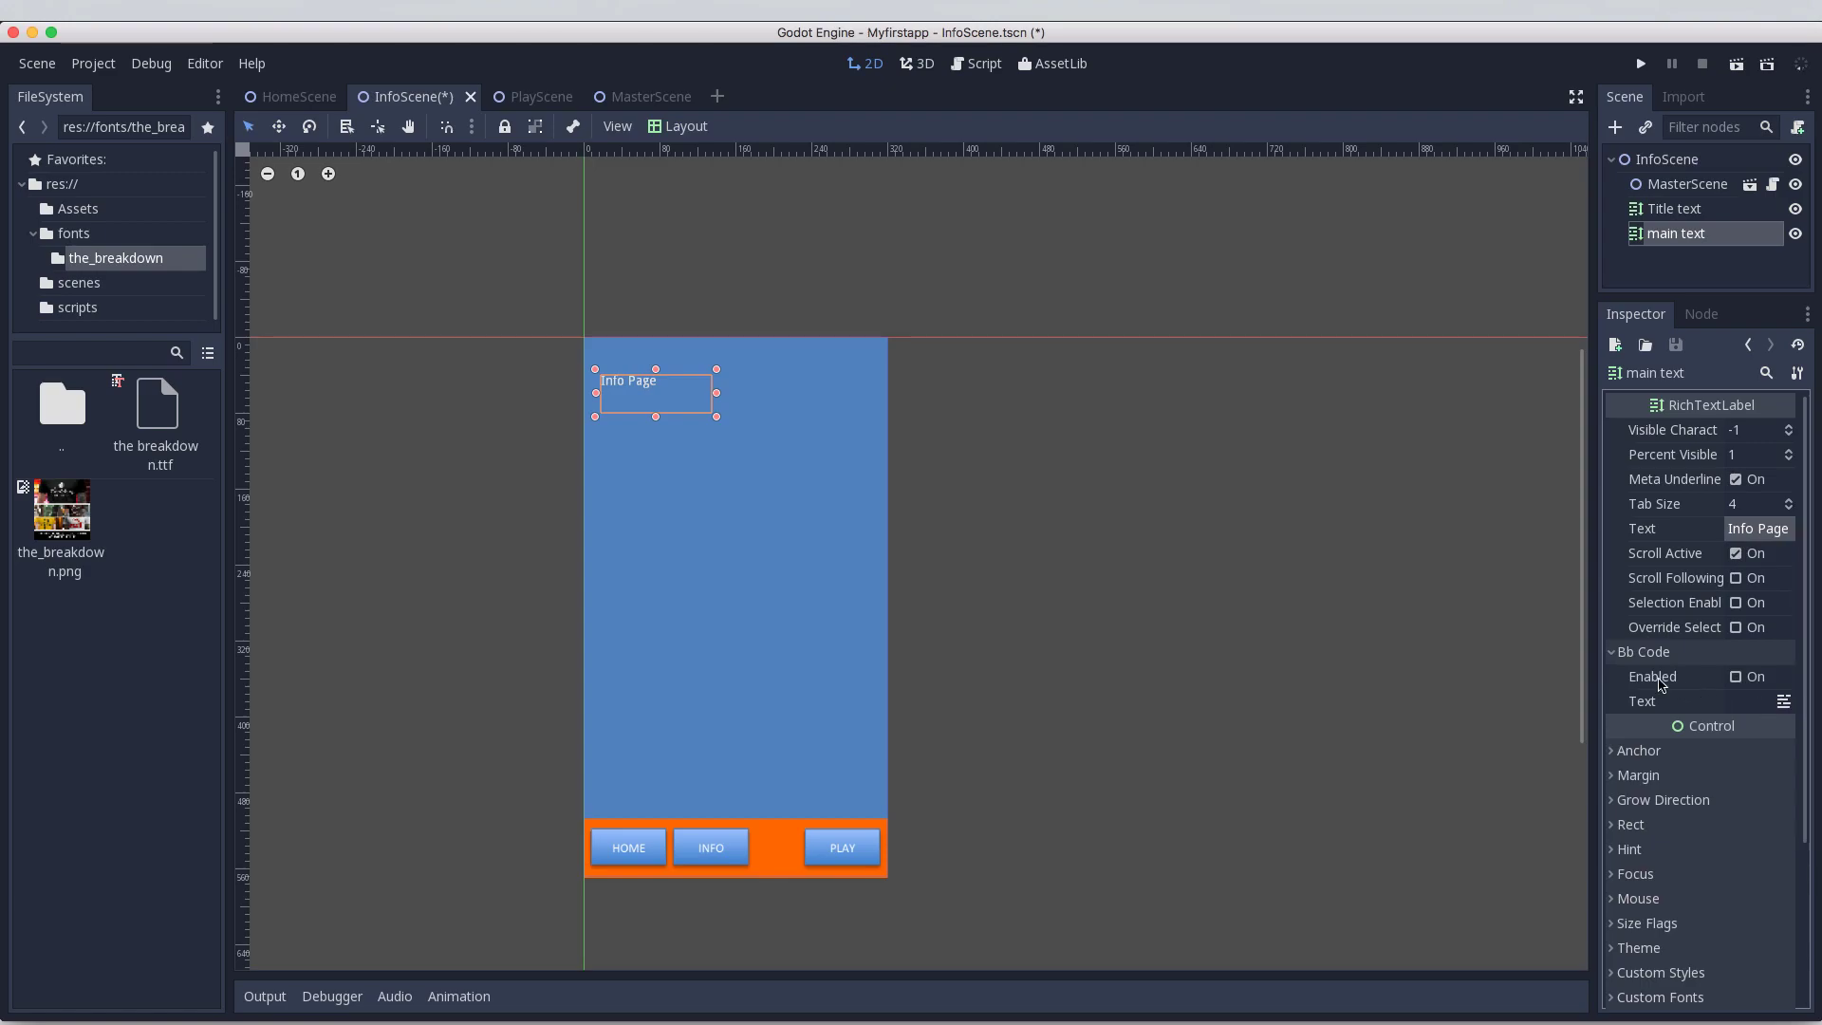
pyautogui.click(1613, 655)
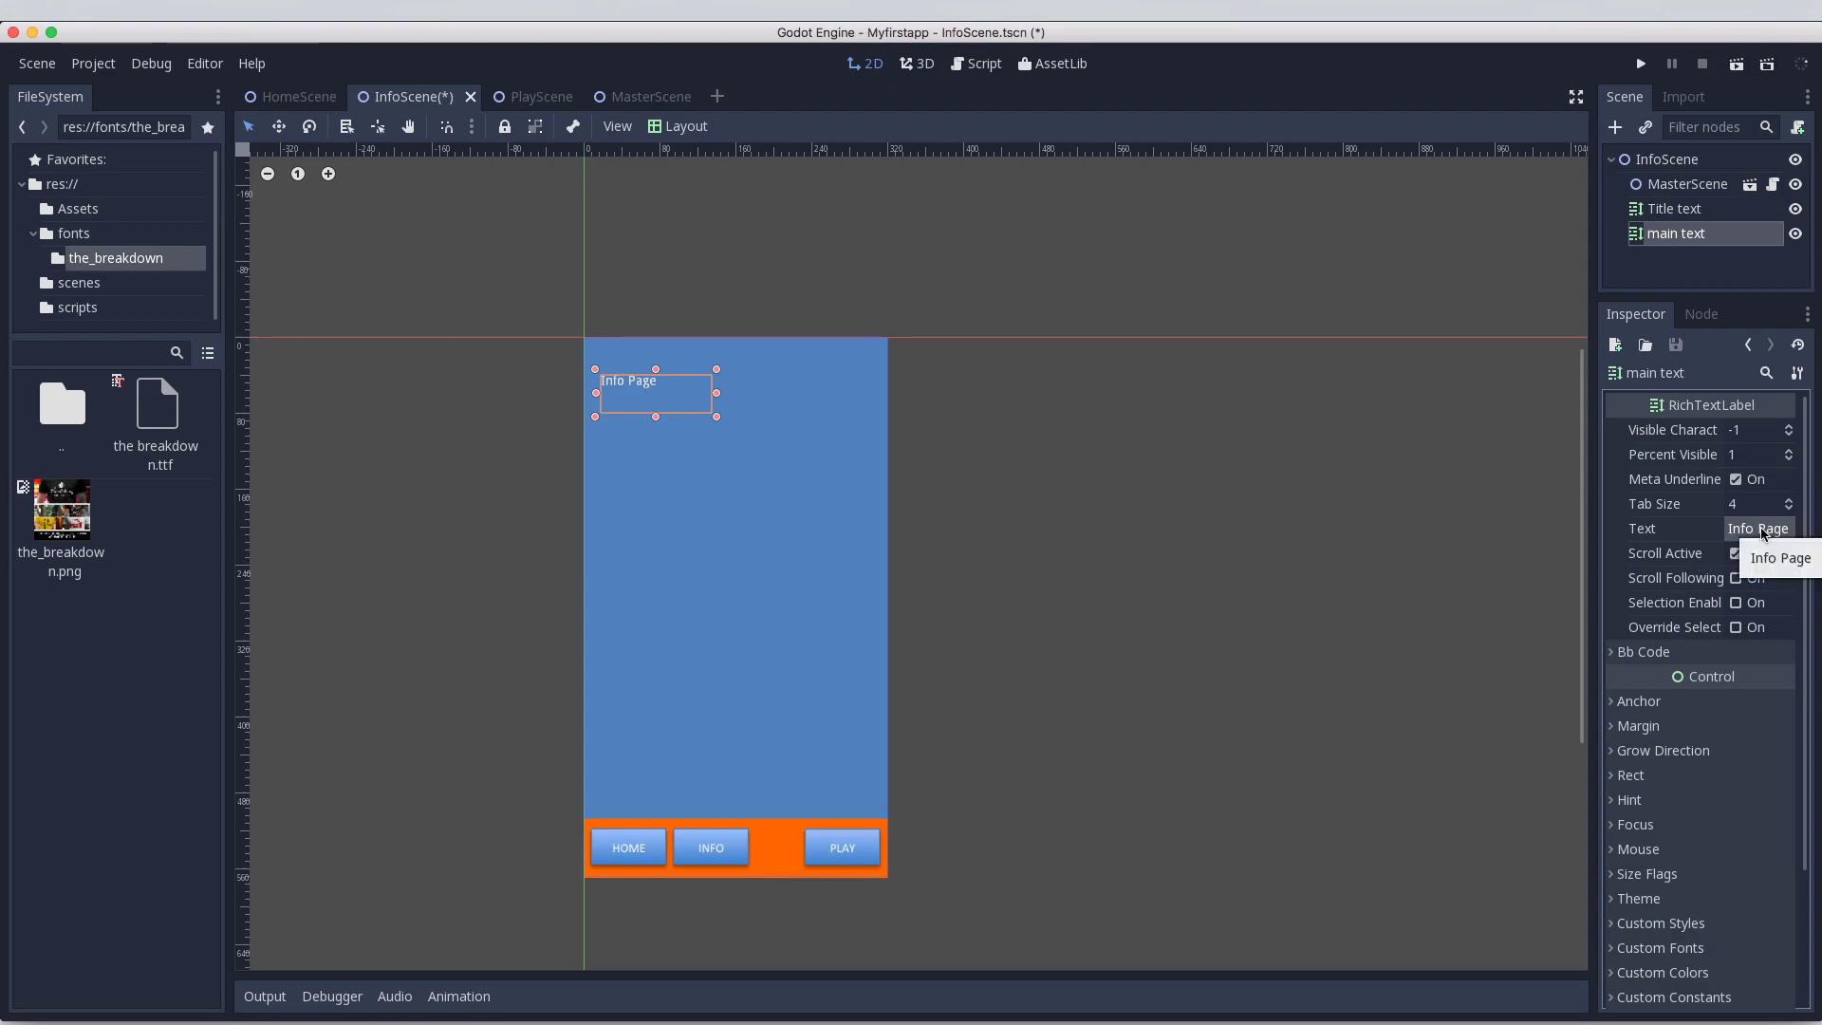
# Step: Copy both Godot paragraphs from the Info Scene slide in PowerPoint and switch back to Godot
pyautogui.press('super+Tab')
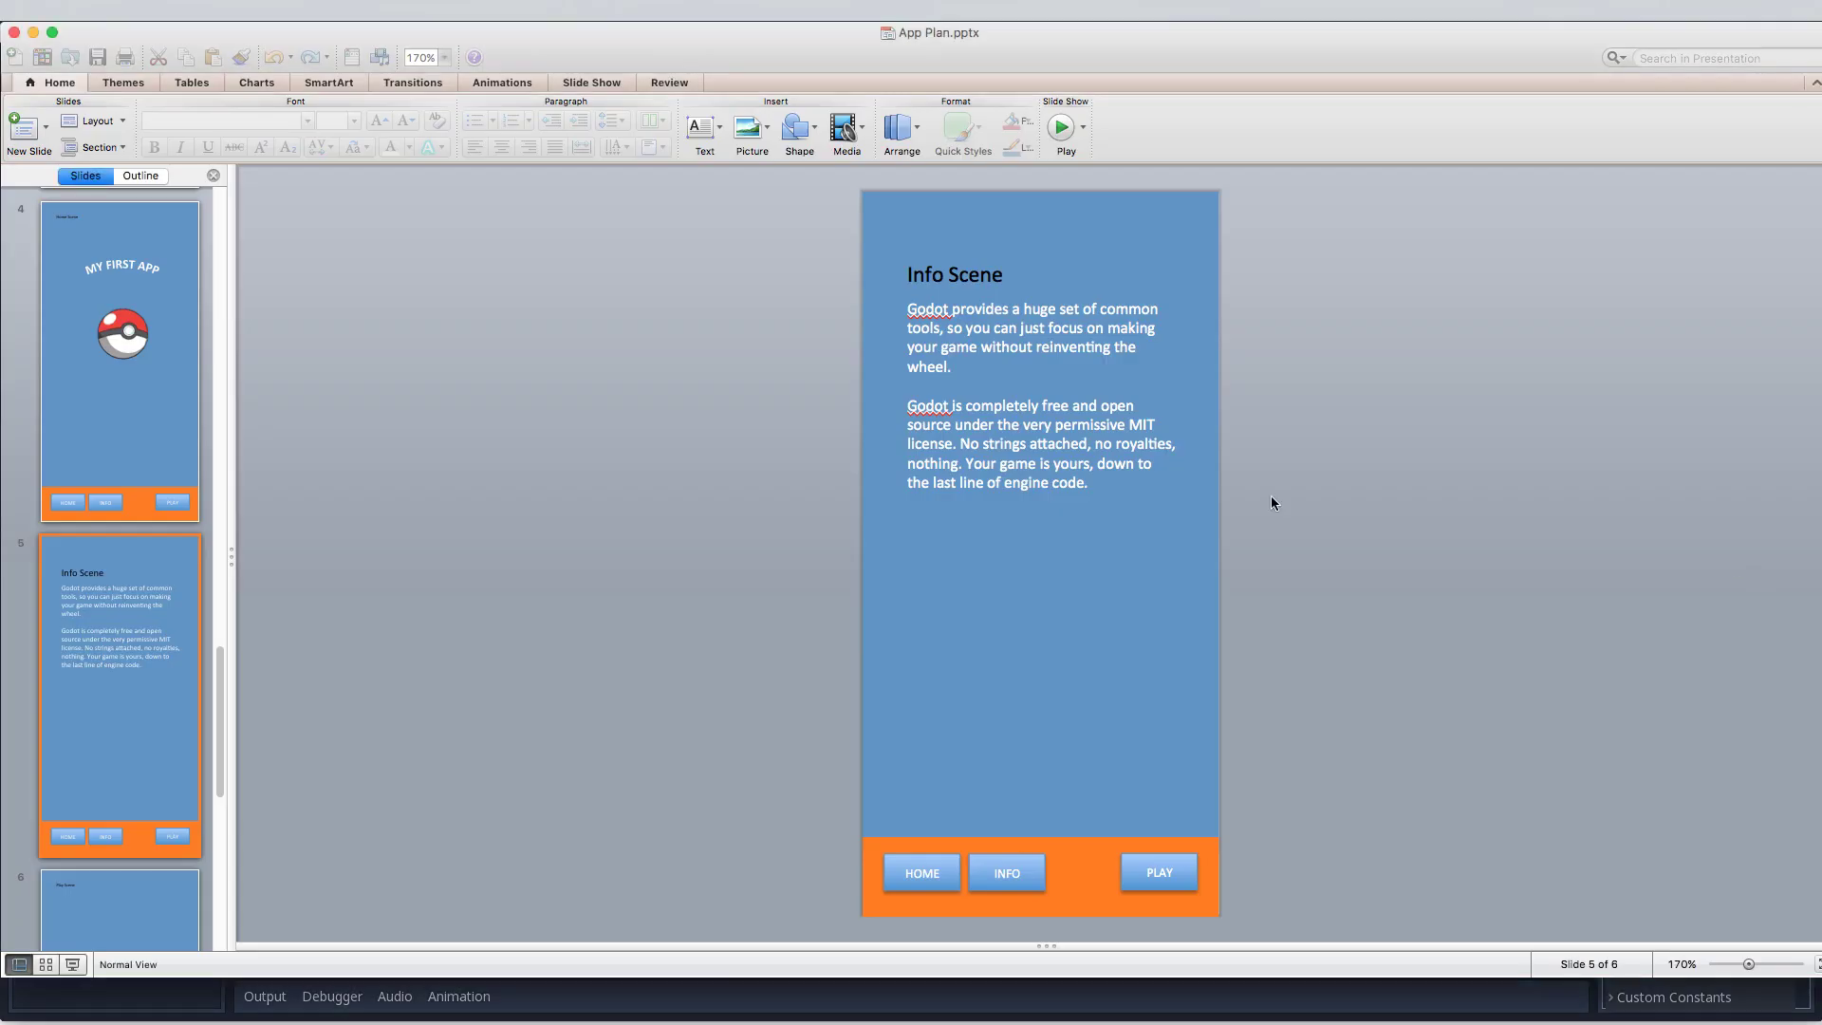
pyautogui.click(1045, 454)
pyautogui.click(910, 315)
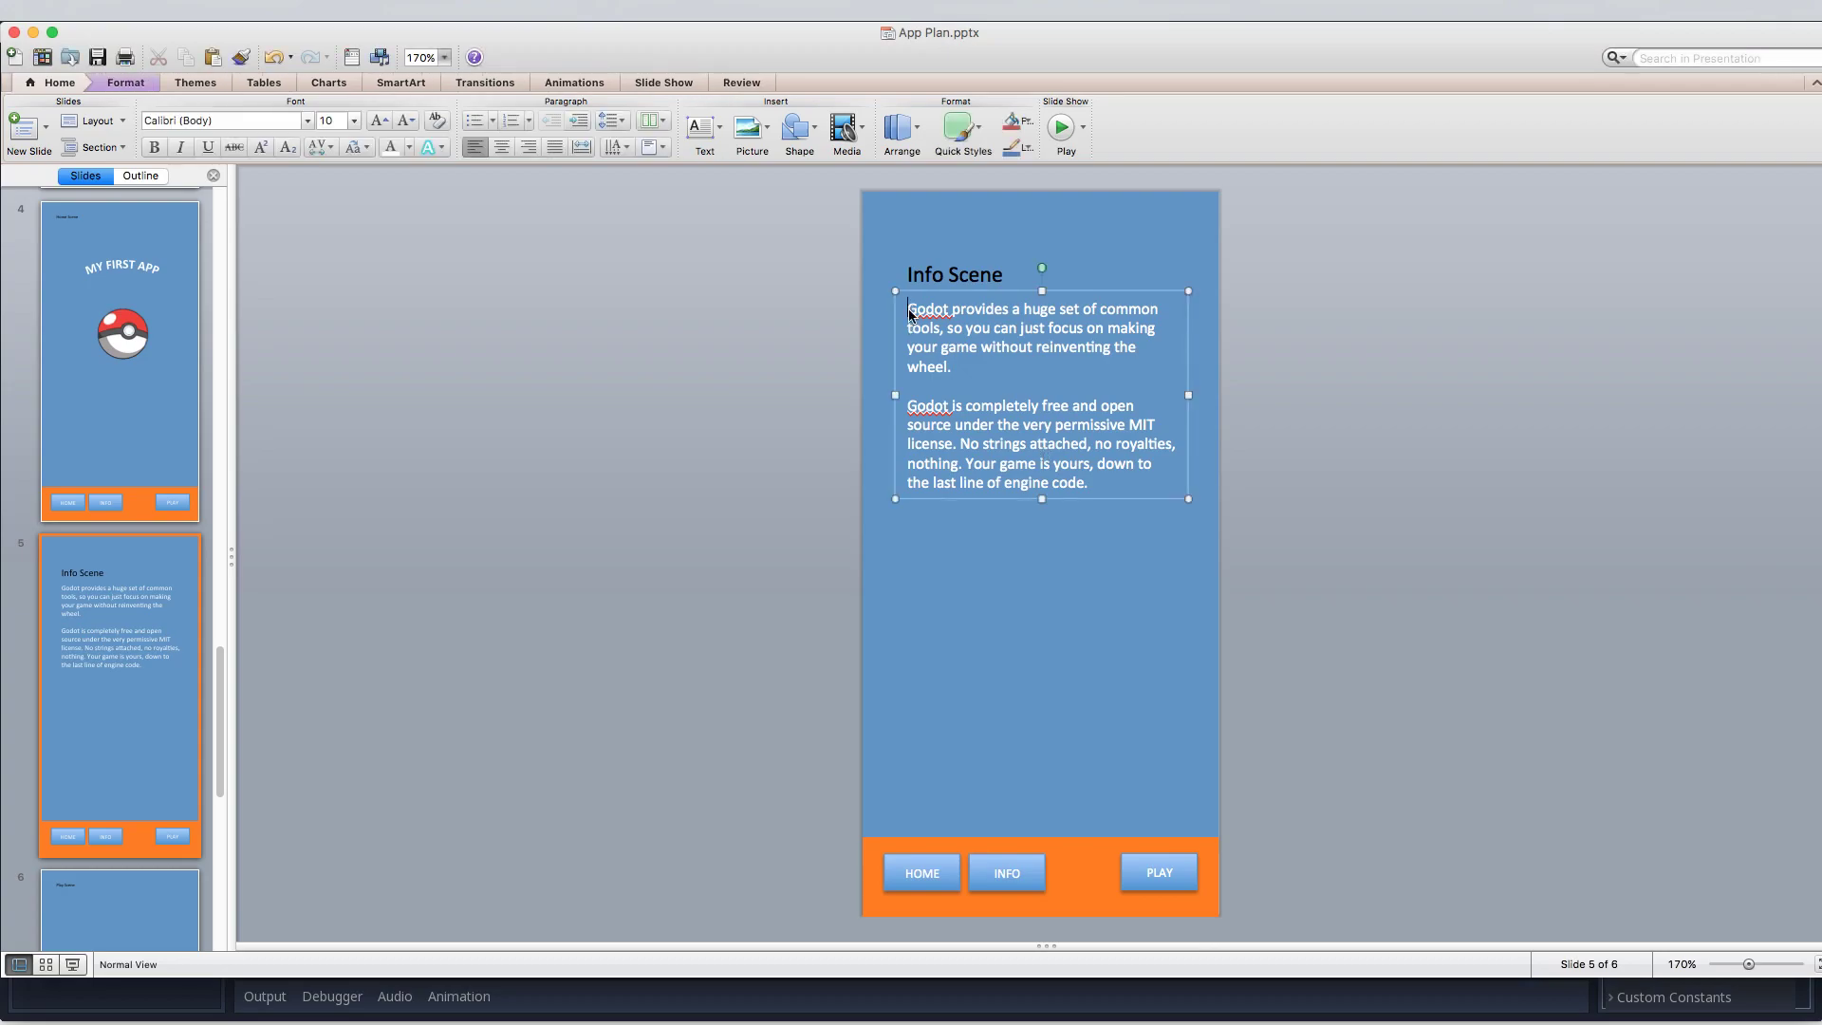
pyautogui.moveTo(909, 309); pyautogui.dragTo(1090, 483)
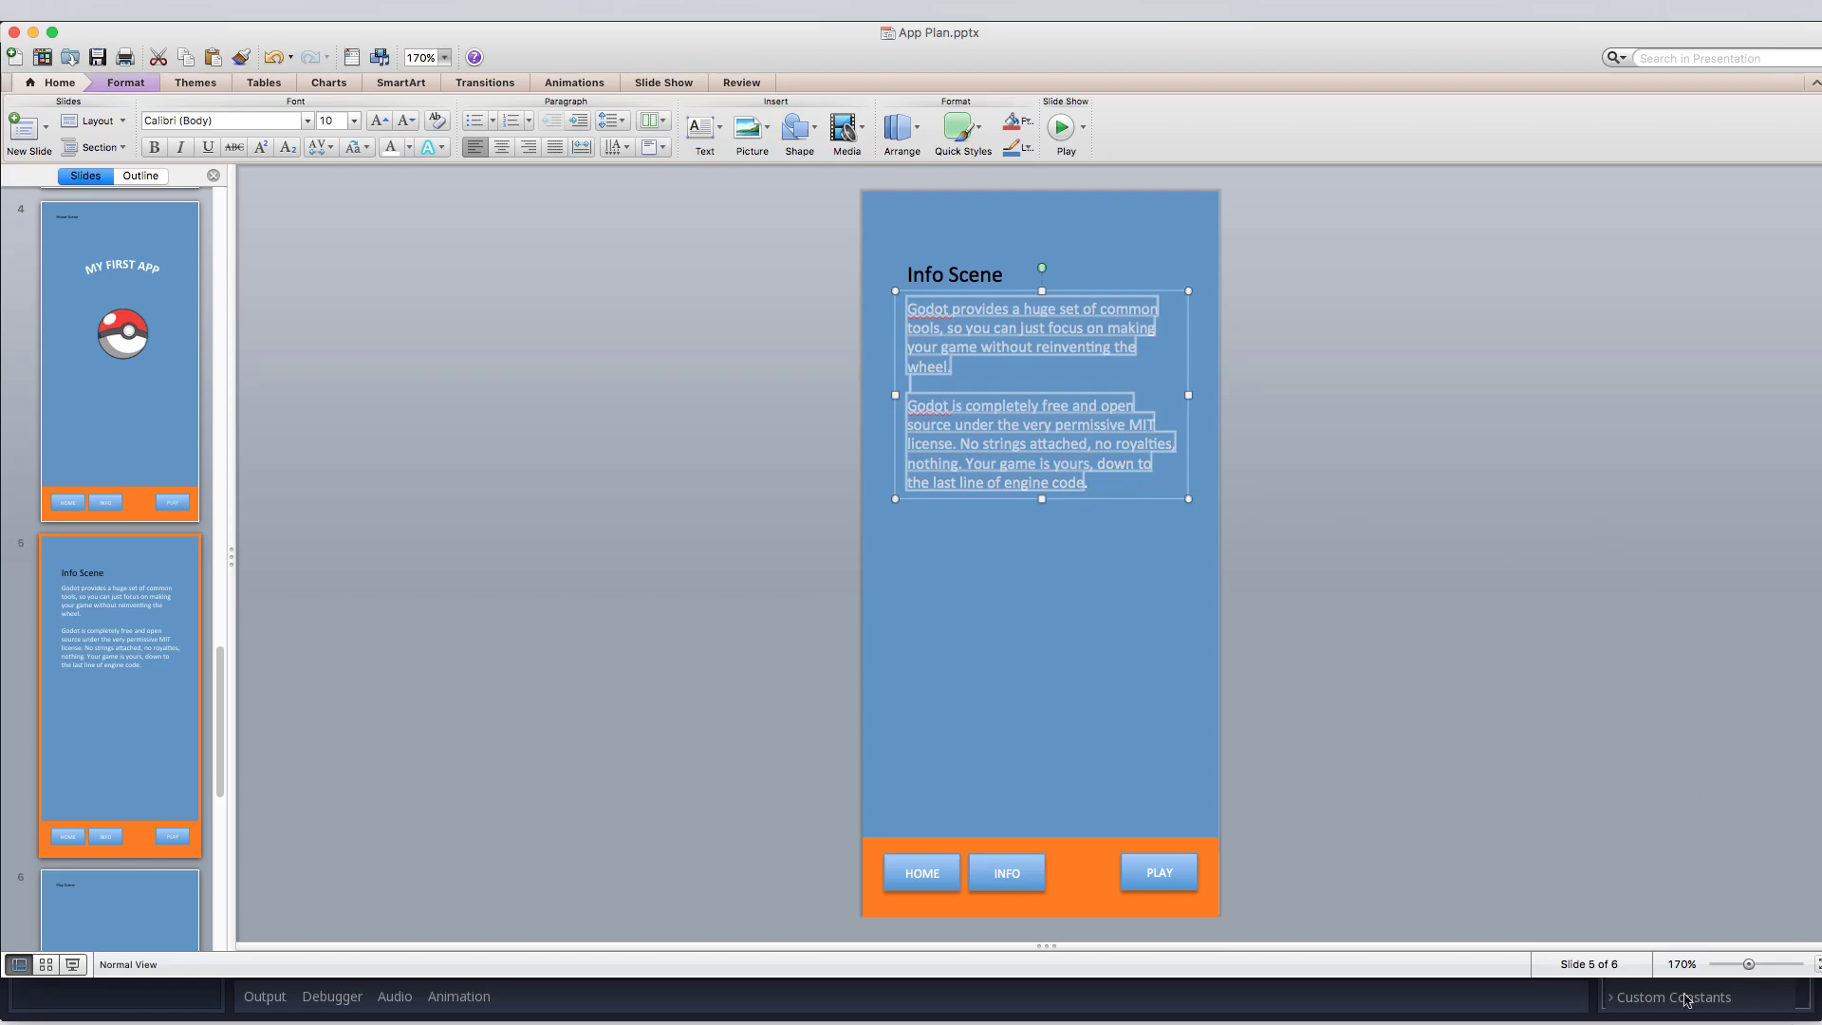
pyautogui.click(1598, 997)
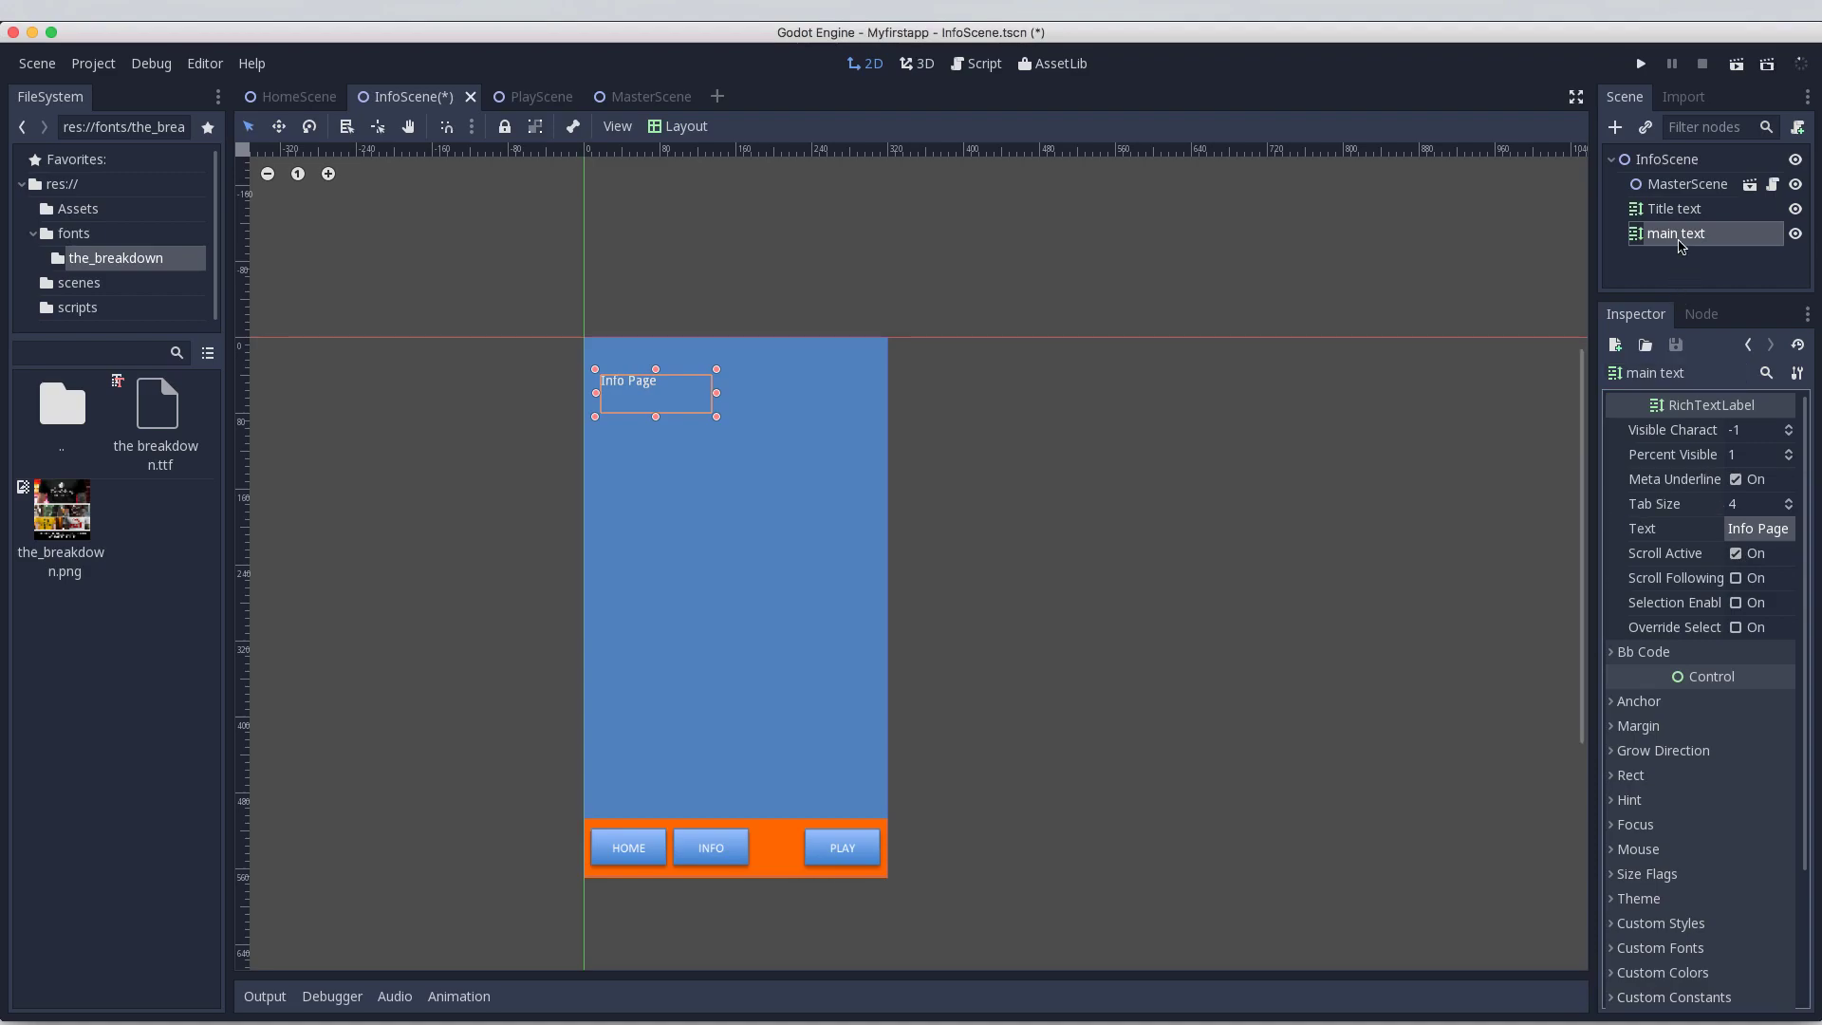
# Step: Move the main text label directly below the title and shorten the Title text box from its lower edge
pyautogui.moveTo(641, 387); pyautogui.dragTo(643, 430)
pyautogui.click(649, 374)
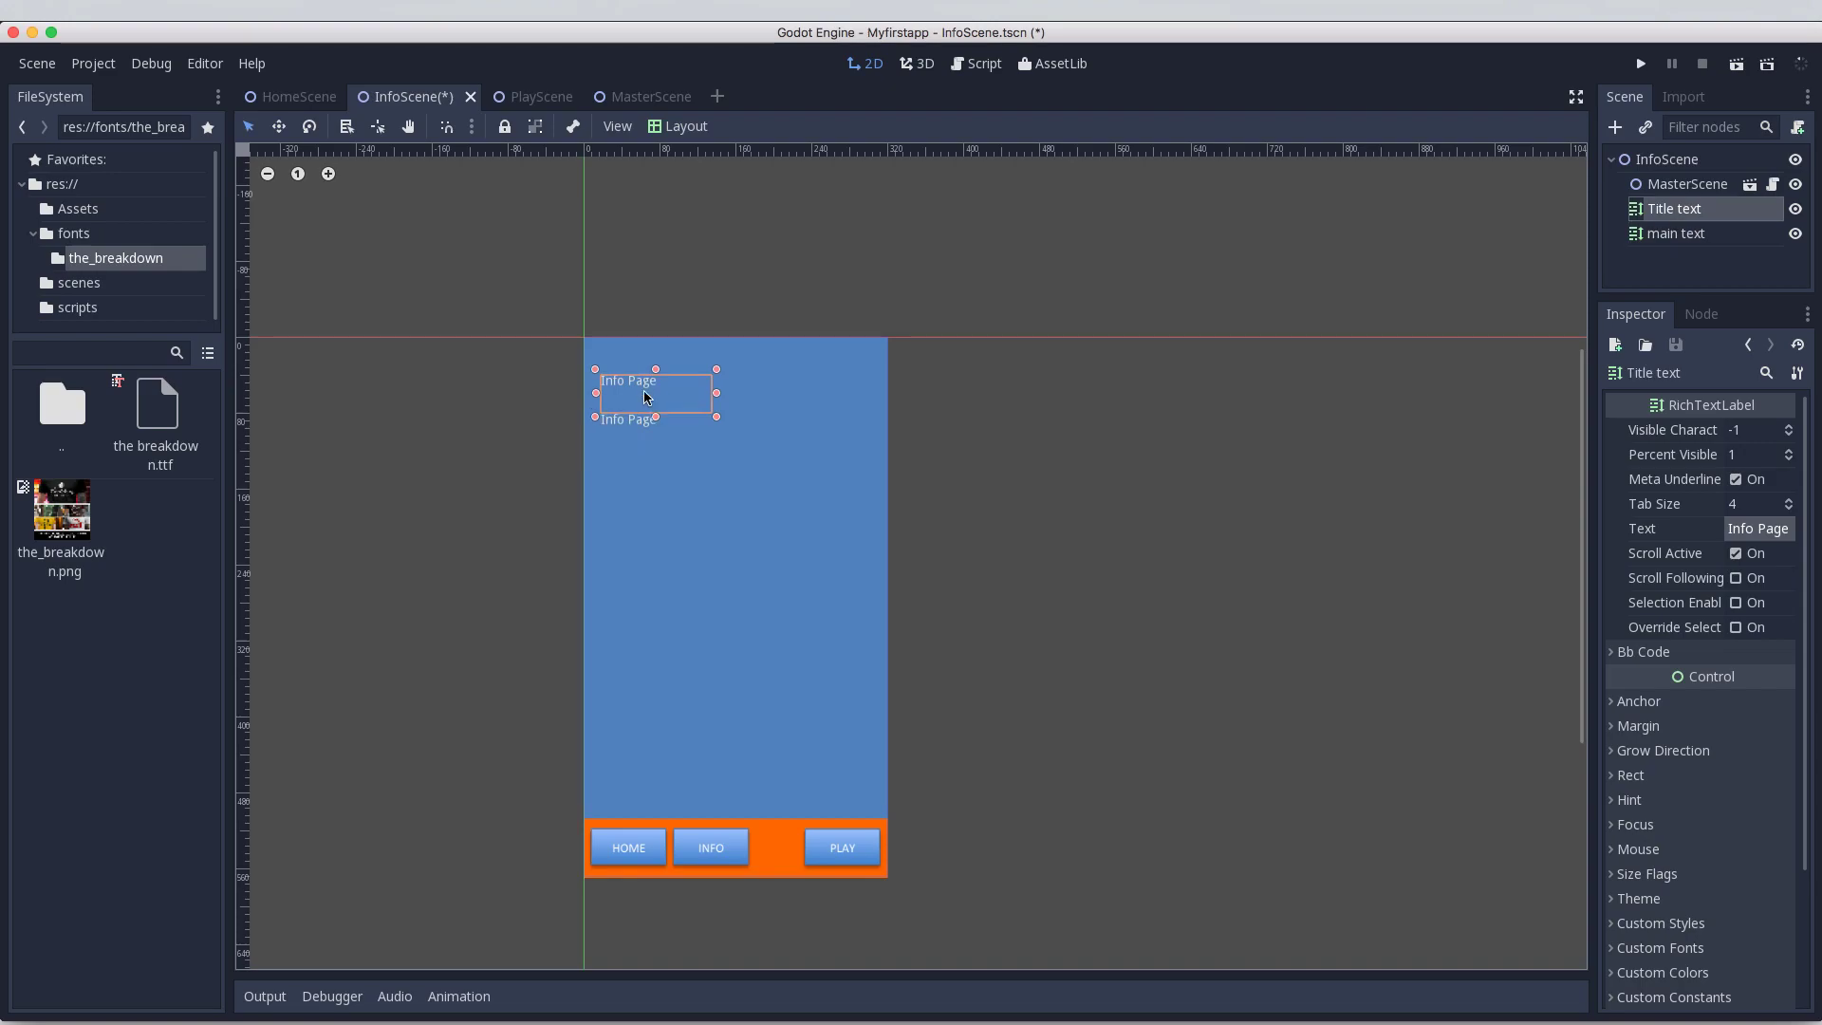
pyautogui.moveTo(657, 419); pyautogui.dragTo(658, 398)
# Step: Enlarge the main text box to nearly the full screen width and replace its text with the copied Godot paragraphs
pyautogui.click(643, 425)
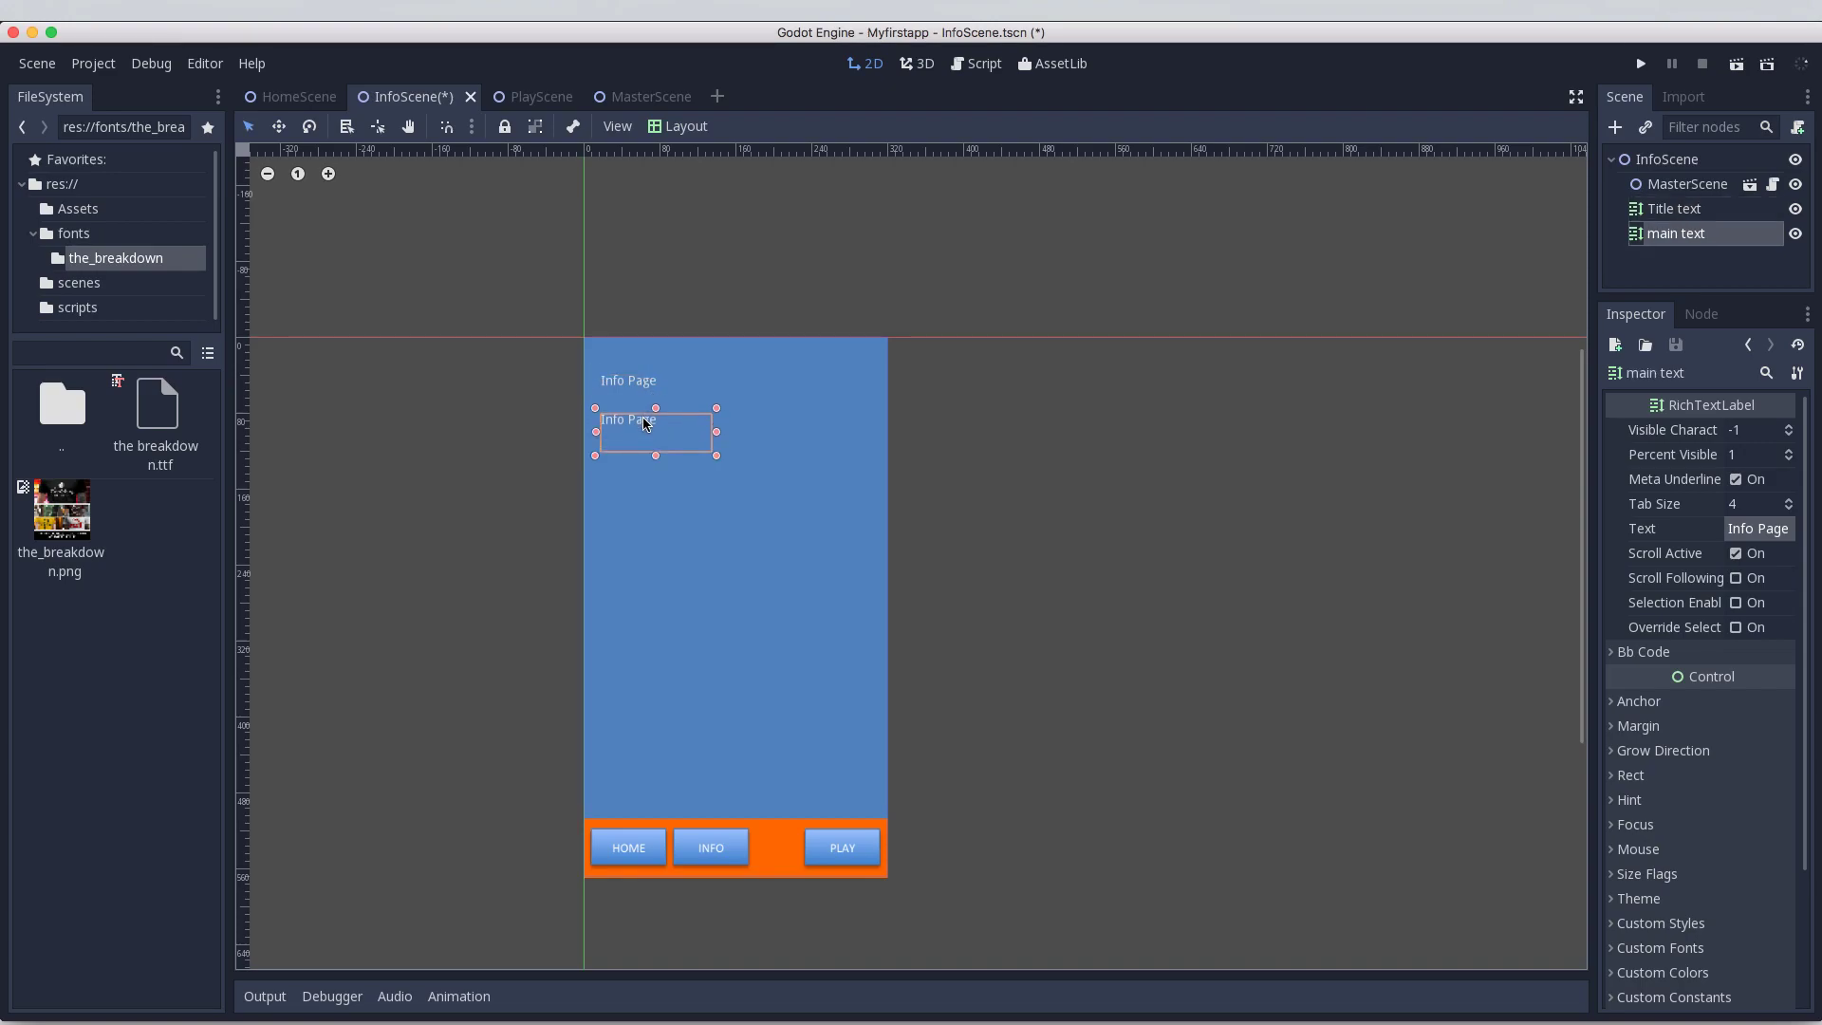
pyautogui.moveTo(719, 461); pyautogui.dragTo(861, 650)
pyautogui.click(1754, 531)
pyautogui.press('BackSpace')
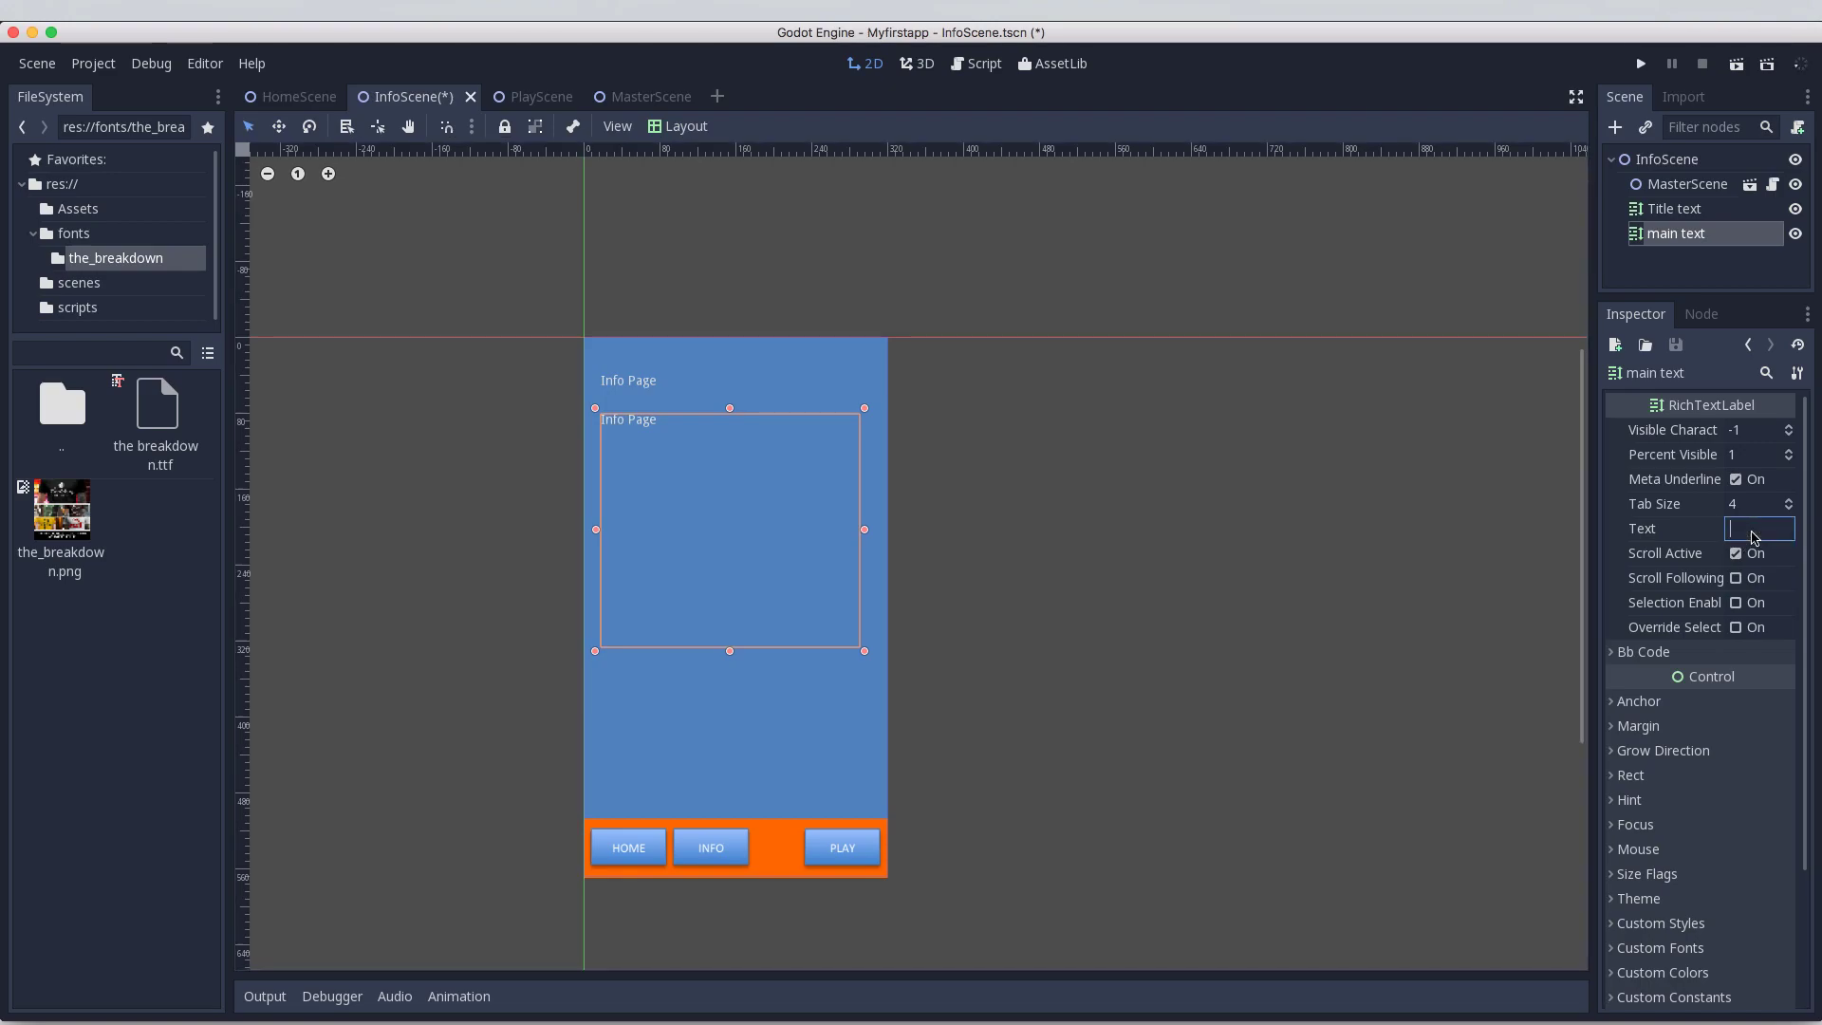
pyautogui.press('super+v')
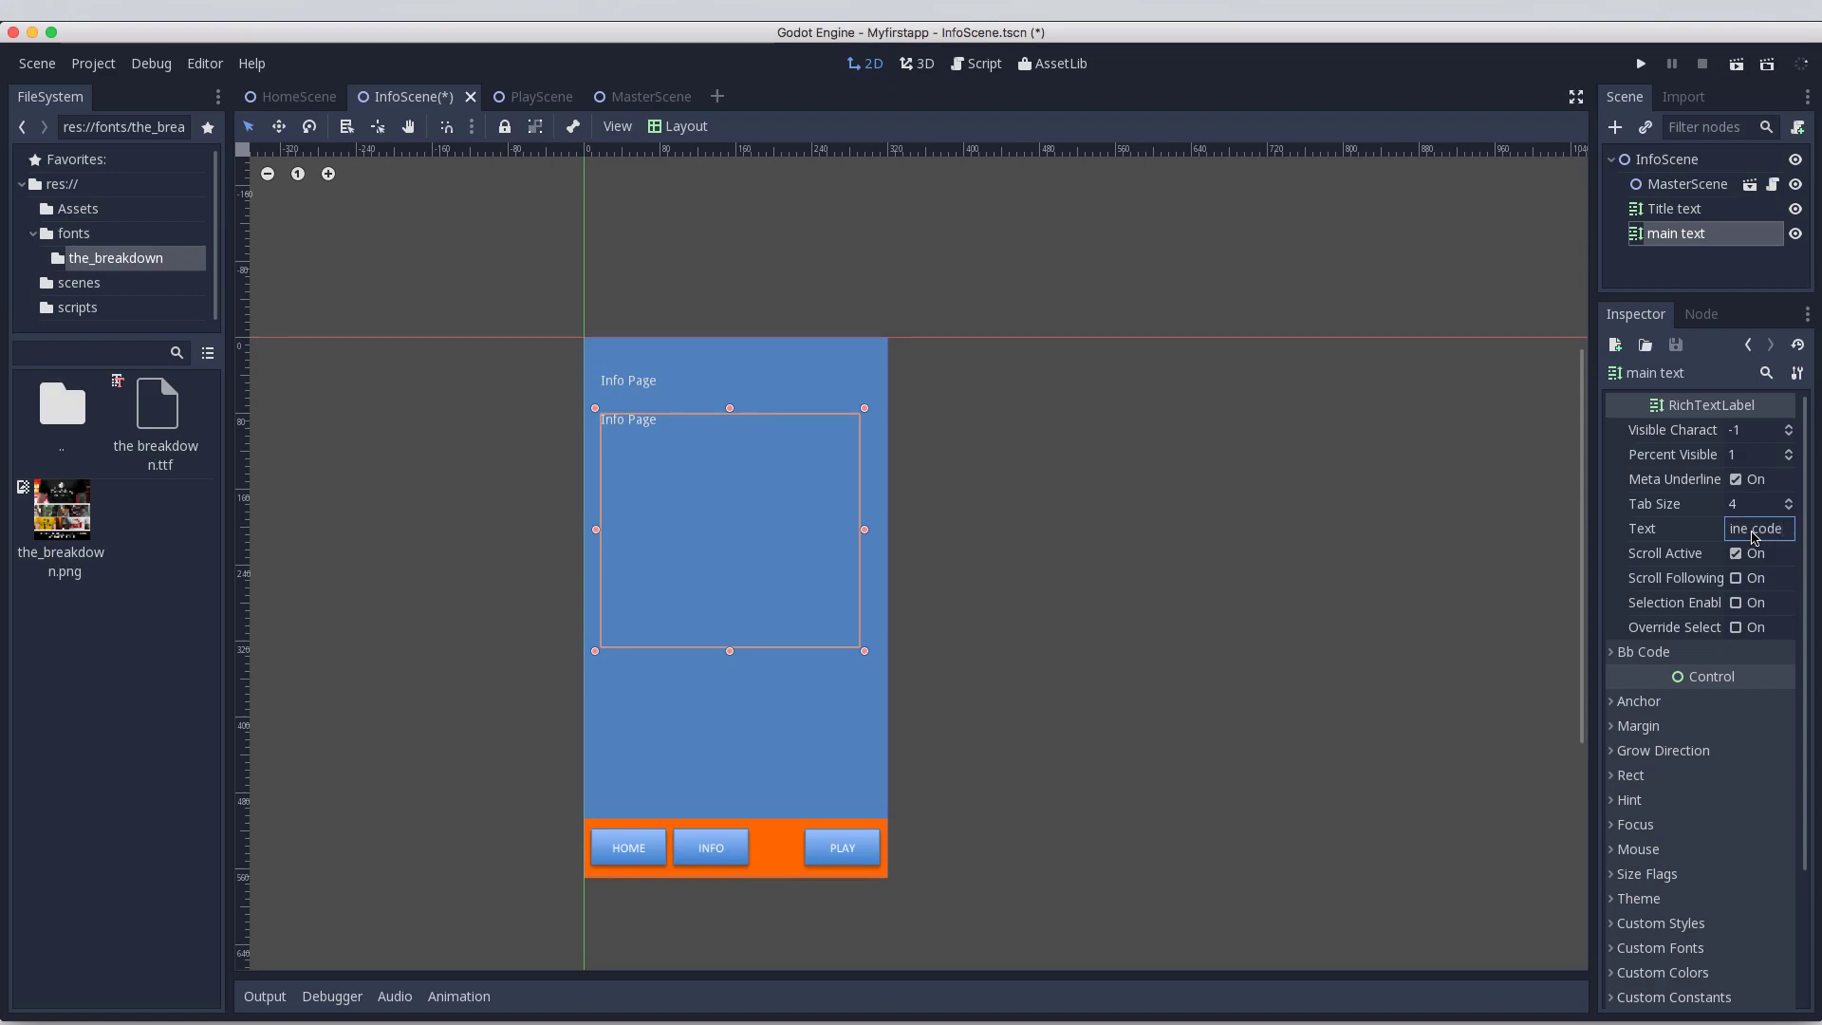
pyautogui.press('Return')
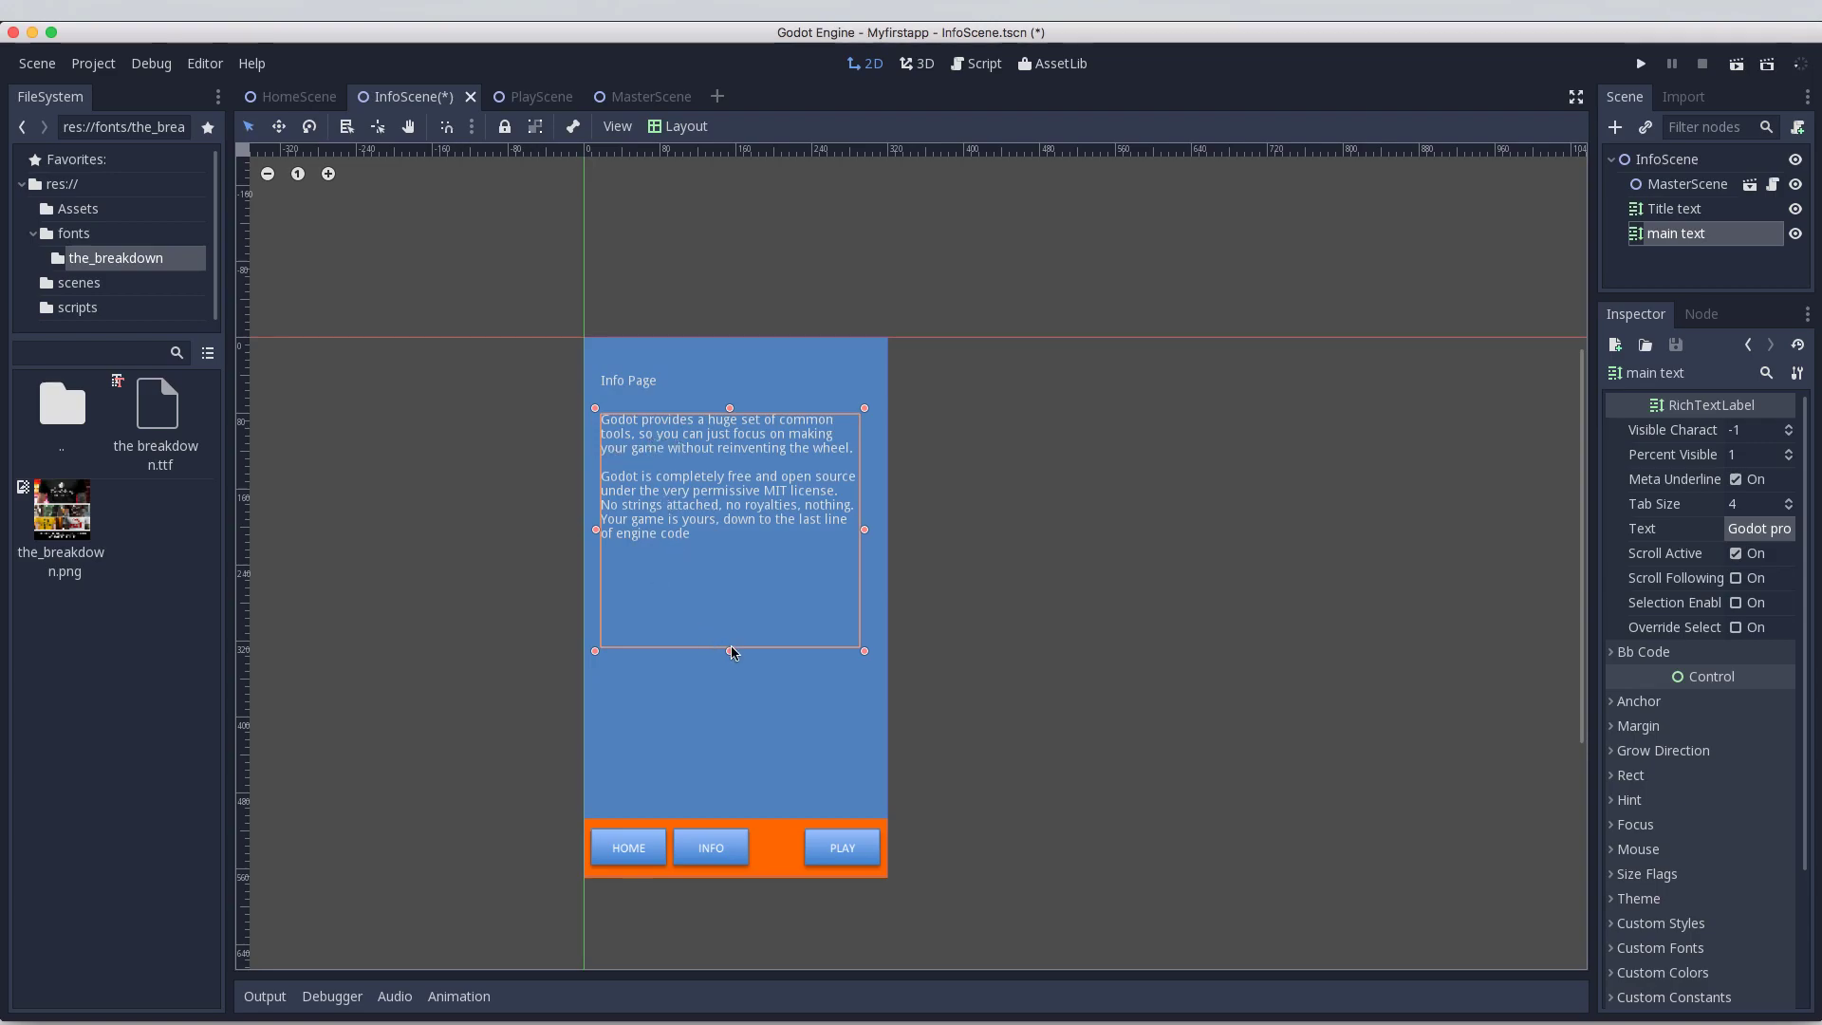
# Step: Shorten the main text box until its content needs a scrollbar, and save the scene
pyautogui.moveTo(730, 652); pyautogui.dragTo(721, 503)
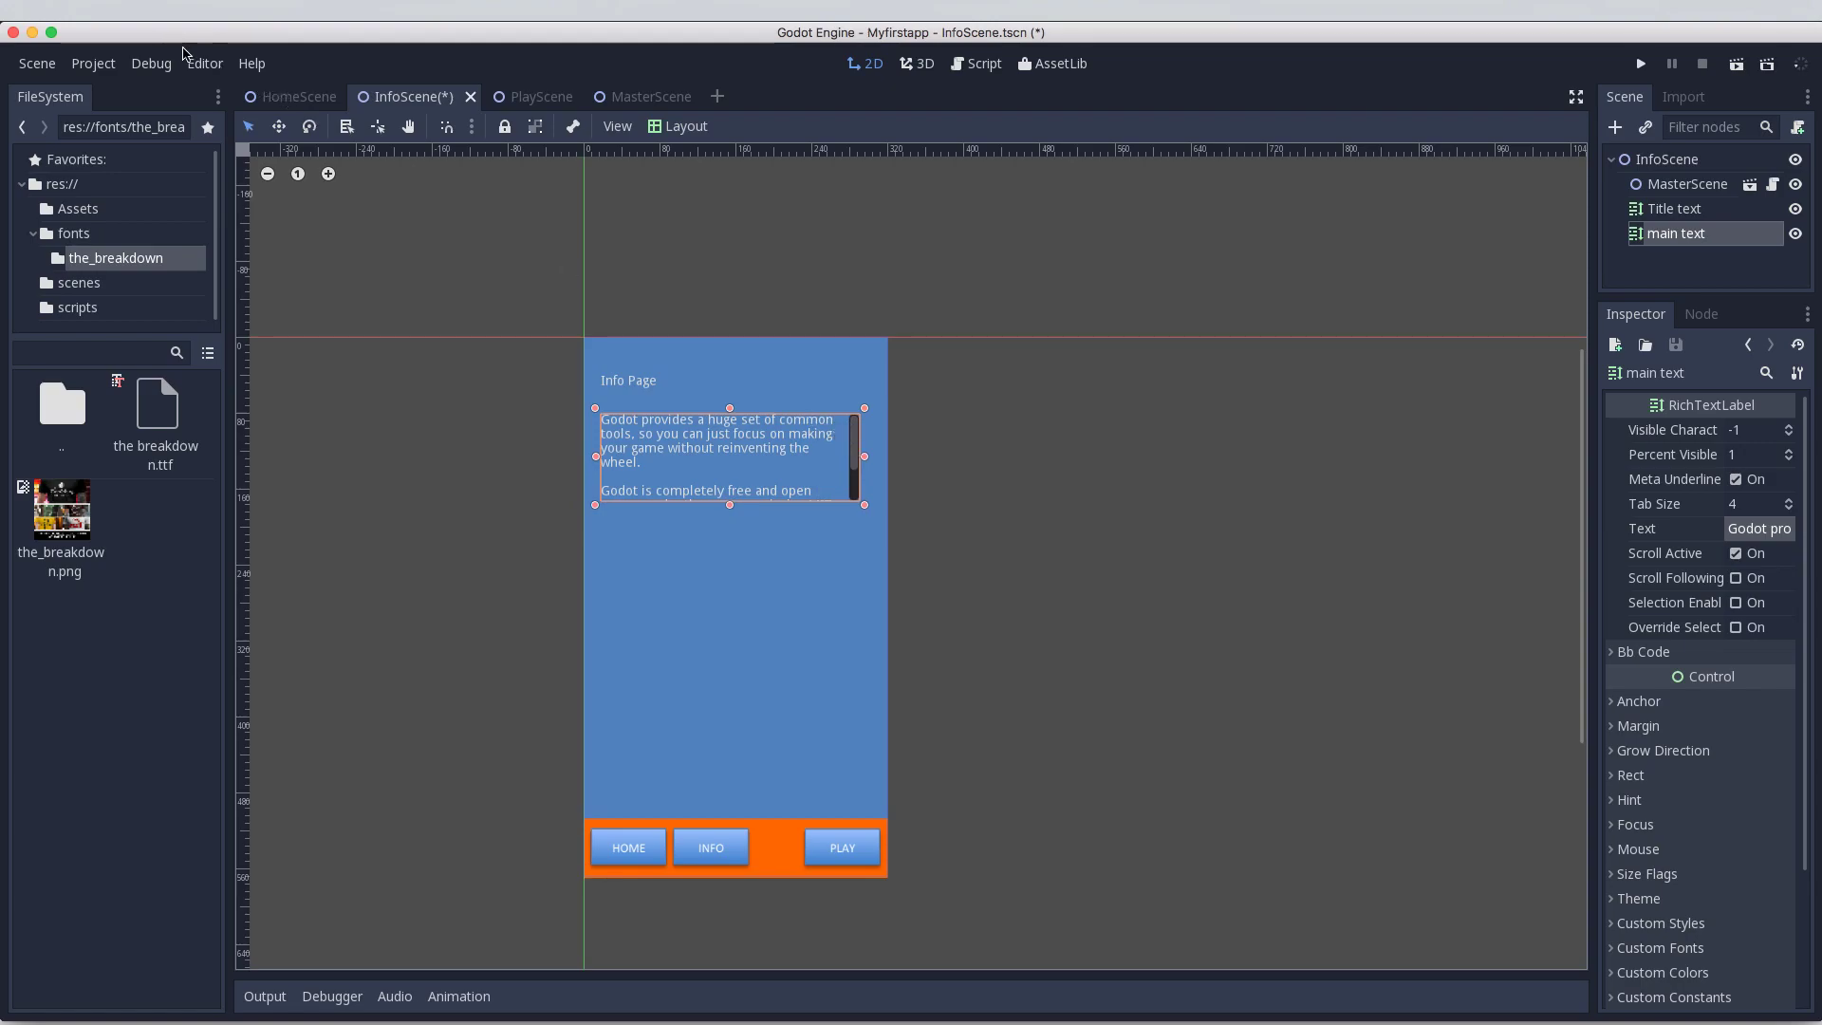
pyautogui.click(37, 64)
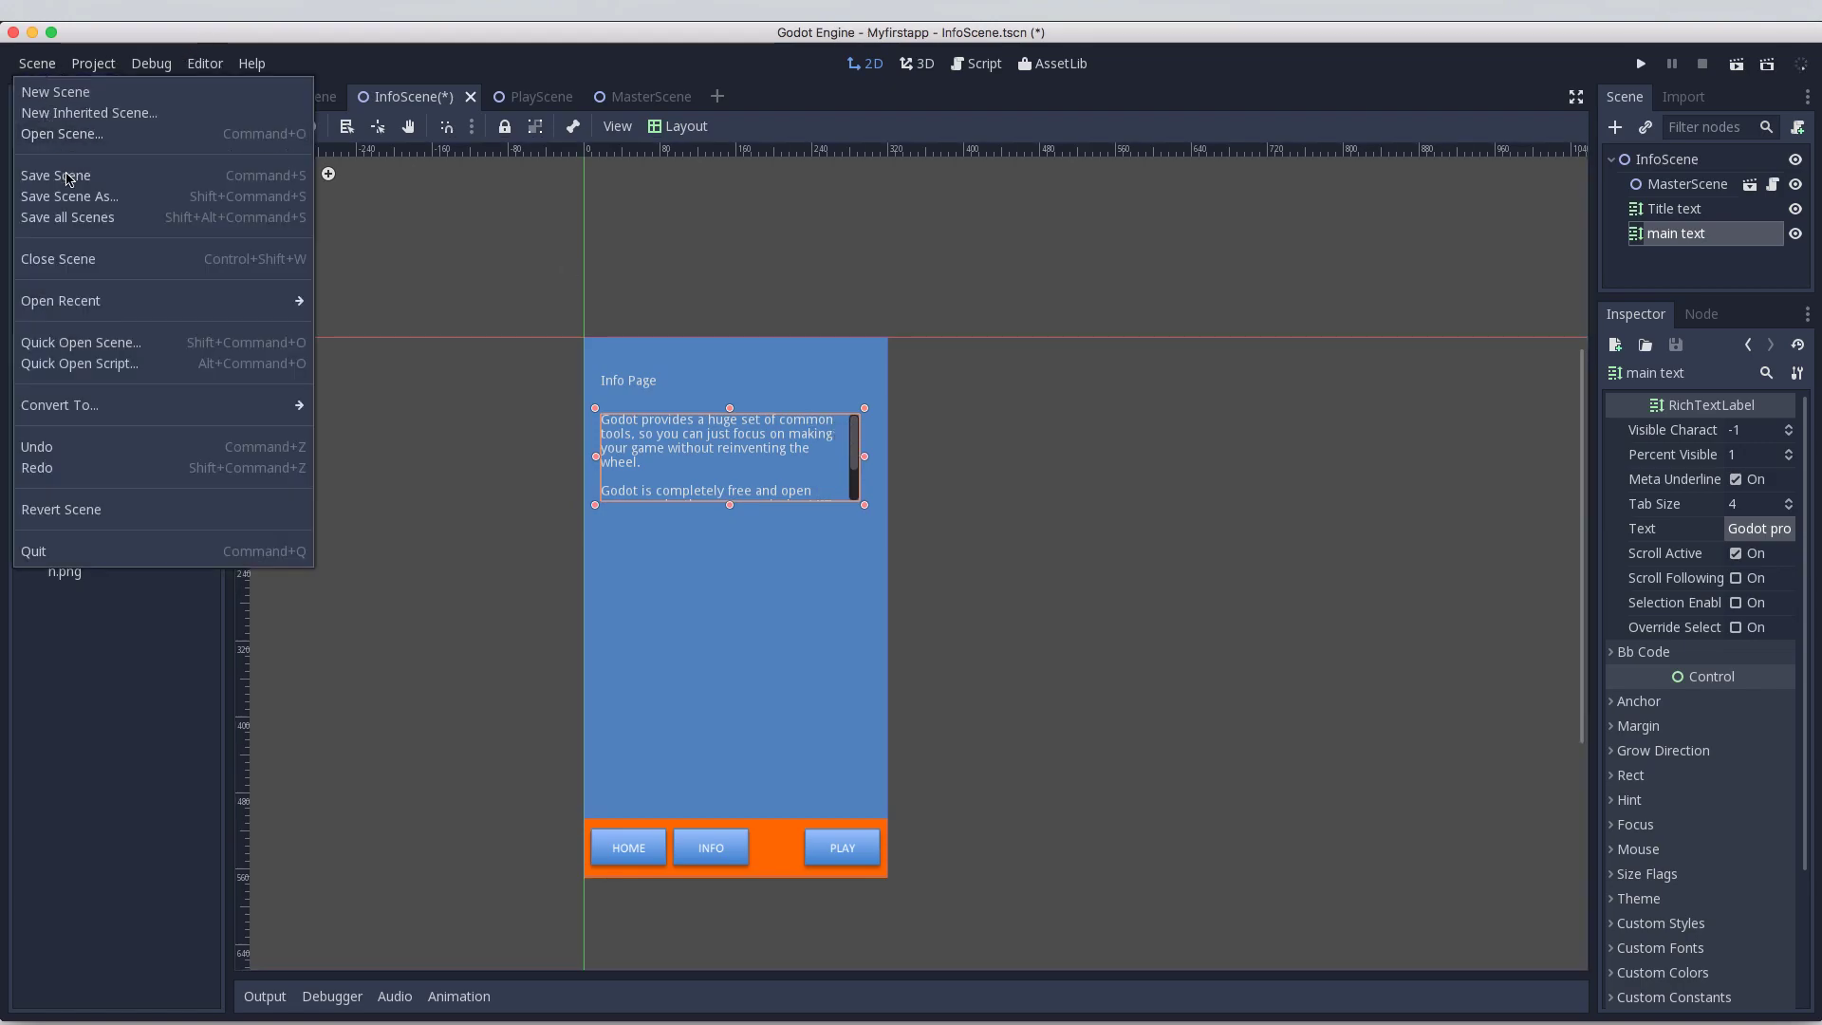
pyautogui.click(67, 176)
# Step: Run the project, open the app's Info page, test scrolling the main text and close the app window
pyautogui.click(1641, 65)
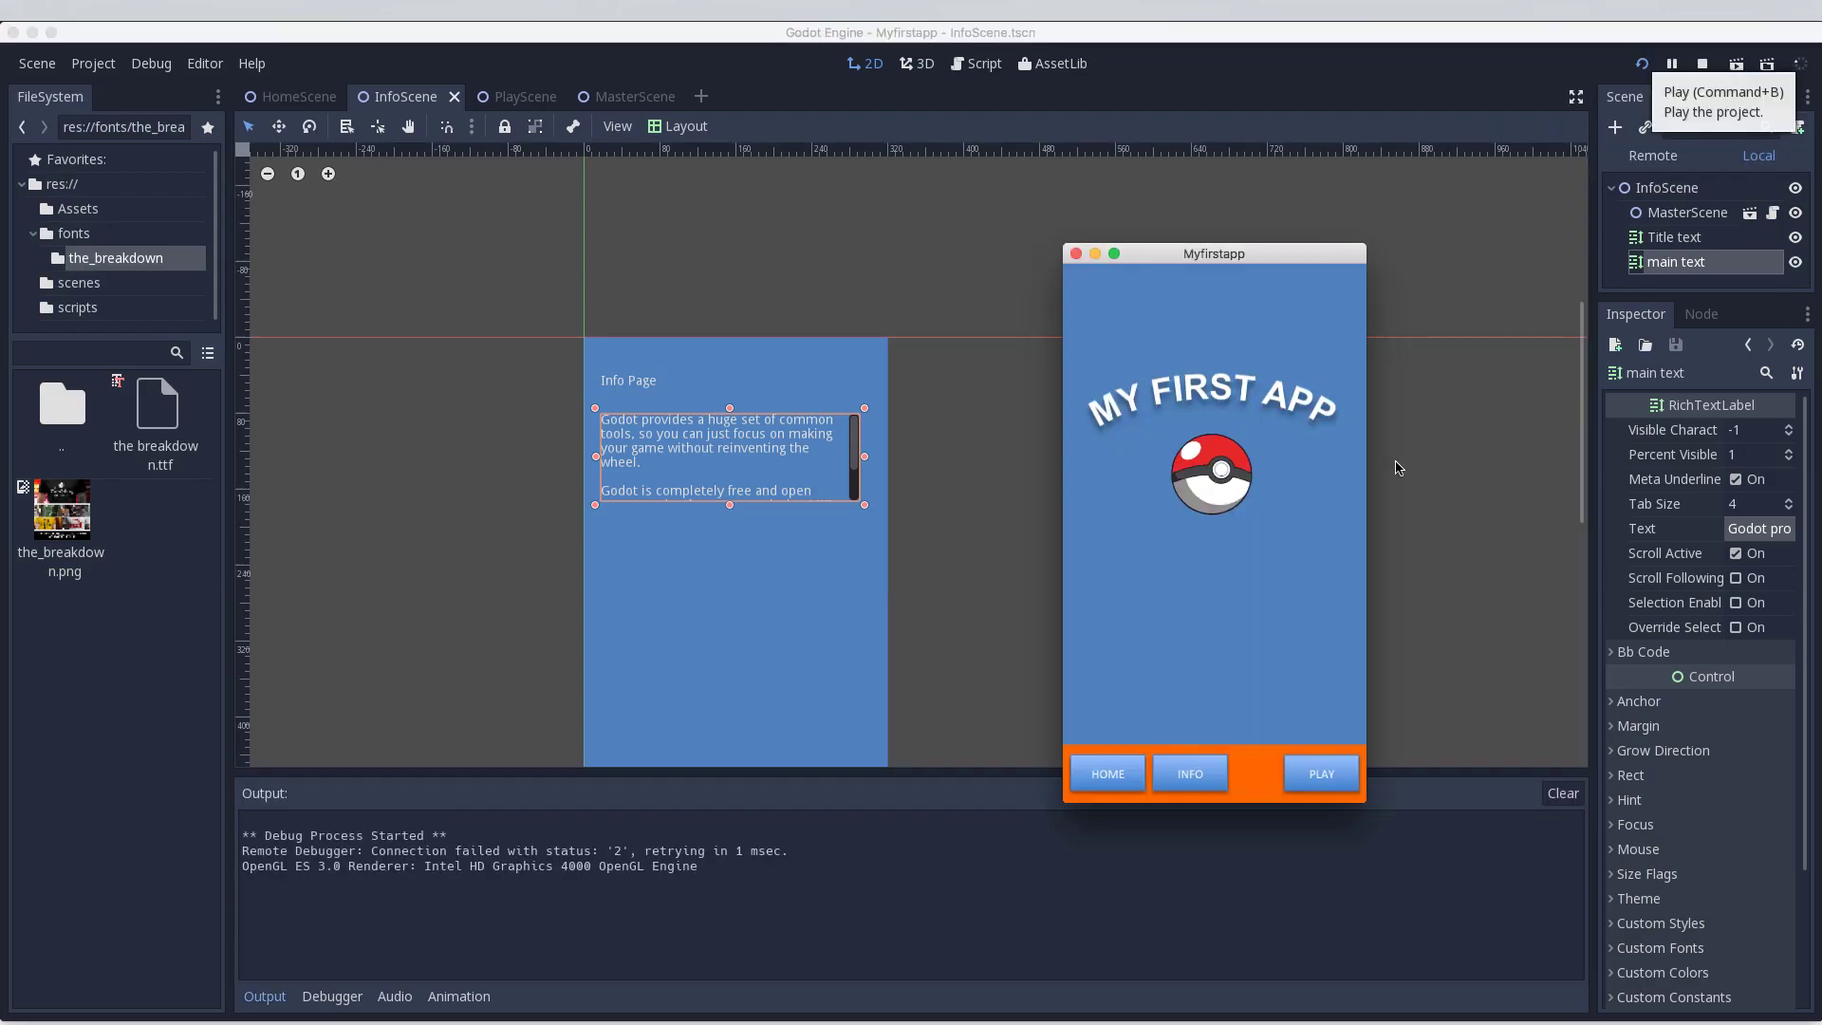
pyautogui.click(1194, 771)
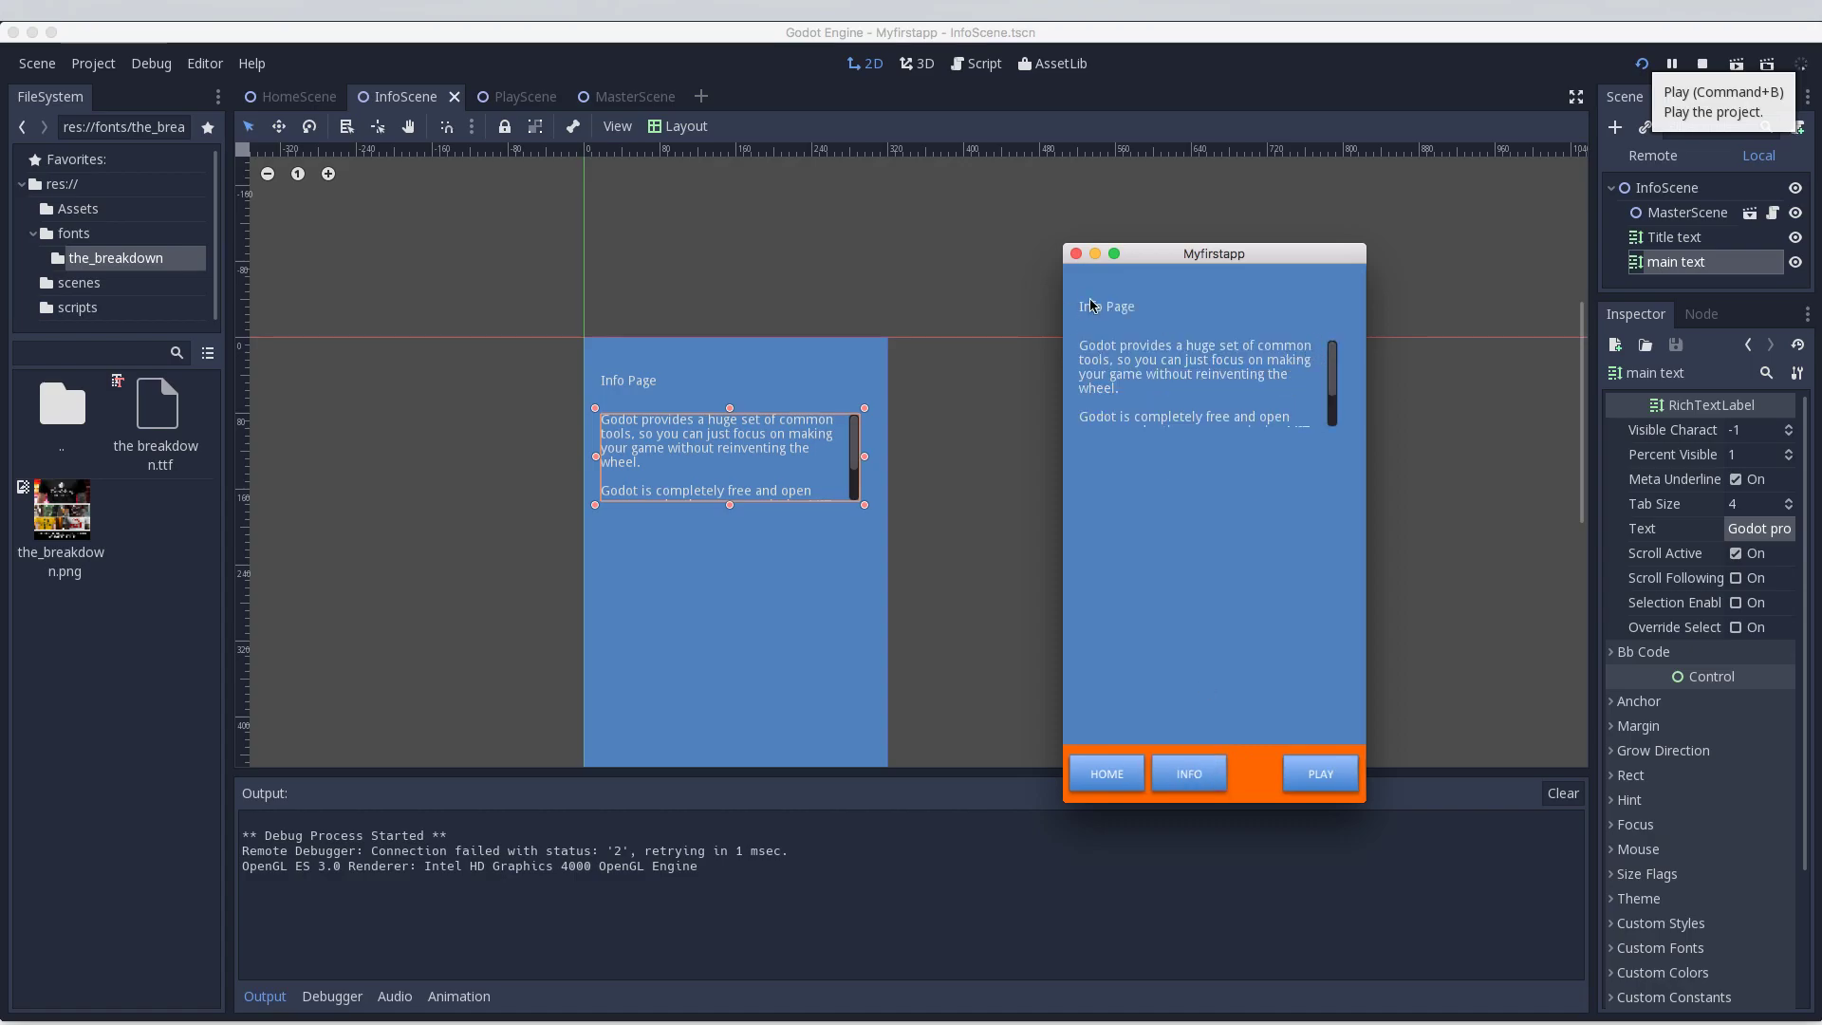
pyautogui.moveTo(1330, 380)
pyautogui.mouseDown()
pyautogui.moveTo(1330, 413)
pyautogui.moveTo(1331, 361)
pyautogui.mouseUp()
pyautogui.click(1076, 253)
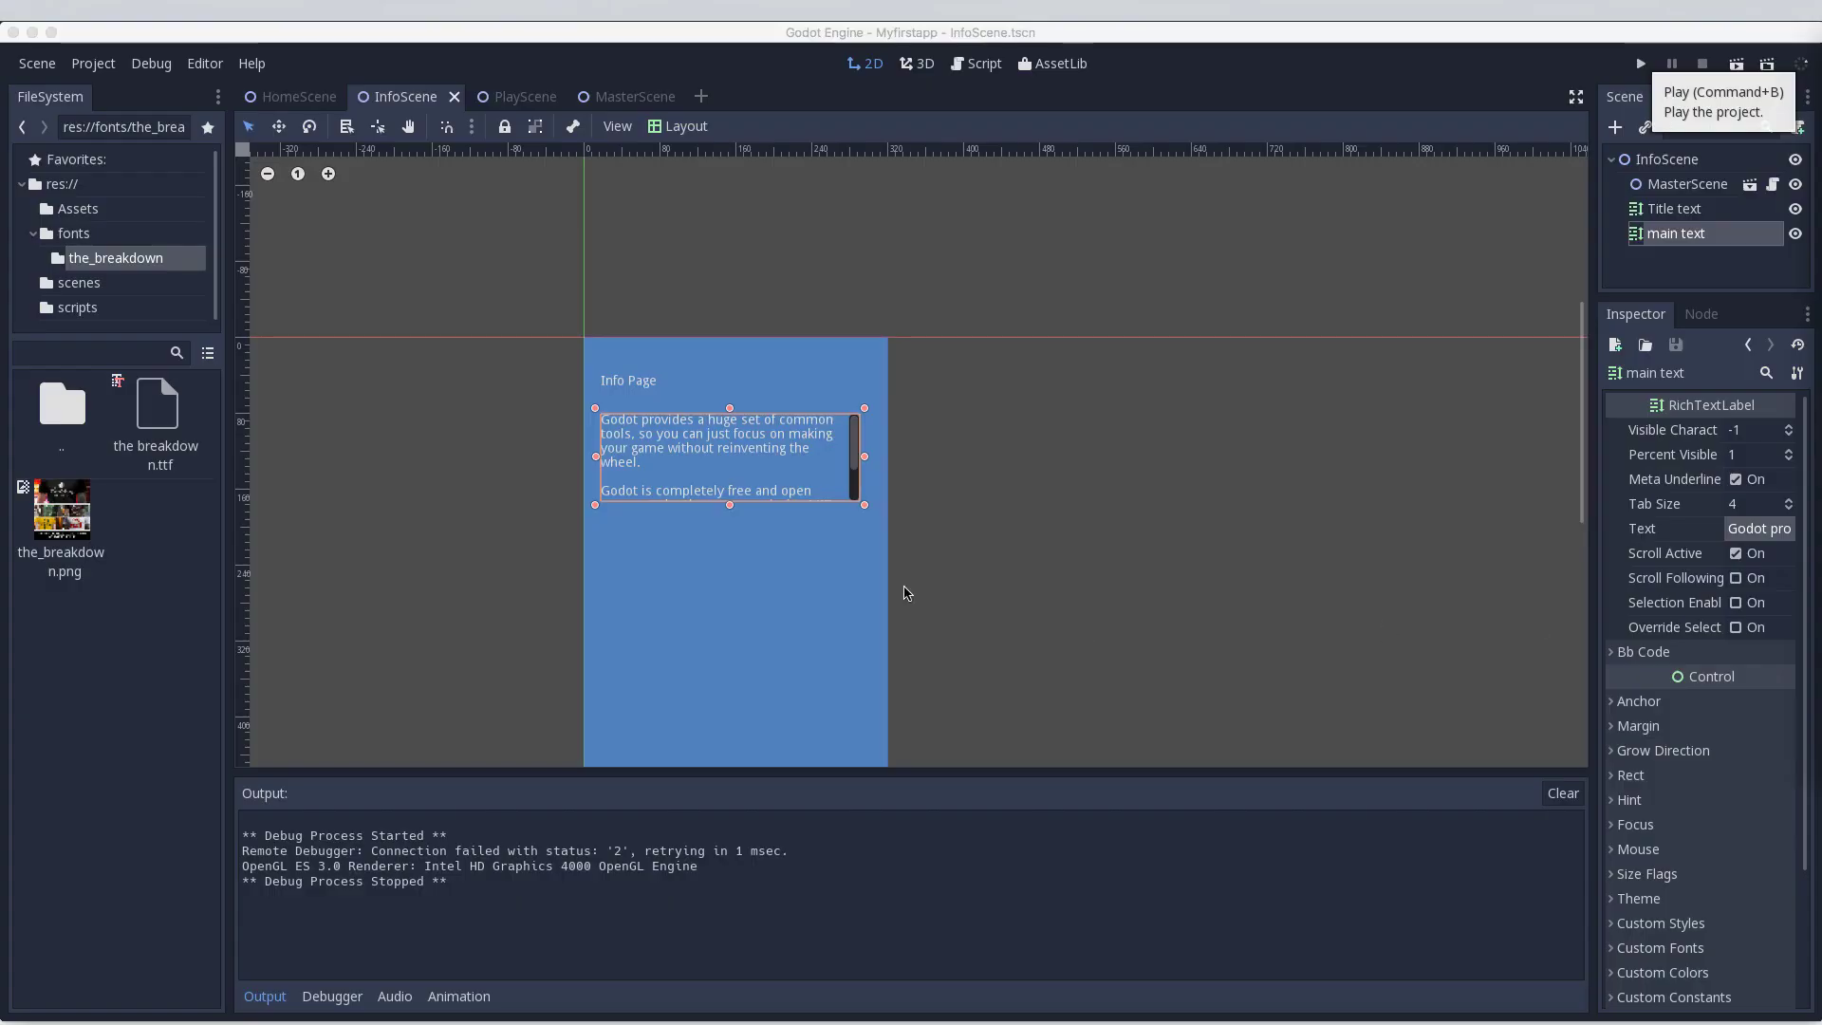
# Step: Extend the main text box downward until both paragraphs fit without a scrollbar
pyautogui.click(730, 508)
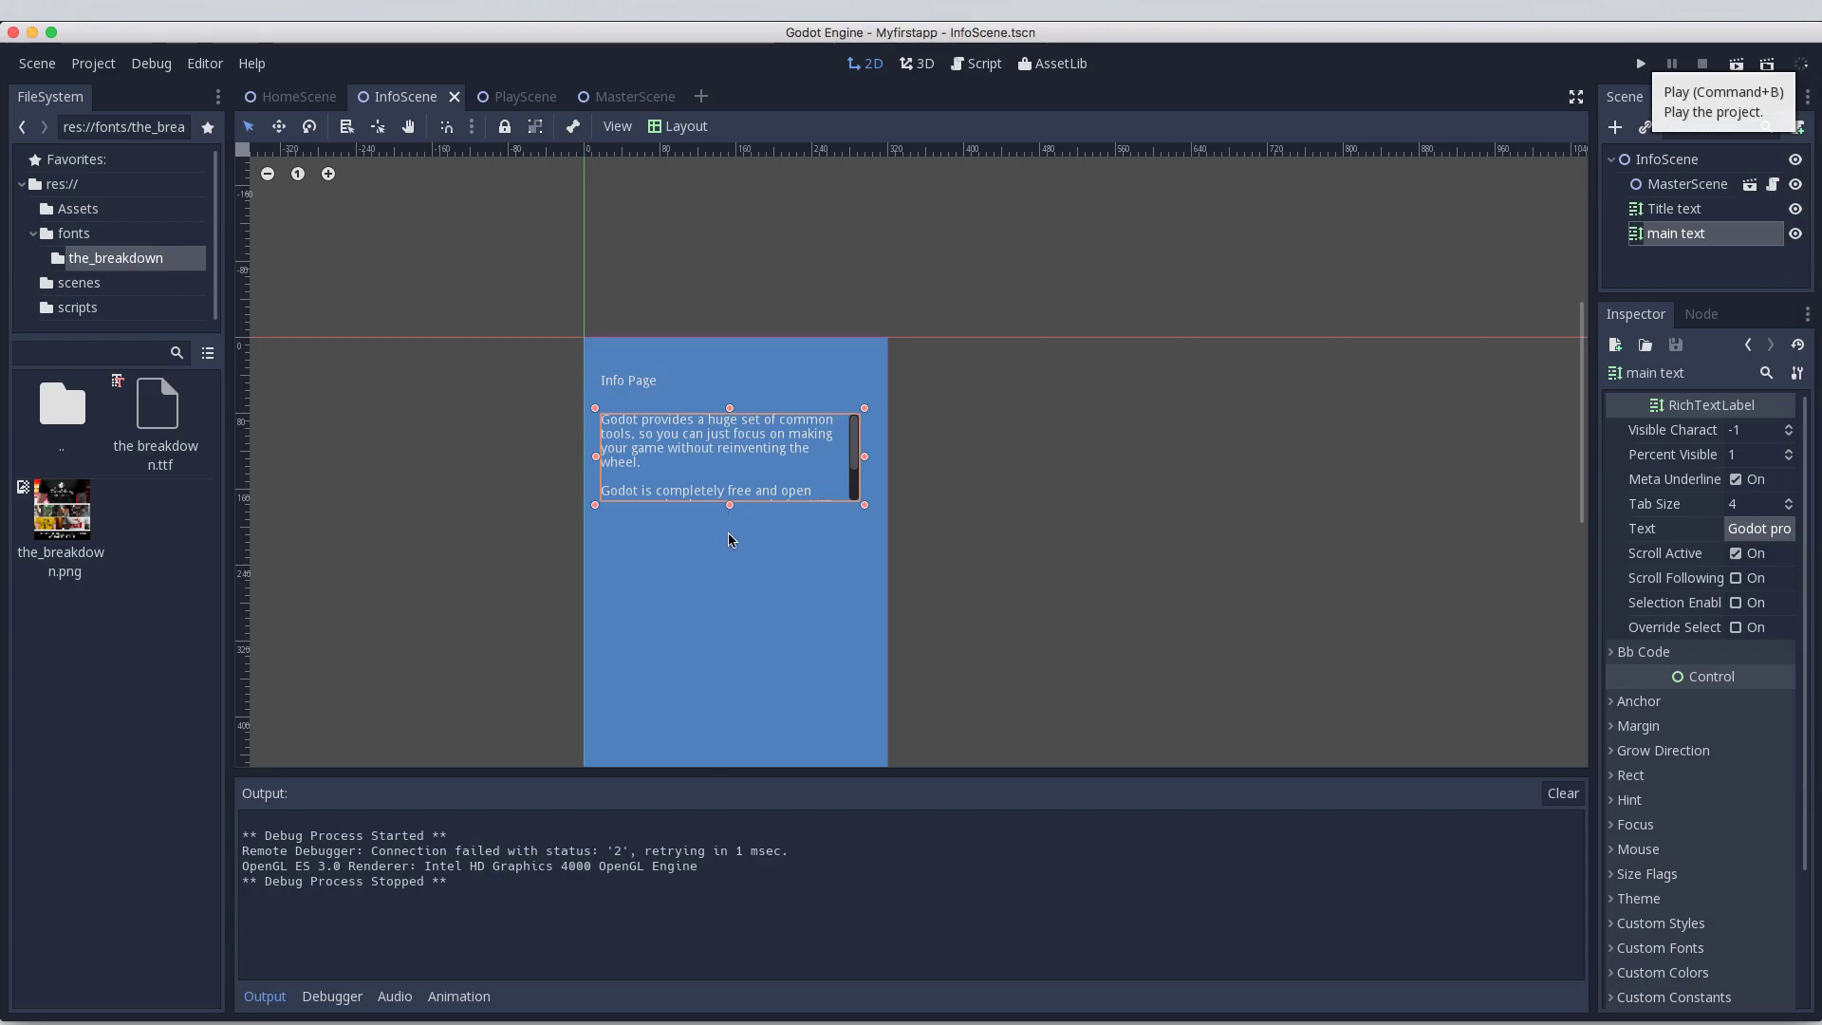
pyautogui.moveTo(729, 513); pyautogui.dragTo(728, 600)
pyautogui.scroll(-5, 780, 549)
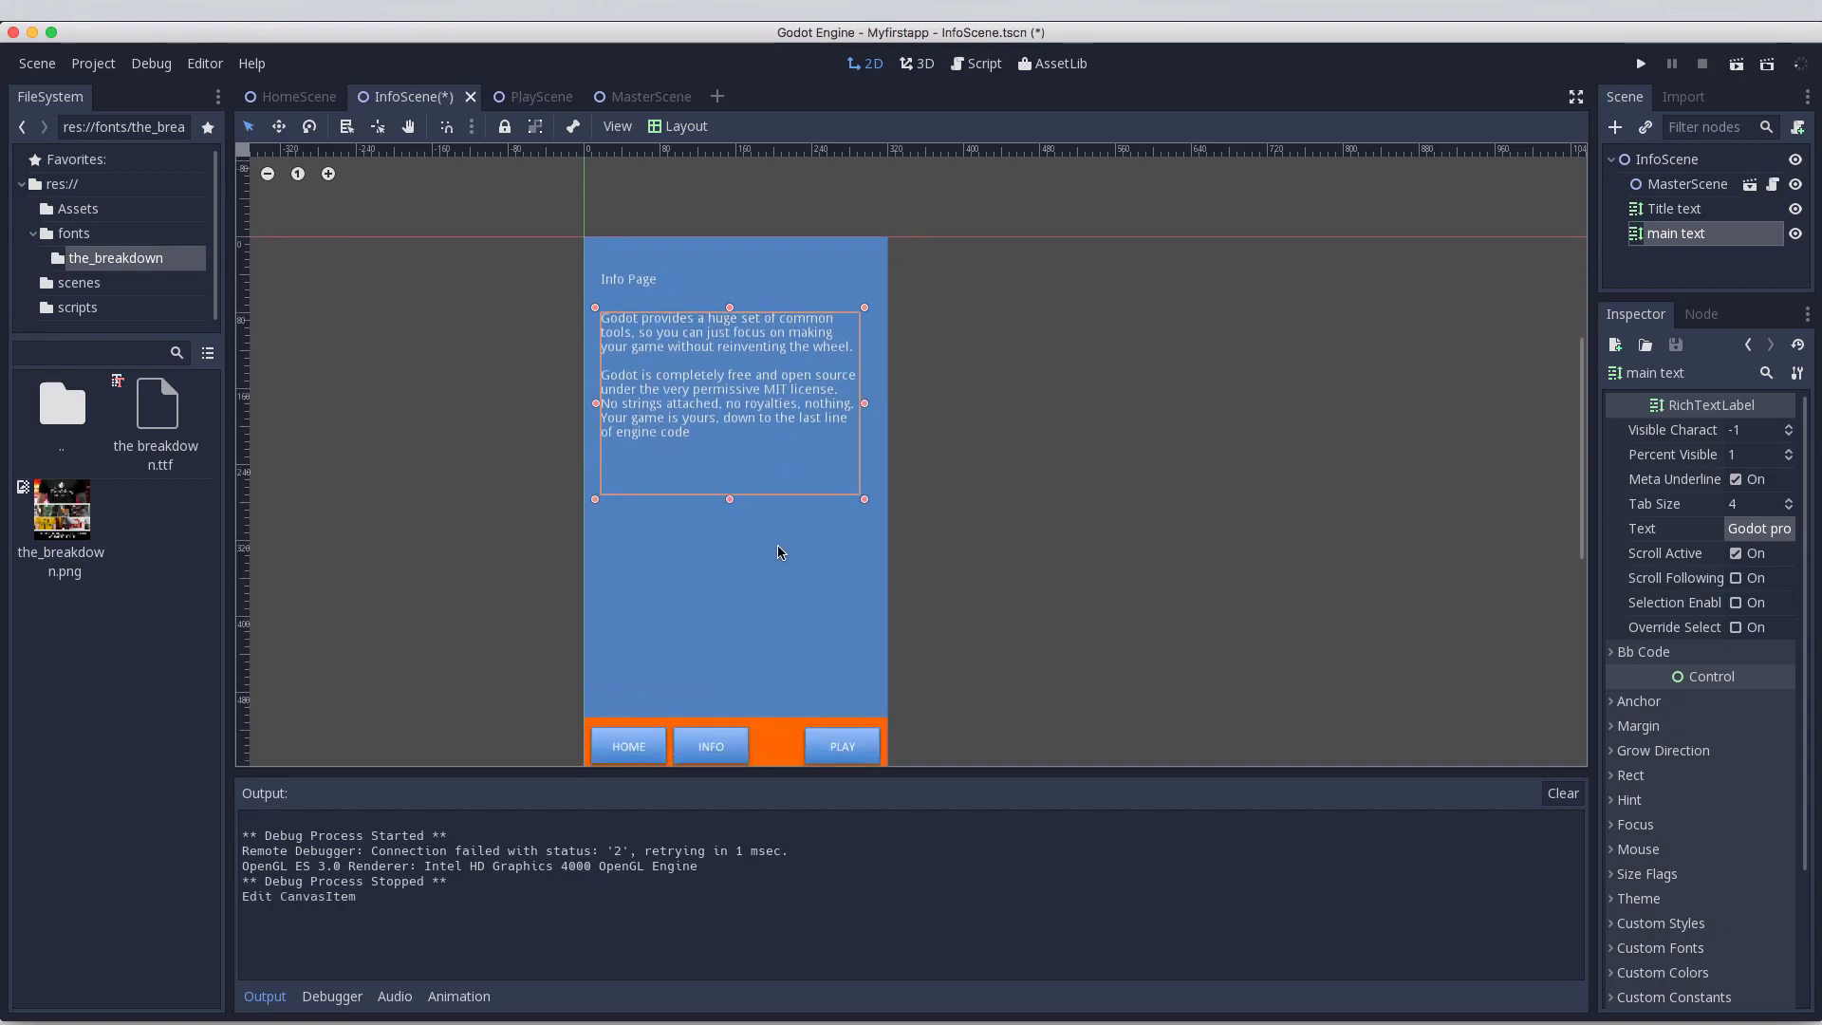
# Step: Give the Info Page title label a new DynamicFont as its custom normal font
pyautogui.click(630, 283)
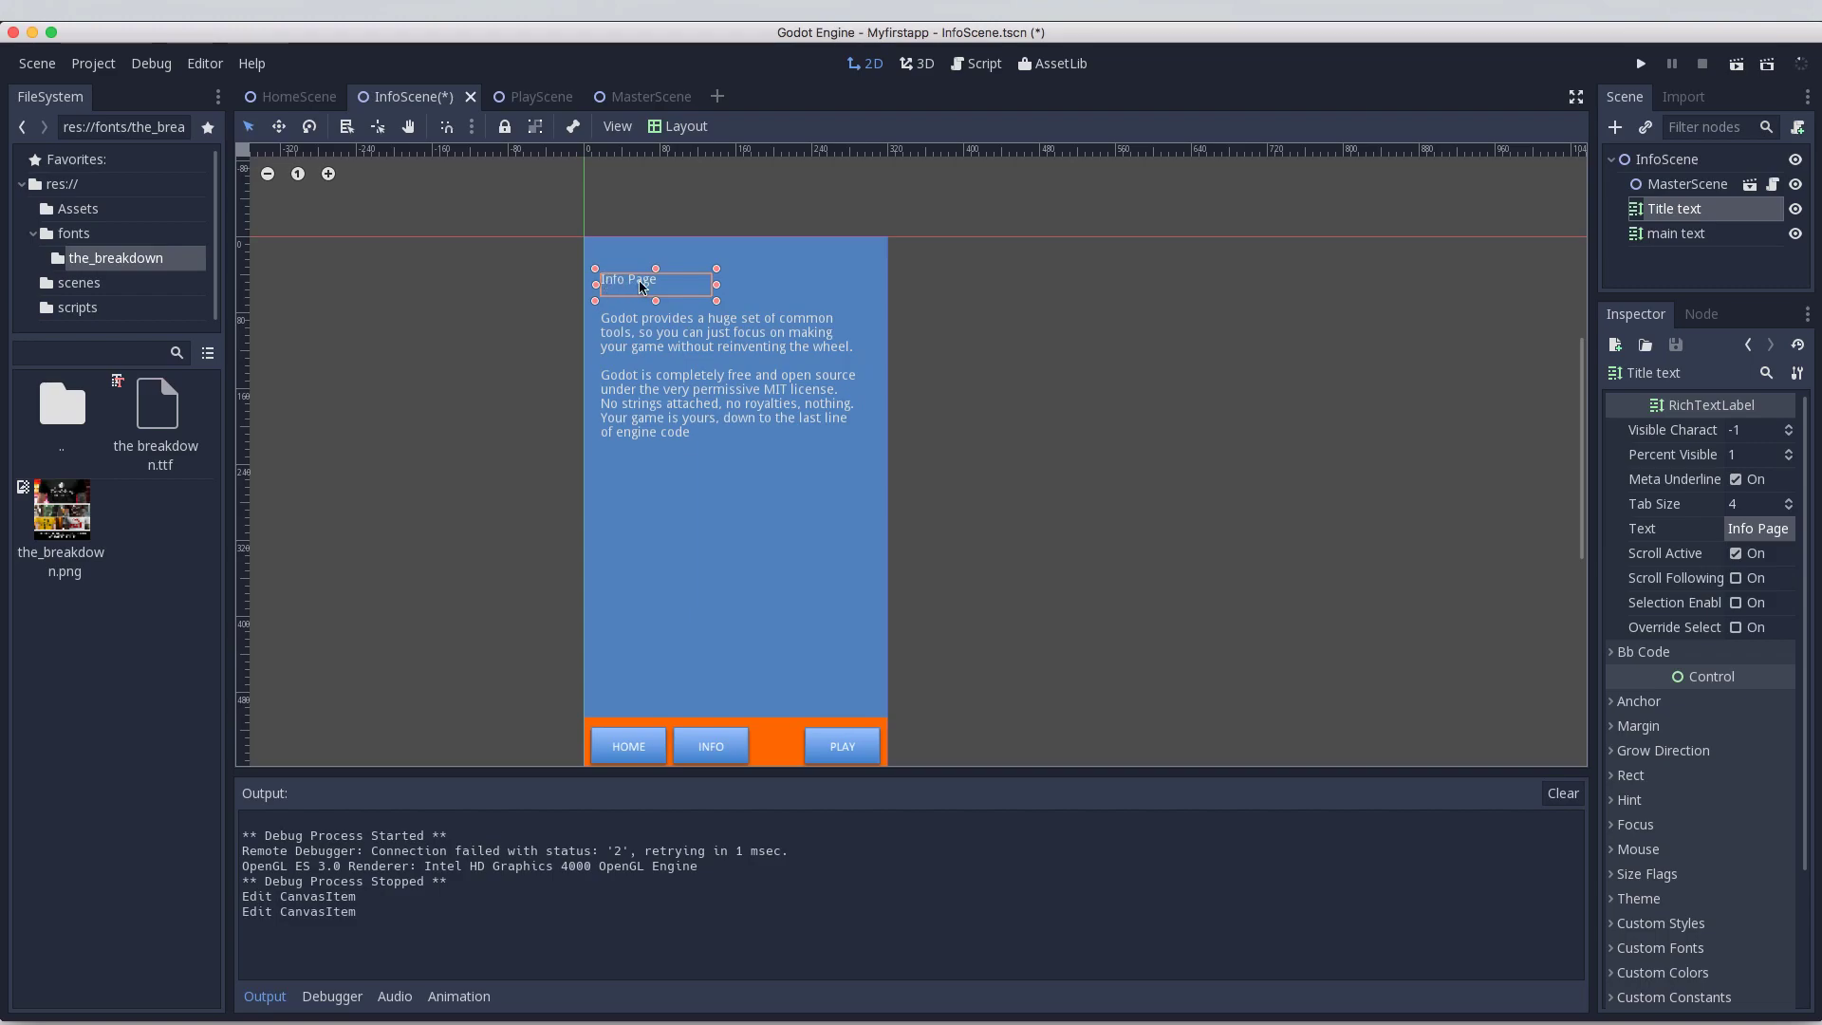
pyautogui.doubleClick(58, 401)
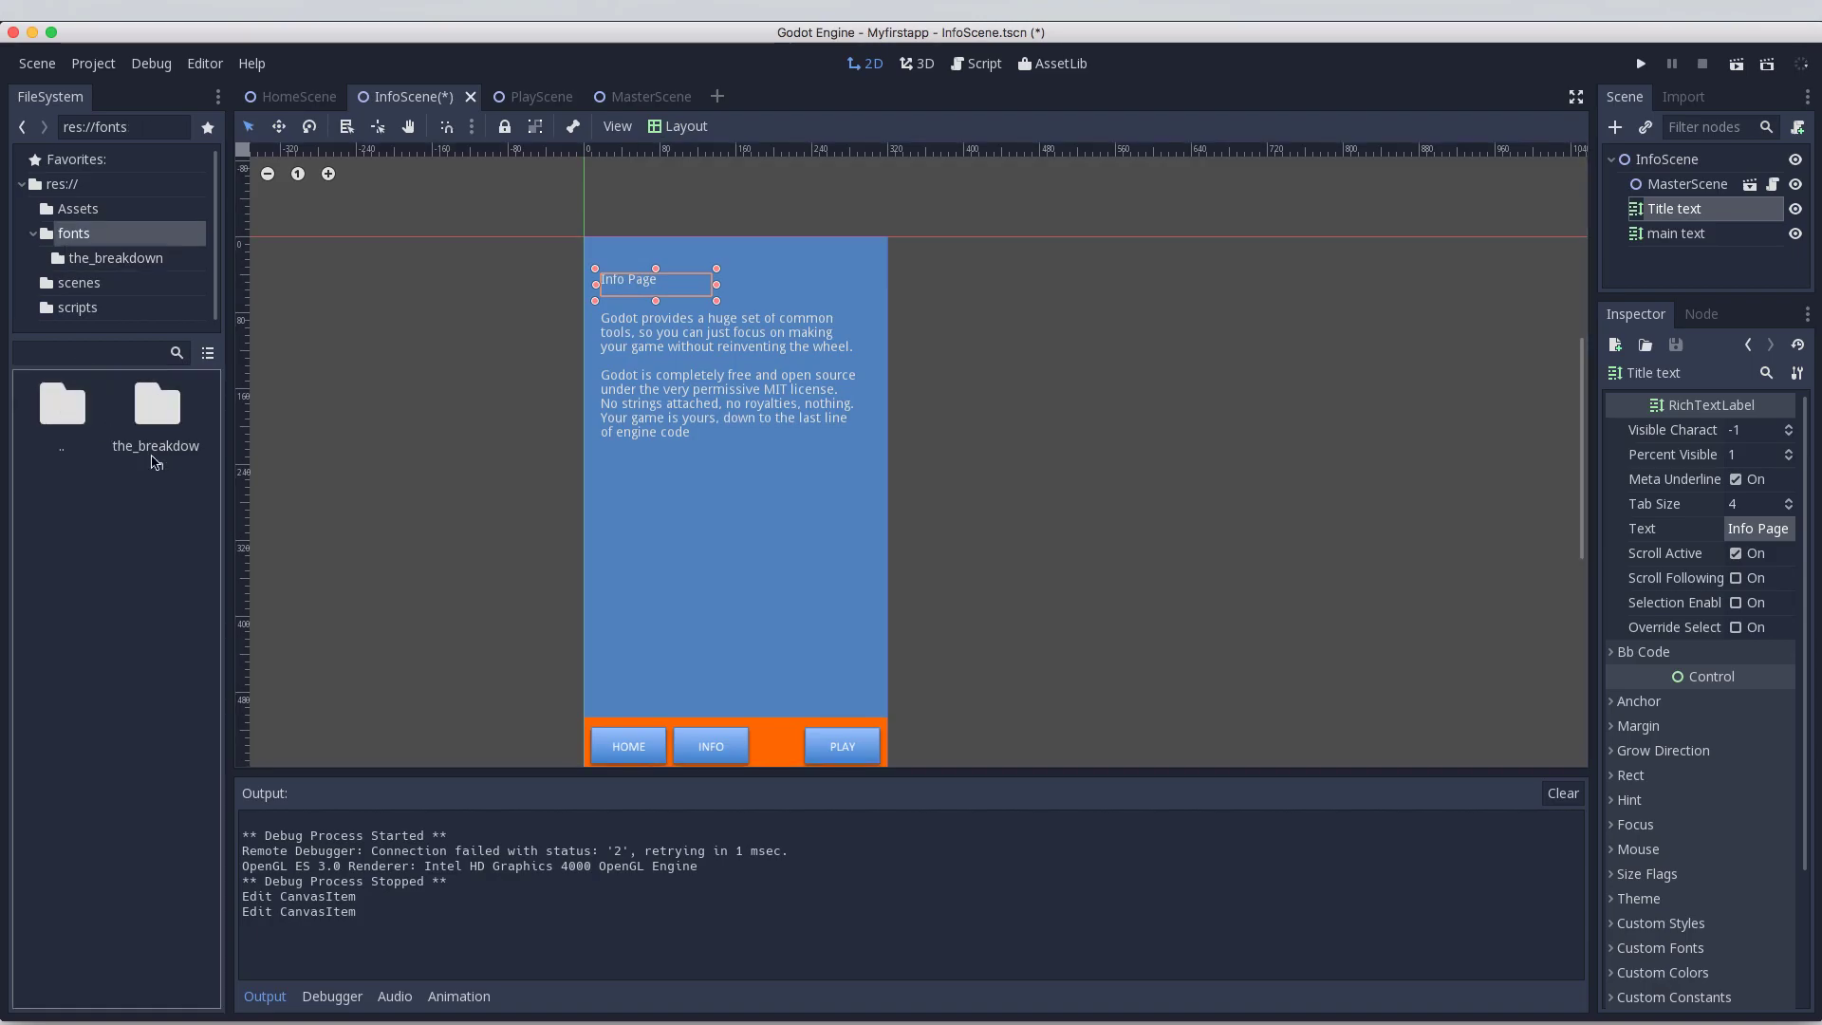
pyautogui.doubleClick(158, 417)
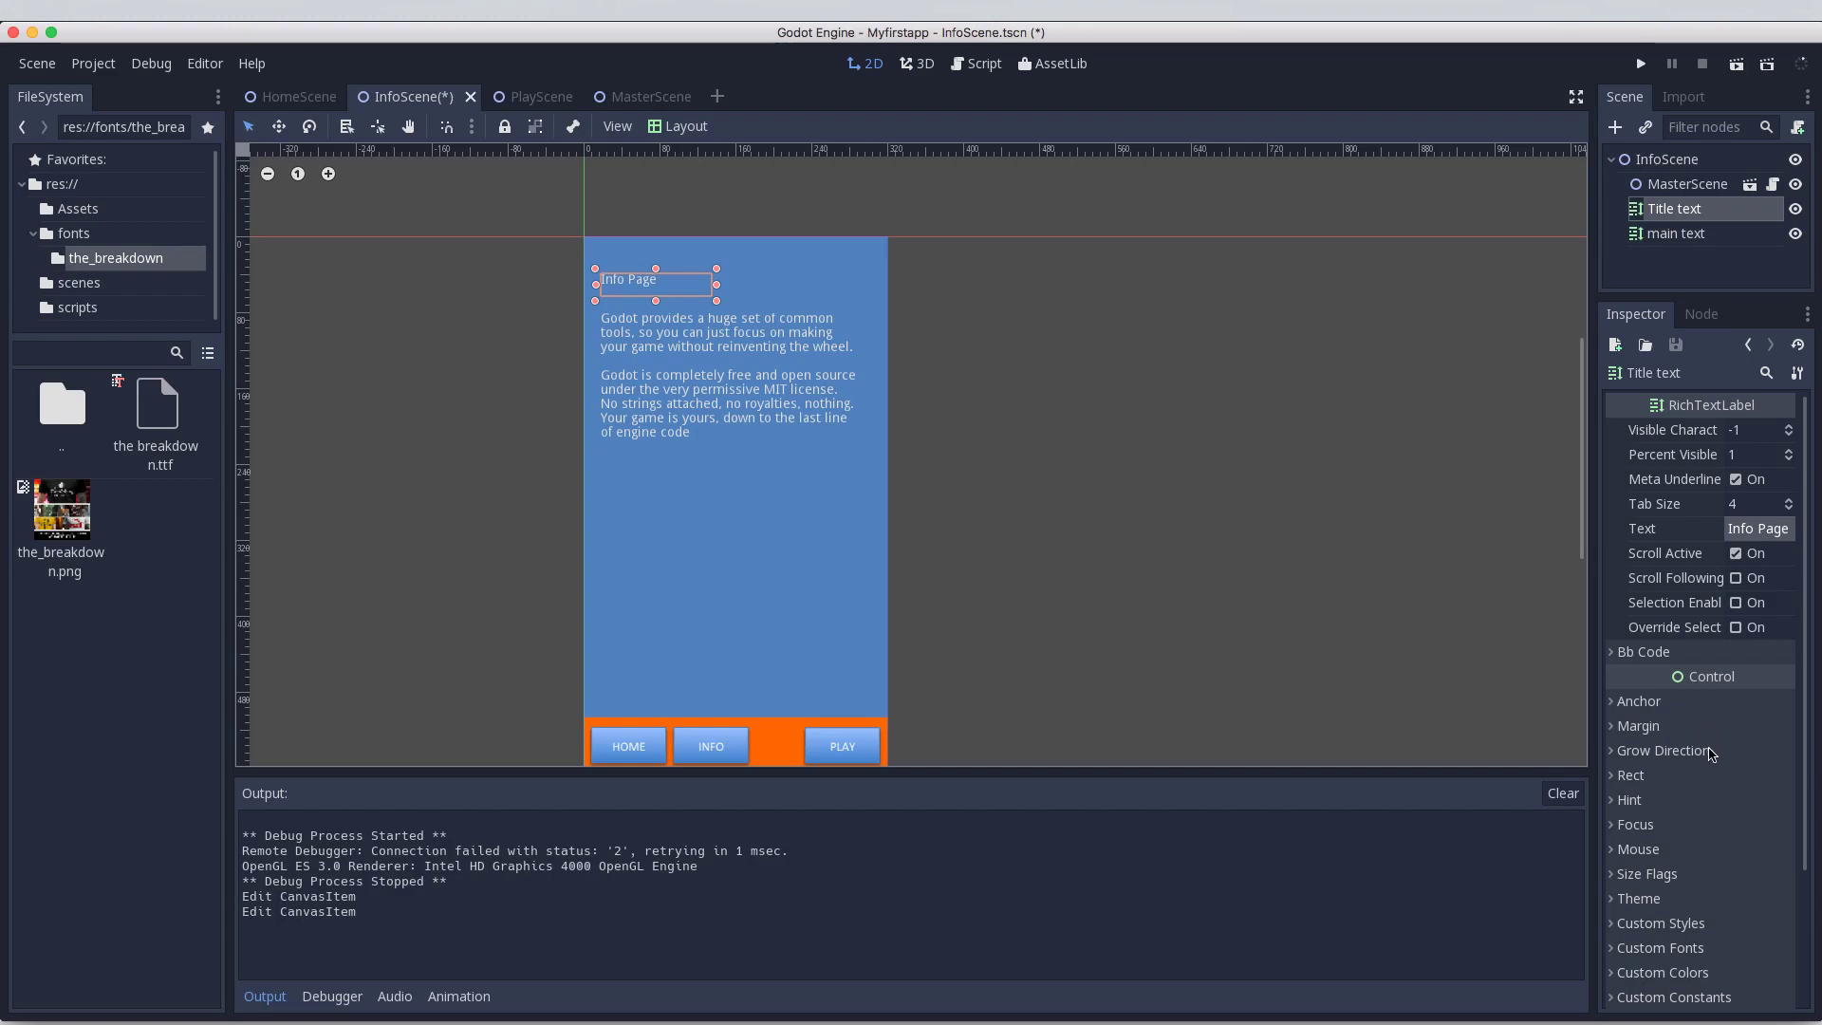
pyautogui.scroll(-4, 1712, 753)
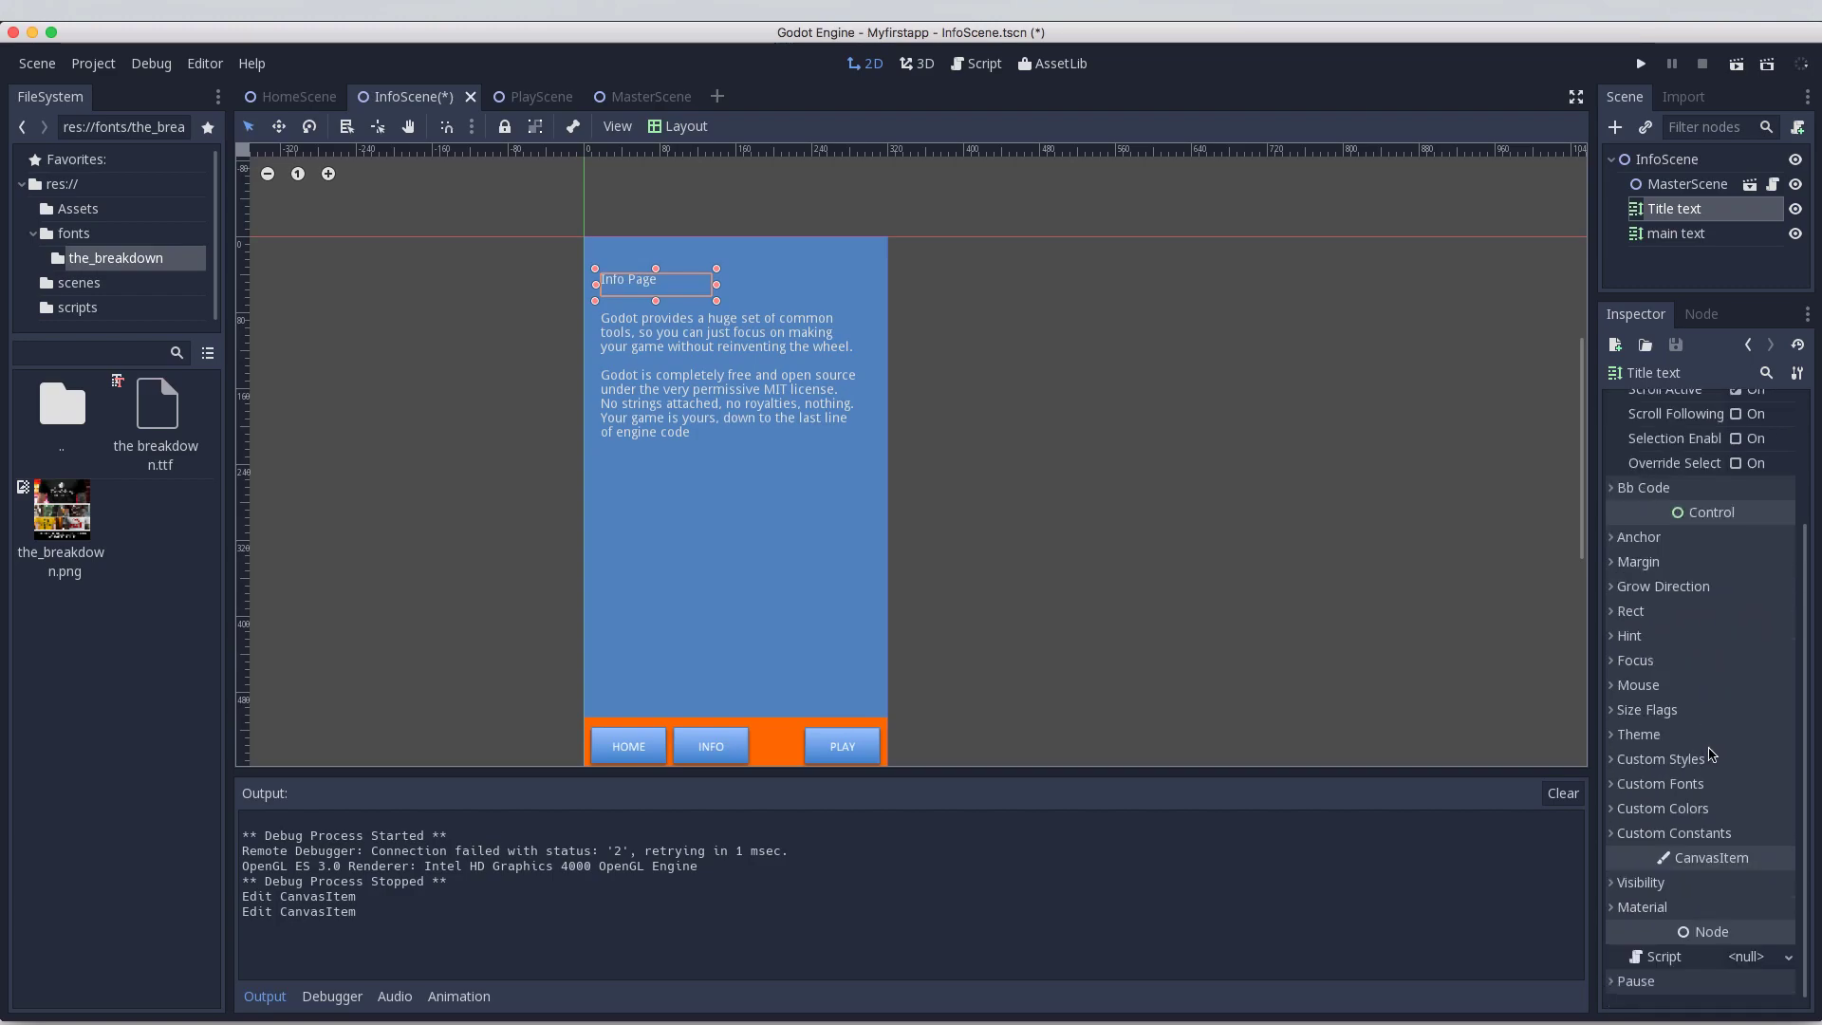
pyautogui.click(1616, 786)
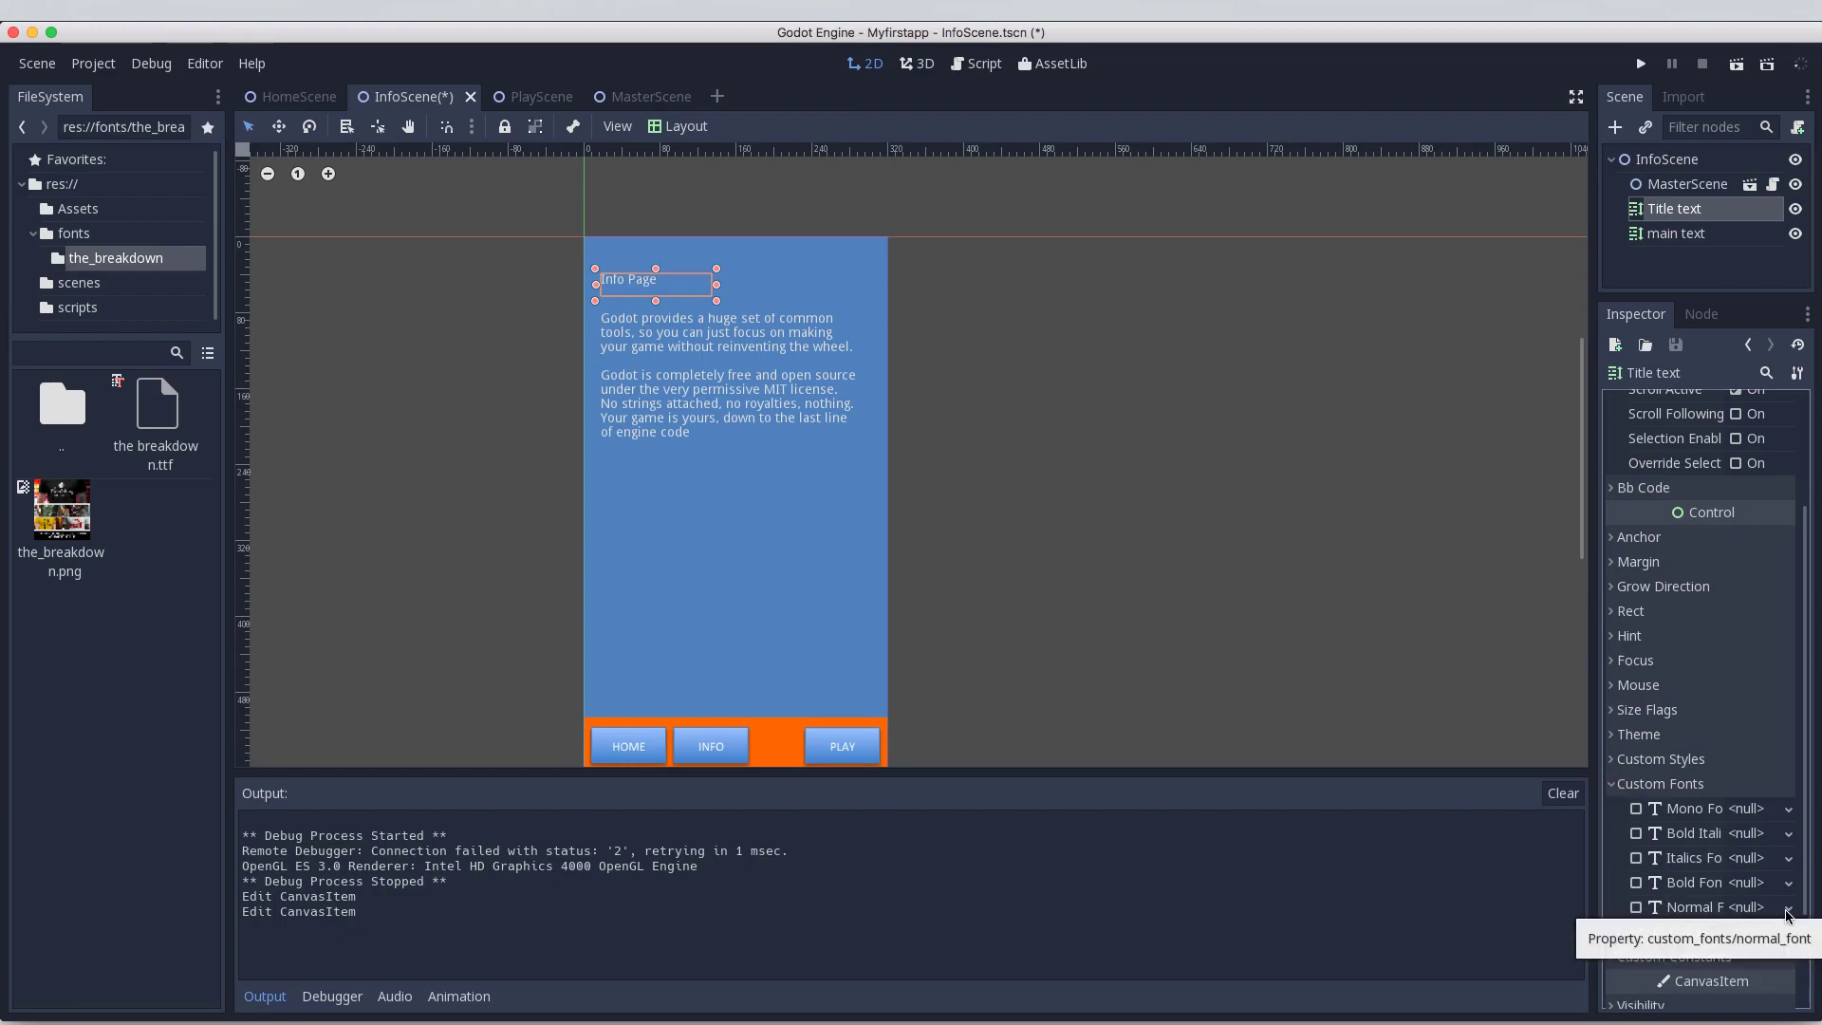
pyautogui.click(1788, 908)
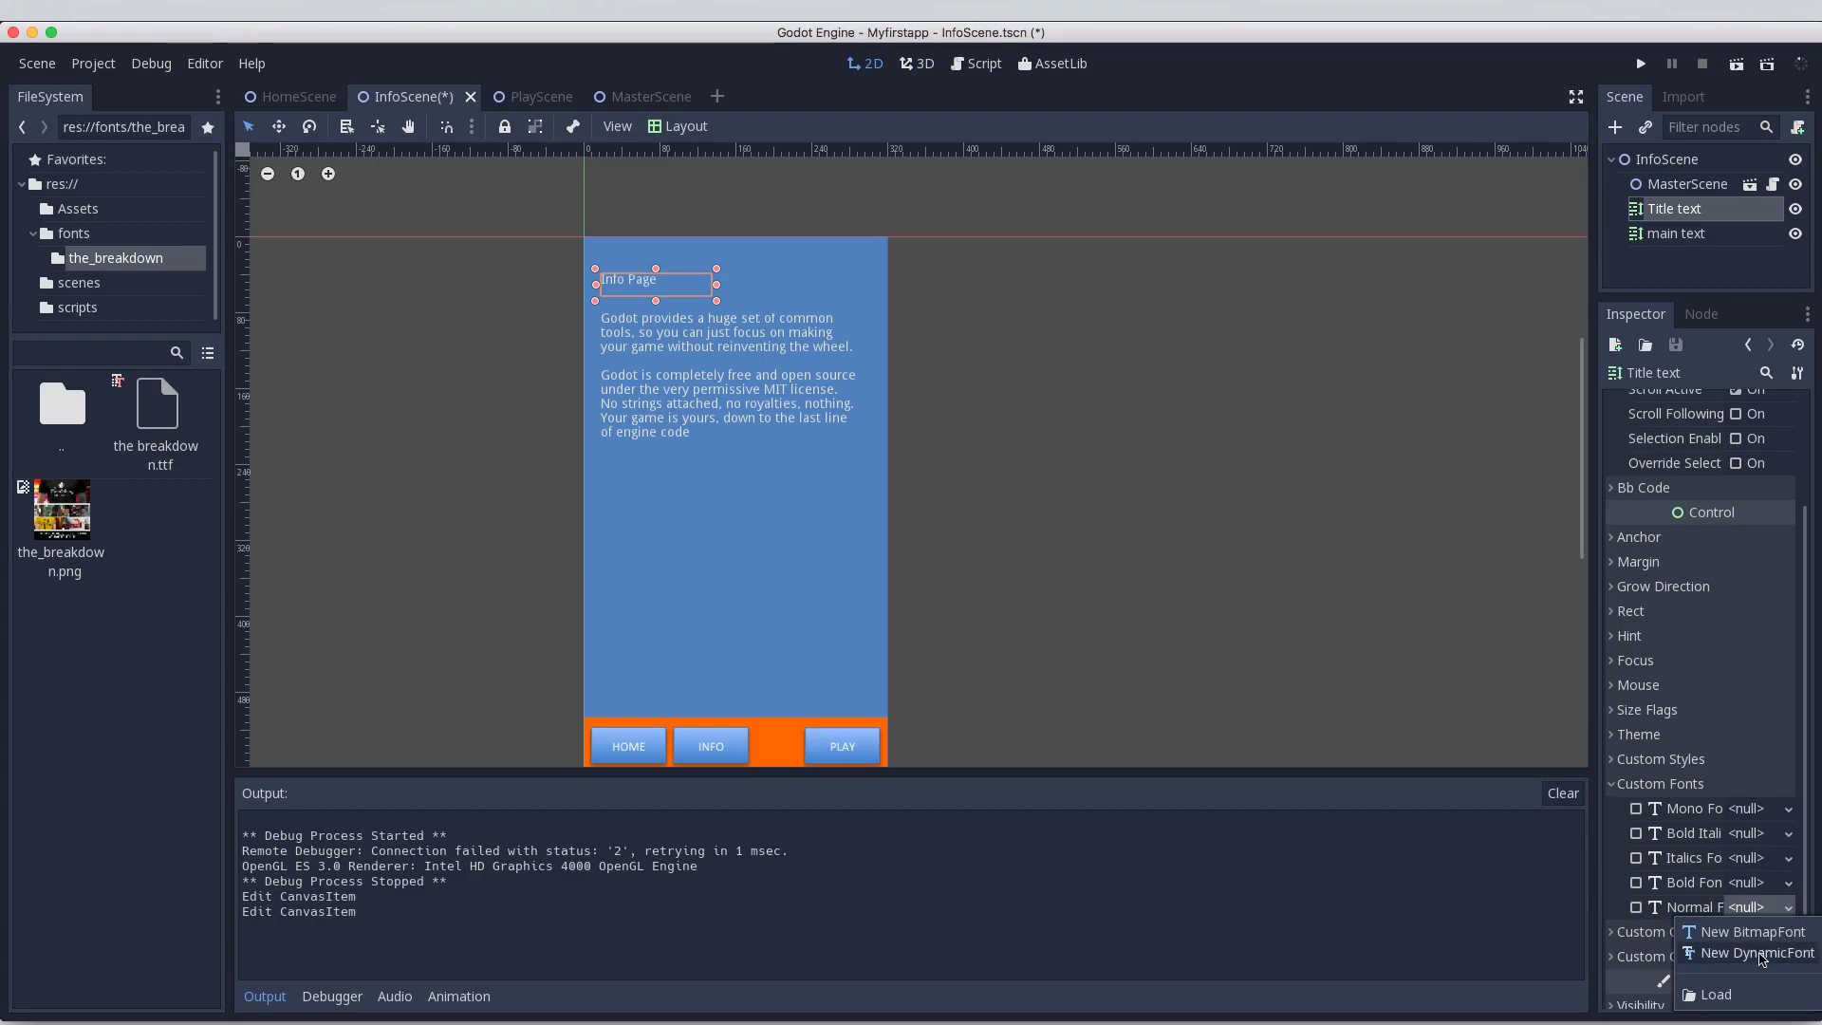
pyautogui.click(1759, 954)
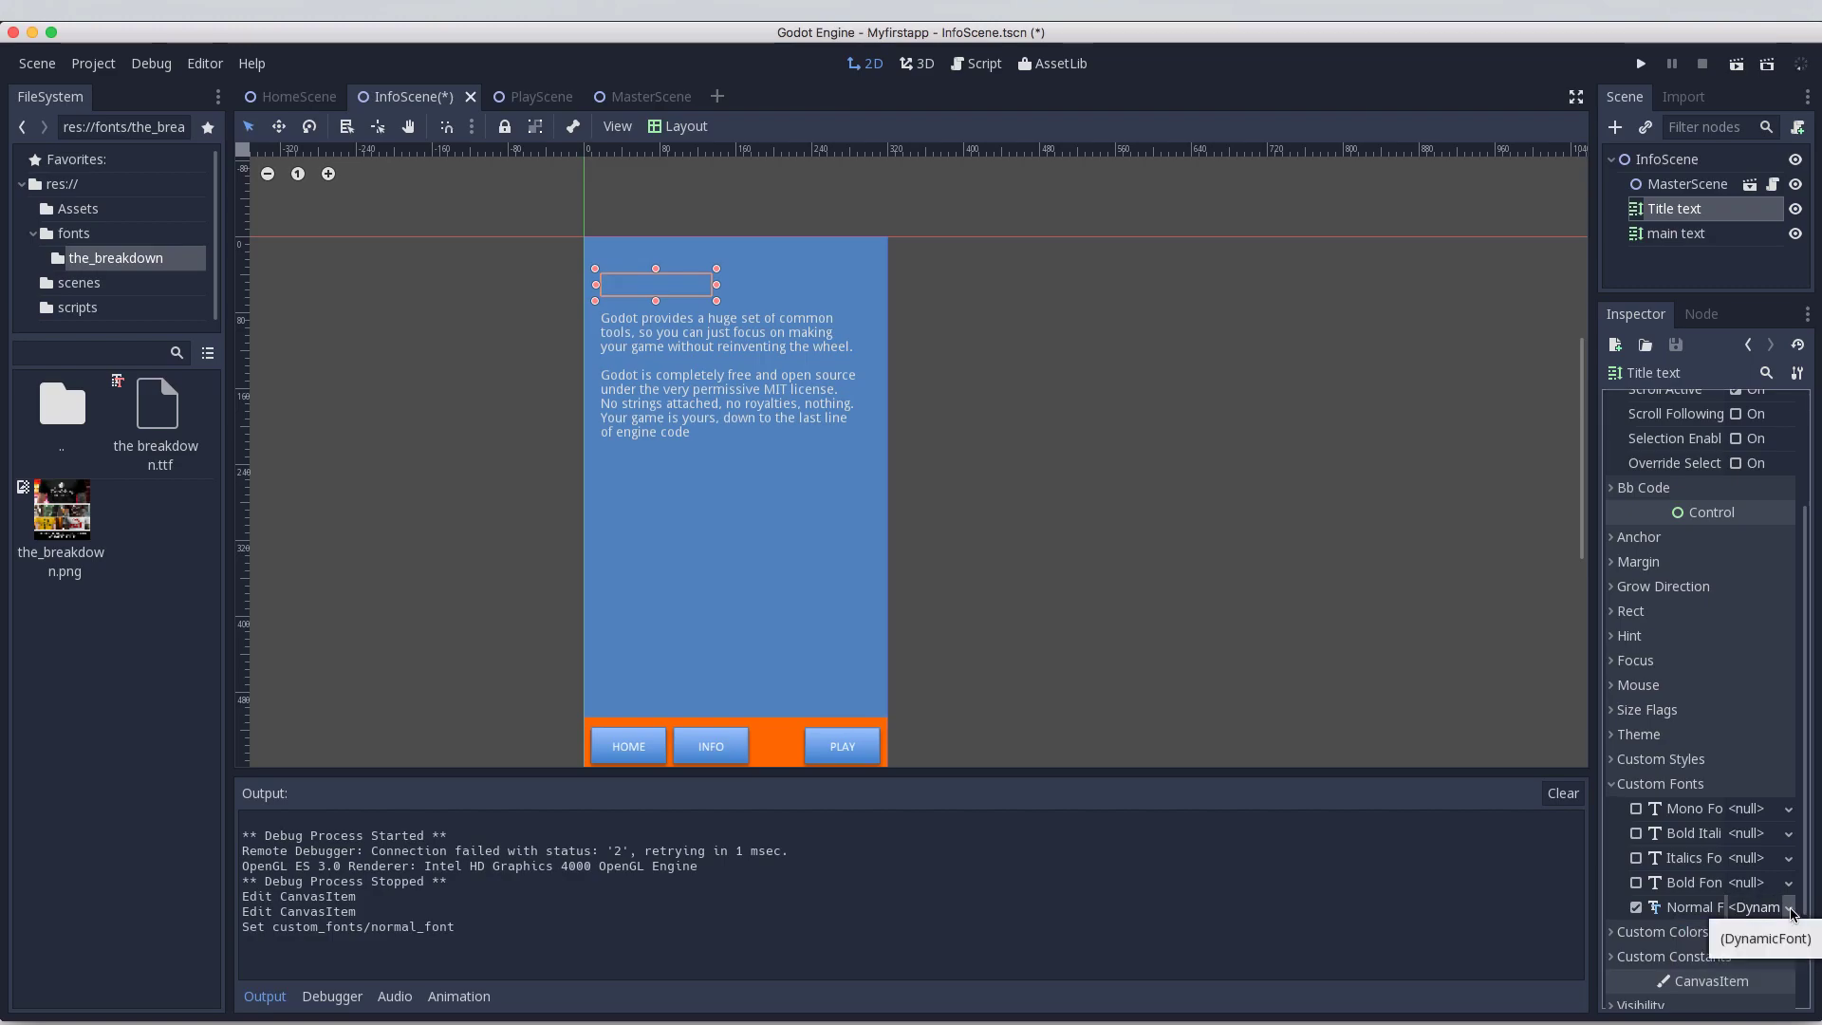
# Step: Edit the title's DynamicFont and assign the breakdown.ttf from the the_breakdown folder as its font data
pyautogui.click(1791, 910)
pyautogui.click(1728, 930)
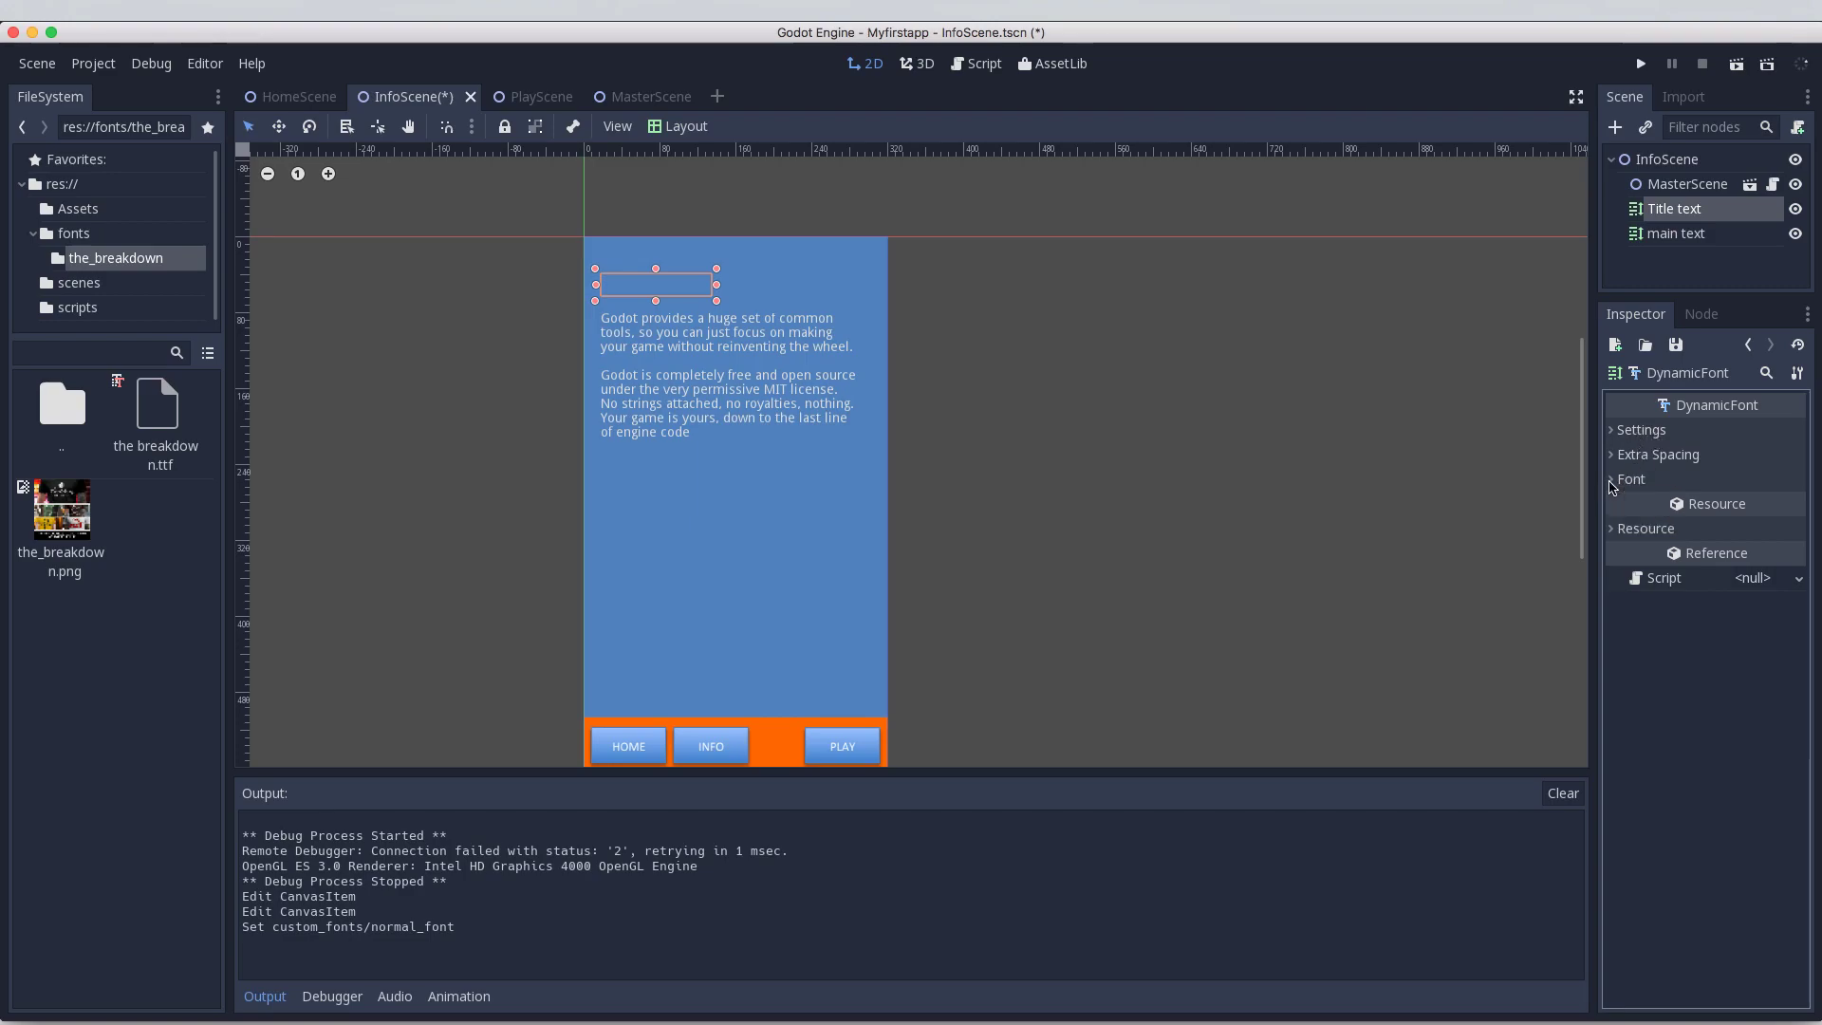
pyautogui.click(1613, 481)
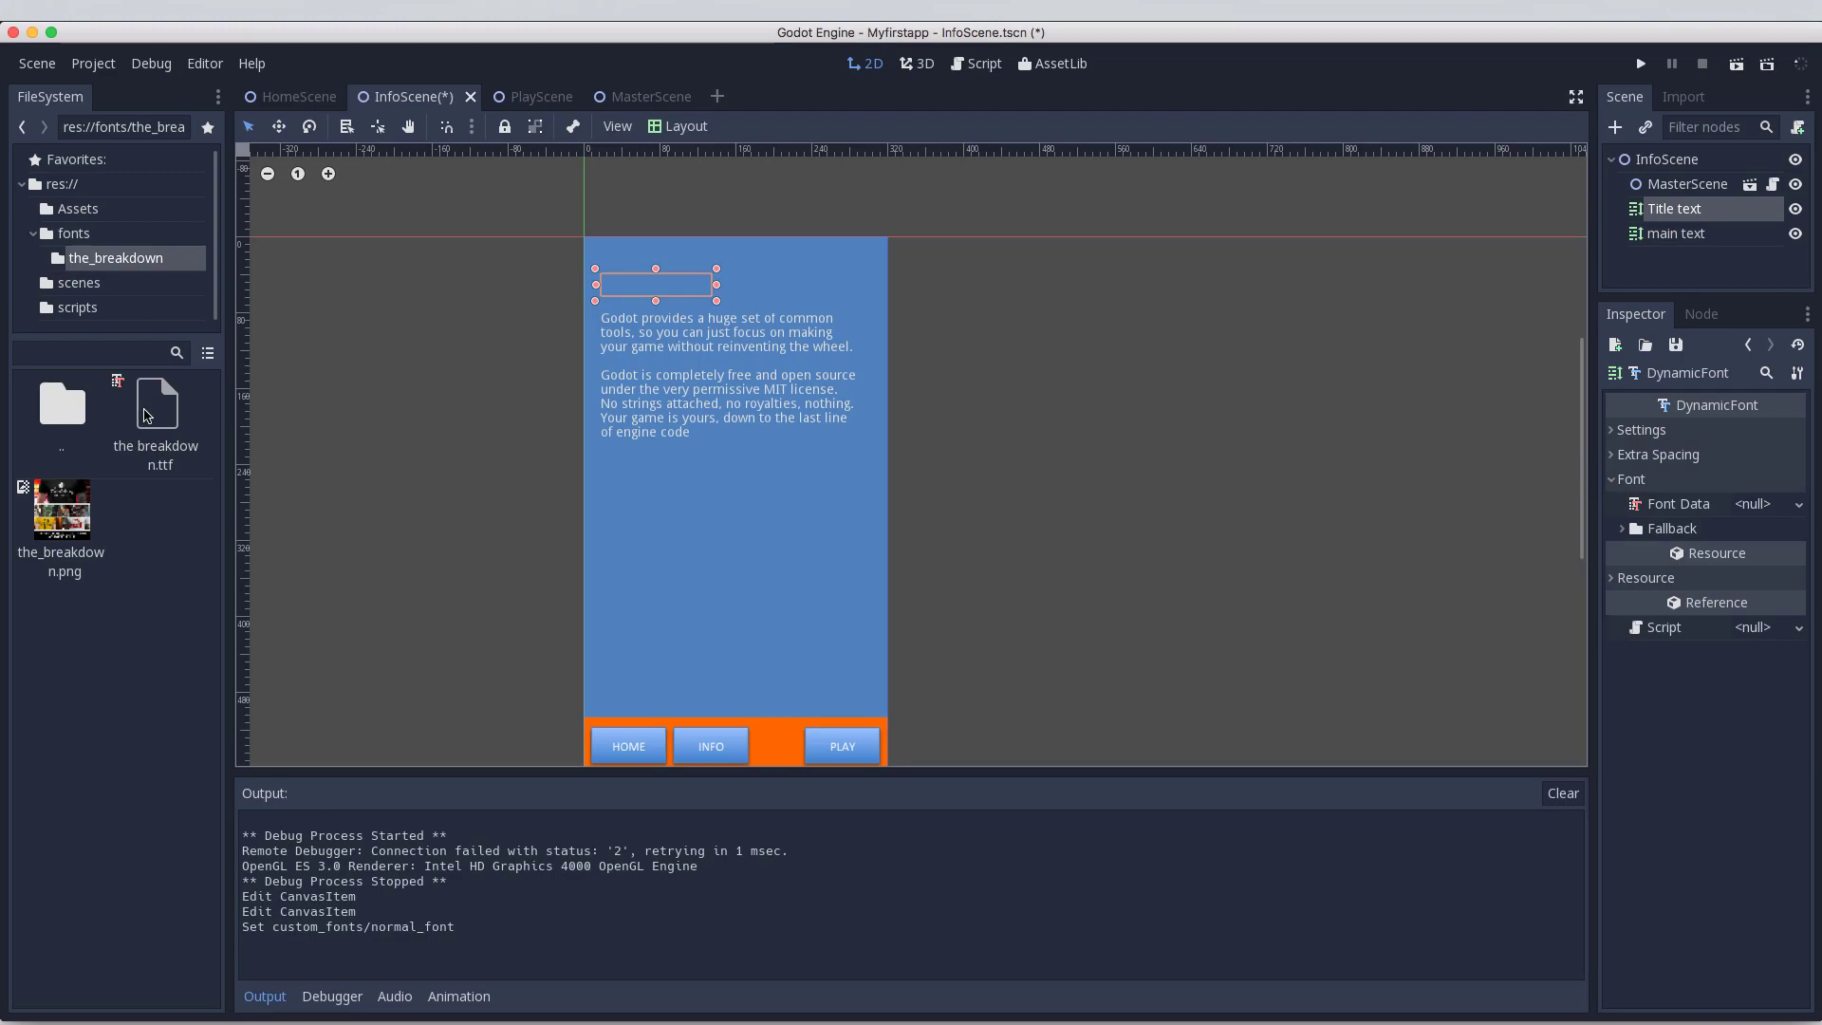
pyautogui.moveTo(147, 417); pyautogui.dragTo(1749, 505)
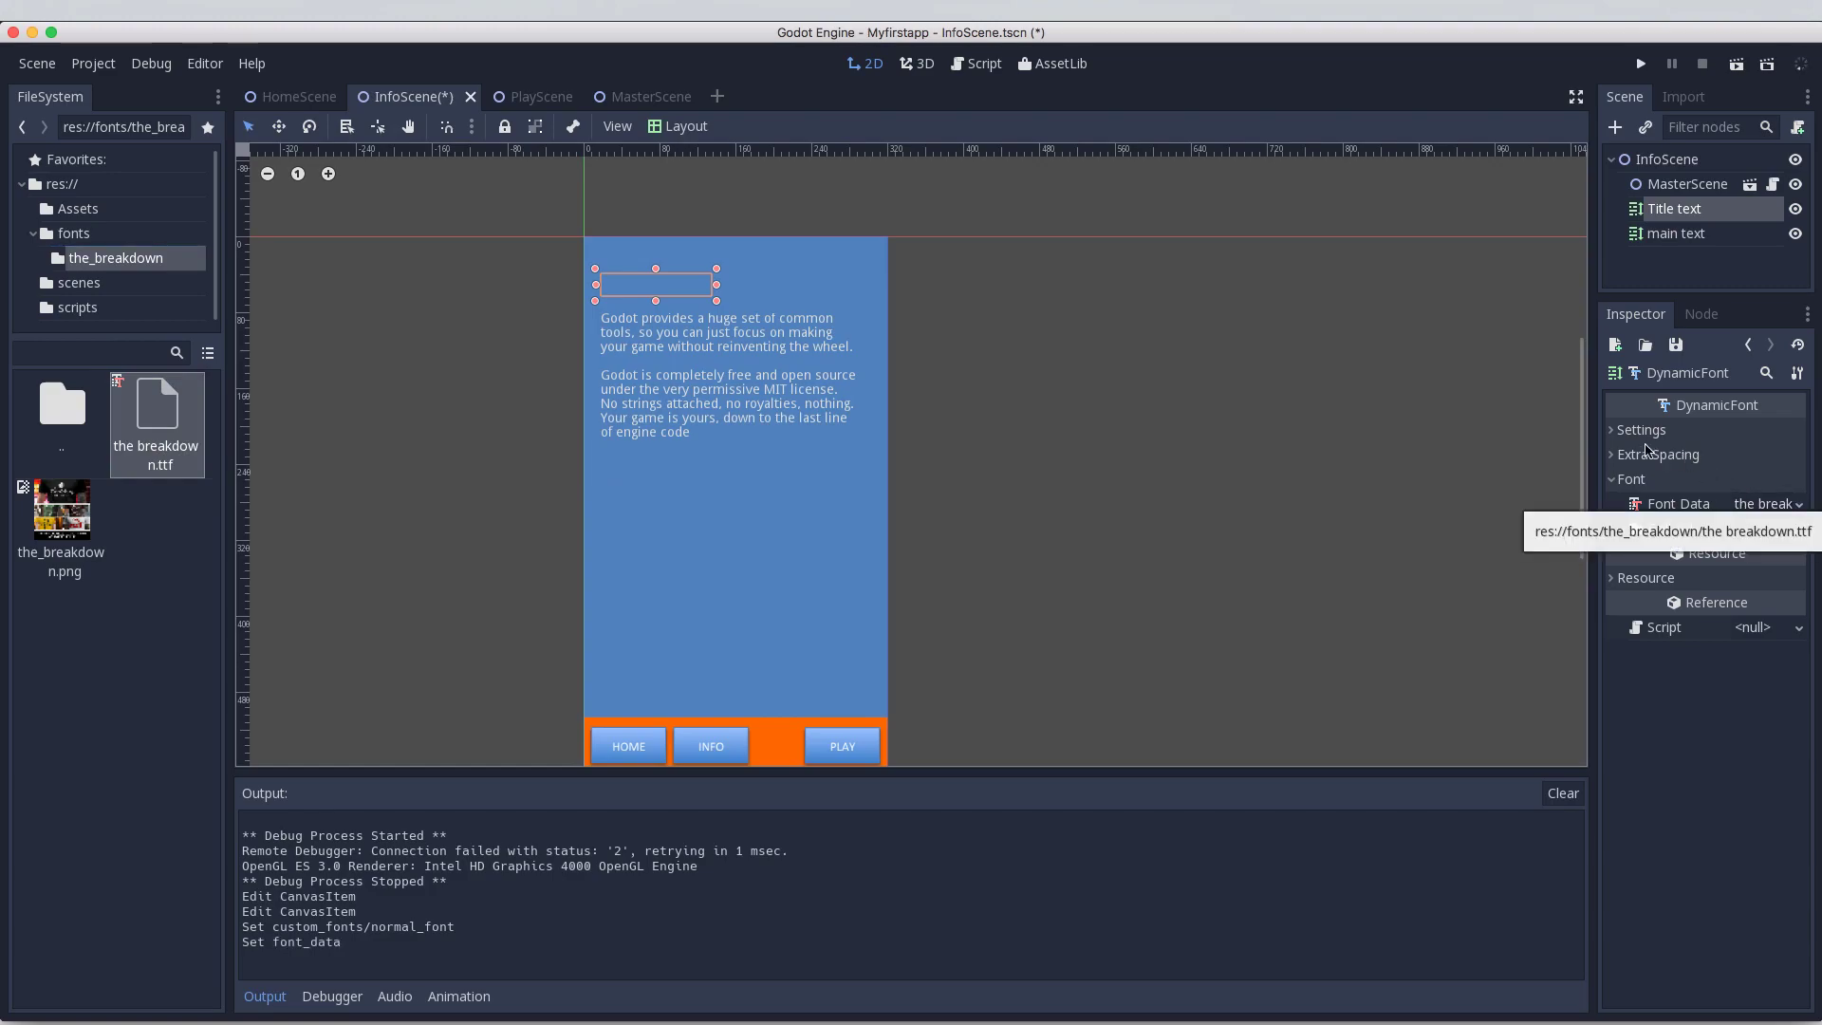
# Step: Set the title font's size to 32 and enlarge the title box so the whole Info Page text fits
pyautogui.click(1614, 433)
pyautogui.click(1755, 456)
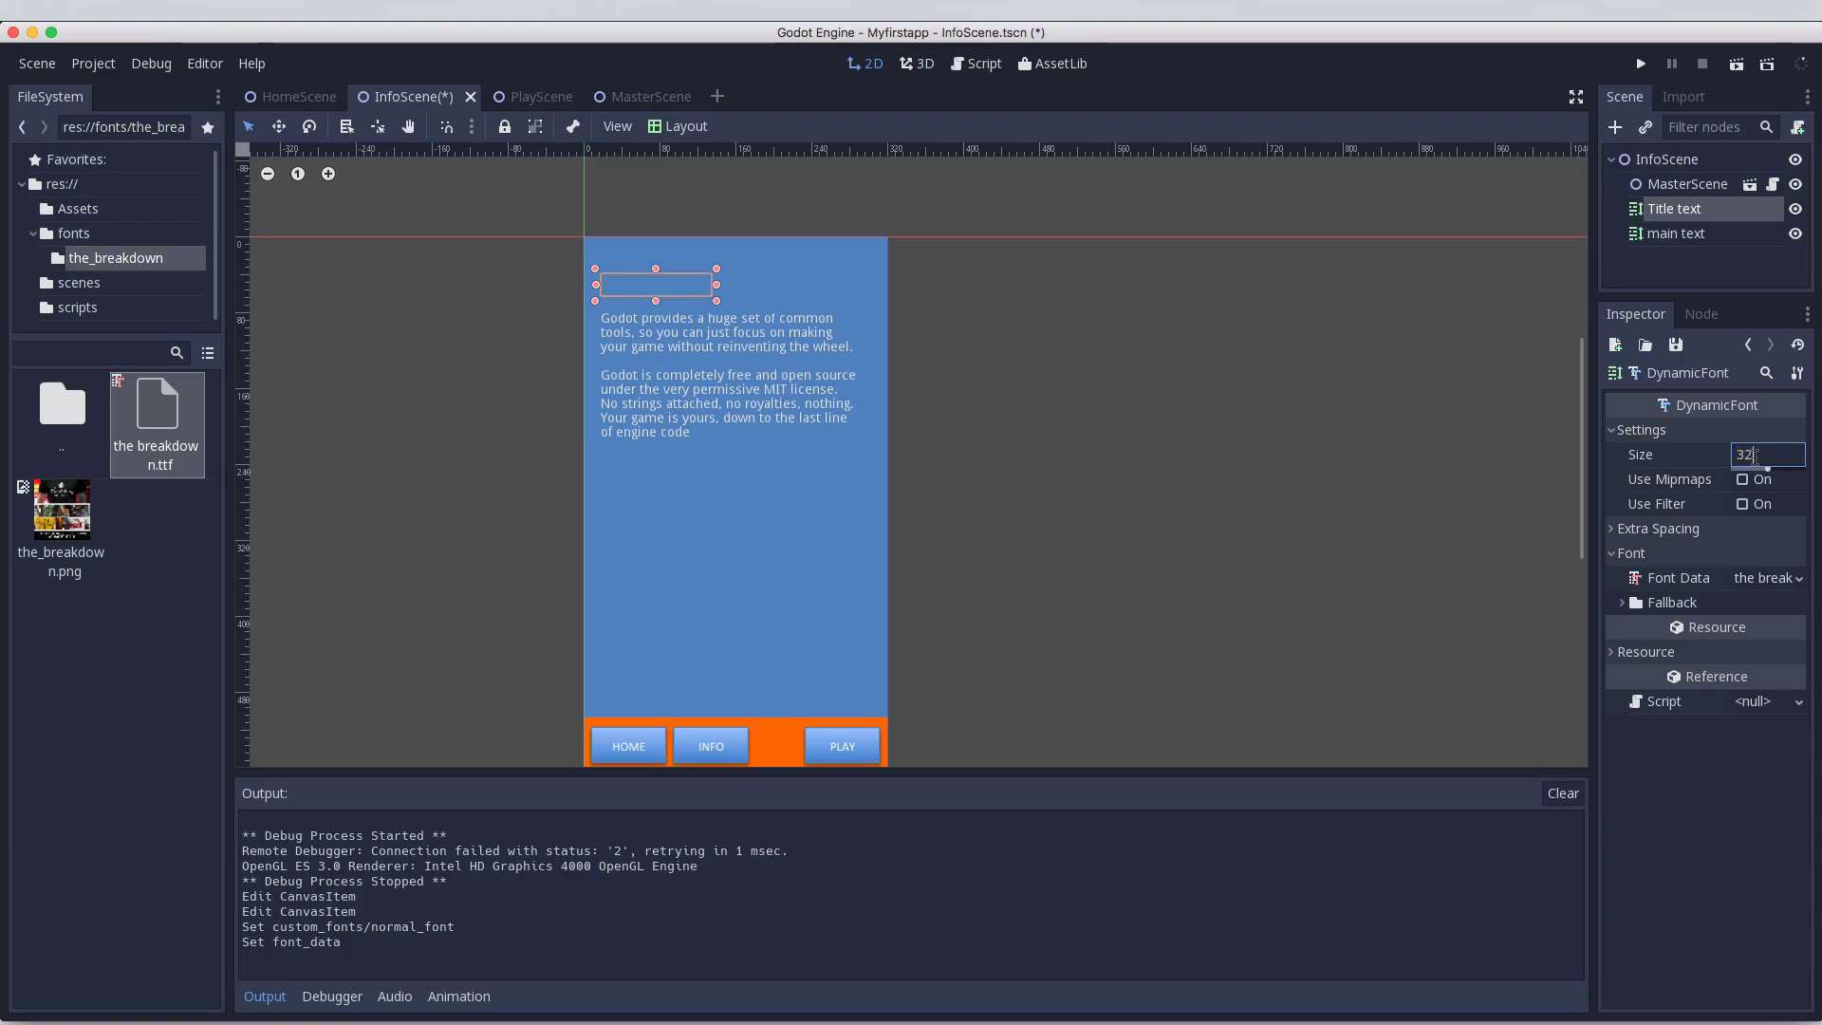
pyautogui.press('Return')
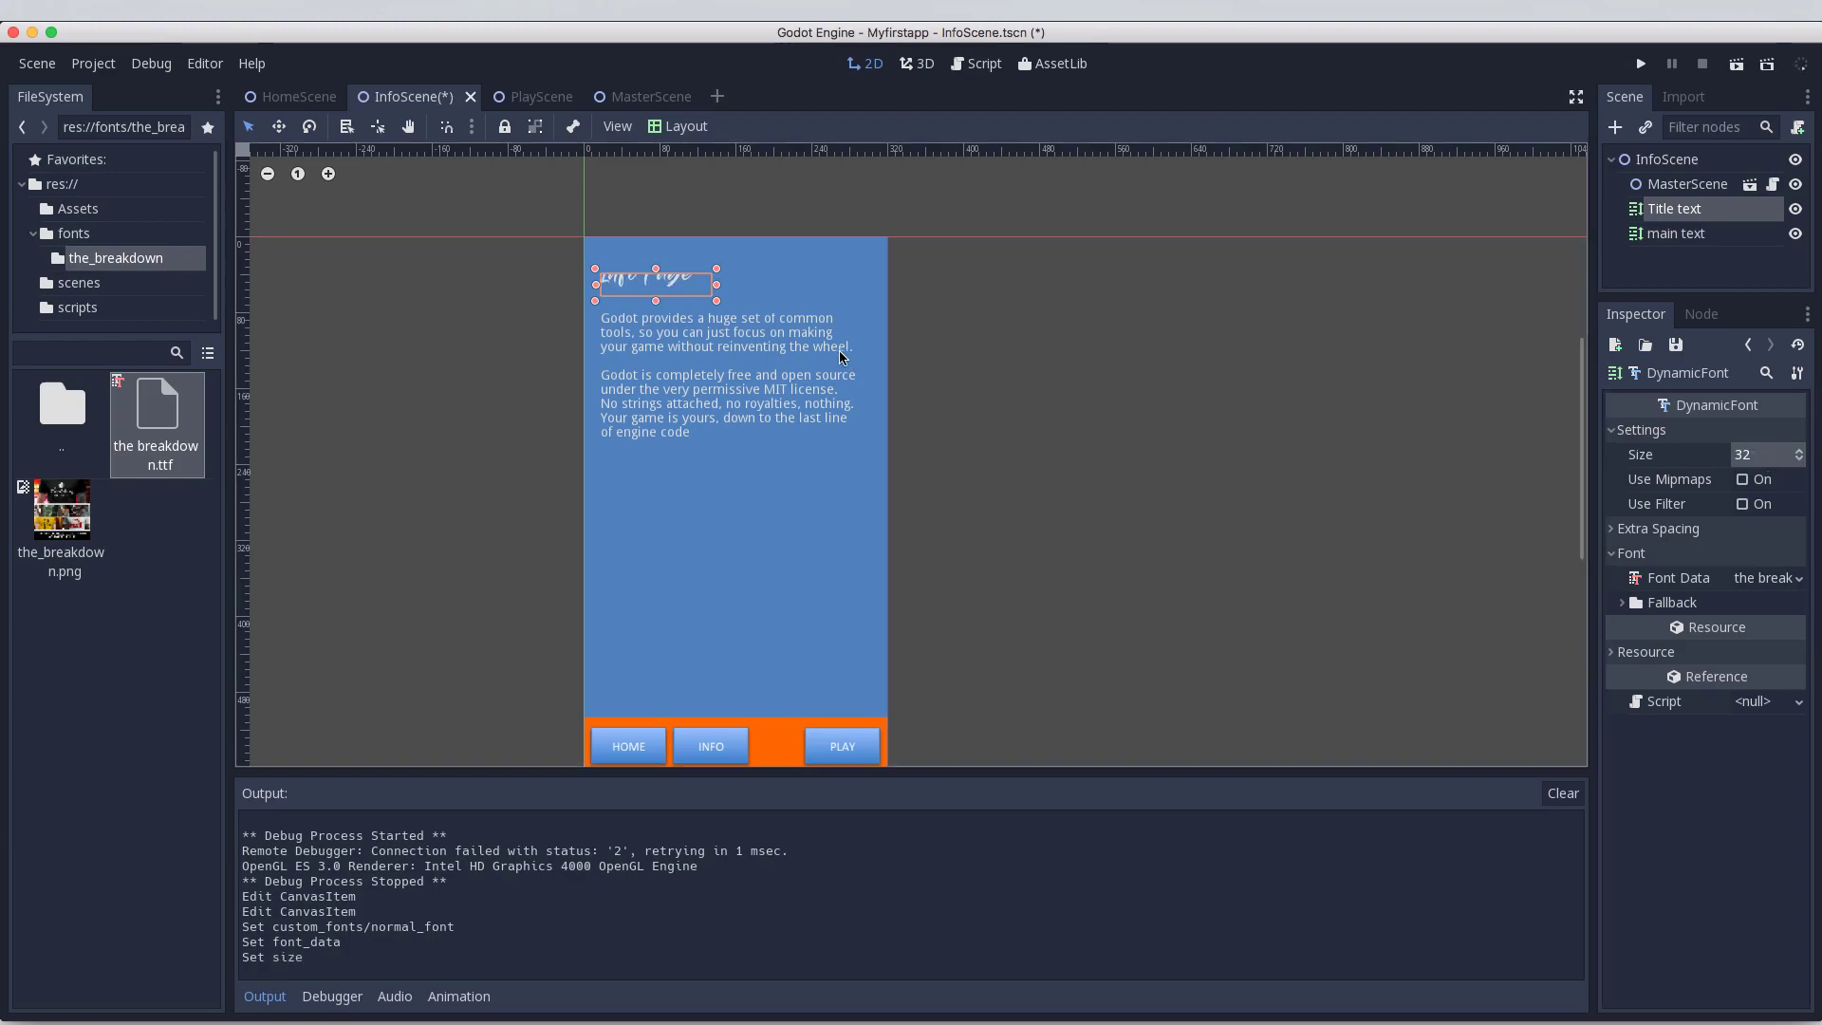
pyautogui.moveTo(733, 313); pyautogui.dragTo(784, 322)
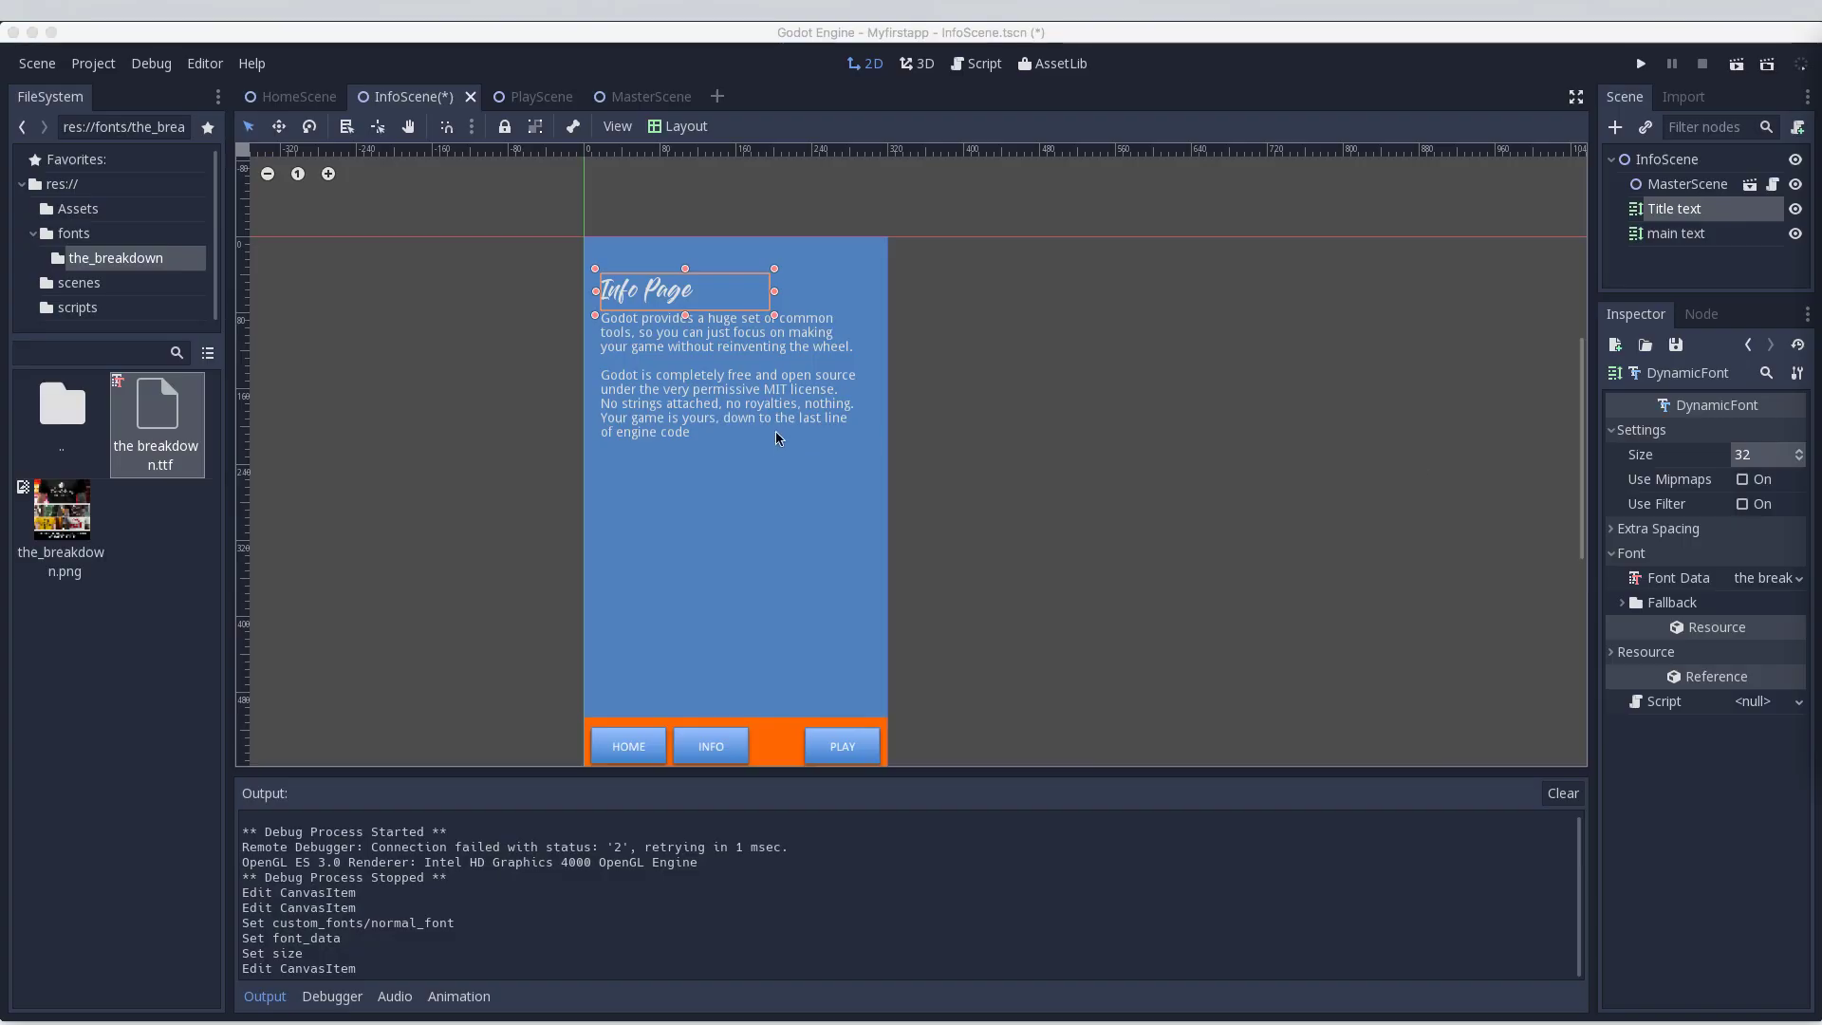
pyautogui.click(739, 402)
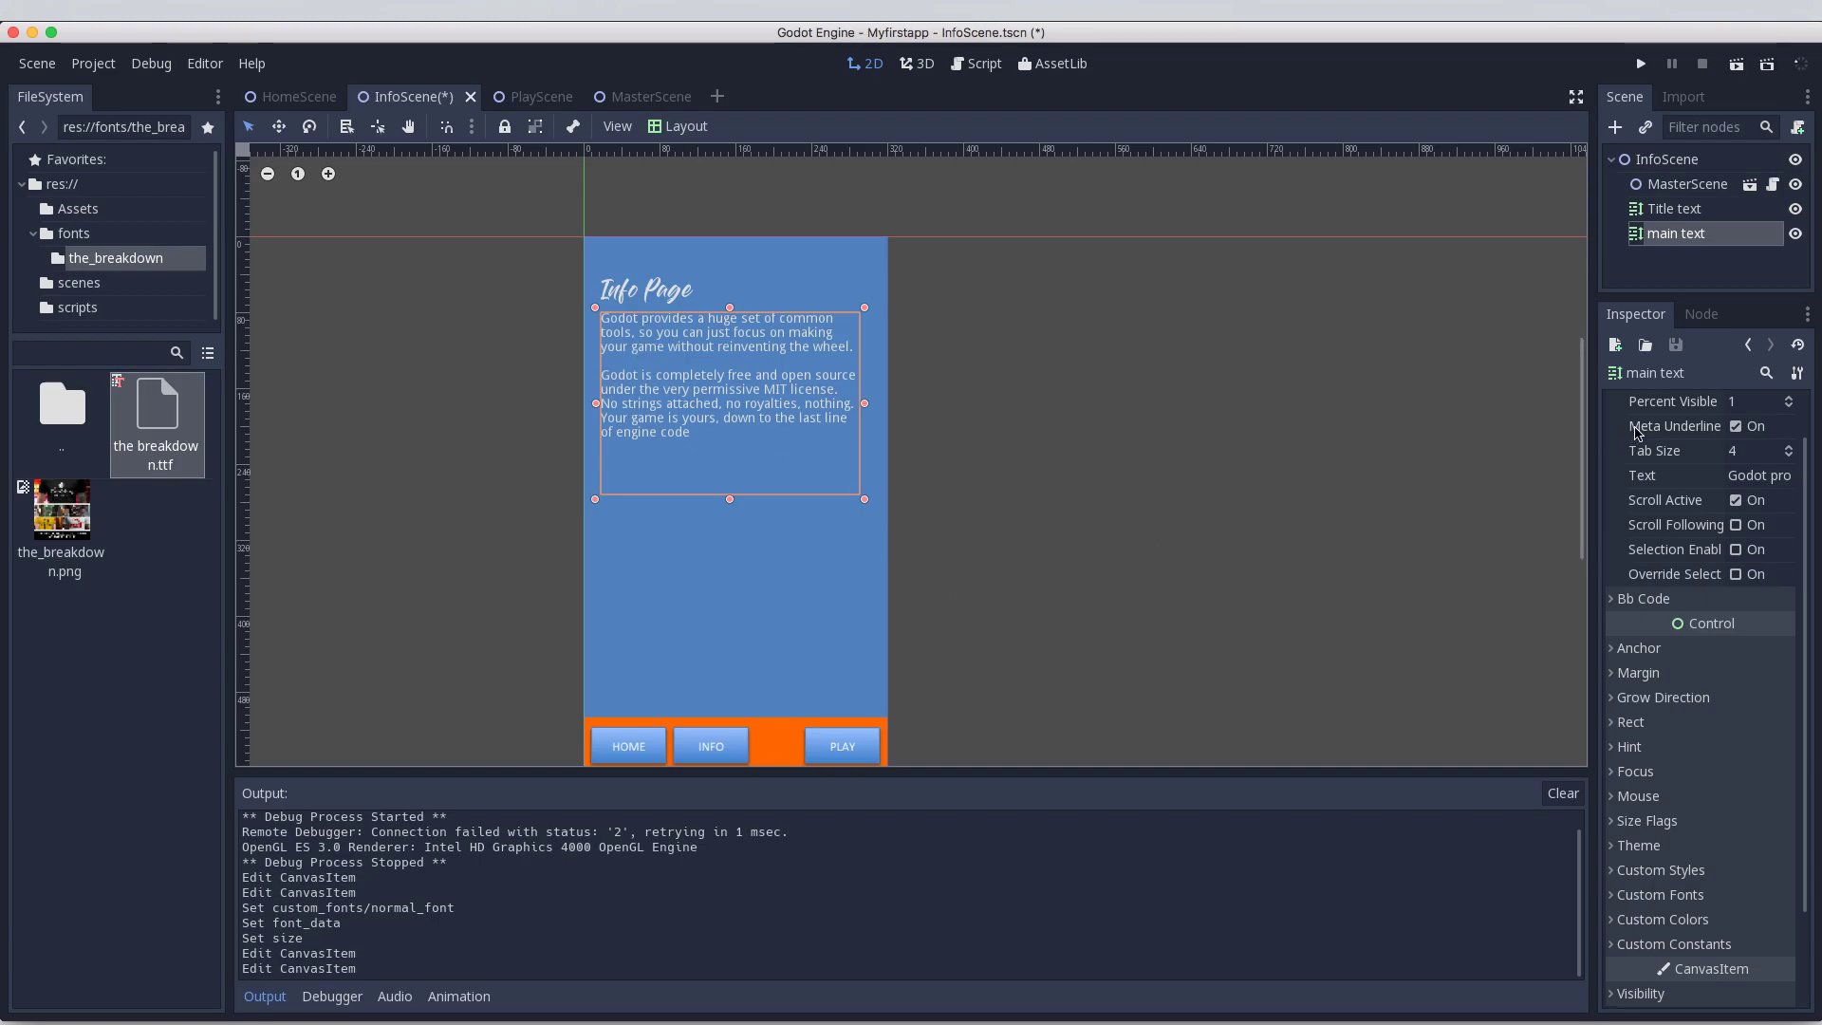
pyautogui.click(1750, 346)
pyautogui.click(1750, 347)
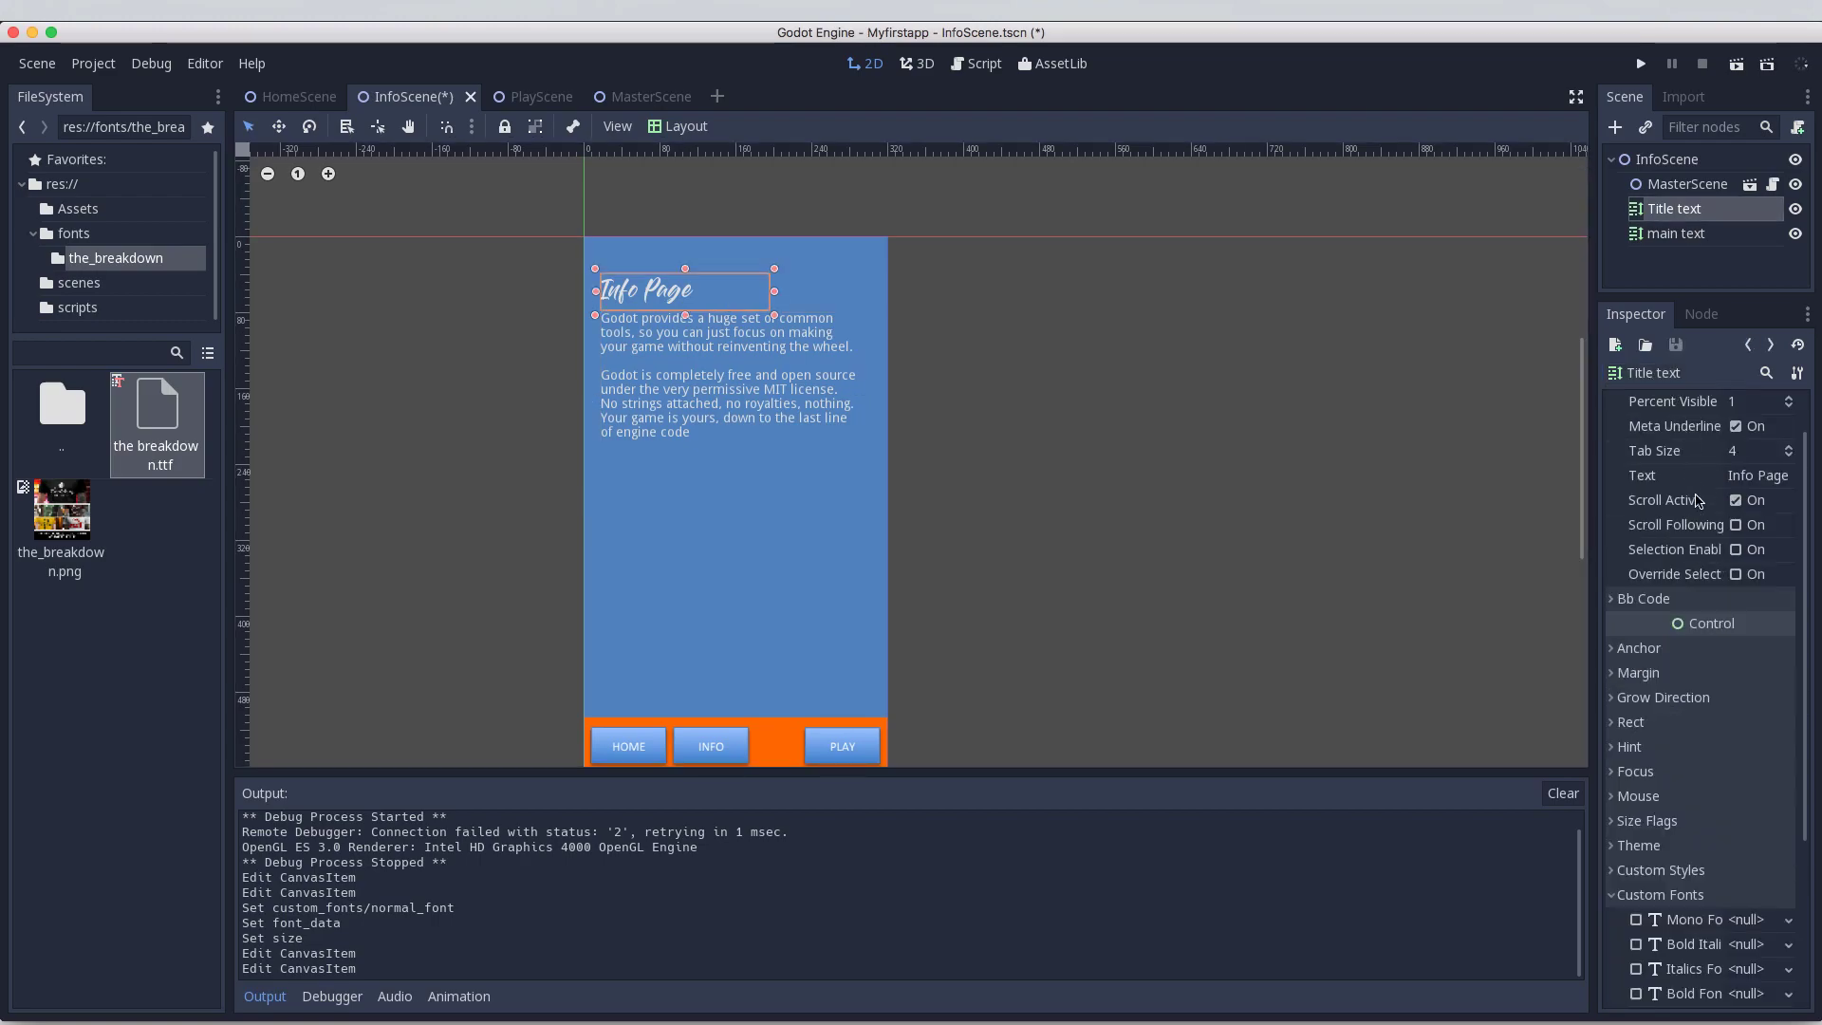
pyautogui.click(1665, 234)
pyautogui.click(1668, 211)
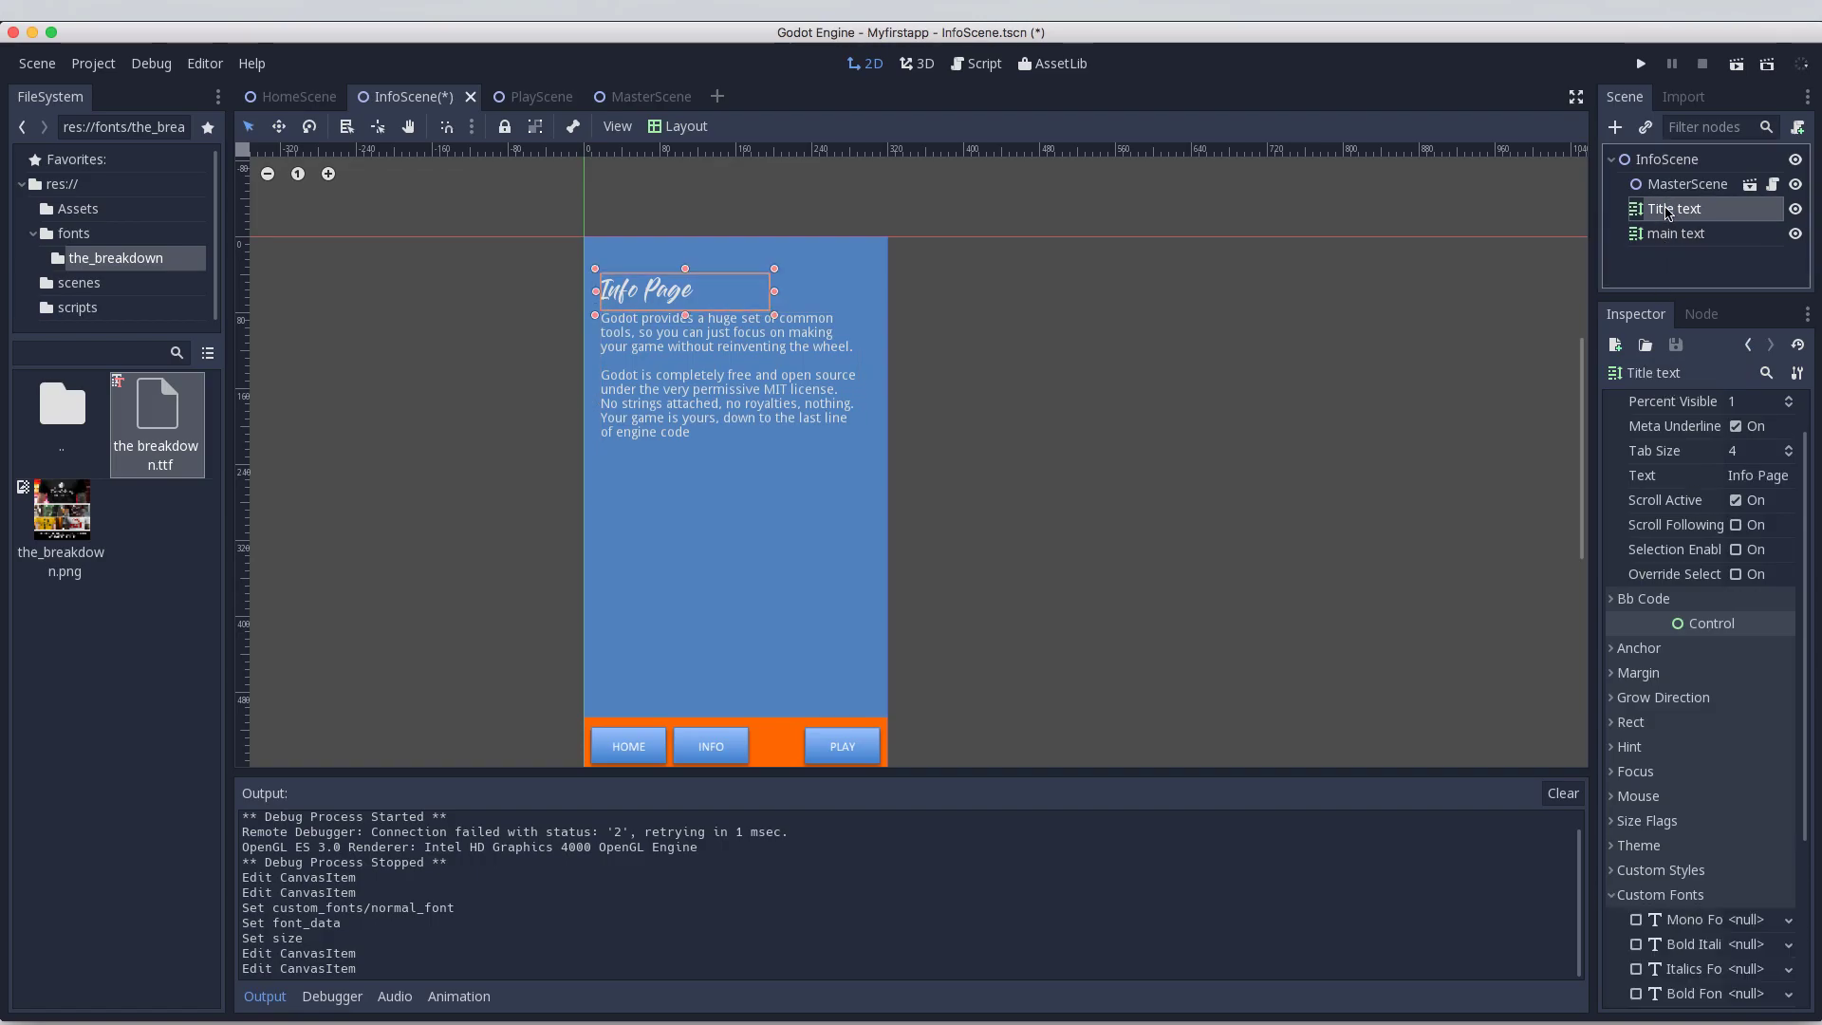
# Step: Give the main text label a new DynamicFont as its custom normal font
pyautogui.click(1668, 234)
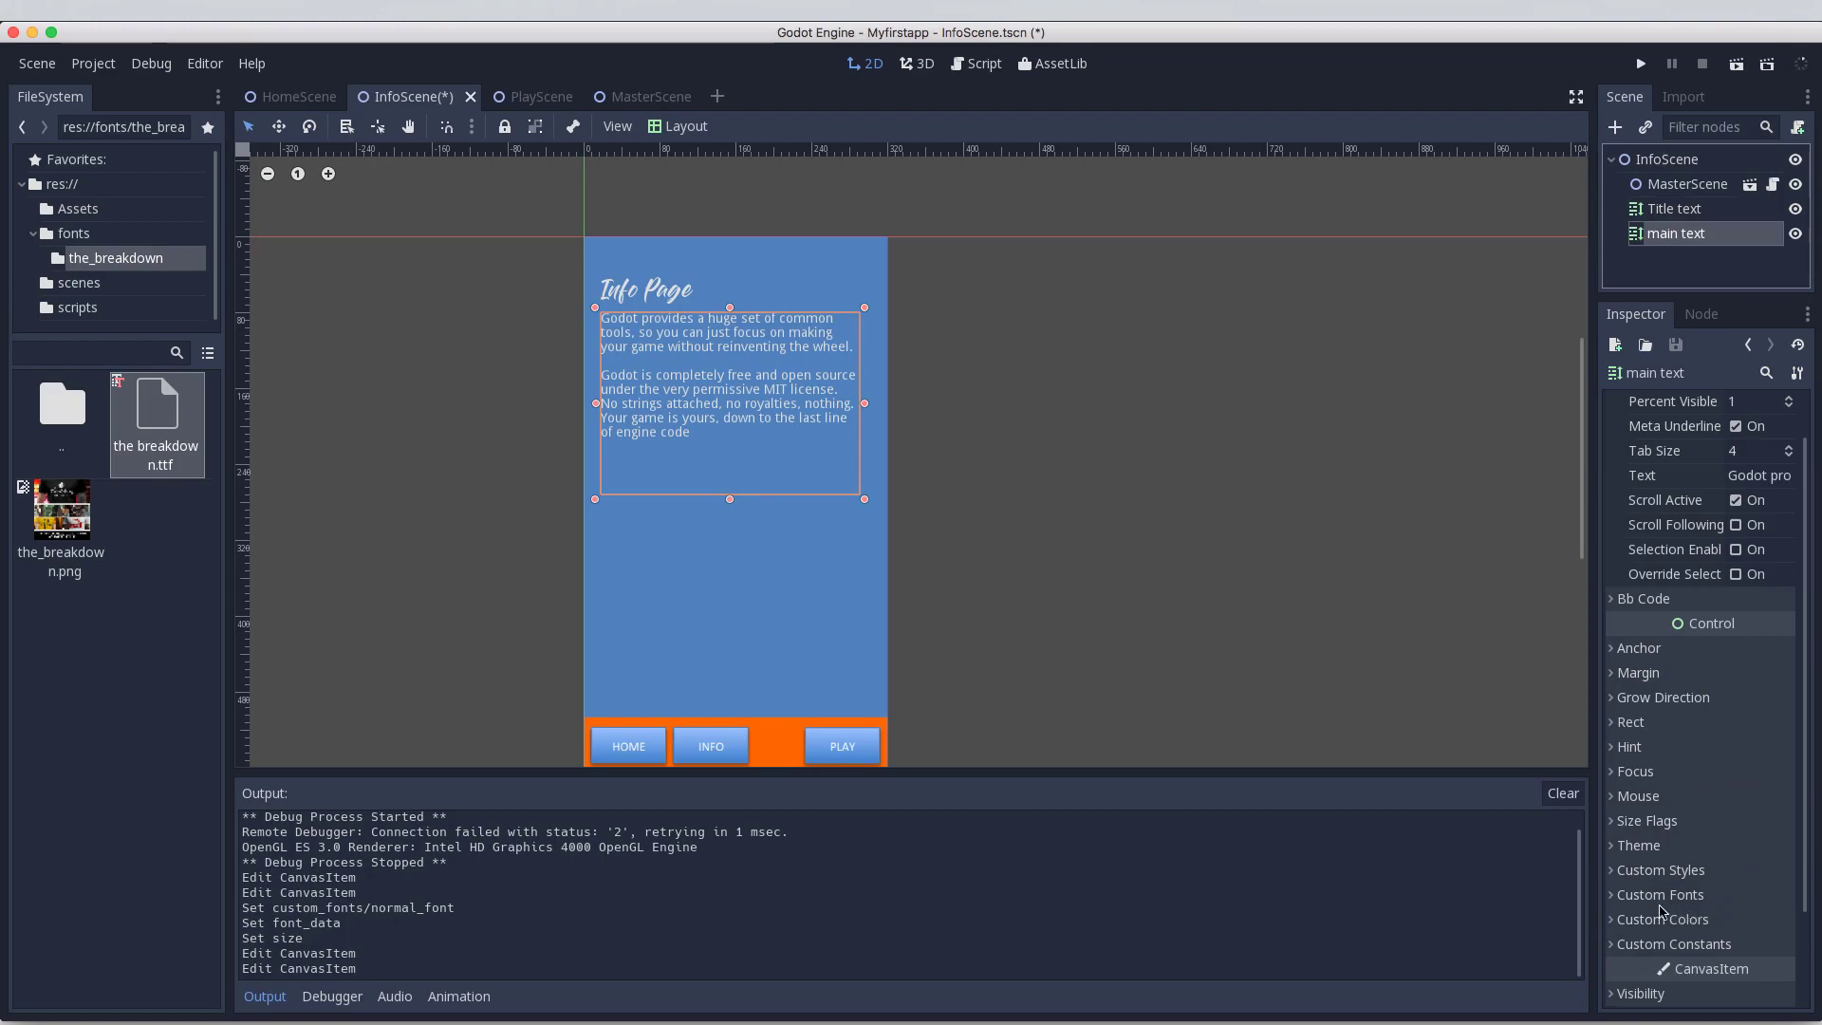
pyautogui.click(1613, 897)
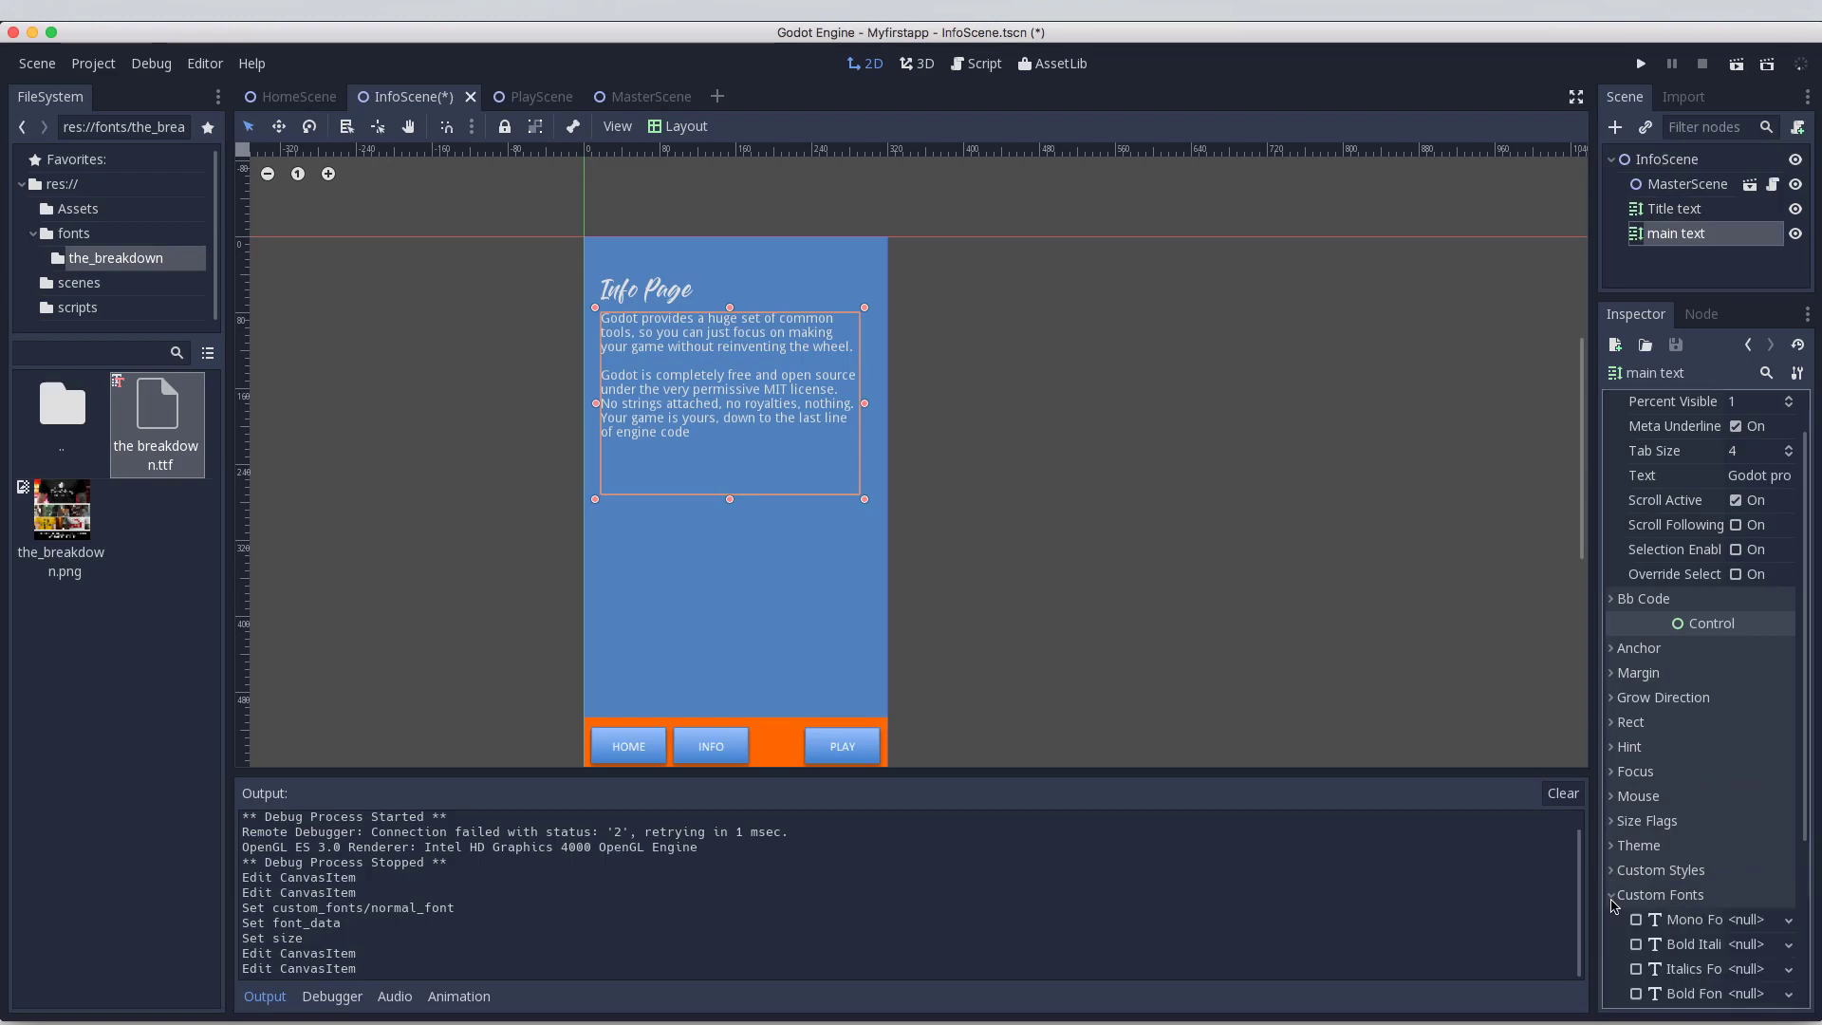
pyautogui.scroll(-1, 1806, 883)
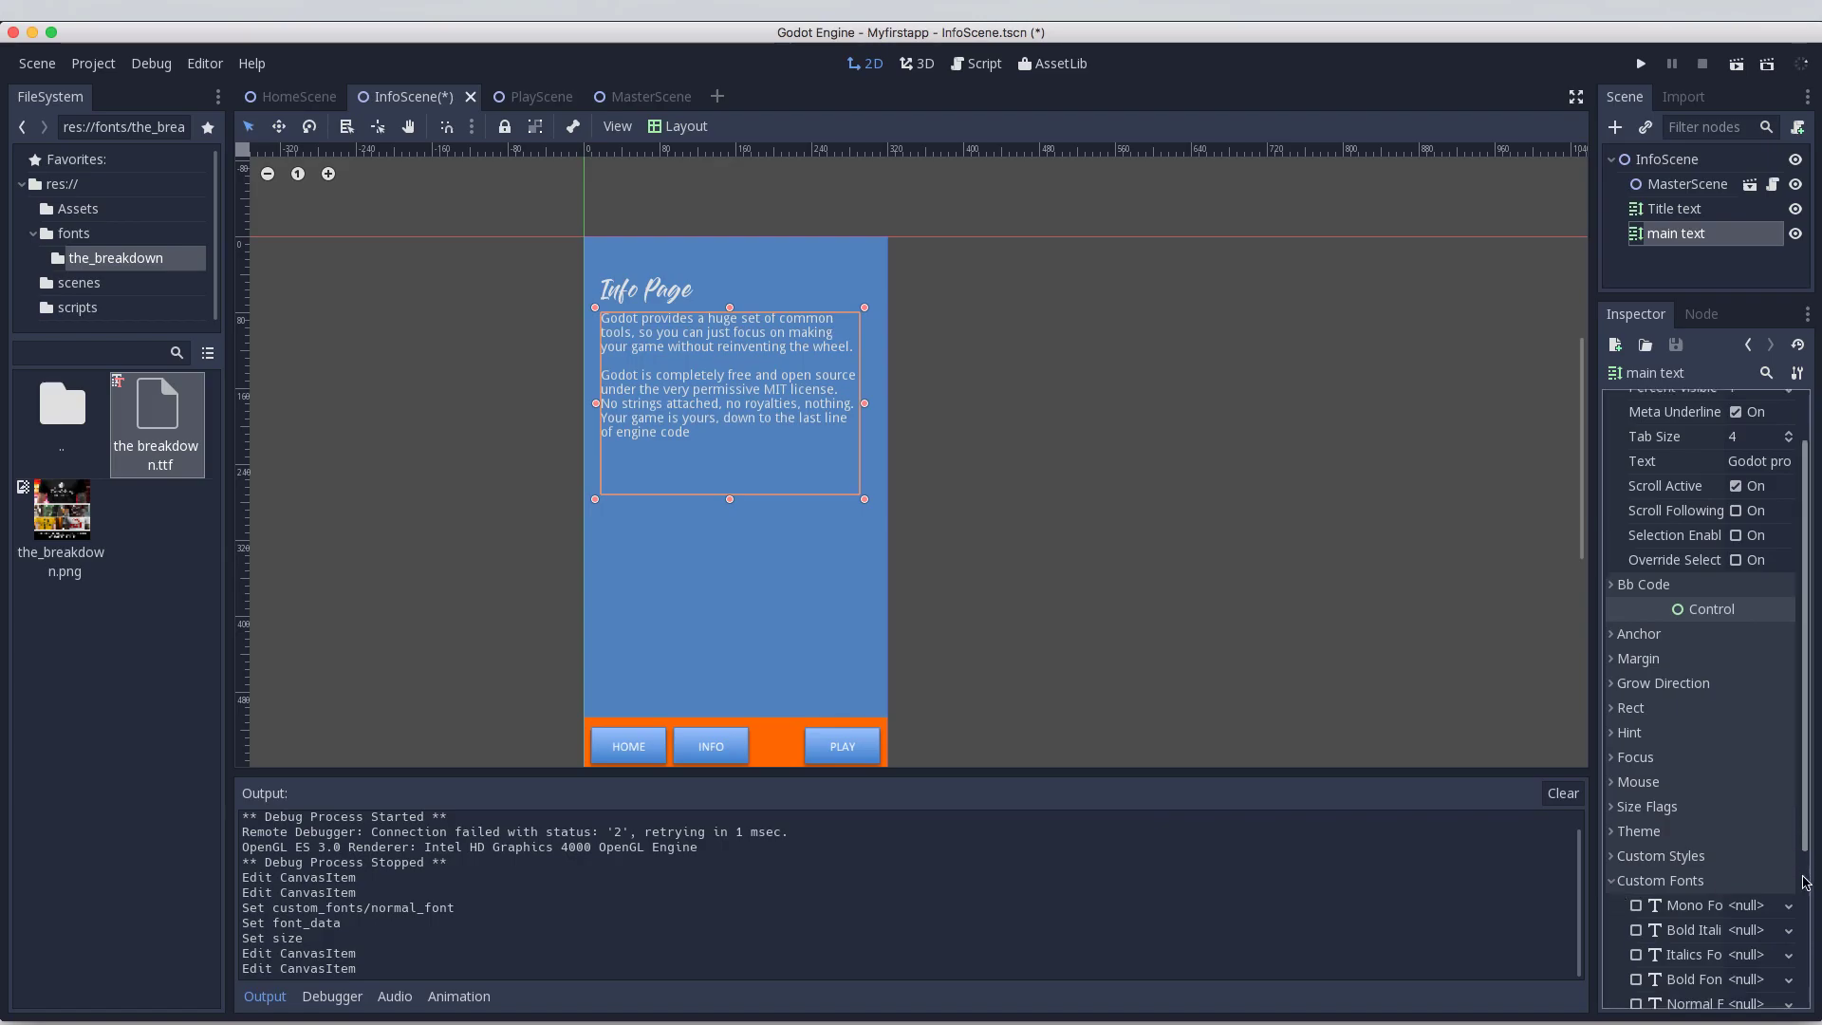
pyautogui.scroll(-2, 1806, 883)
pyautogui.click(1789, 949)
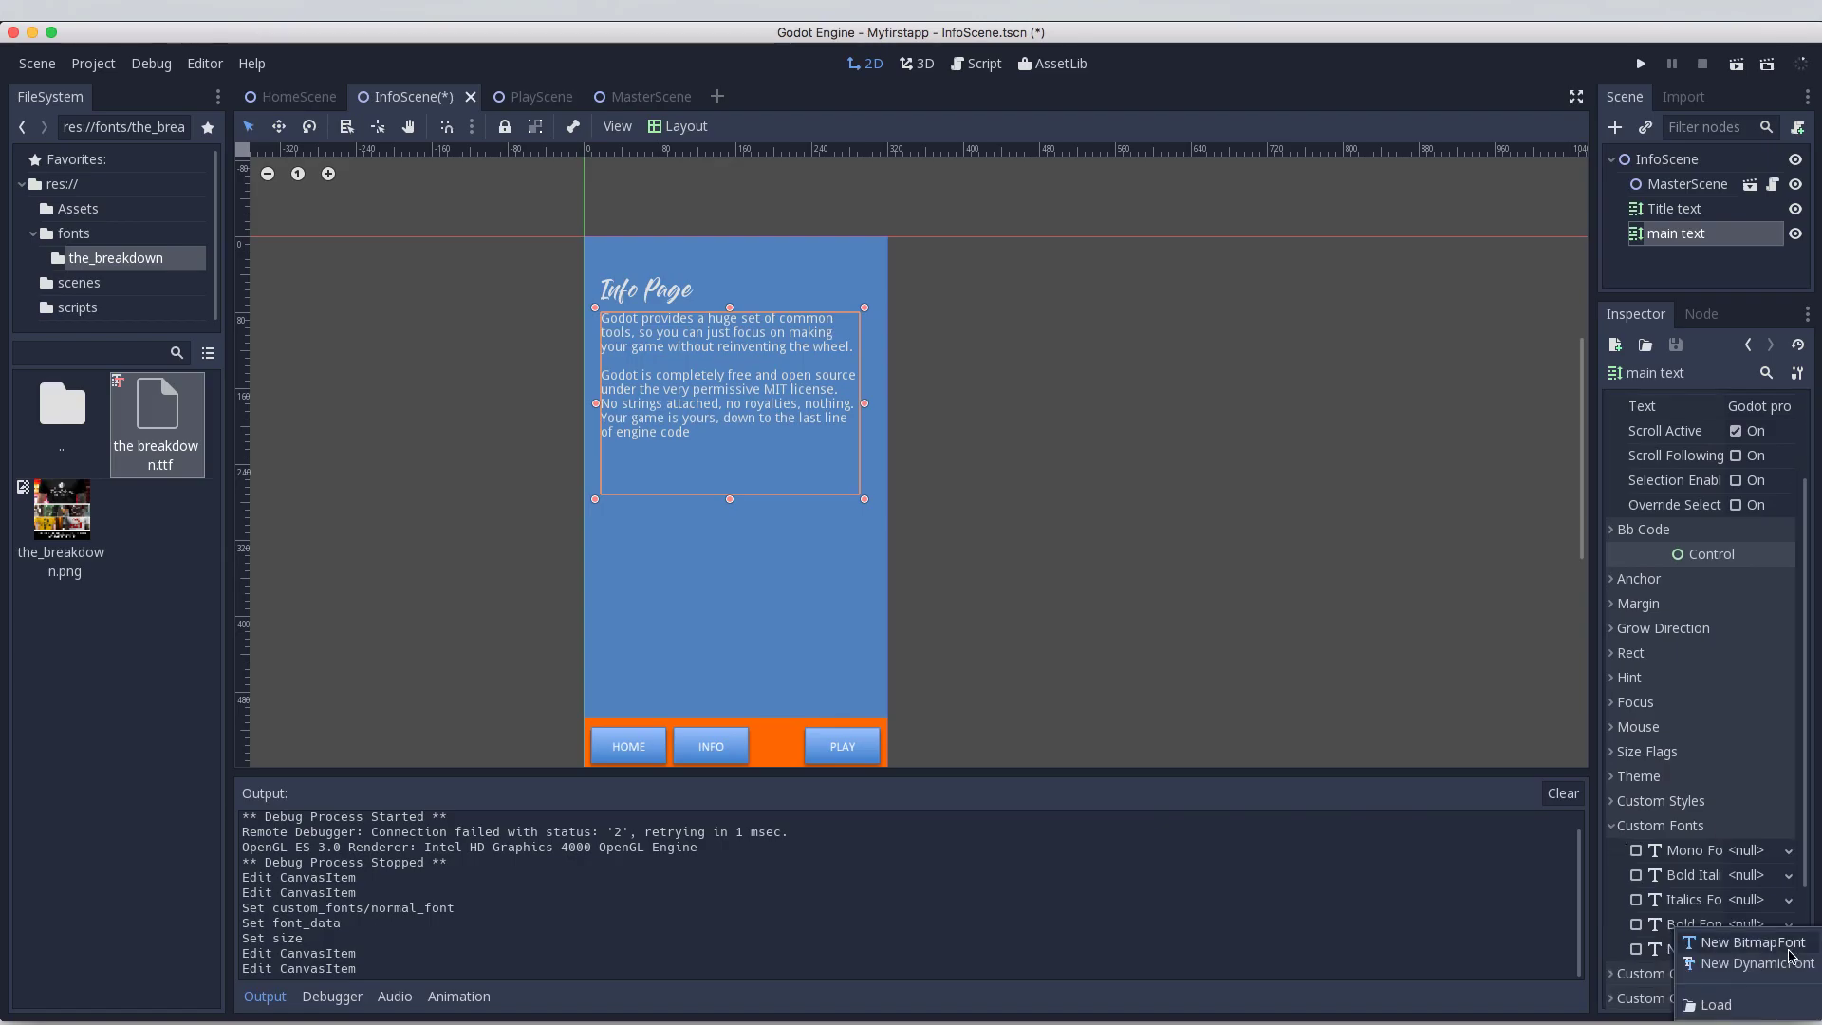
pyautogui.click(1763, 963)
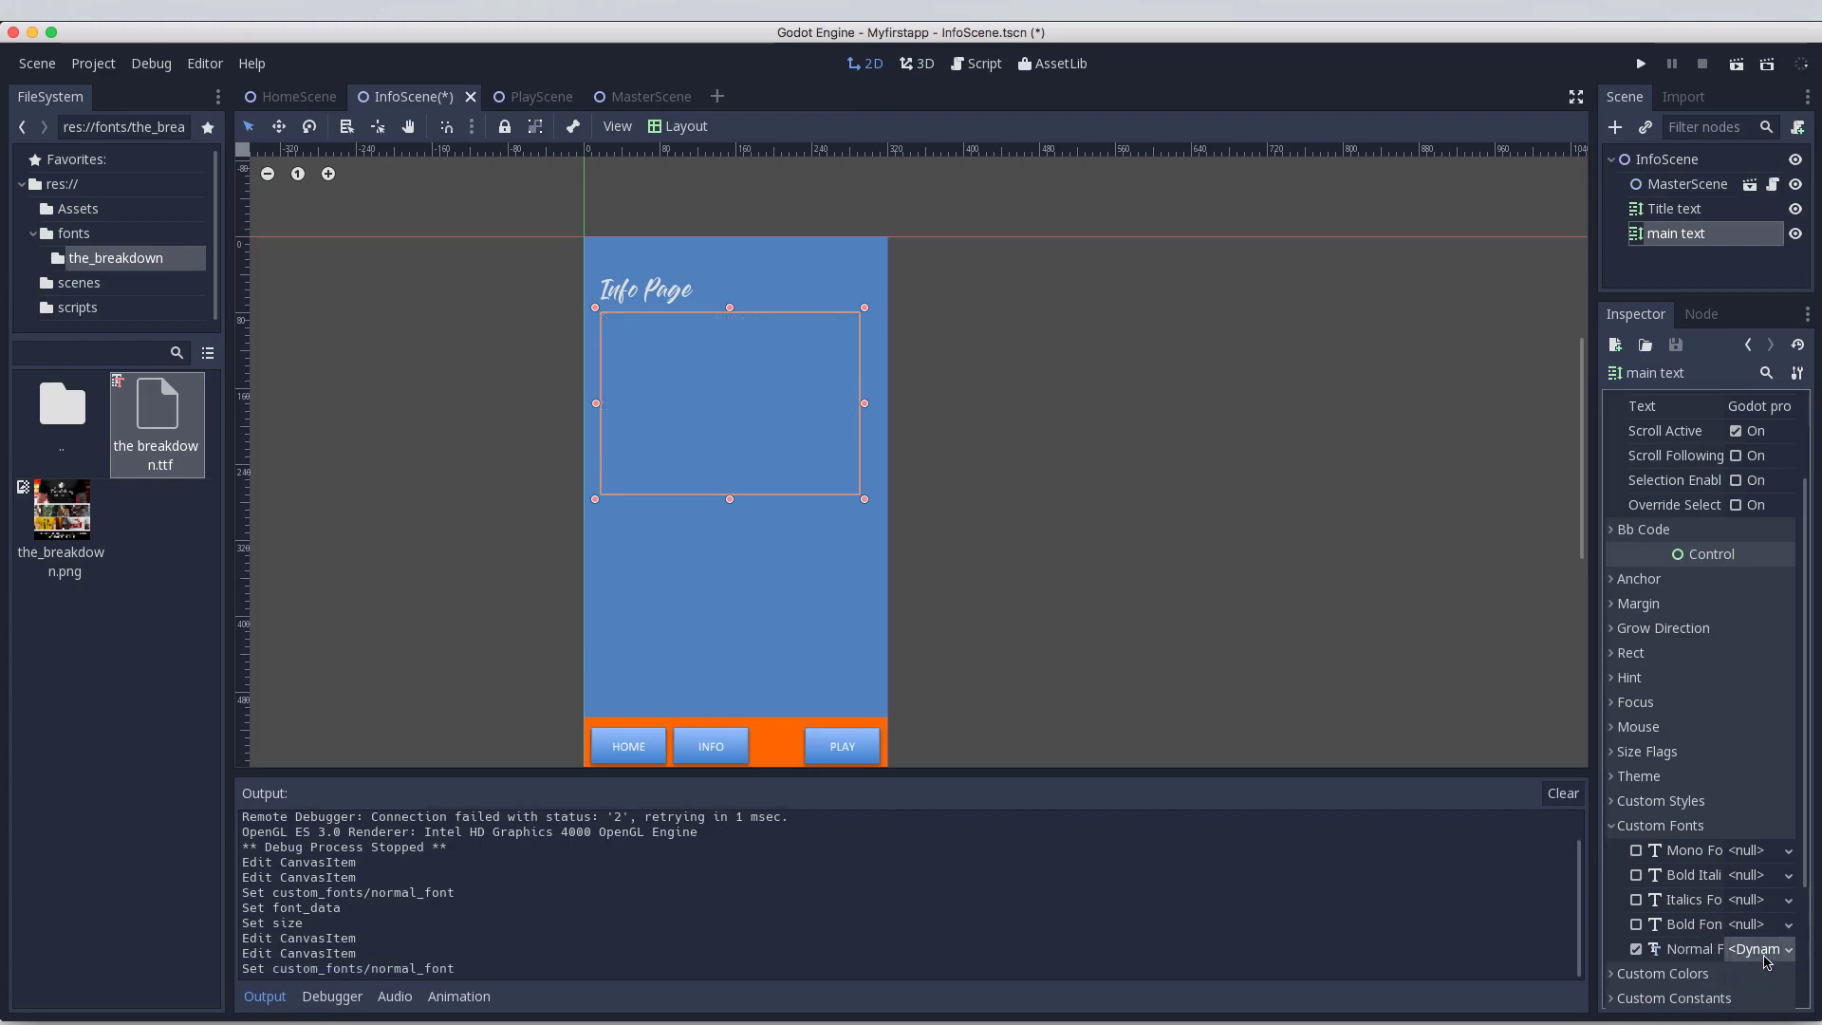
# Step: Edit the main text's DynamicFont and assign the breakdown.ttf as its font data
pyautogui.click(1789, 951)
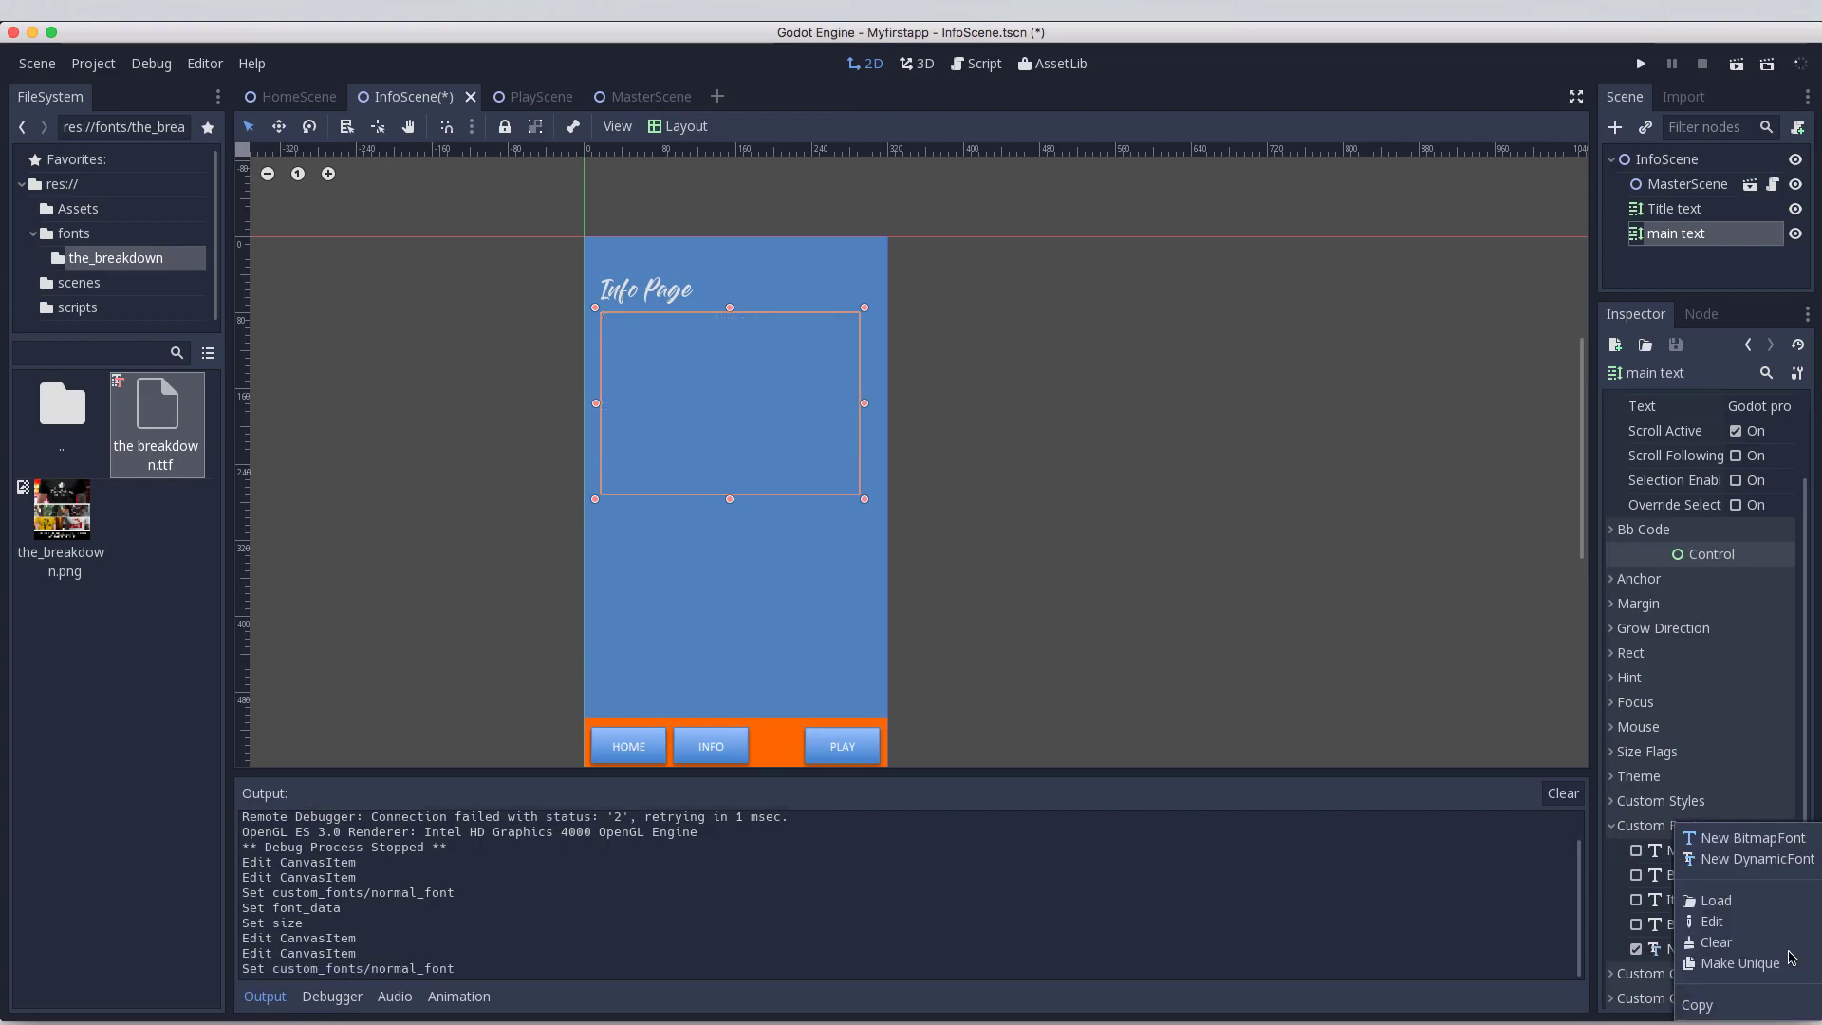
pyautogui.click(1713, 921)
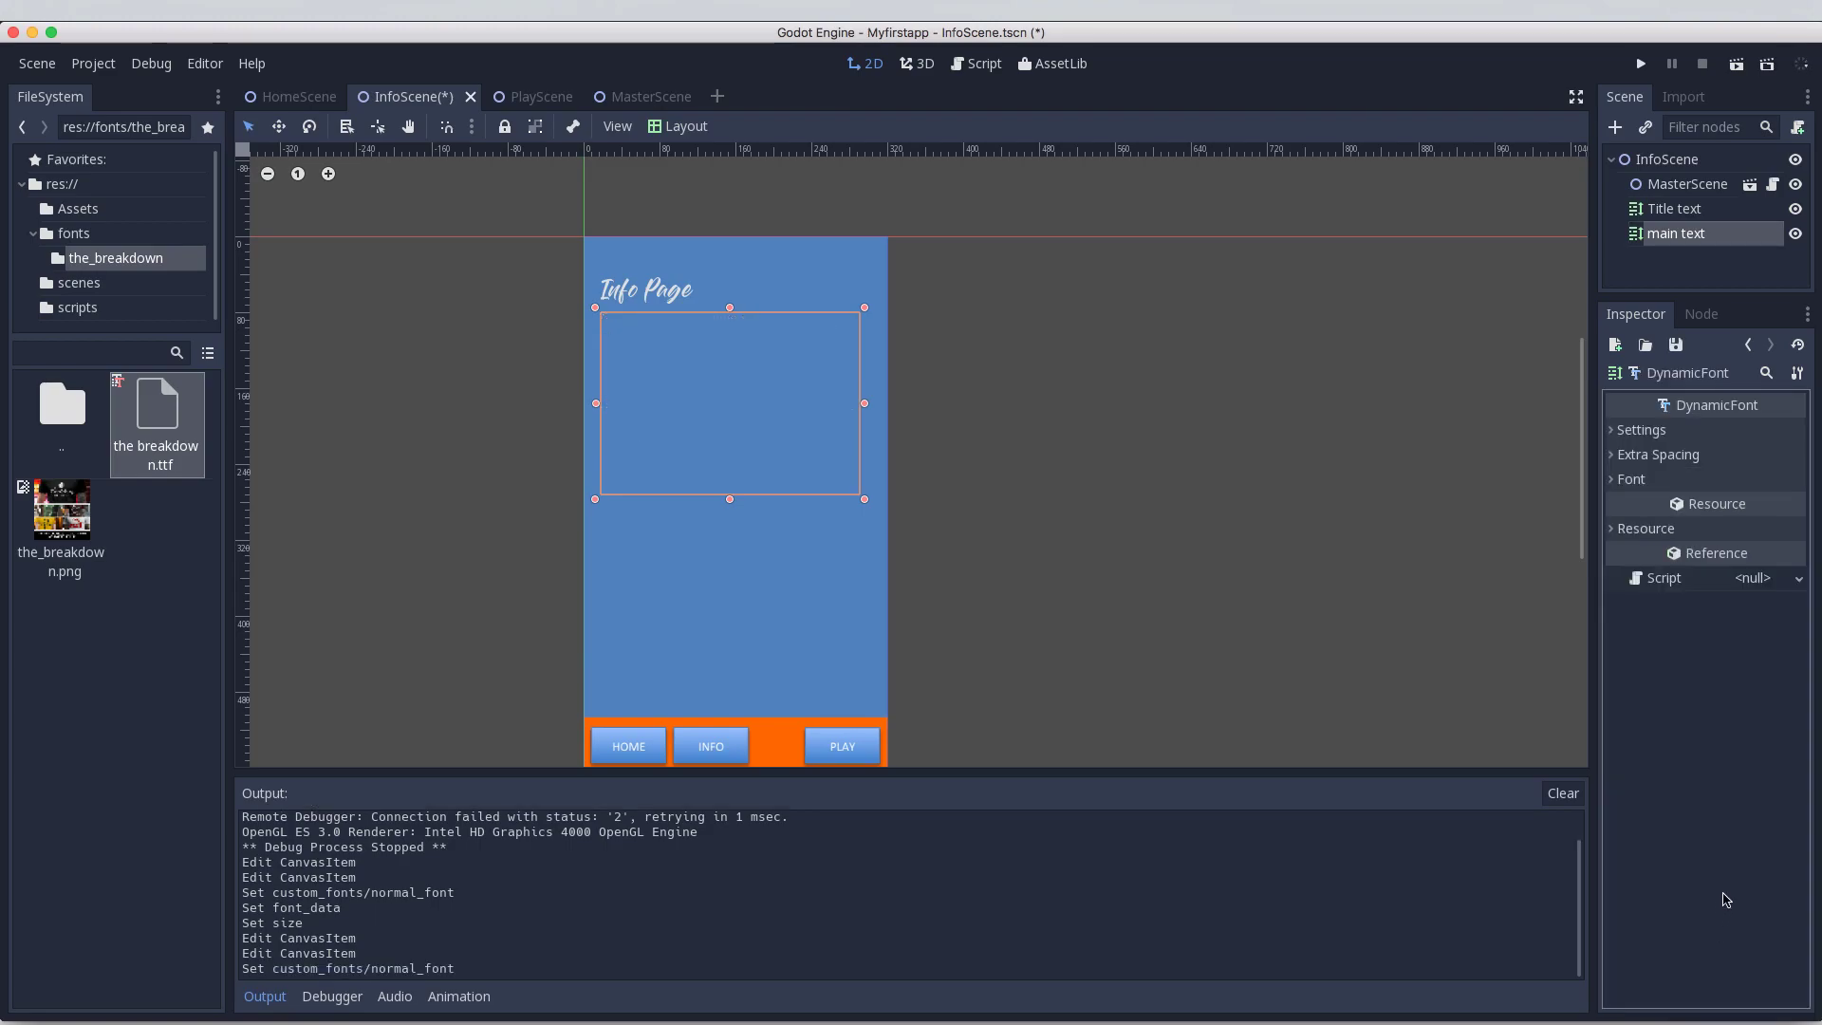
pyautogui.click(1749, 346)
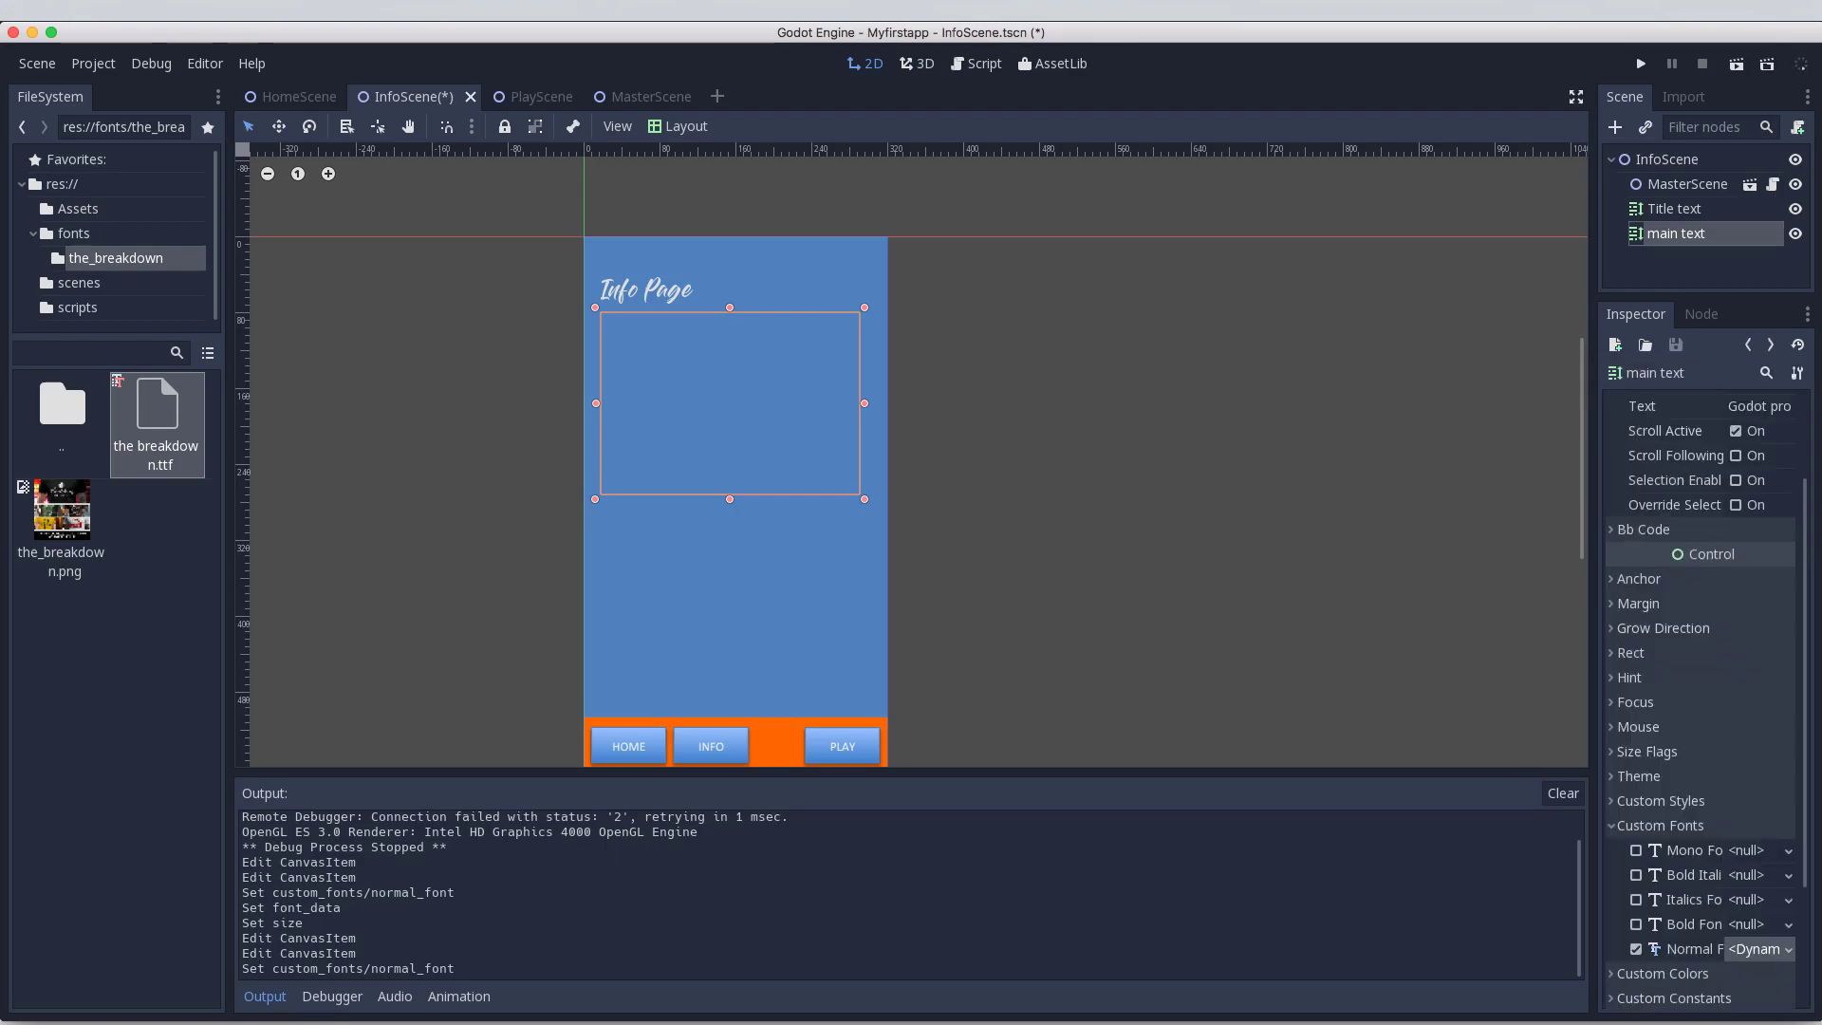
pyautogui.click(1788, 950)
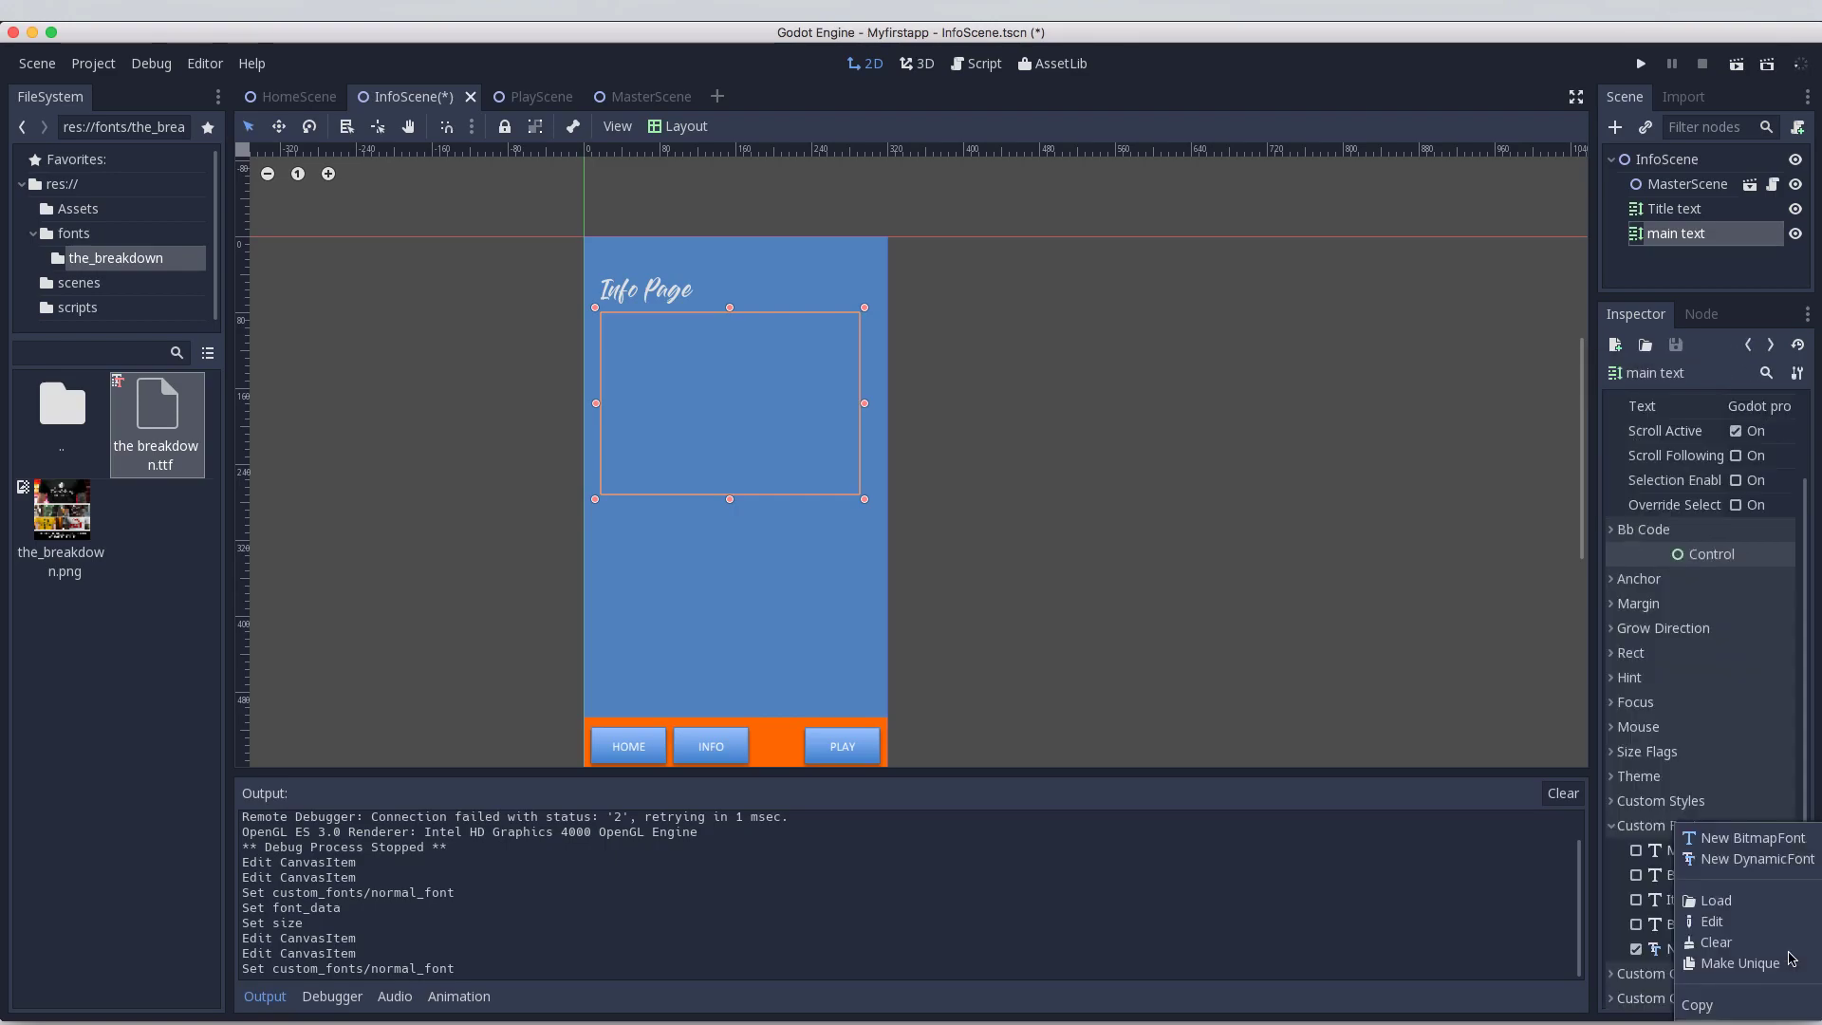
pyautogui.click(1728, 932)
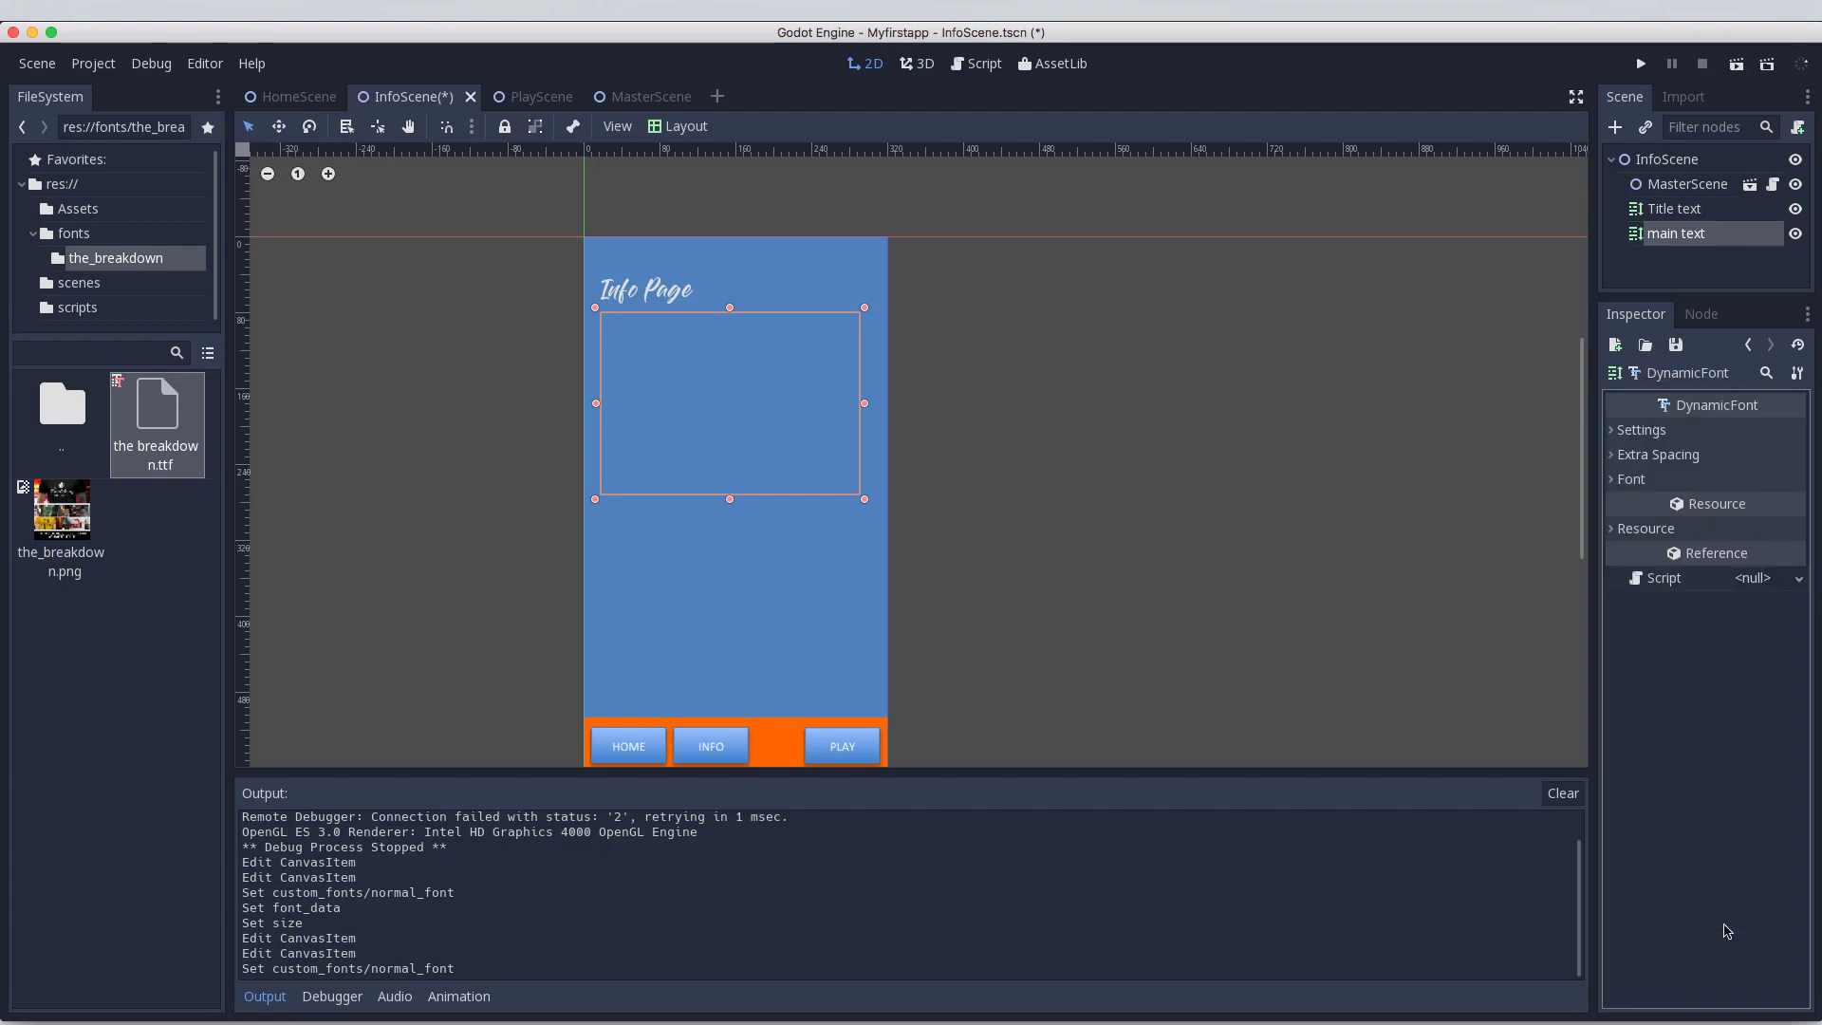
pyautogui.click(1625, 480)
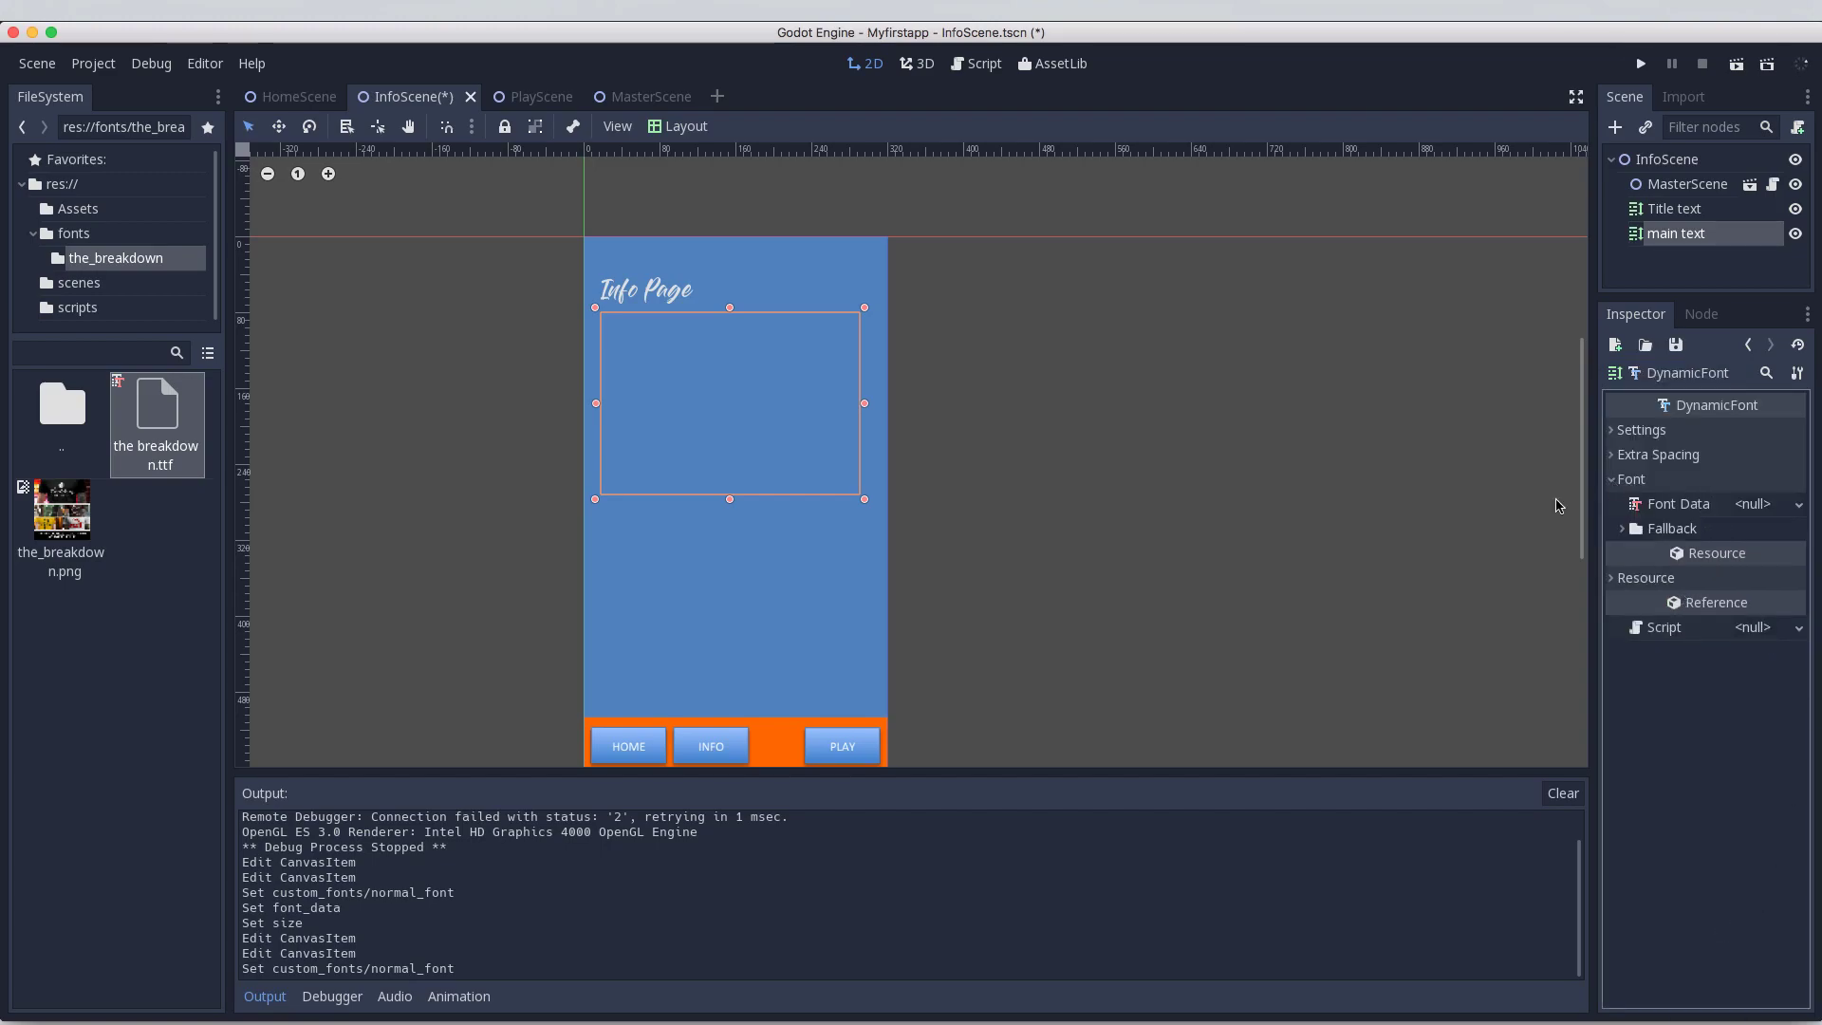
pyautogui.moveTo(161, 422); pyautogui.dragTo(1748, 504)
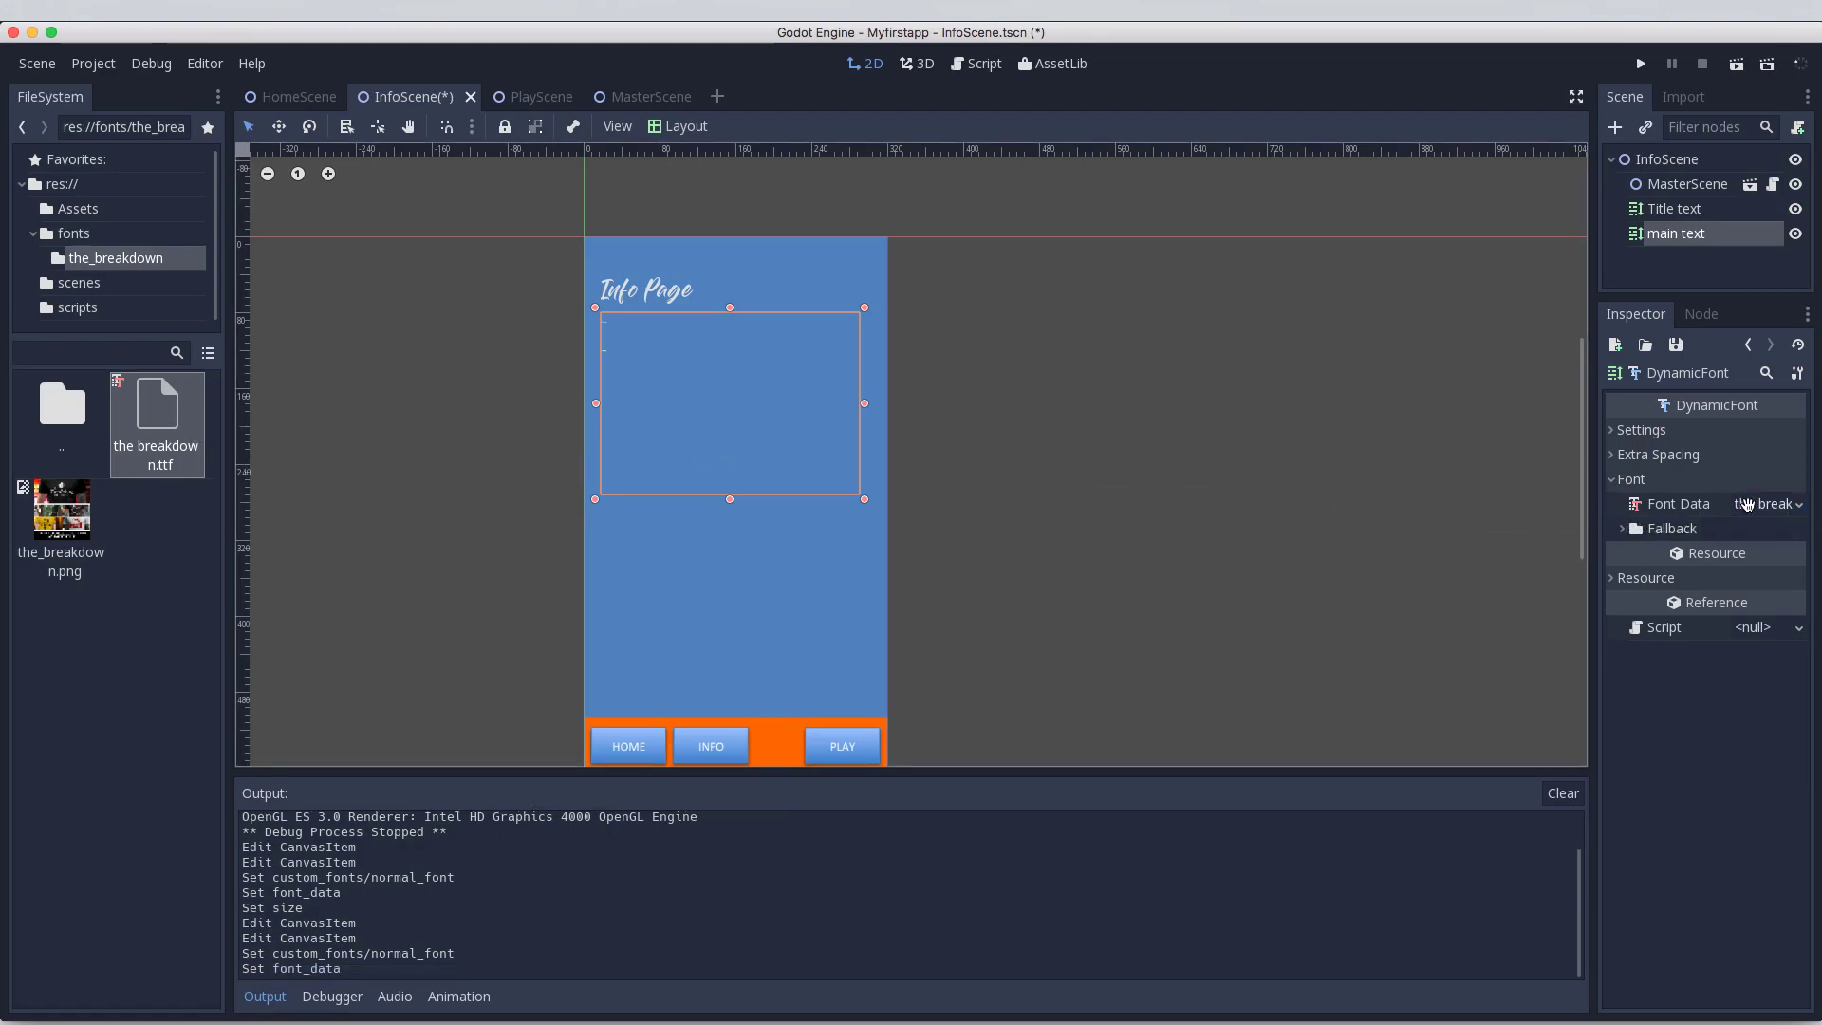
# Step: Set the main text font's size to 12 and deselect the label to view the result
pyautogui.click(1615, 432)
pyautogui.click(1747, 457)
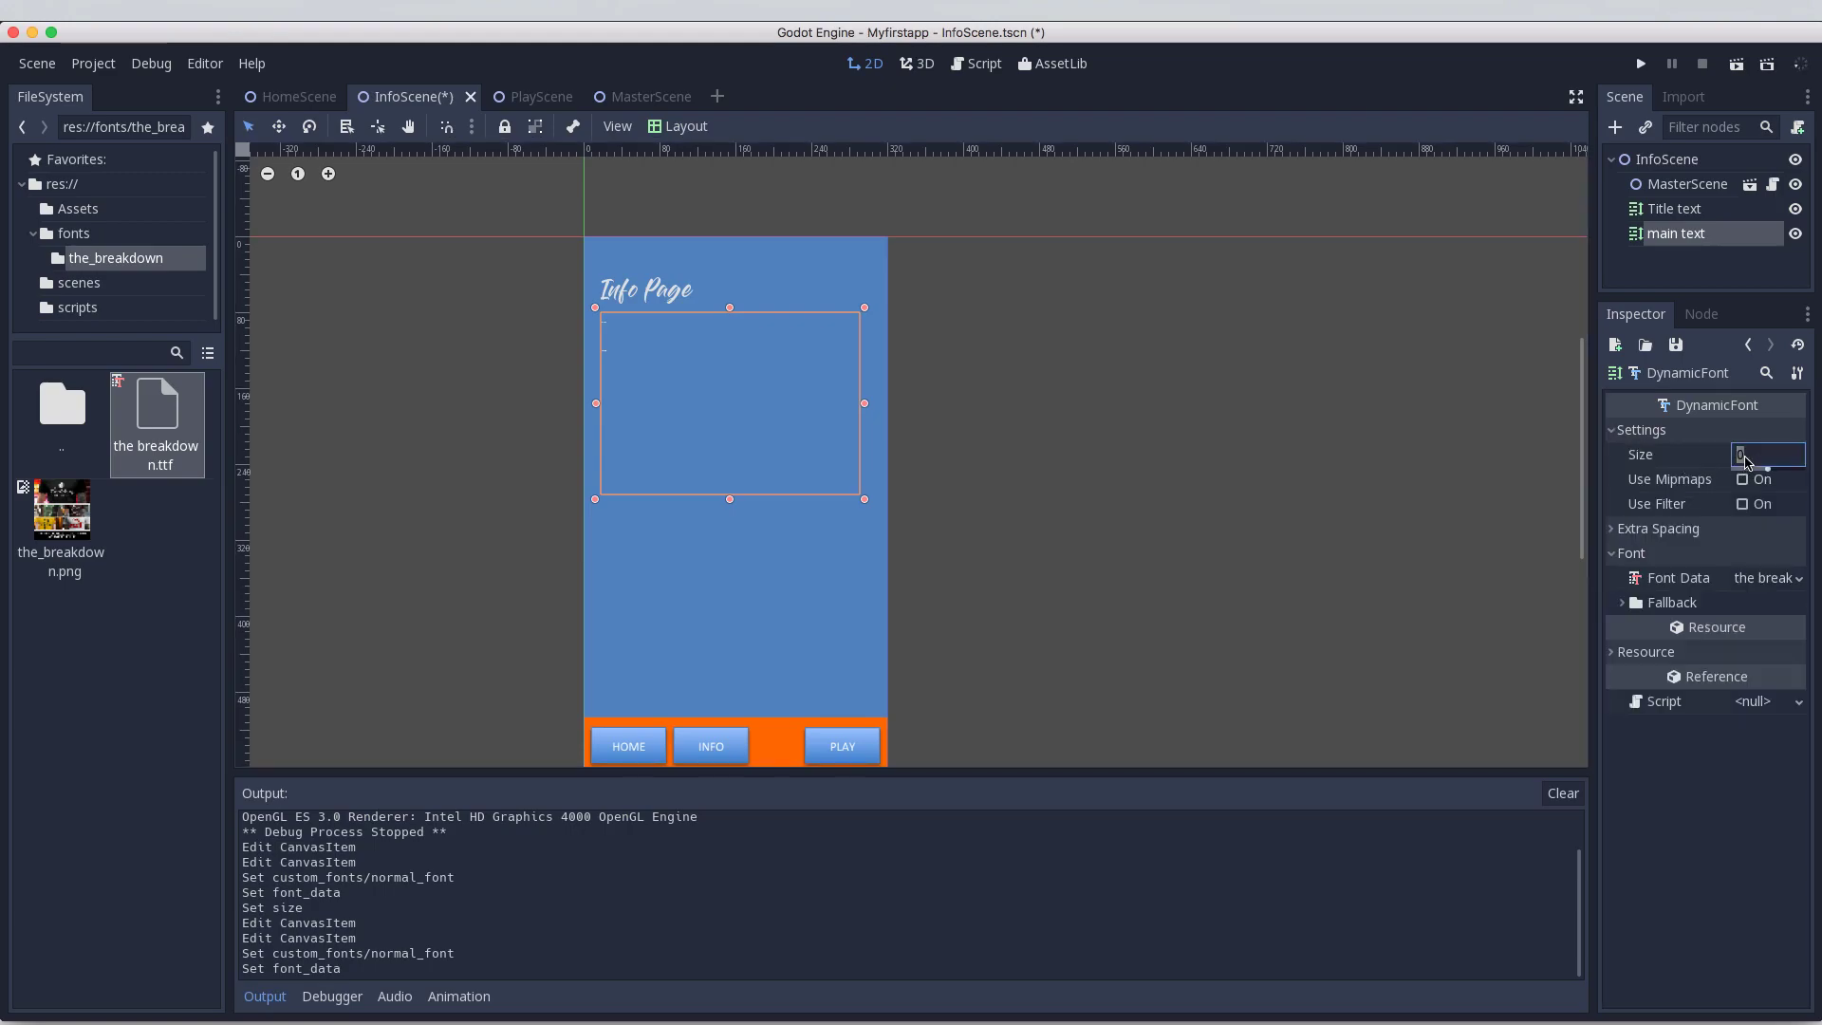
pyautogui.write('12')
pyautogui.press('Return')
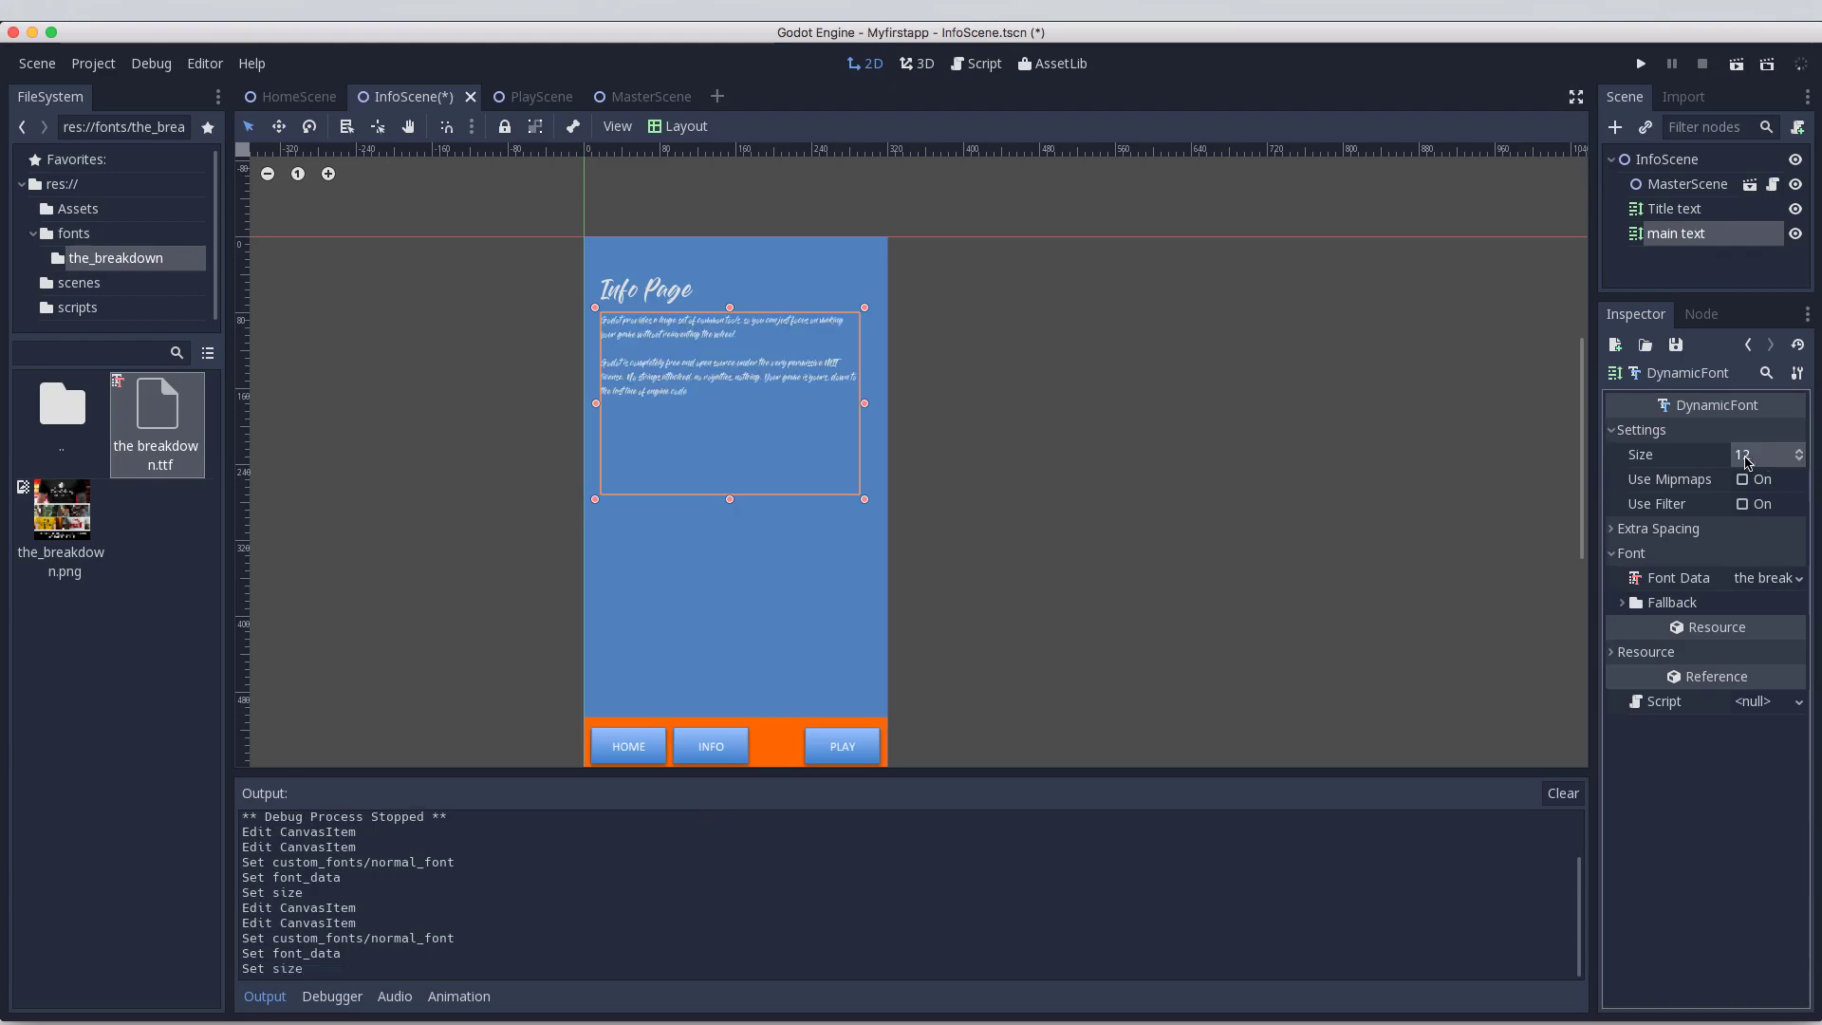
pyautogui.click(807, 539)
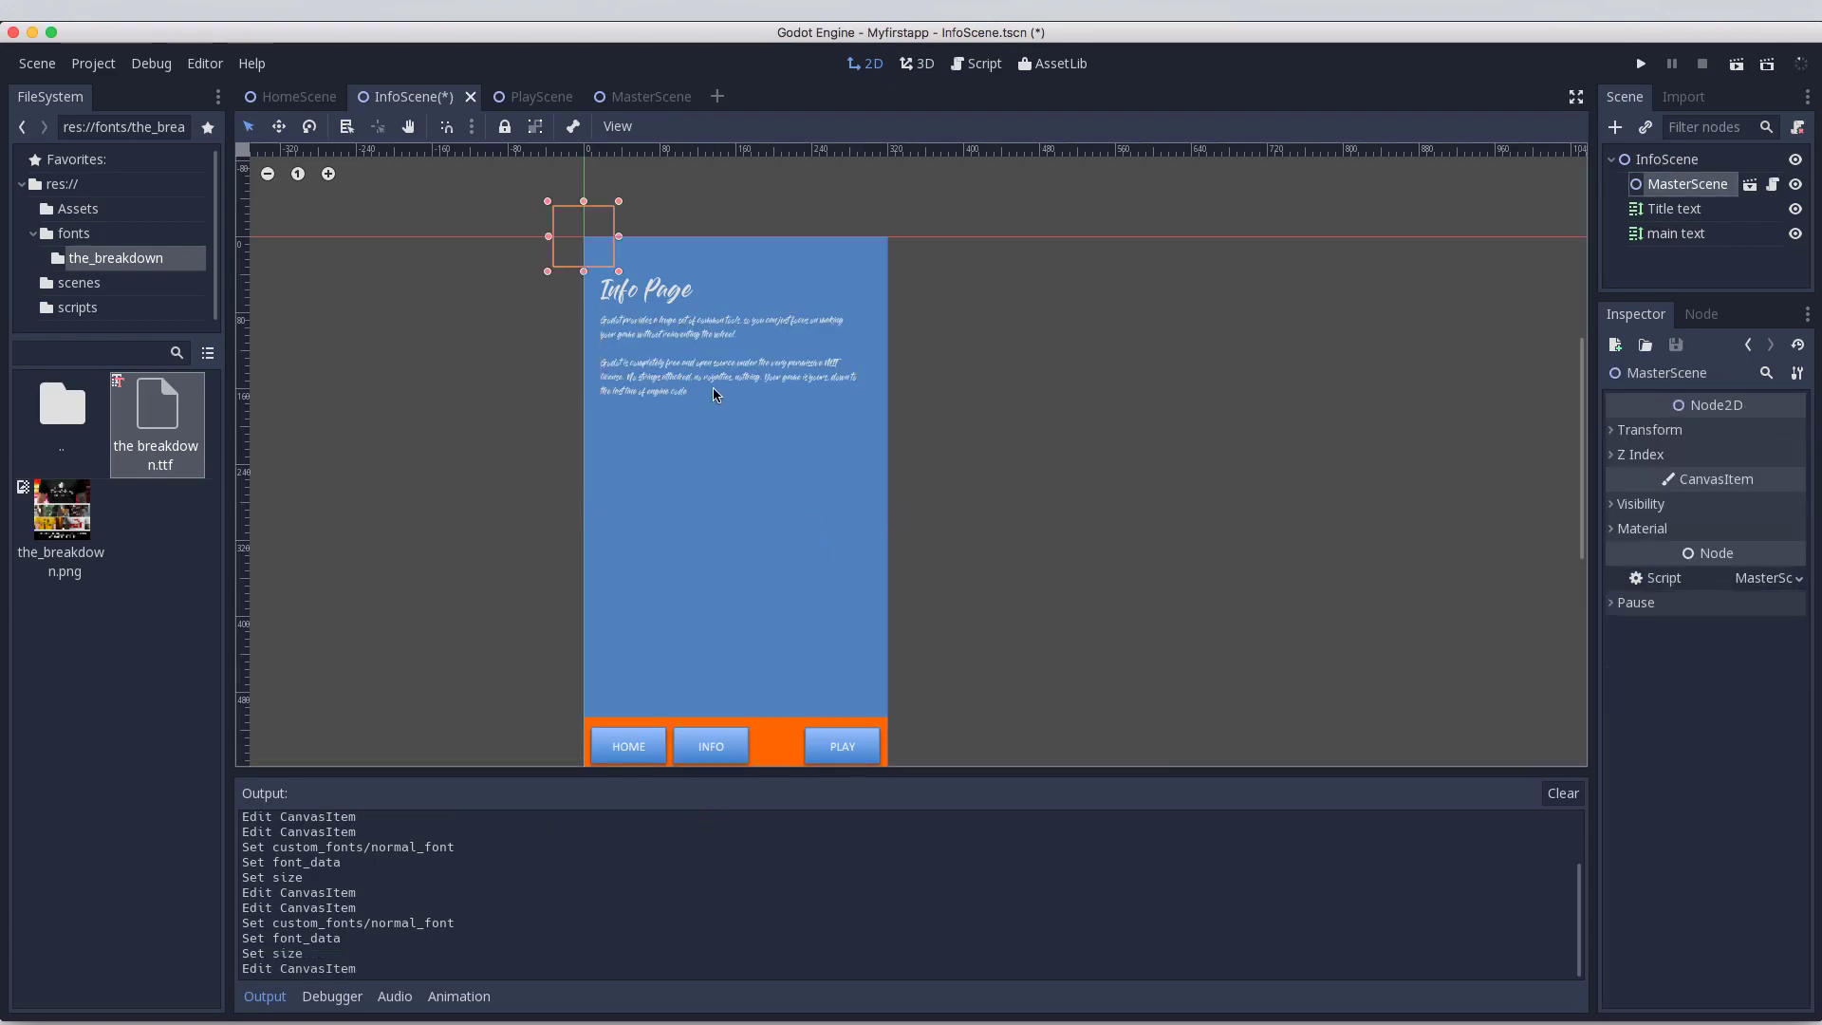
pyautogui.click(688, 381)
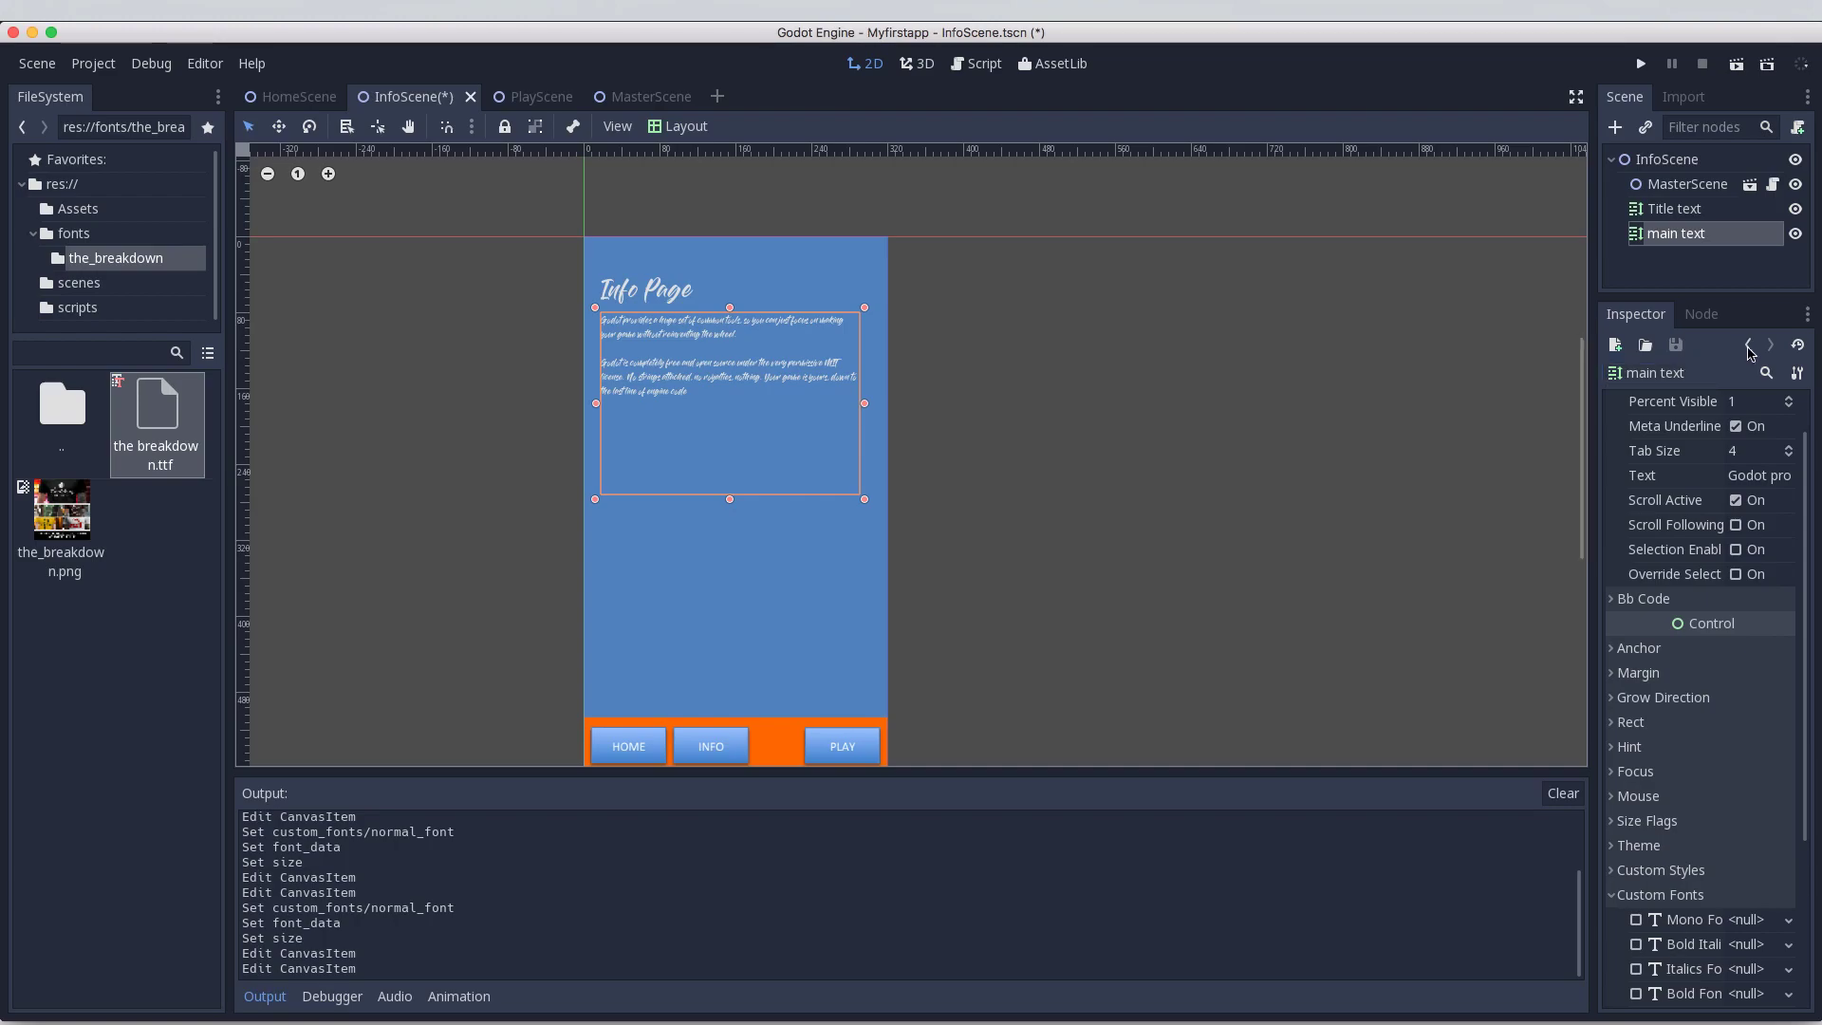
pyautogui.scroll(-5, 1720, 749)
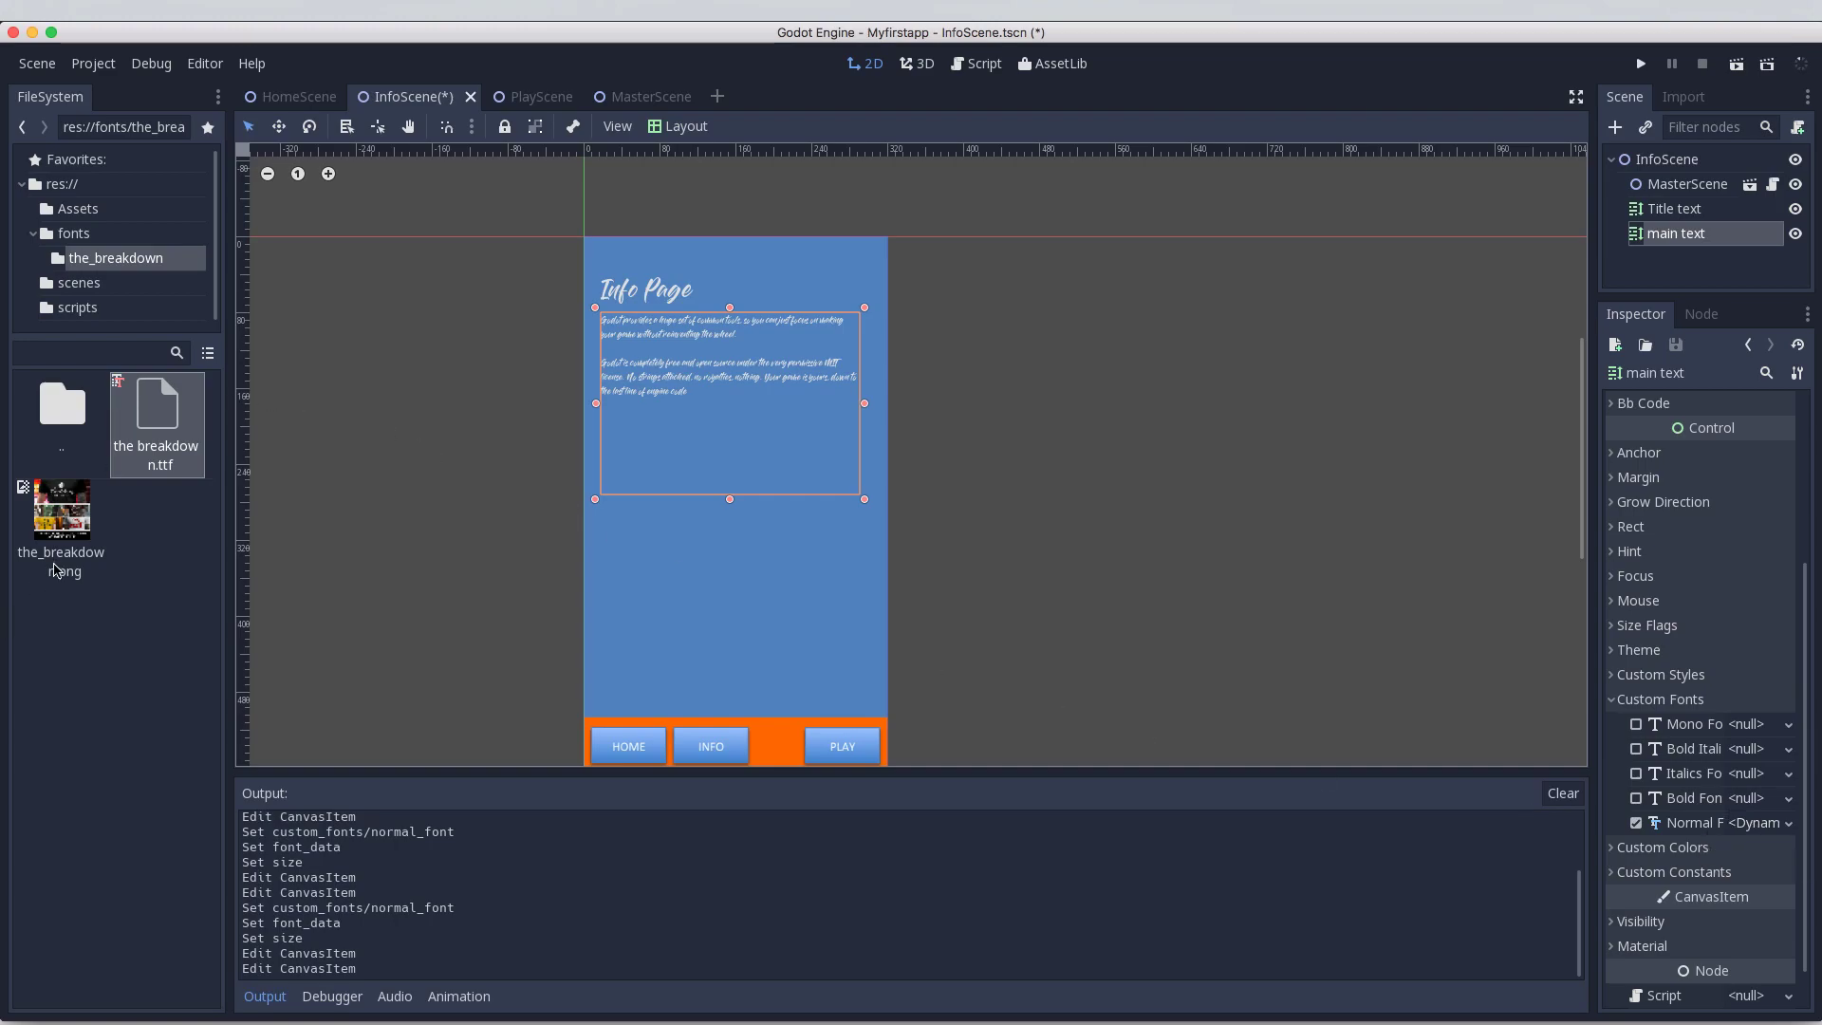
pyautogui.scroll(2, 1697, 648)
pyautogui.scroll(5, 1697, 648)
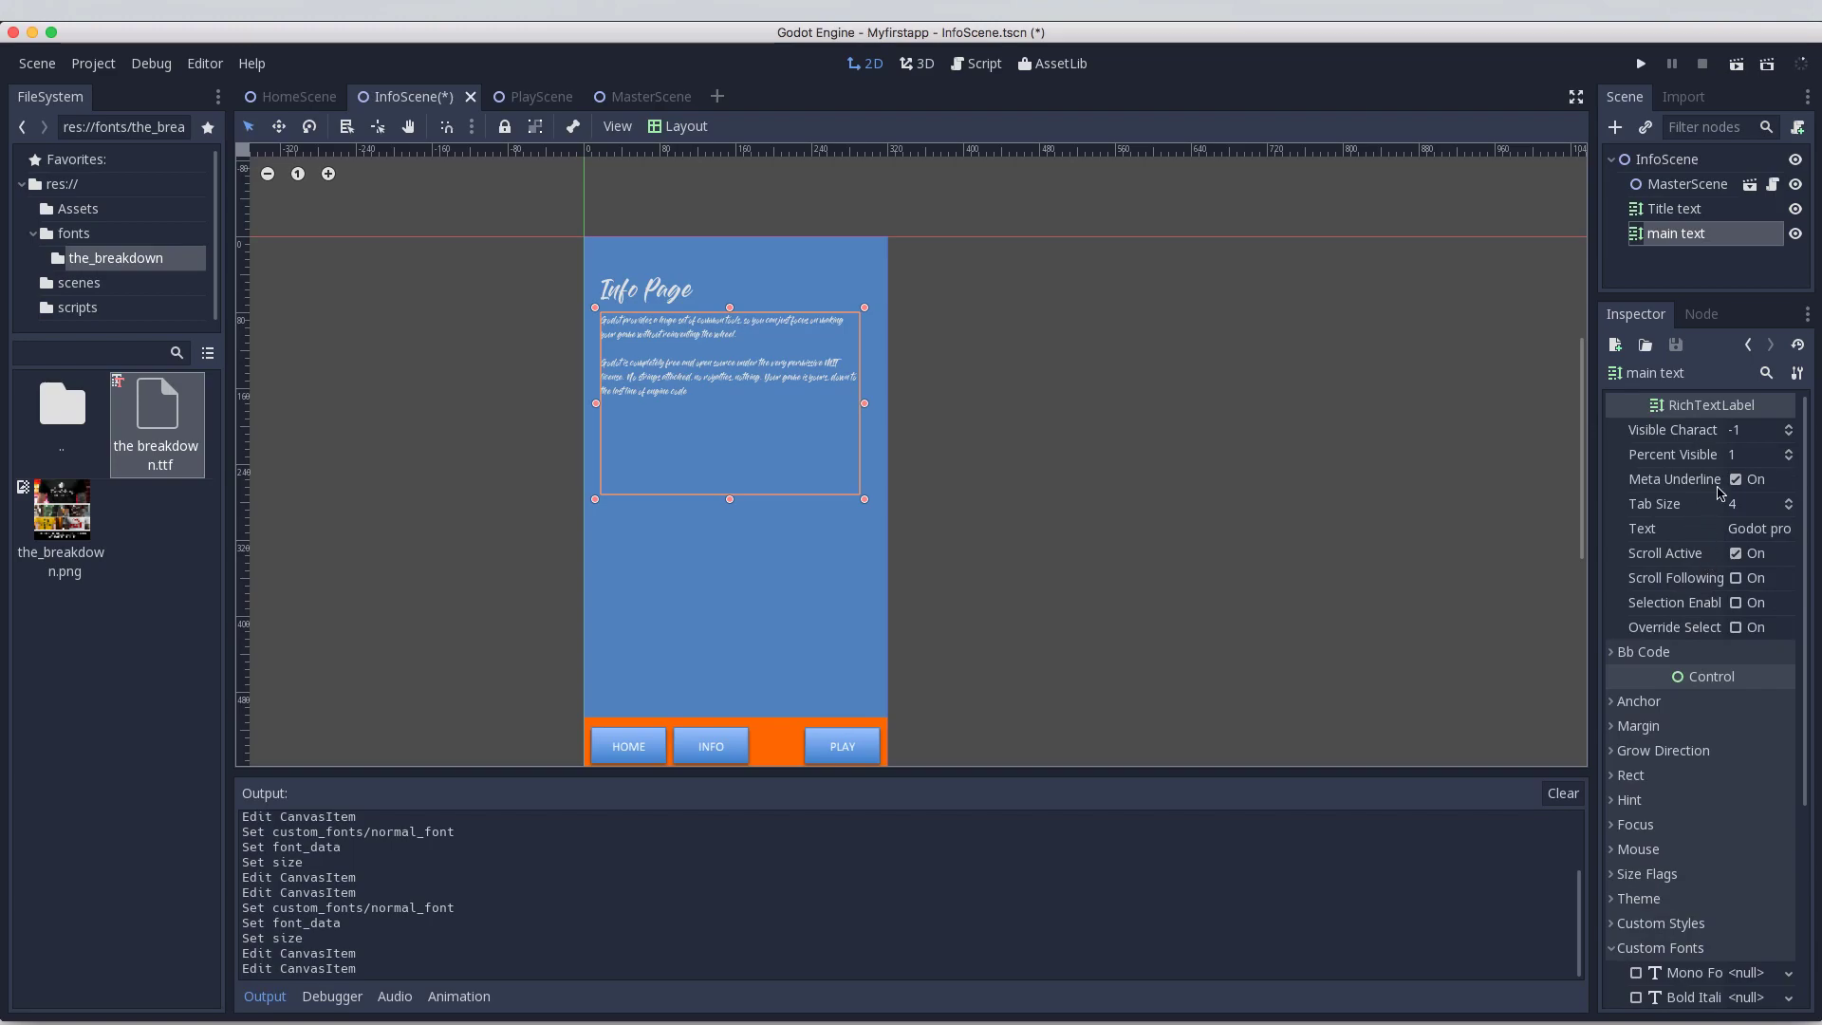
pyautogui.click(1674, 212)
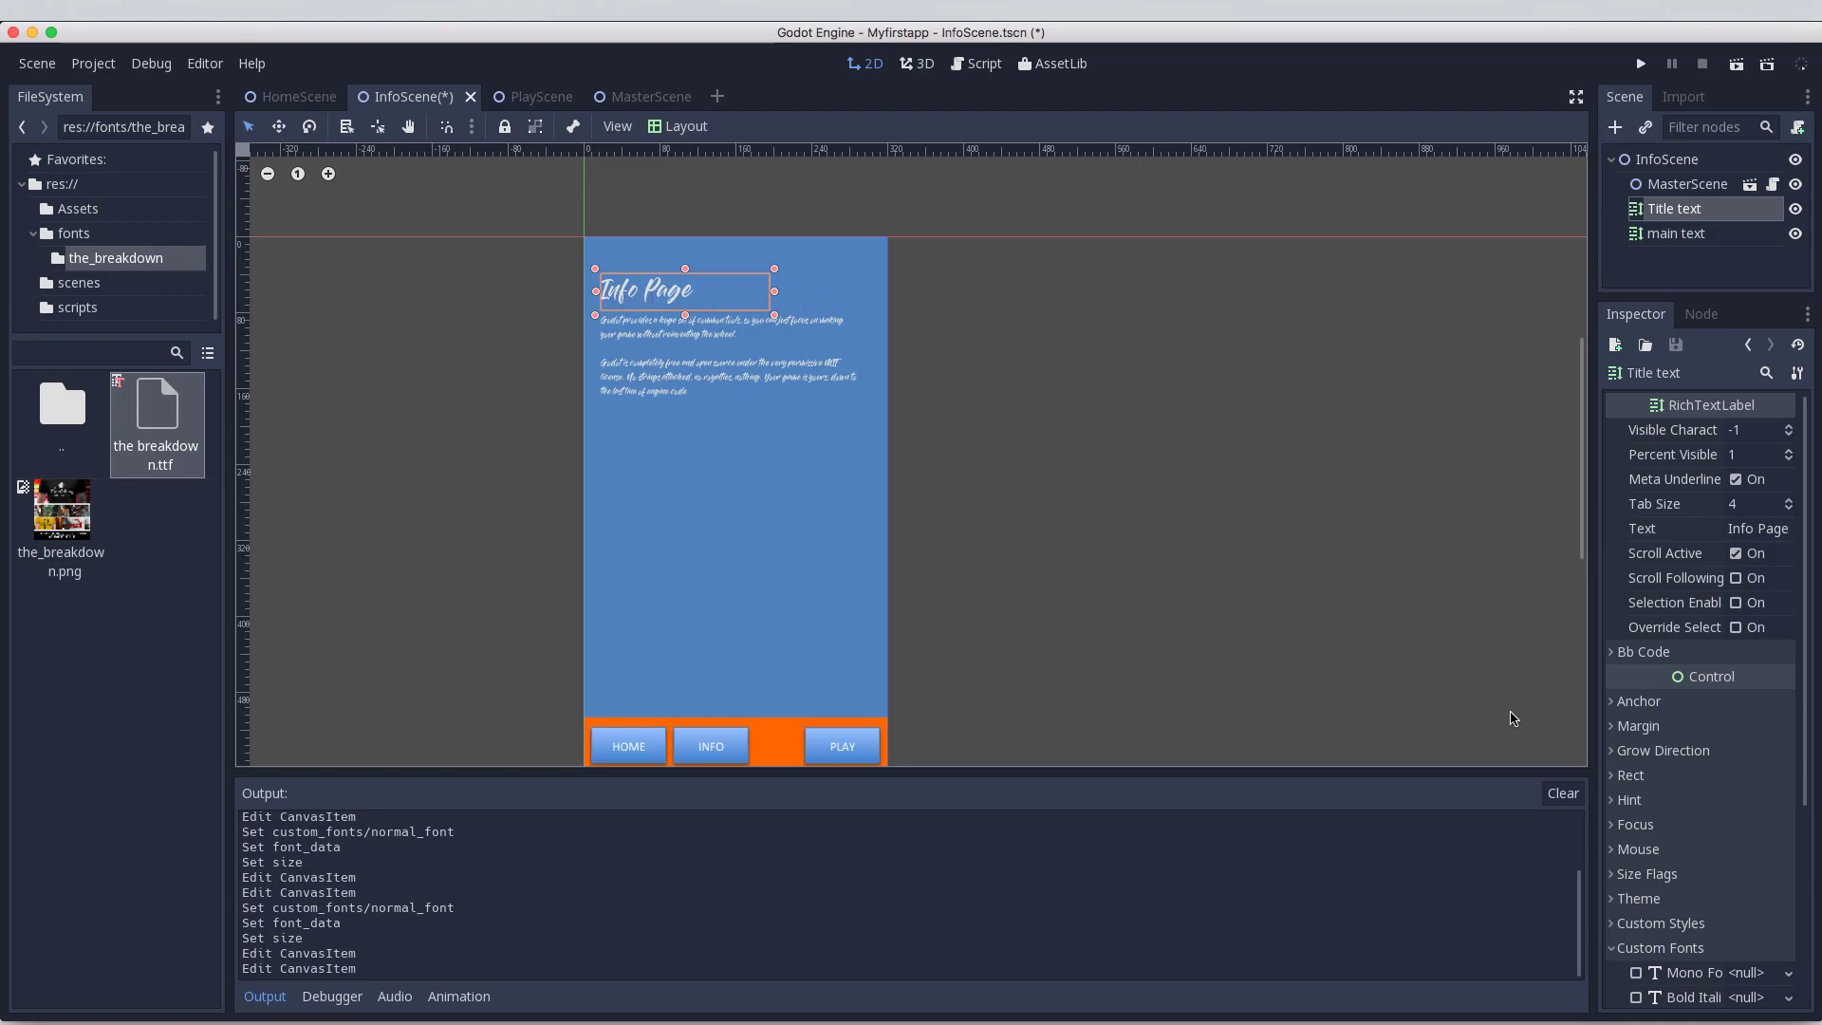
# Step: Enable the custom default color override for the title text label
pyautogui.scroll(-3, 1702, 856)
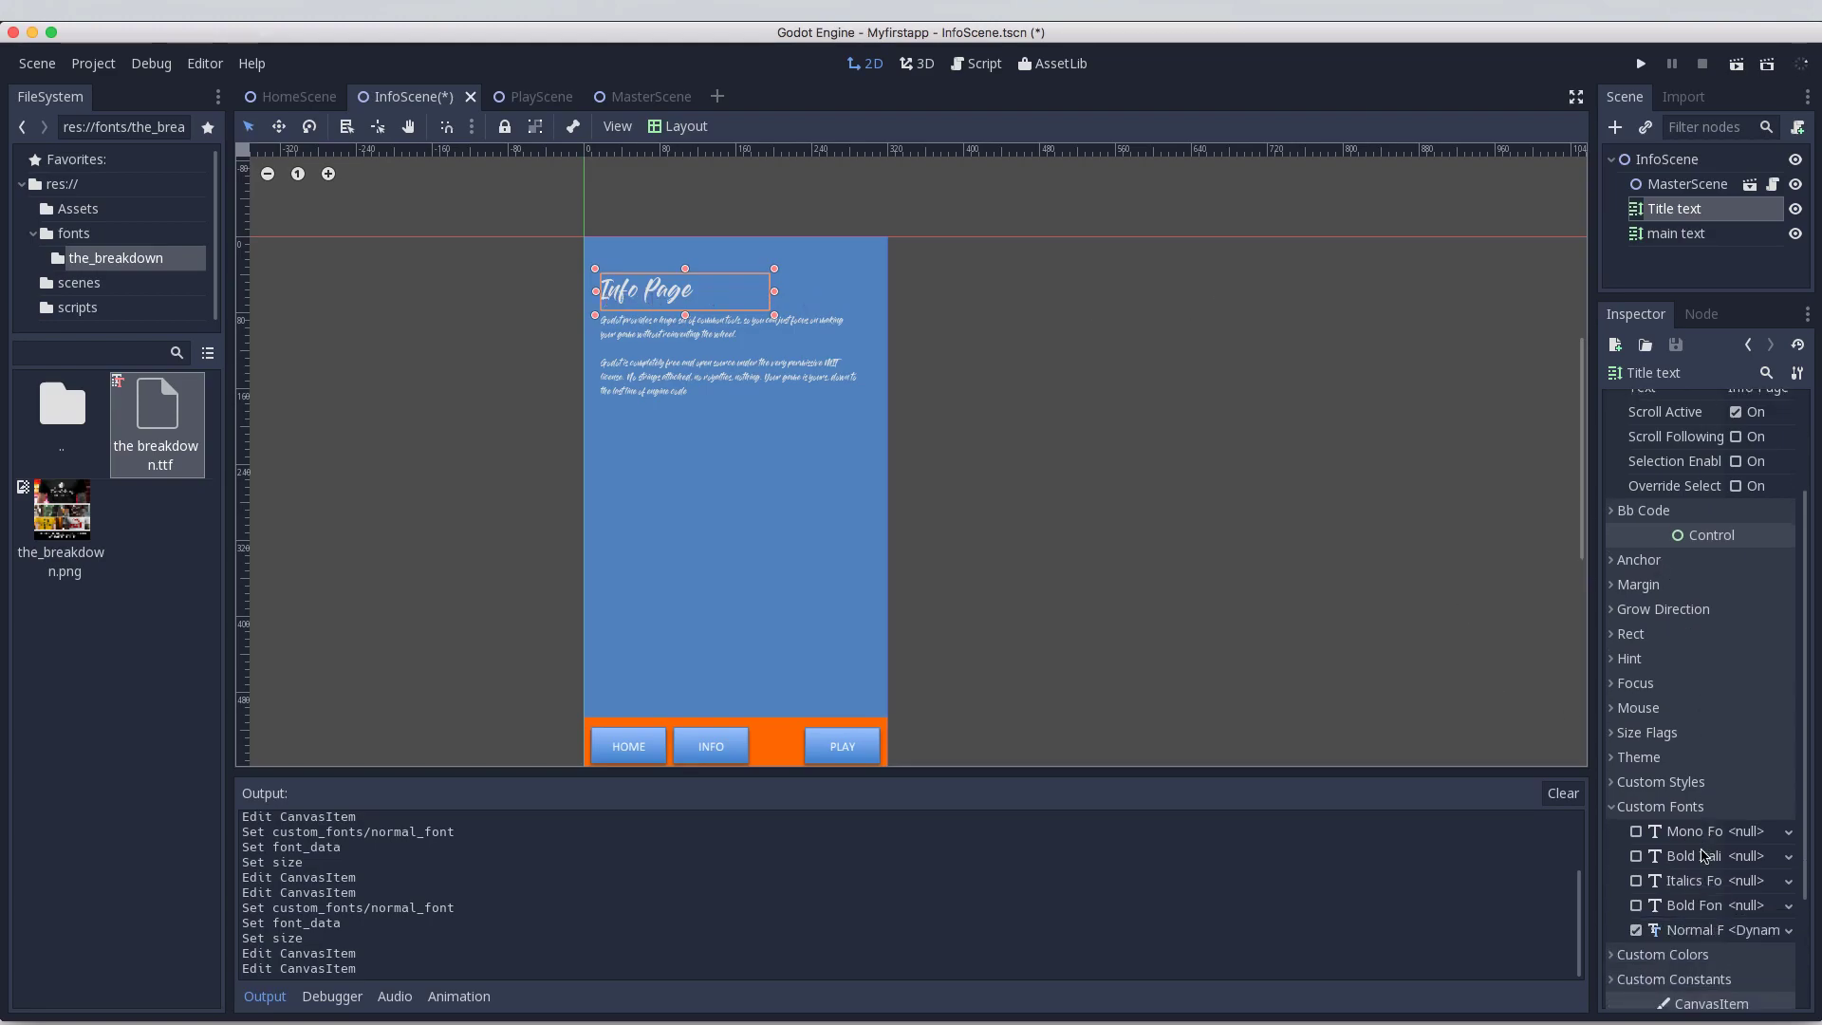
pyautogui.scroll(-3, 1720, 843)
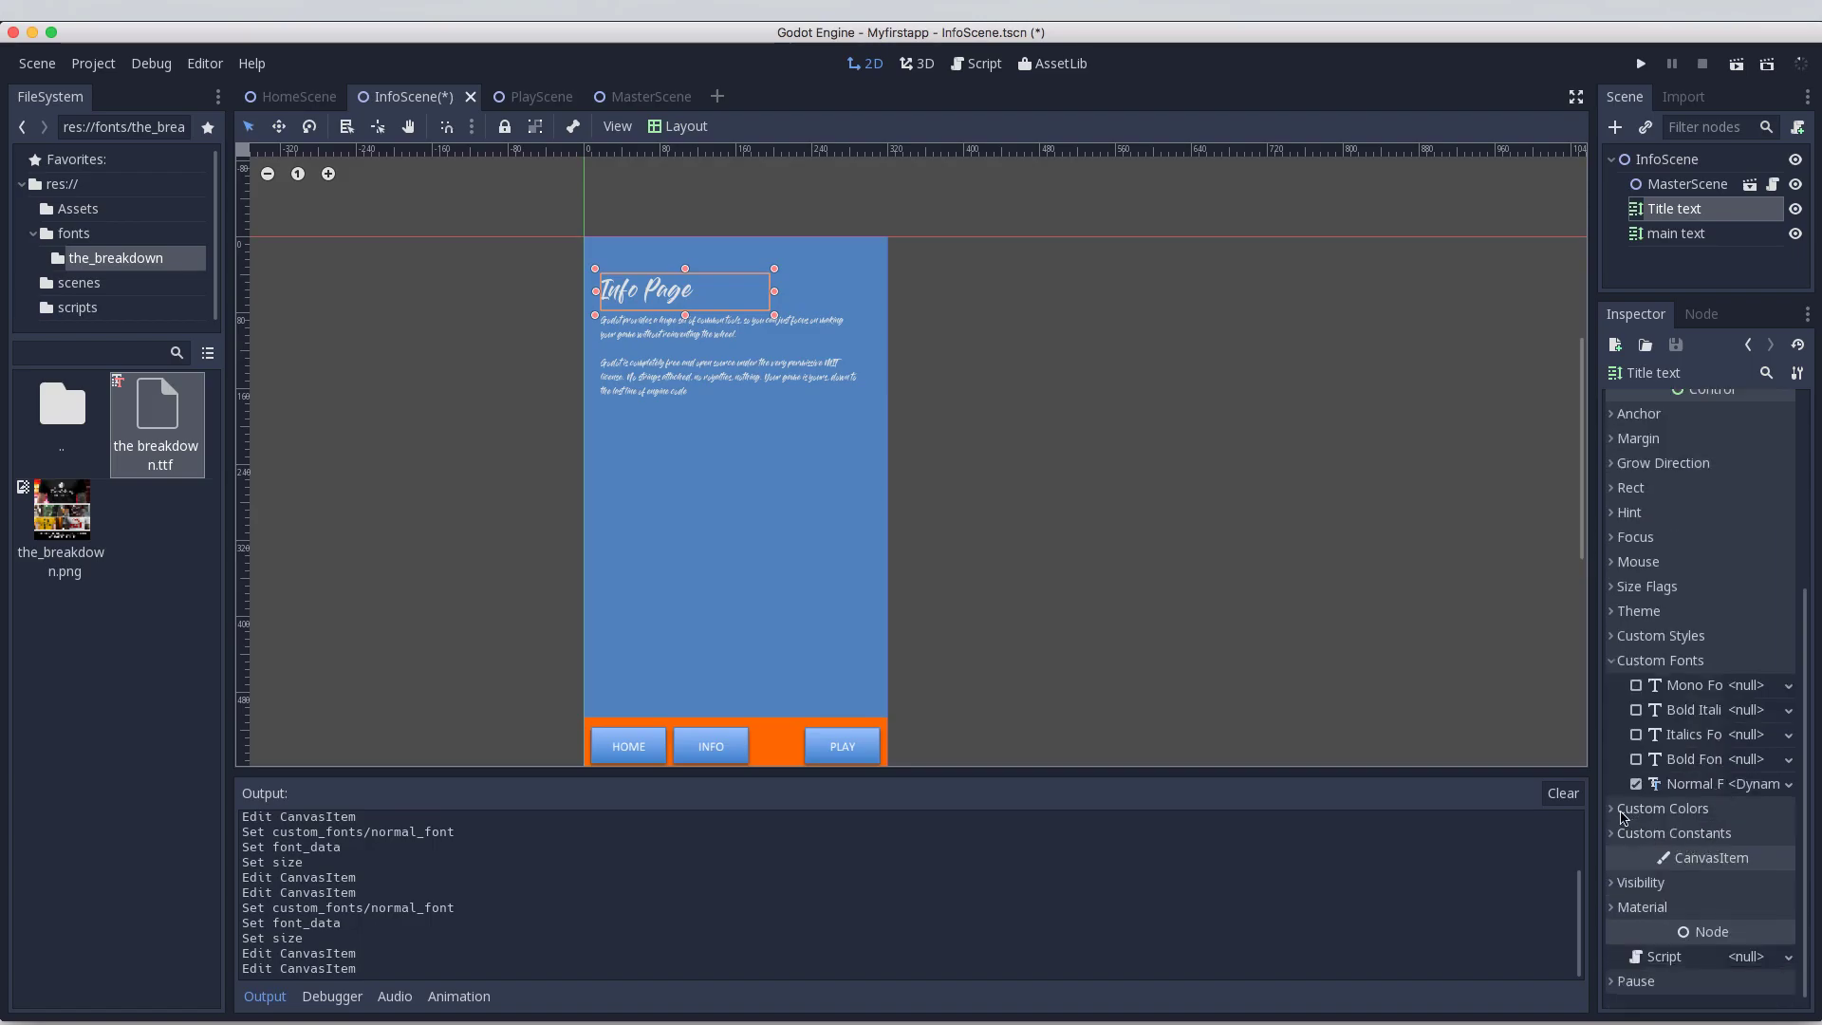
pyautogui.click(1614, 812)
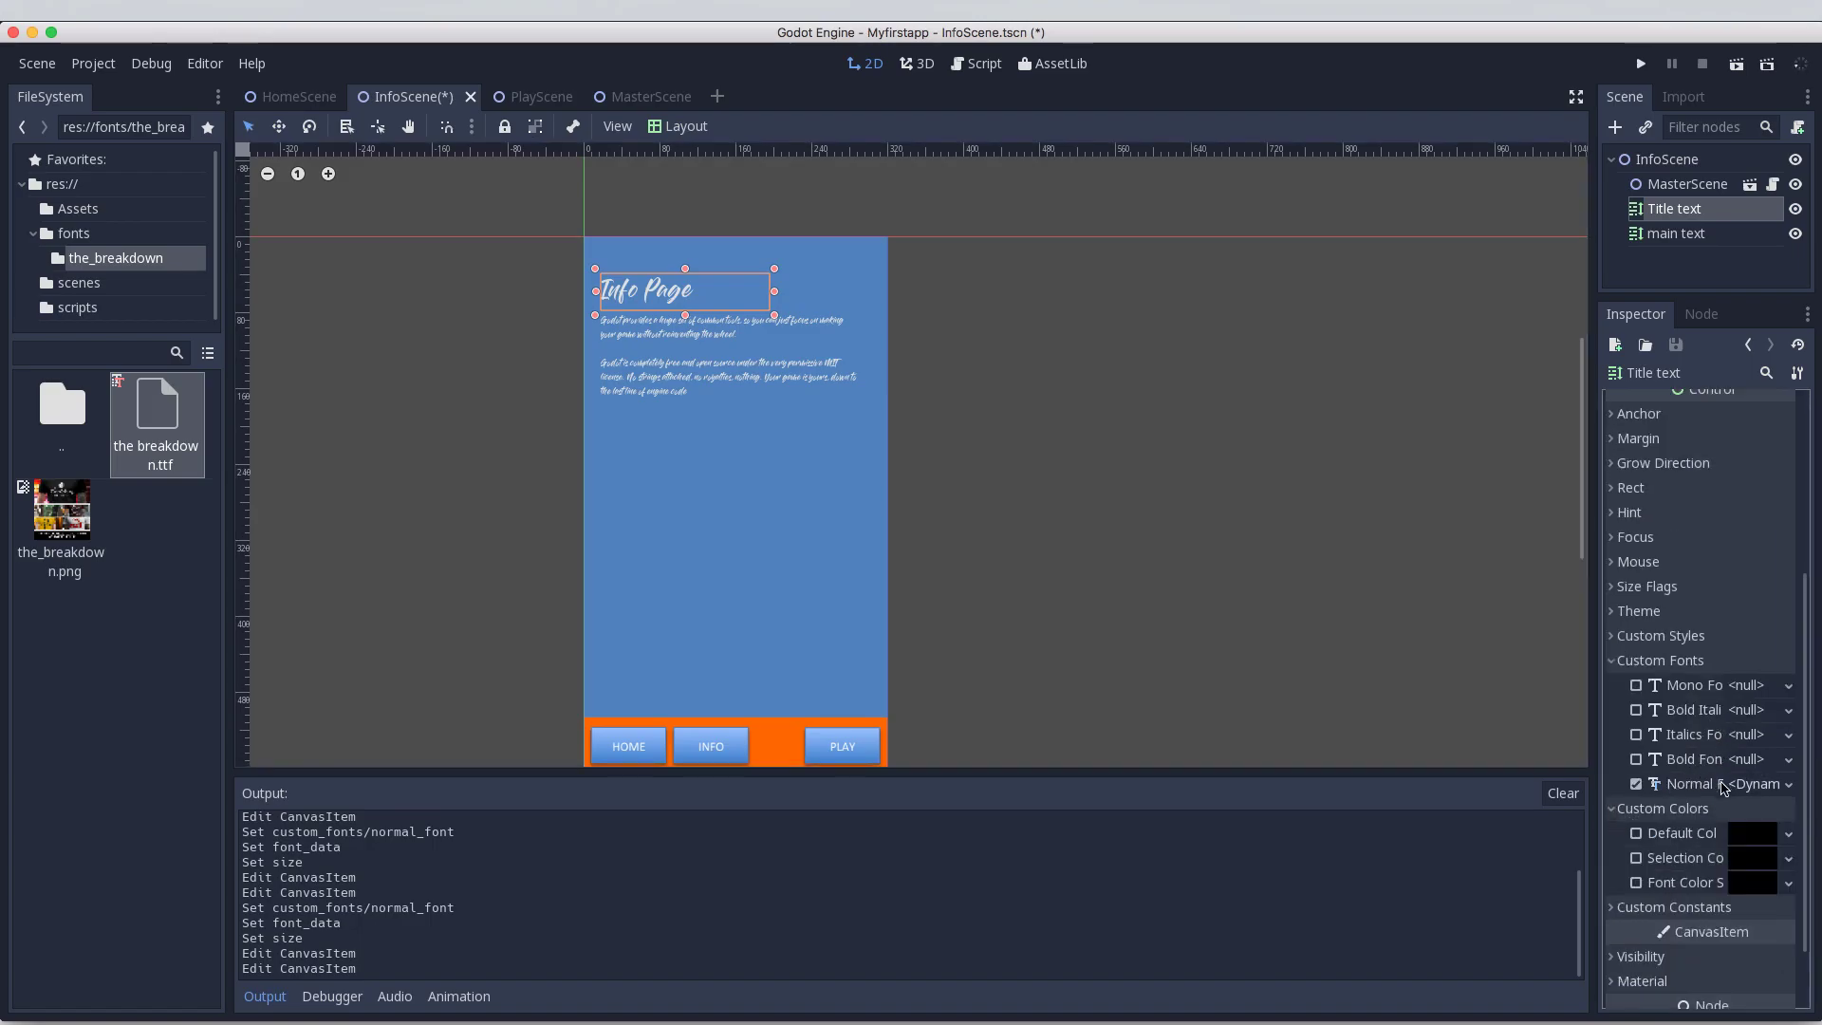
pyautogui.click(1635, 835)
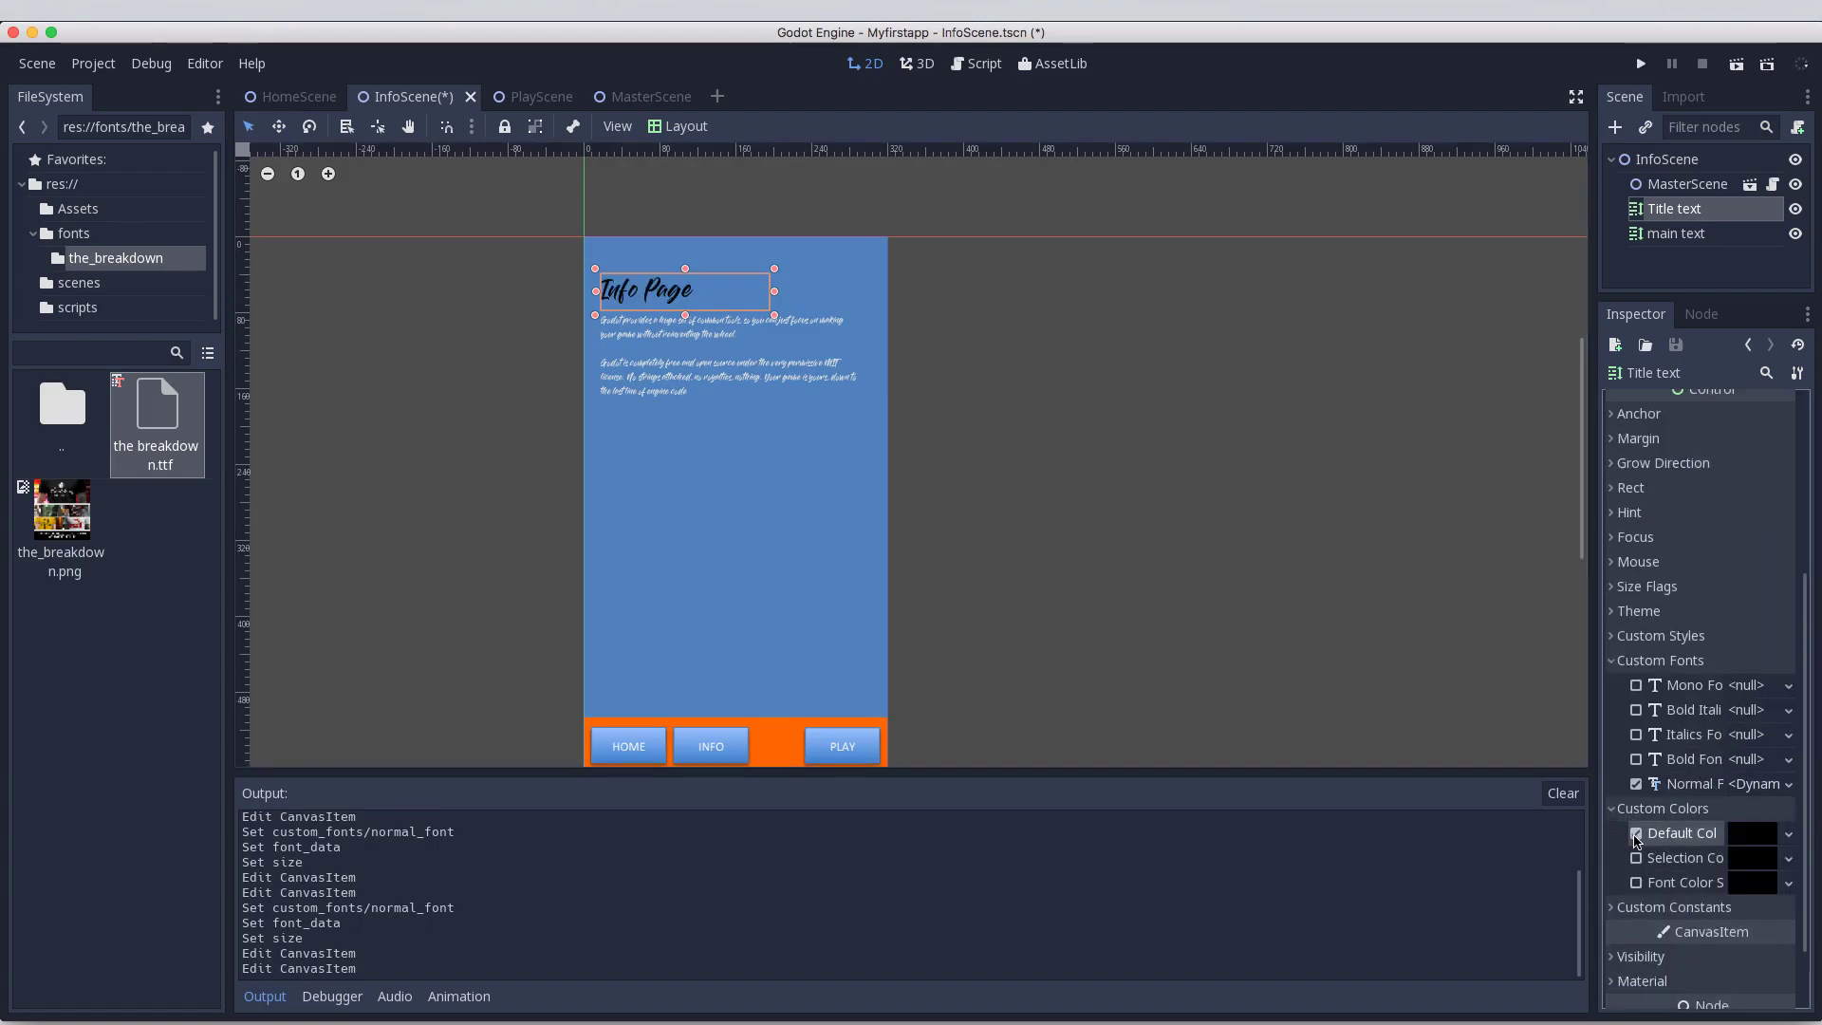
# Step: Set the title text's custom default color to bright green (44d858) and deselect the label
pyautogui.click(1793, 835)
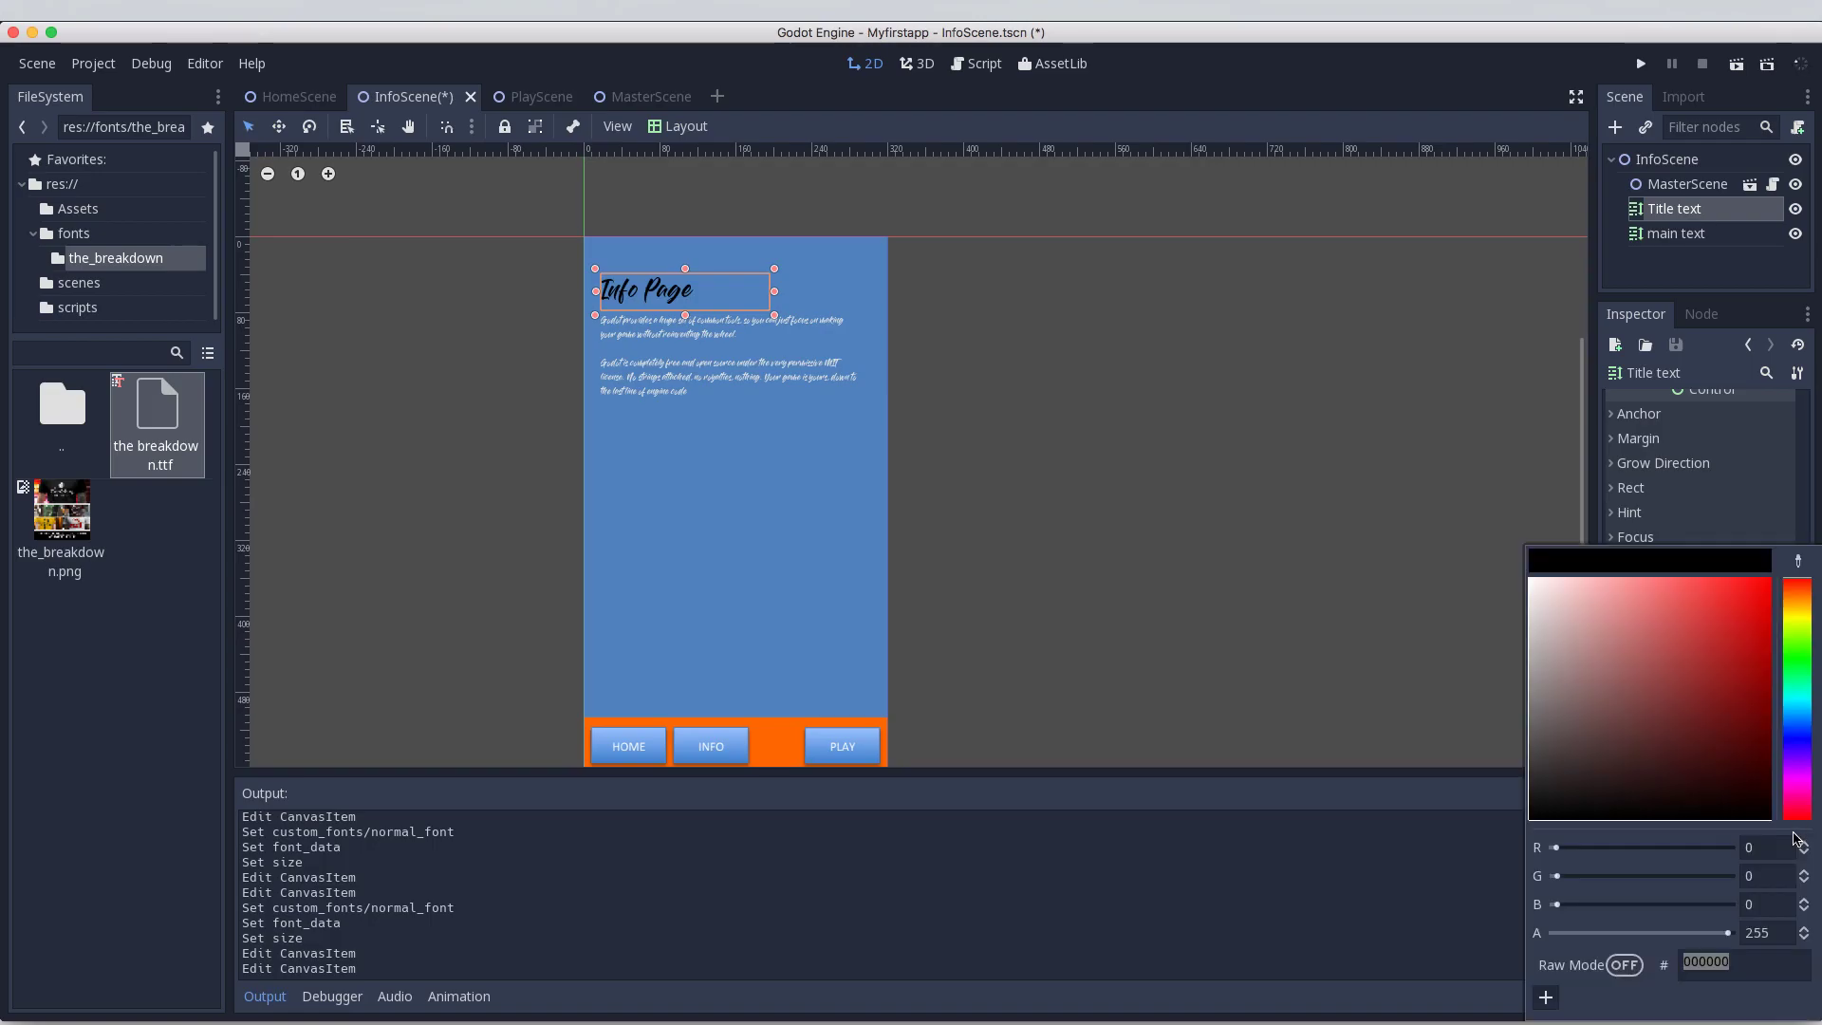
pyautogui.click(1797, 624)
pyautogui.moveTo(1750, 638); pyautogui.dragTo(1680, 671)
pyautogui.click(1796, 664)
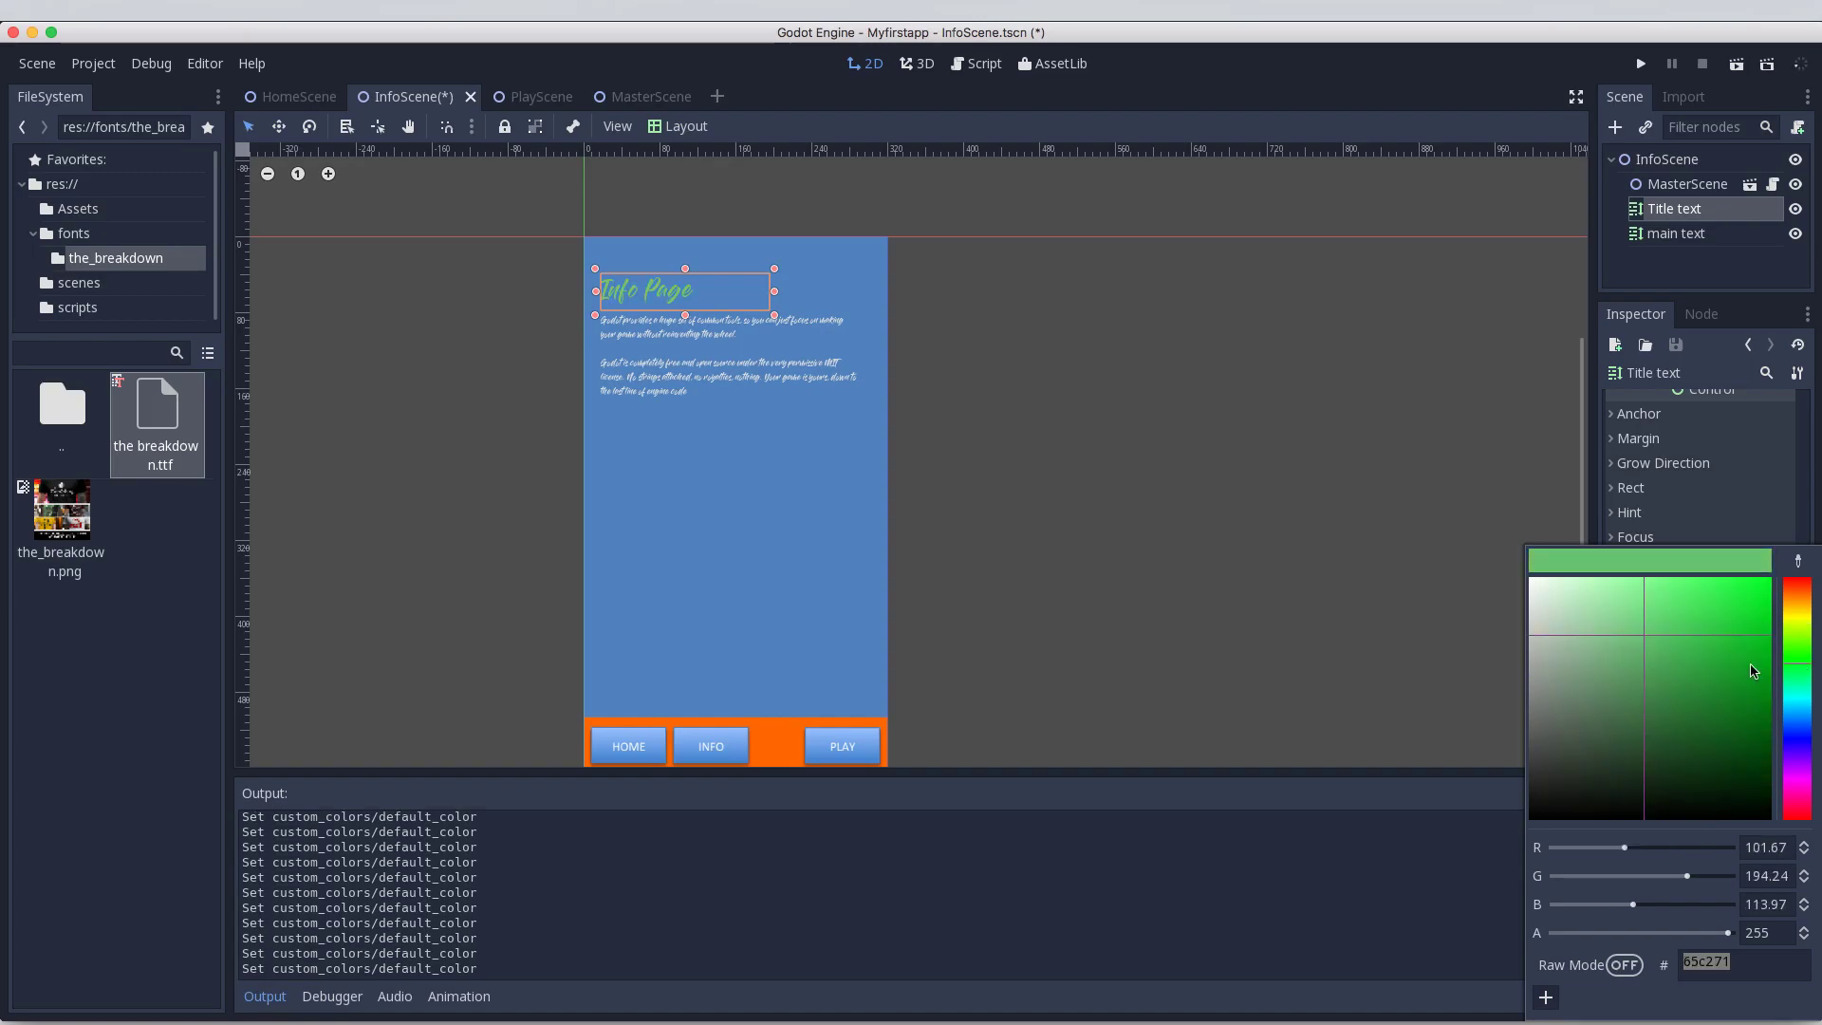
pyautogui.click(1698, 620)
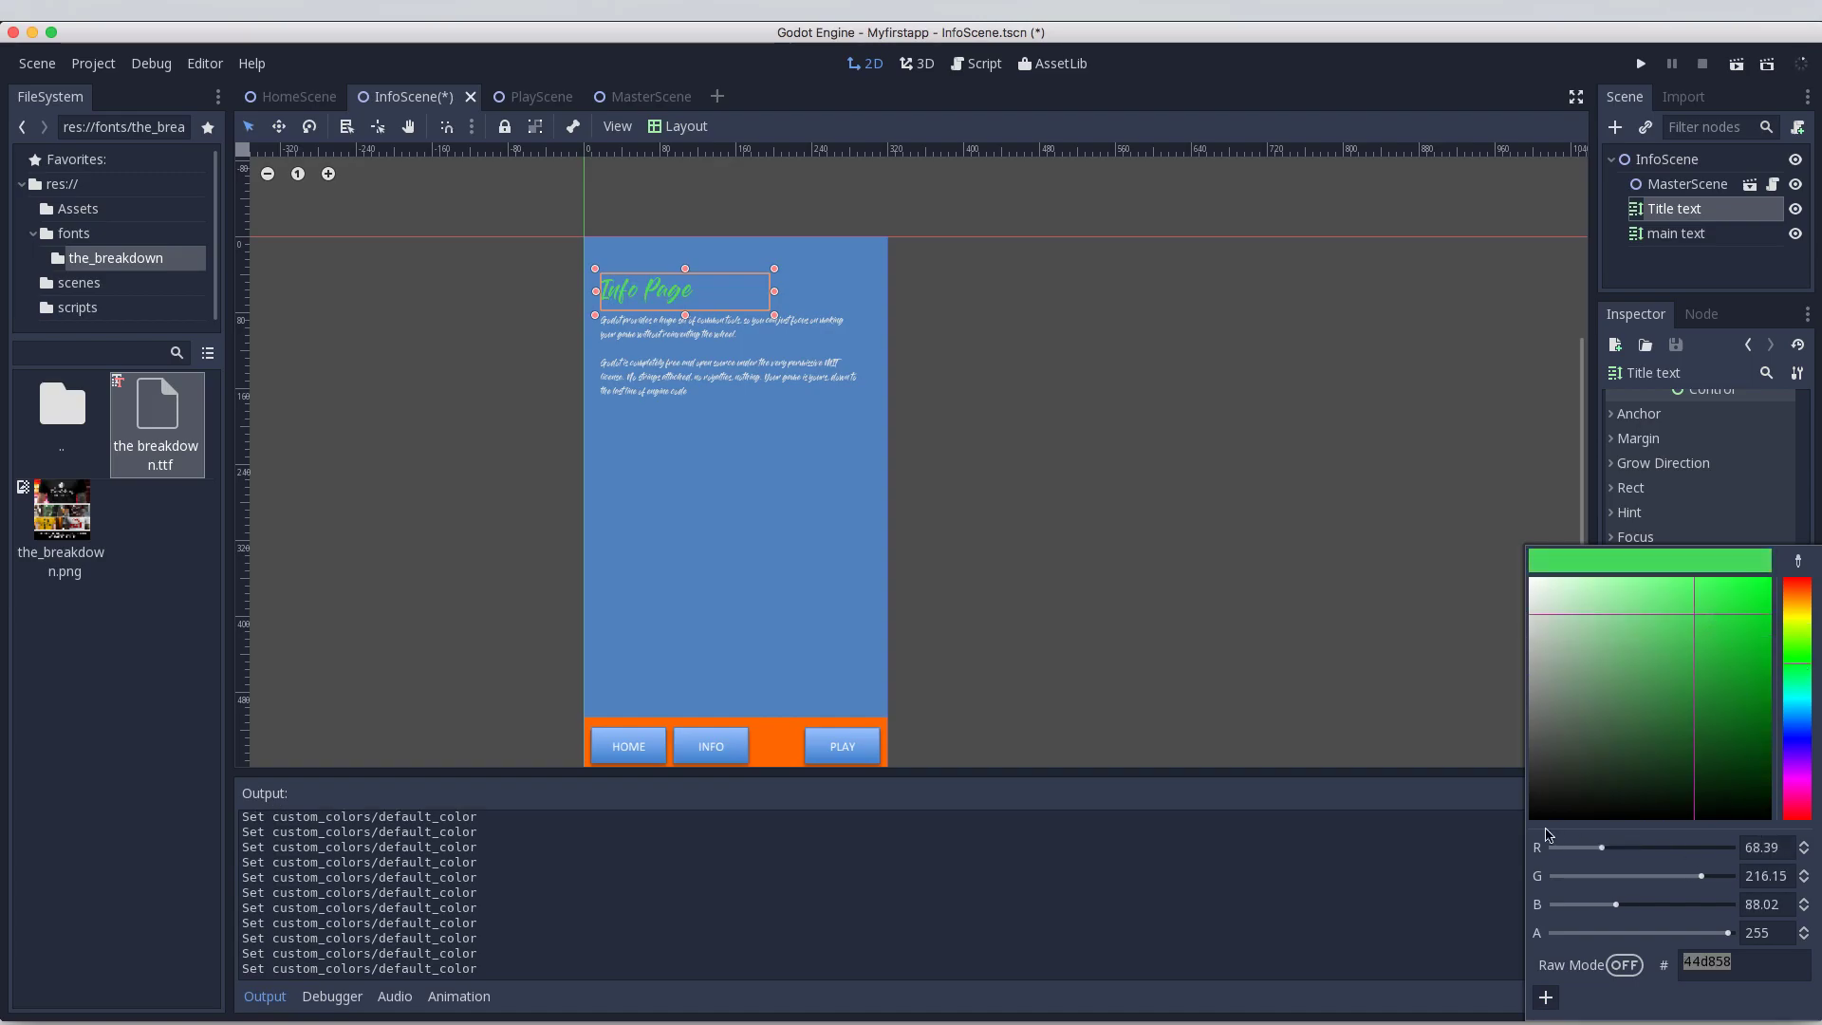
pyautogui.click(1398, 716)
pyautogui.click(1087, 462)
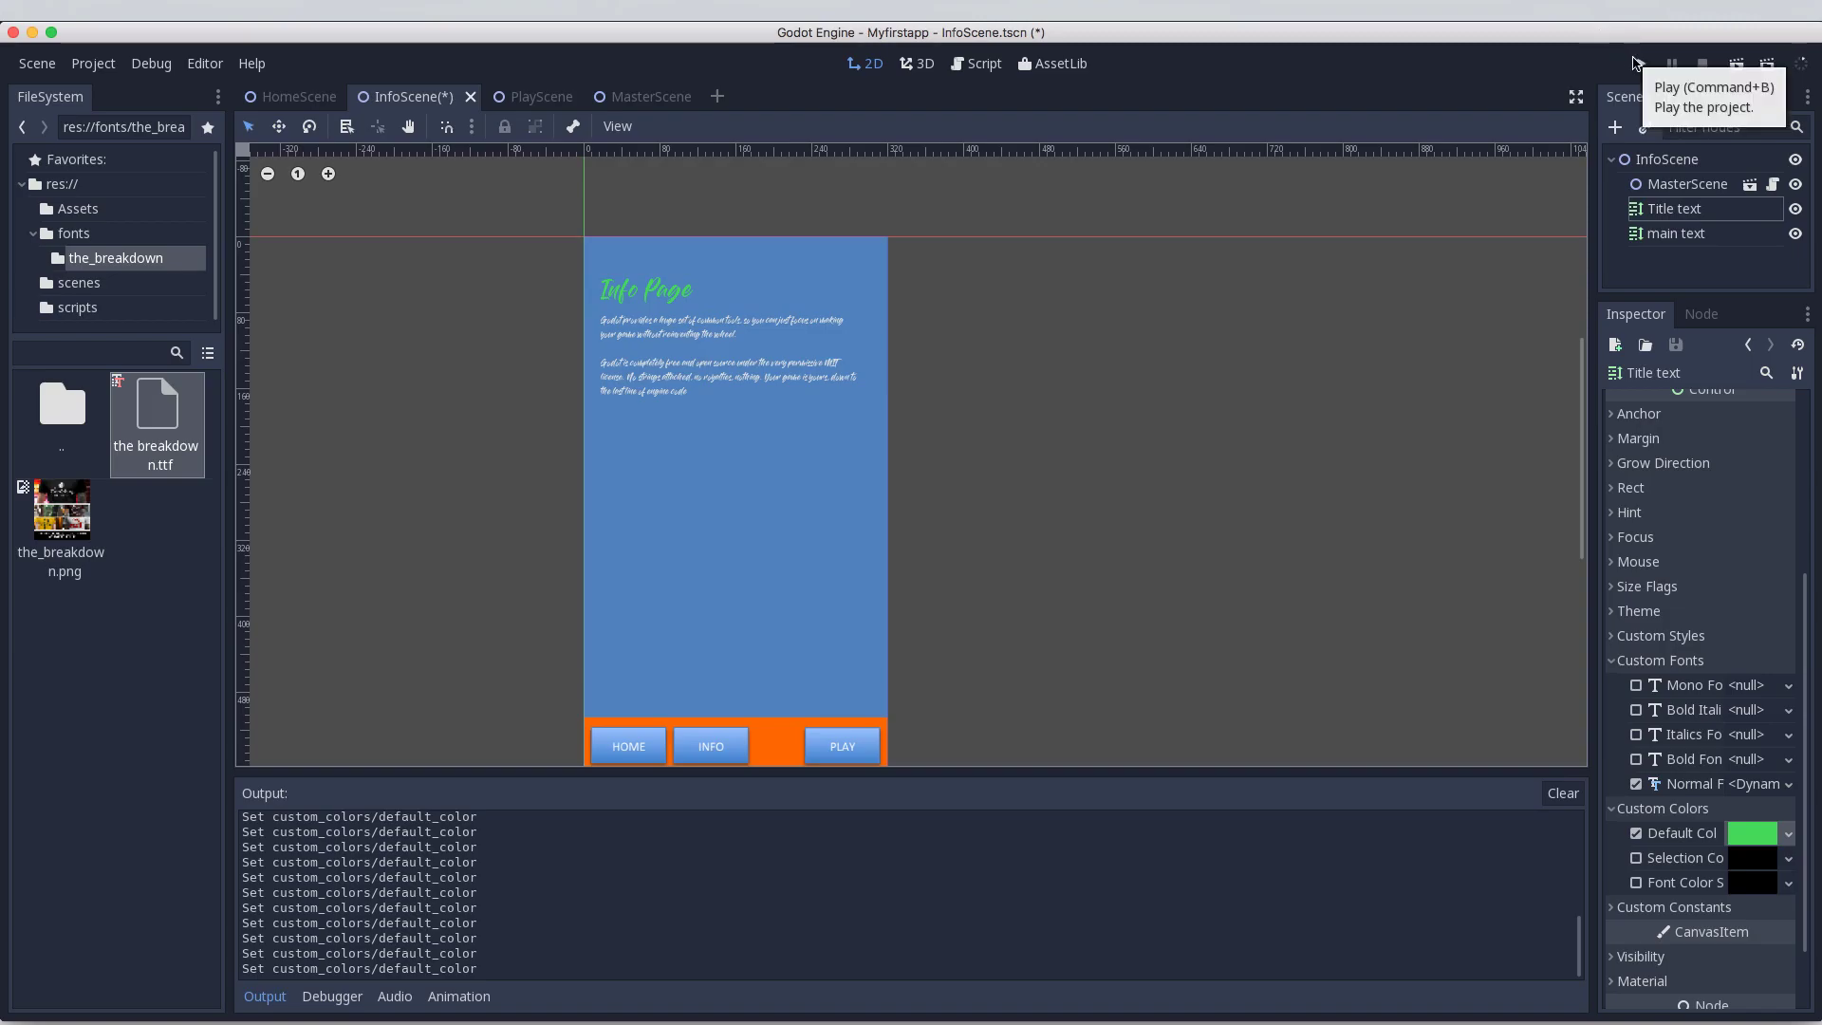
# Step: Run the project, open the app's info page to check the styled text, and close the running app
pyautogui.click(1642, 64)
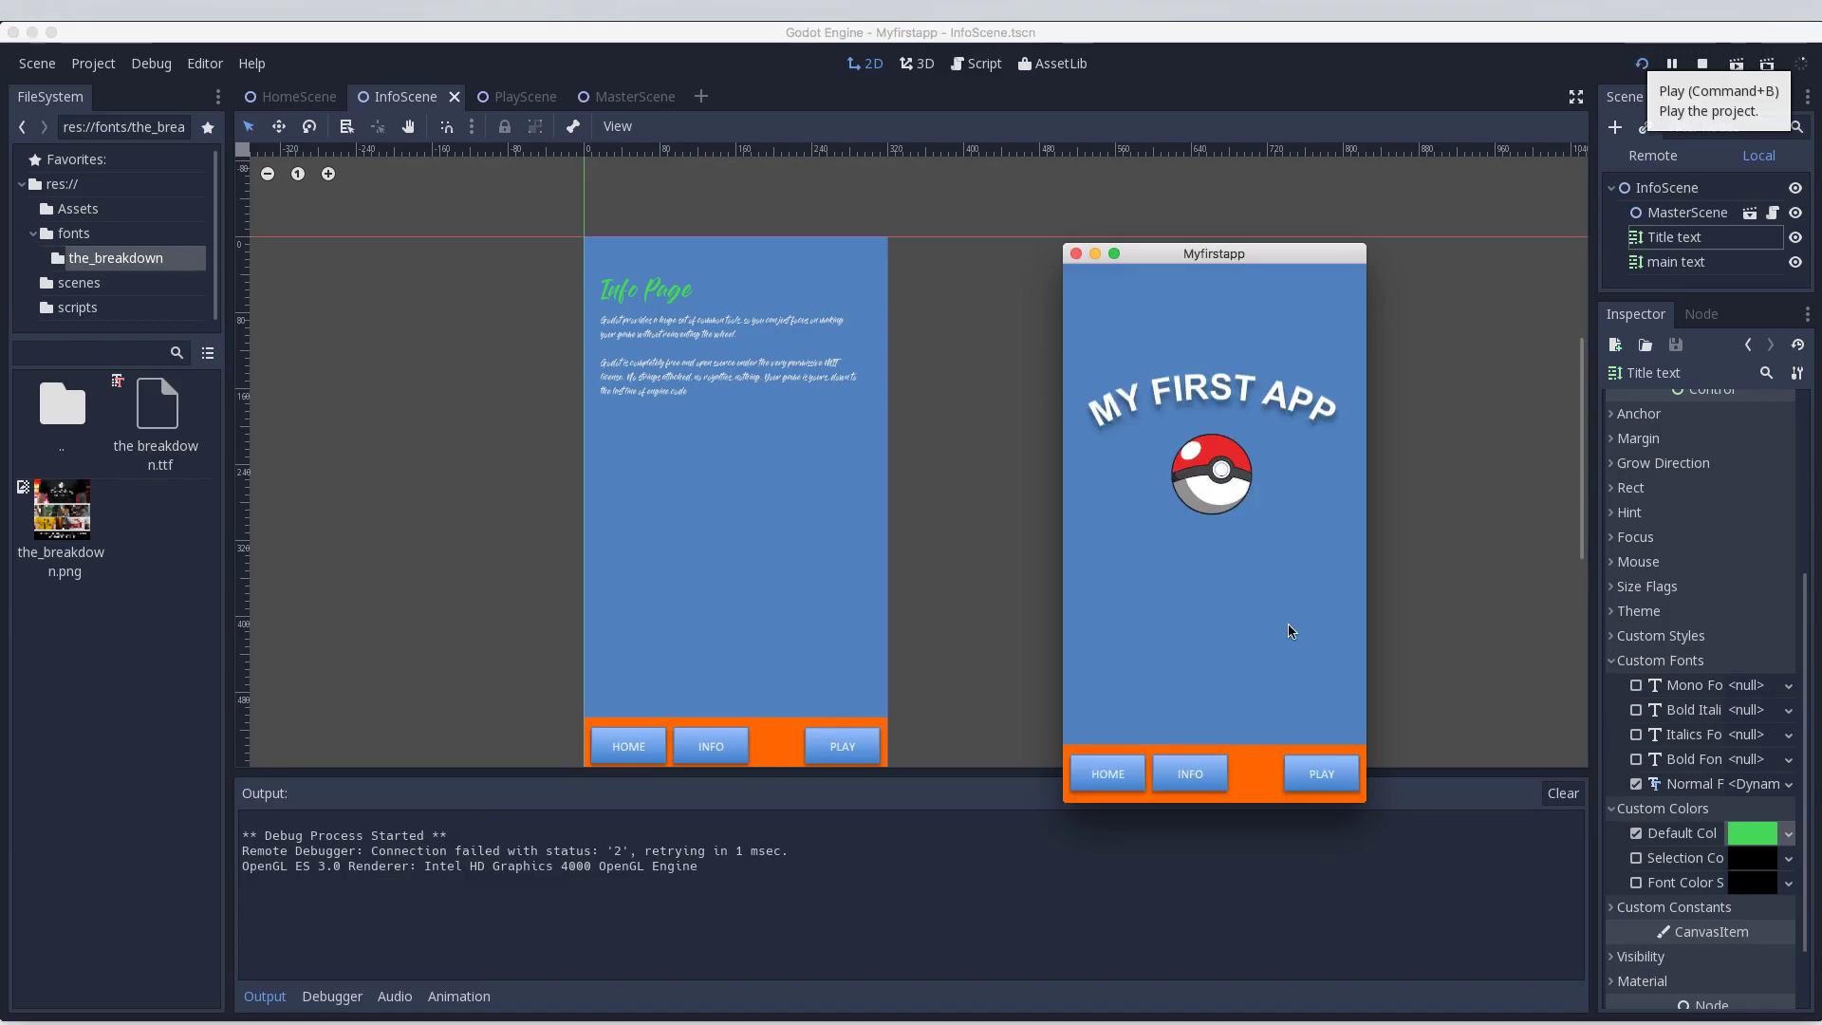
pyautogui.click(1199, 767)
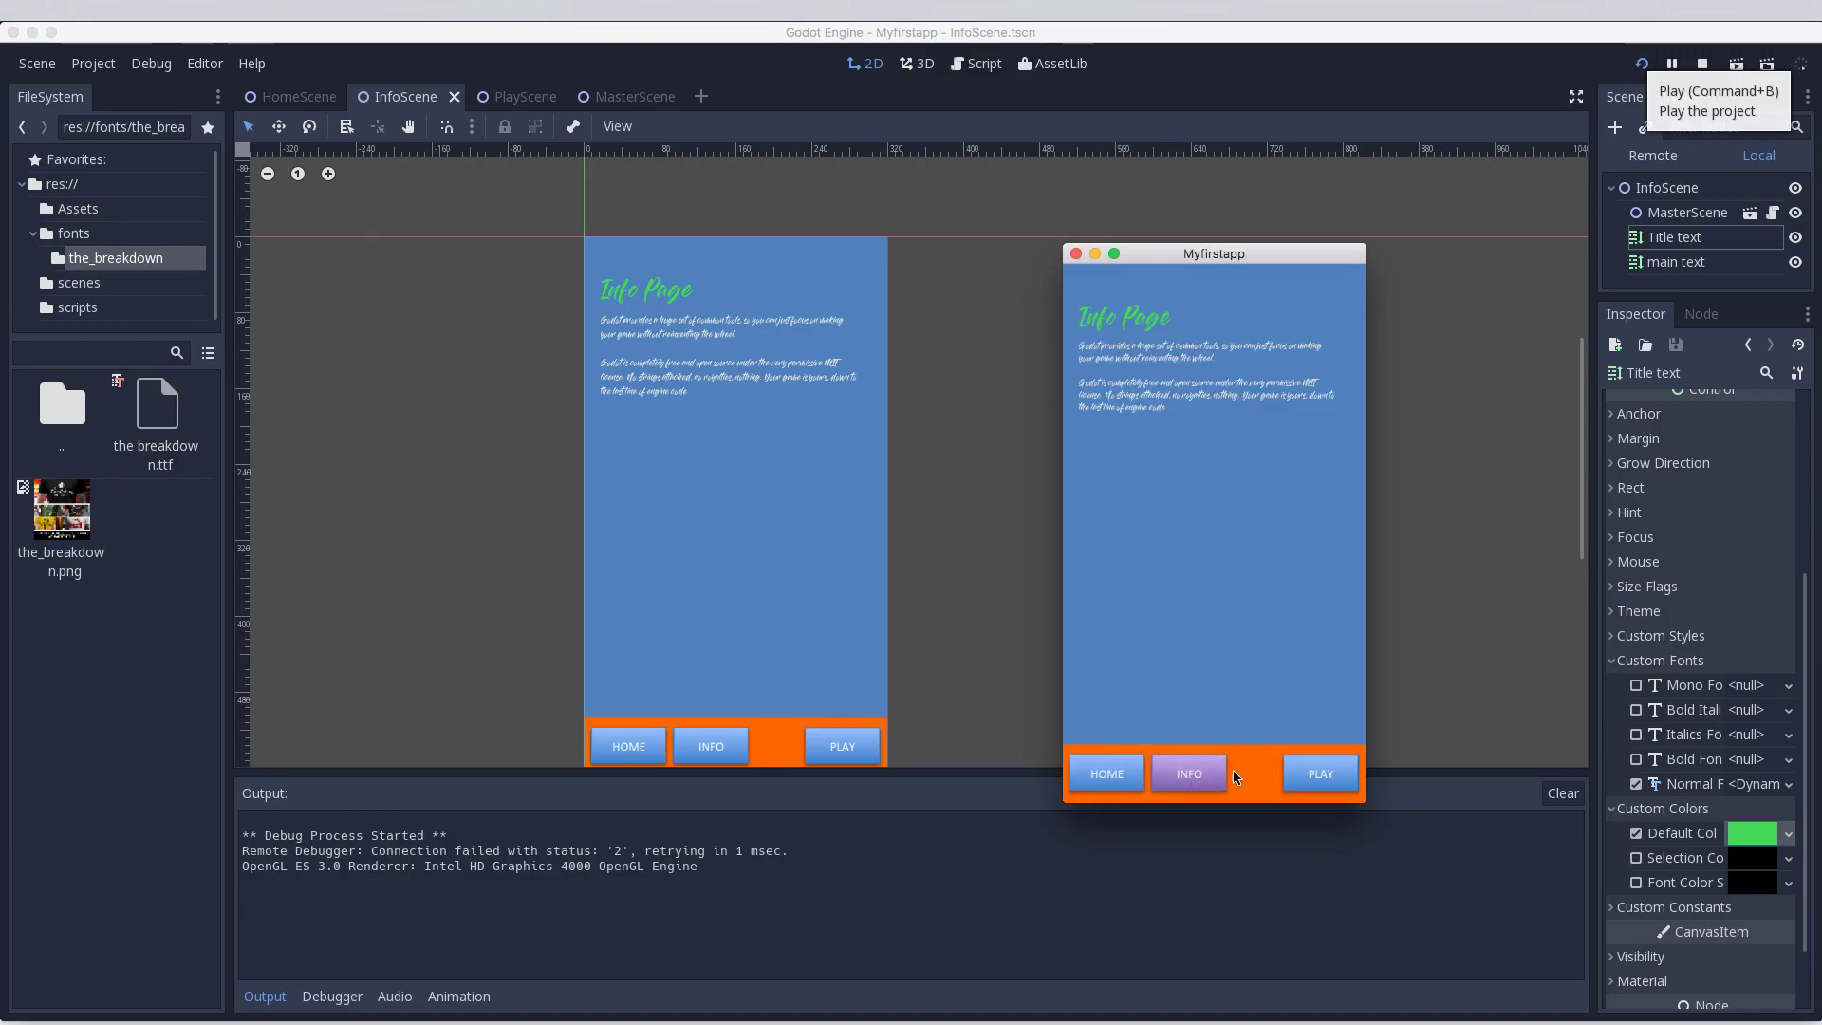
pyautogui.click(1076, 255)
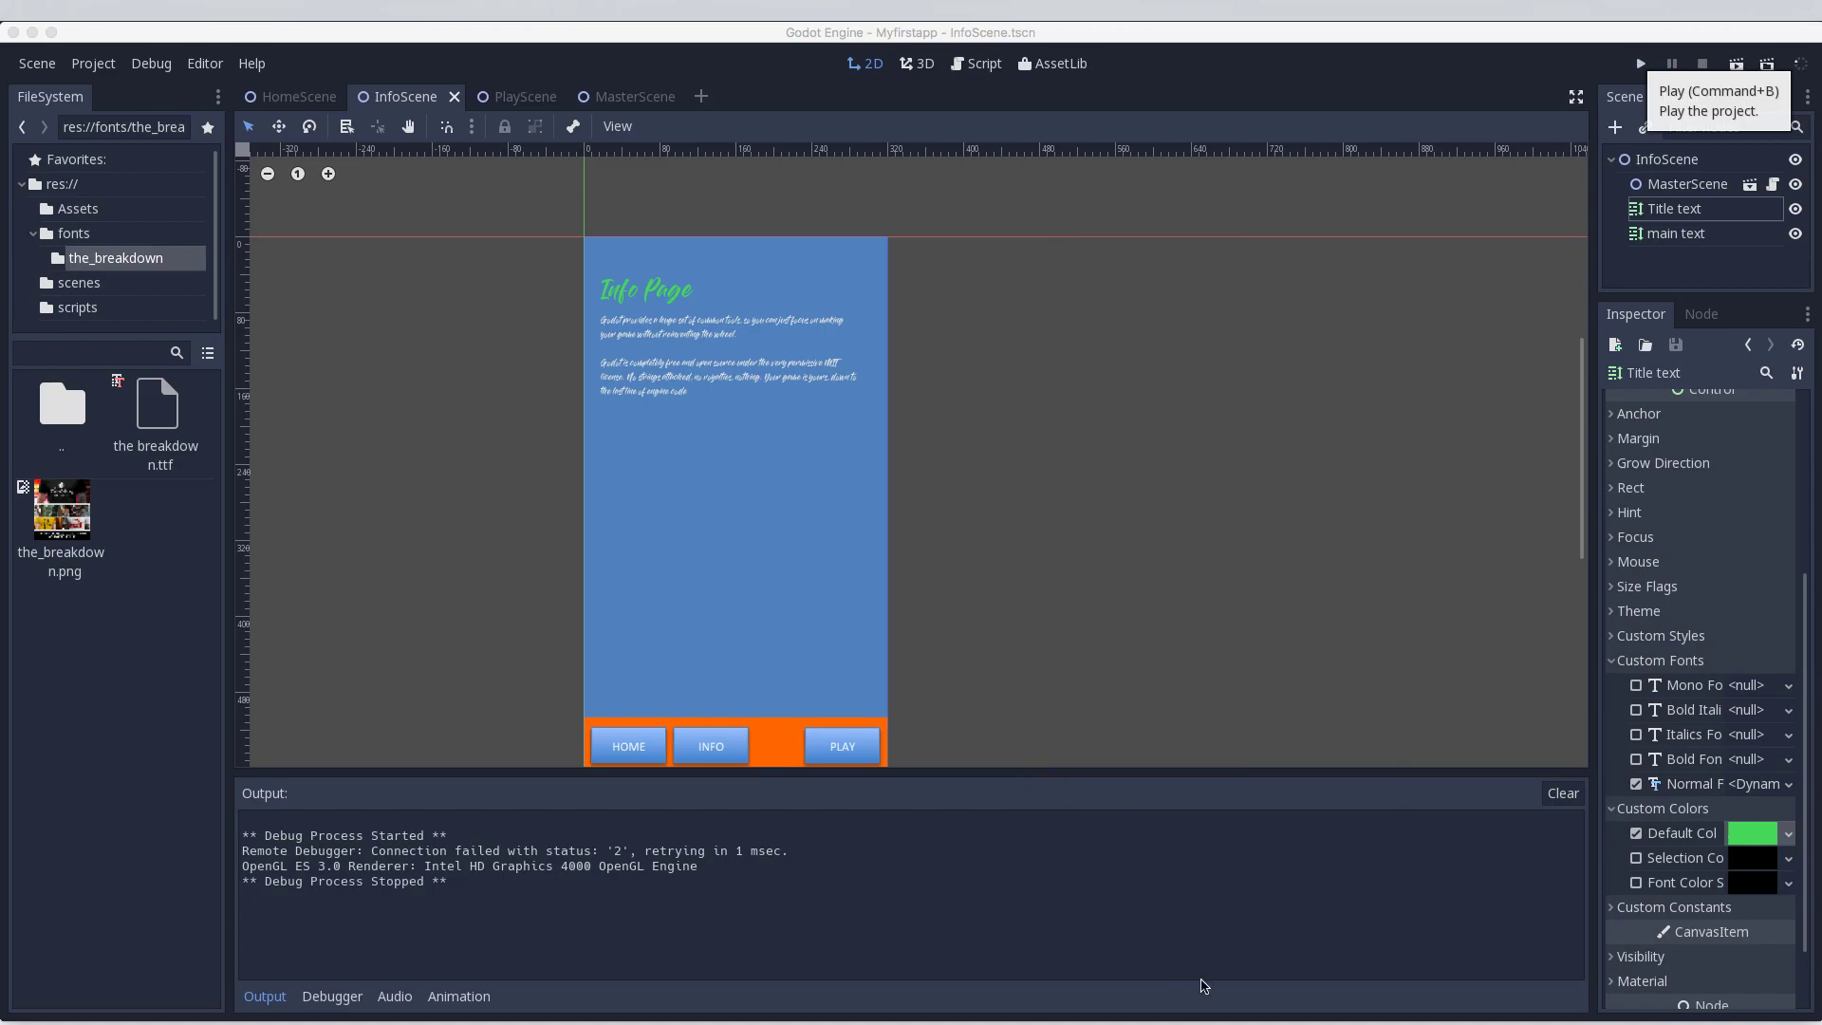
# Step: Switch to Chrome and look through the recently added fonts on the dafont.com home page
pyautogui.moveTo(1591, 1008)
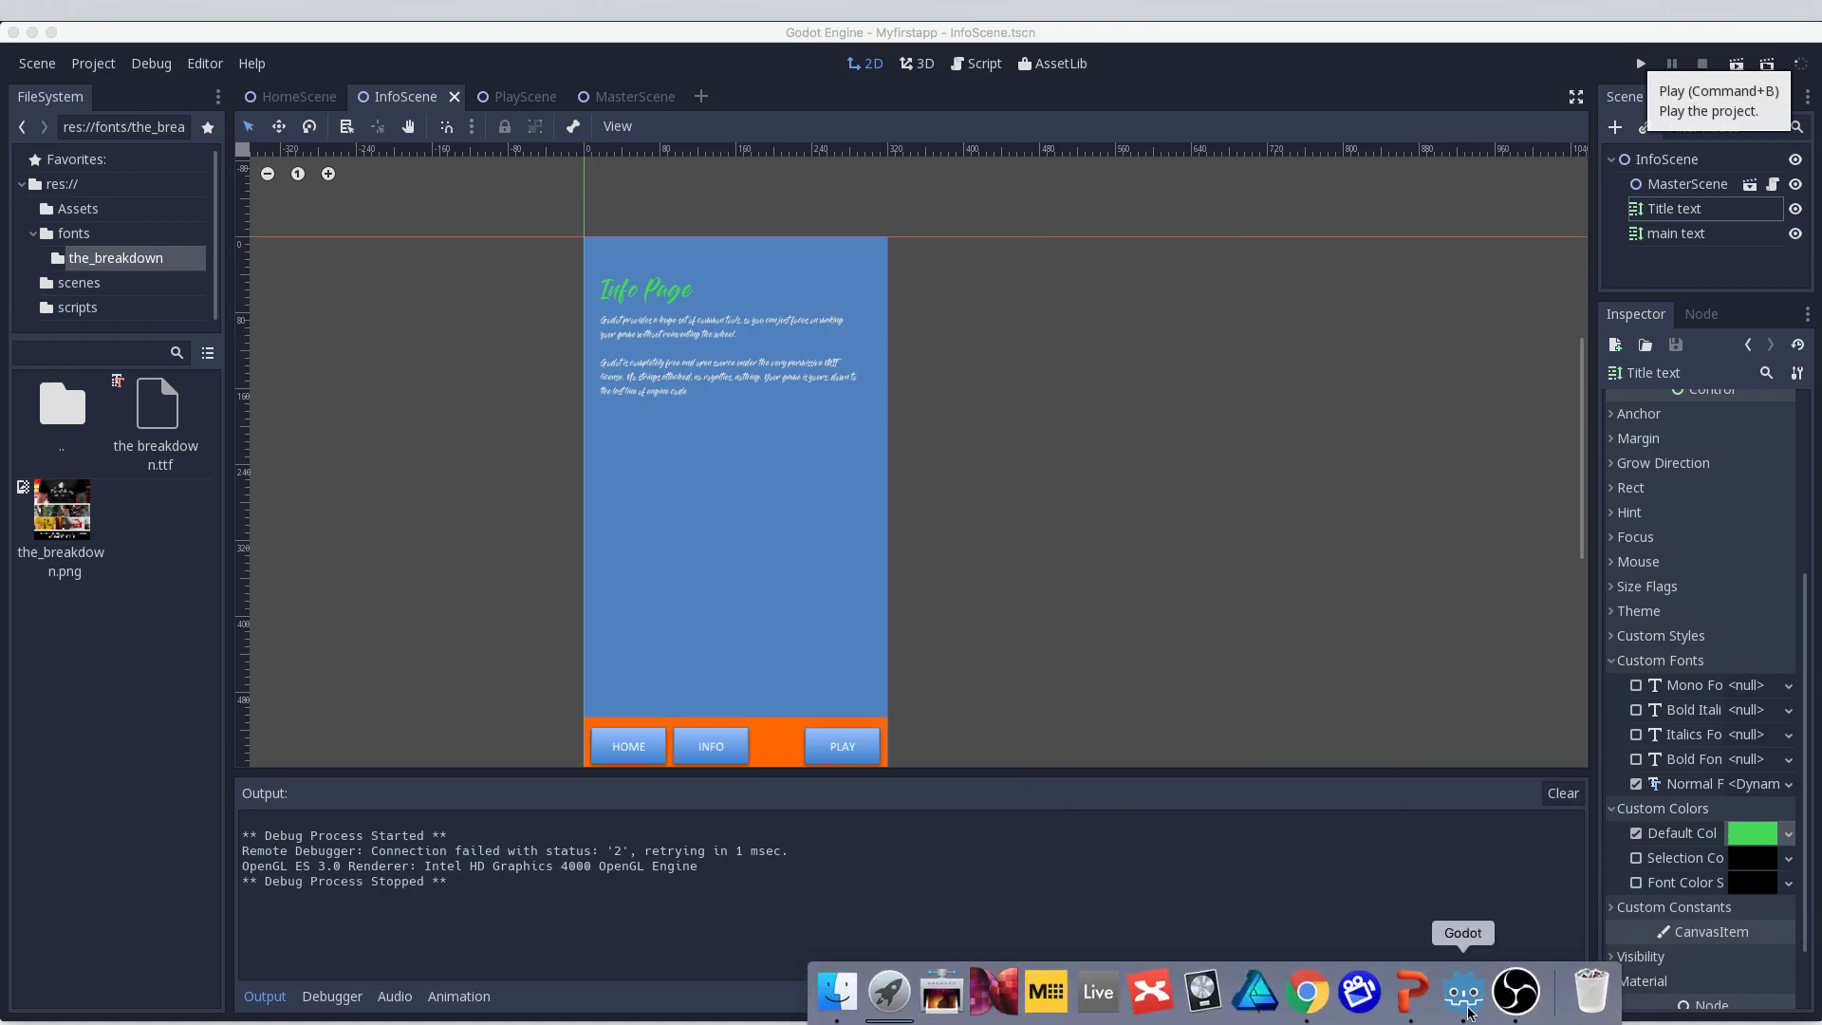
pyautogui.click(1308, 992)
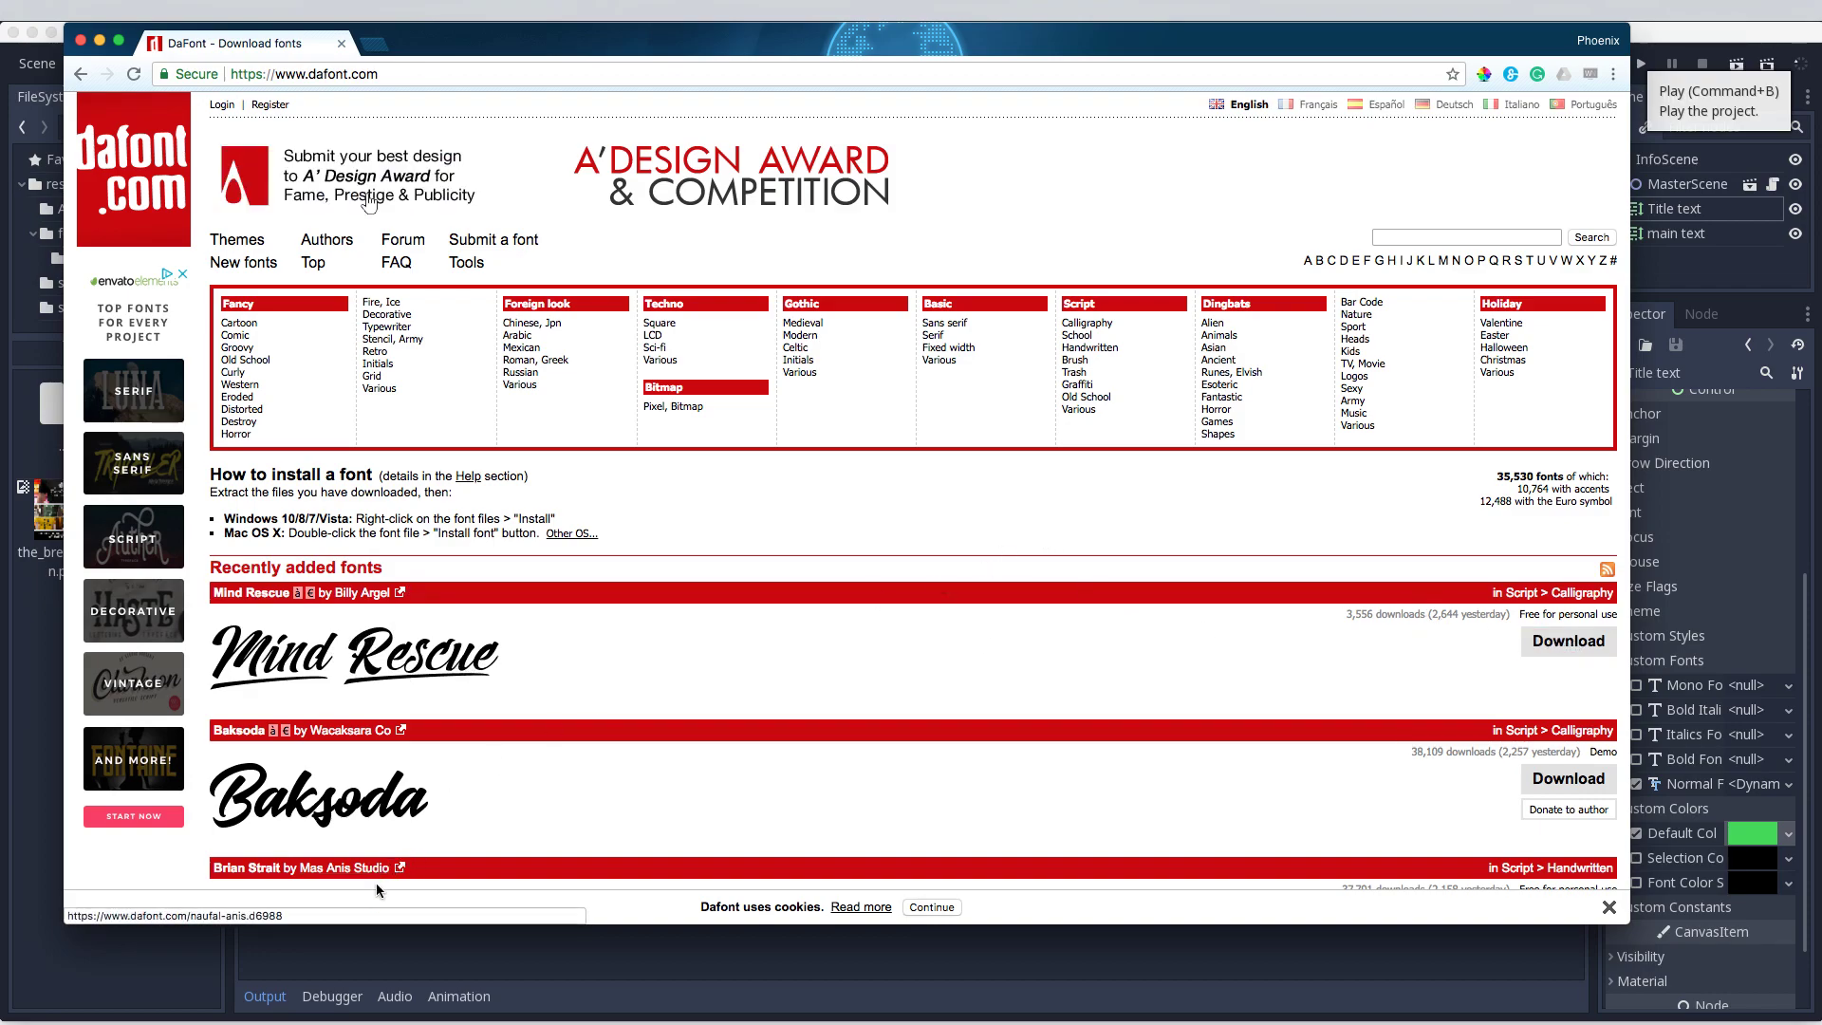
pyautogui.scroll(-3, 466, 721)
pyautogui.scroll(-3, 466, 721)
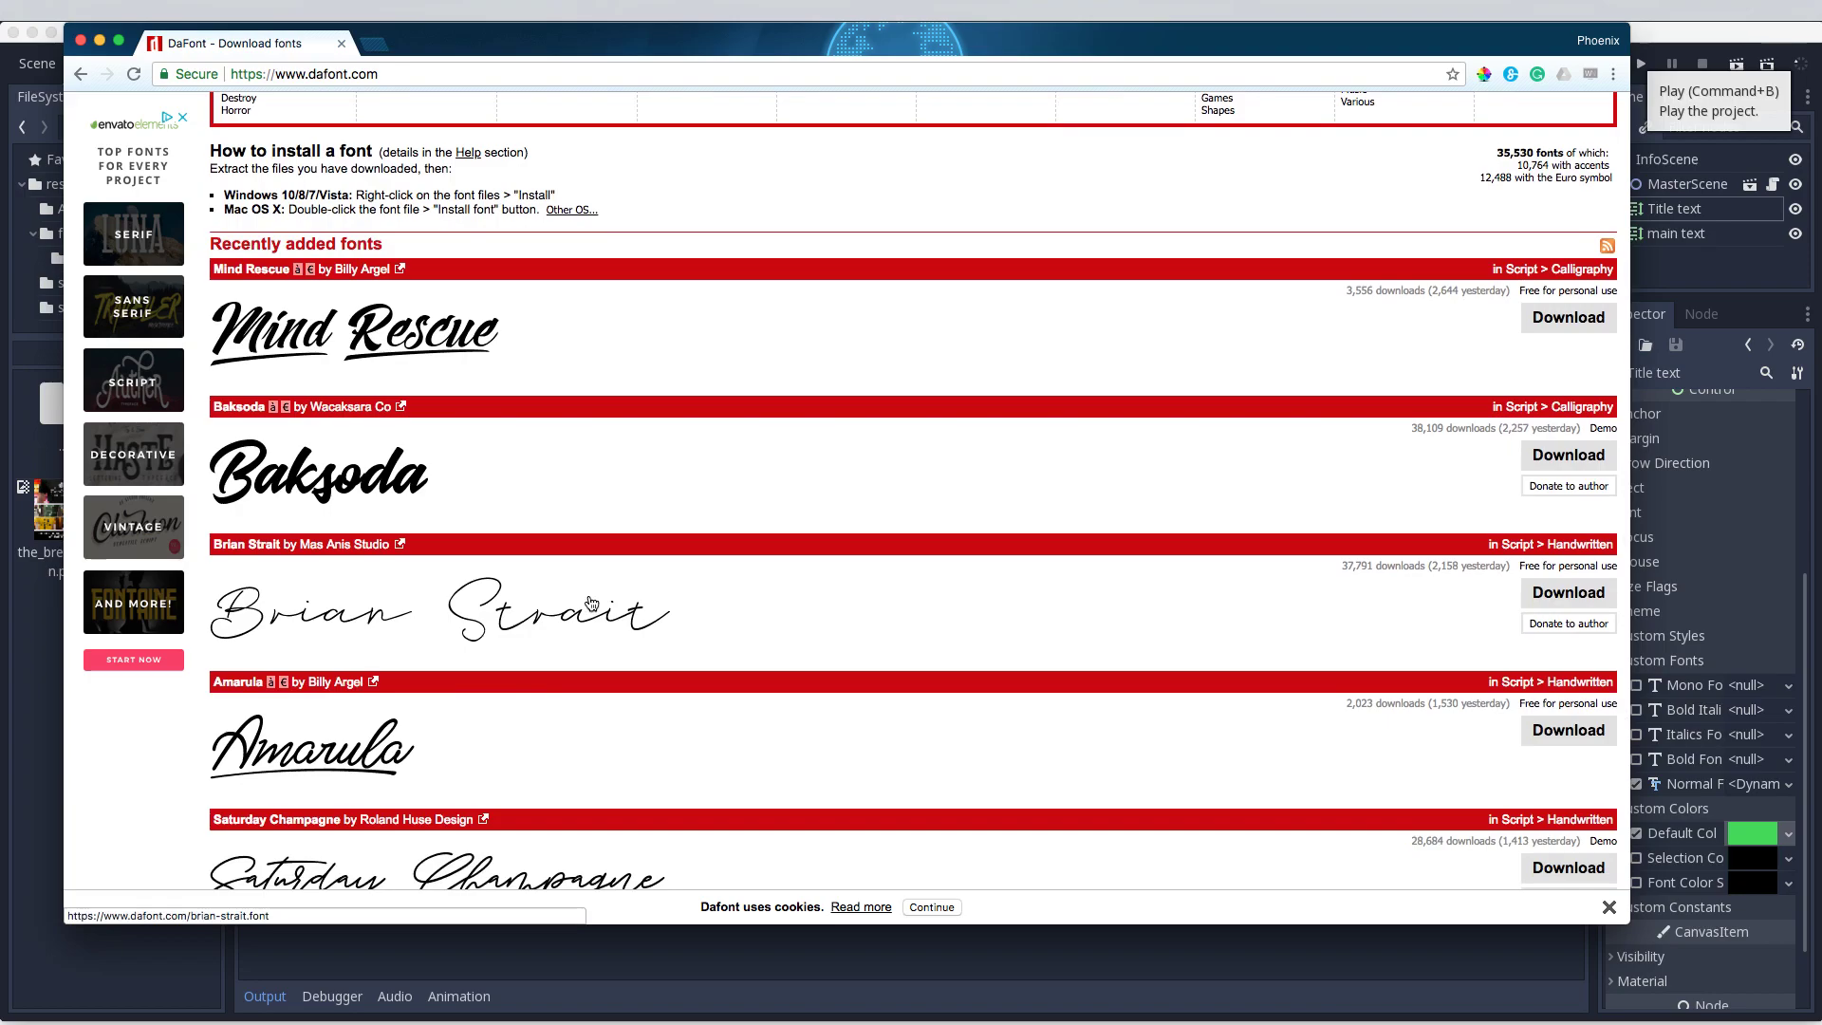
pyautogui.scroll(2, 627, 482)
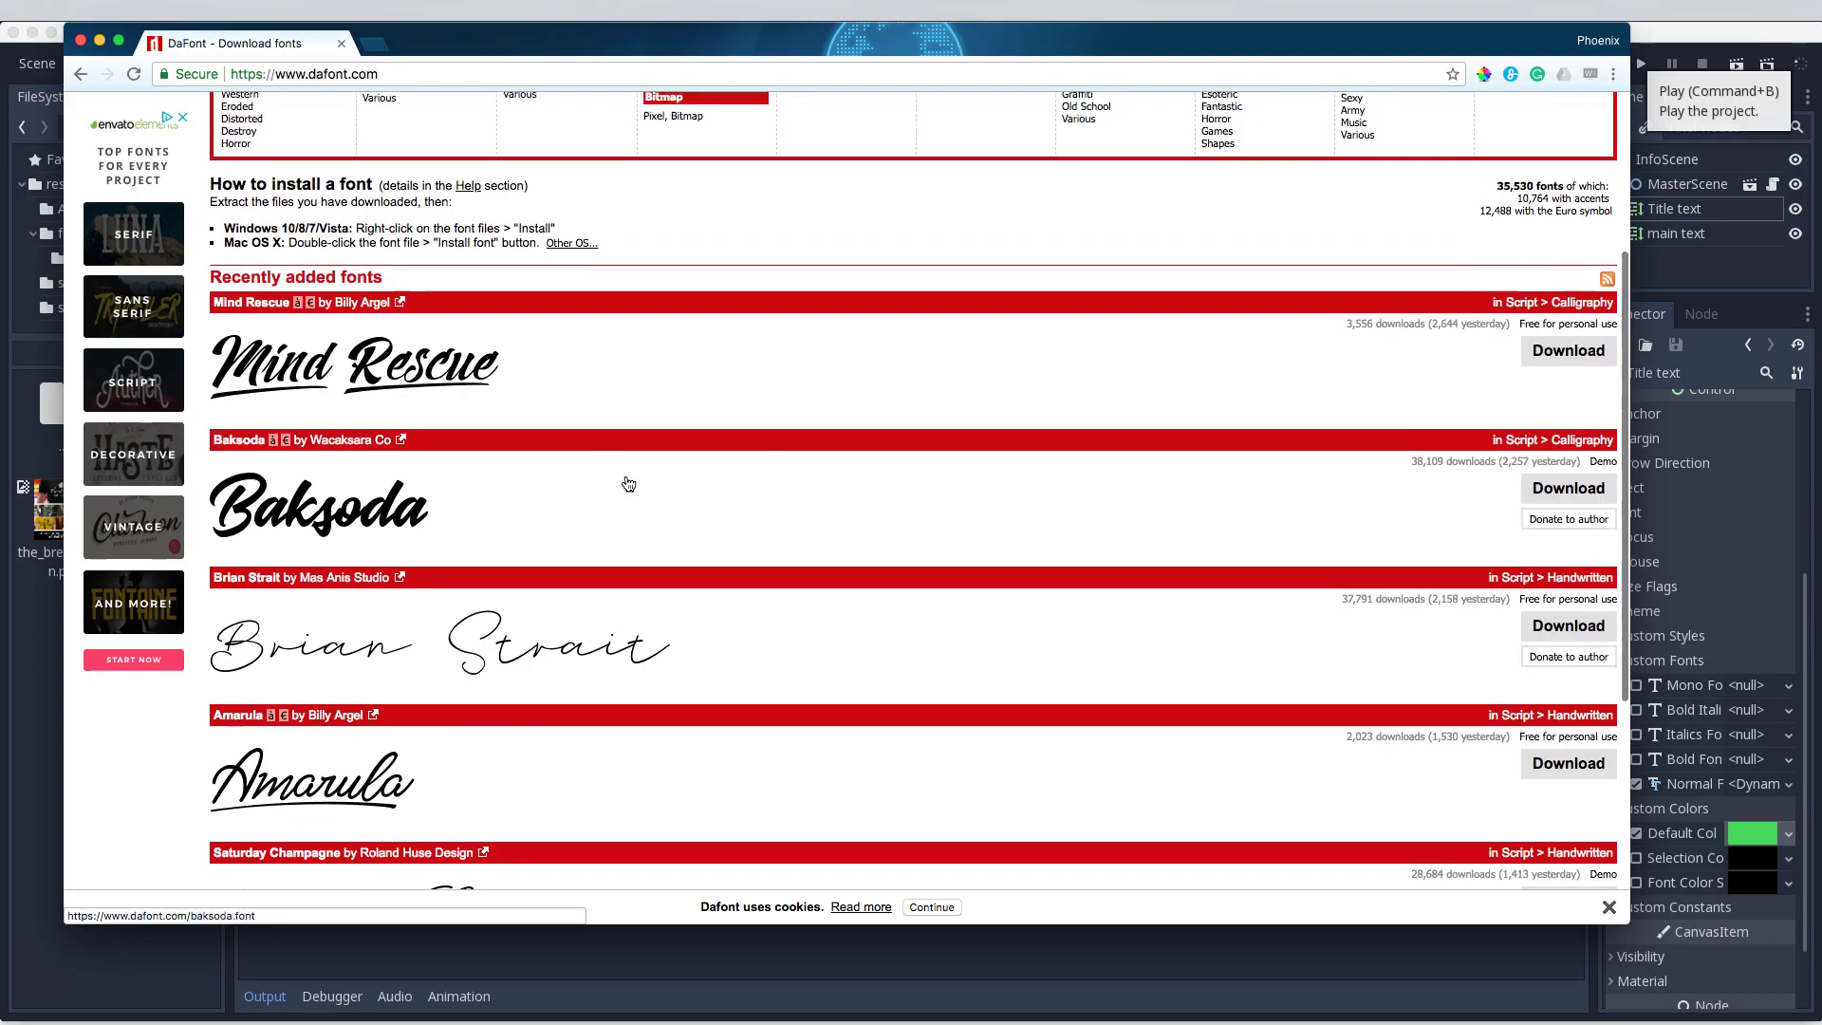
pyautogui.scroll(5, 625, 482)
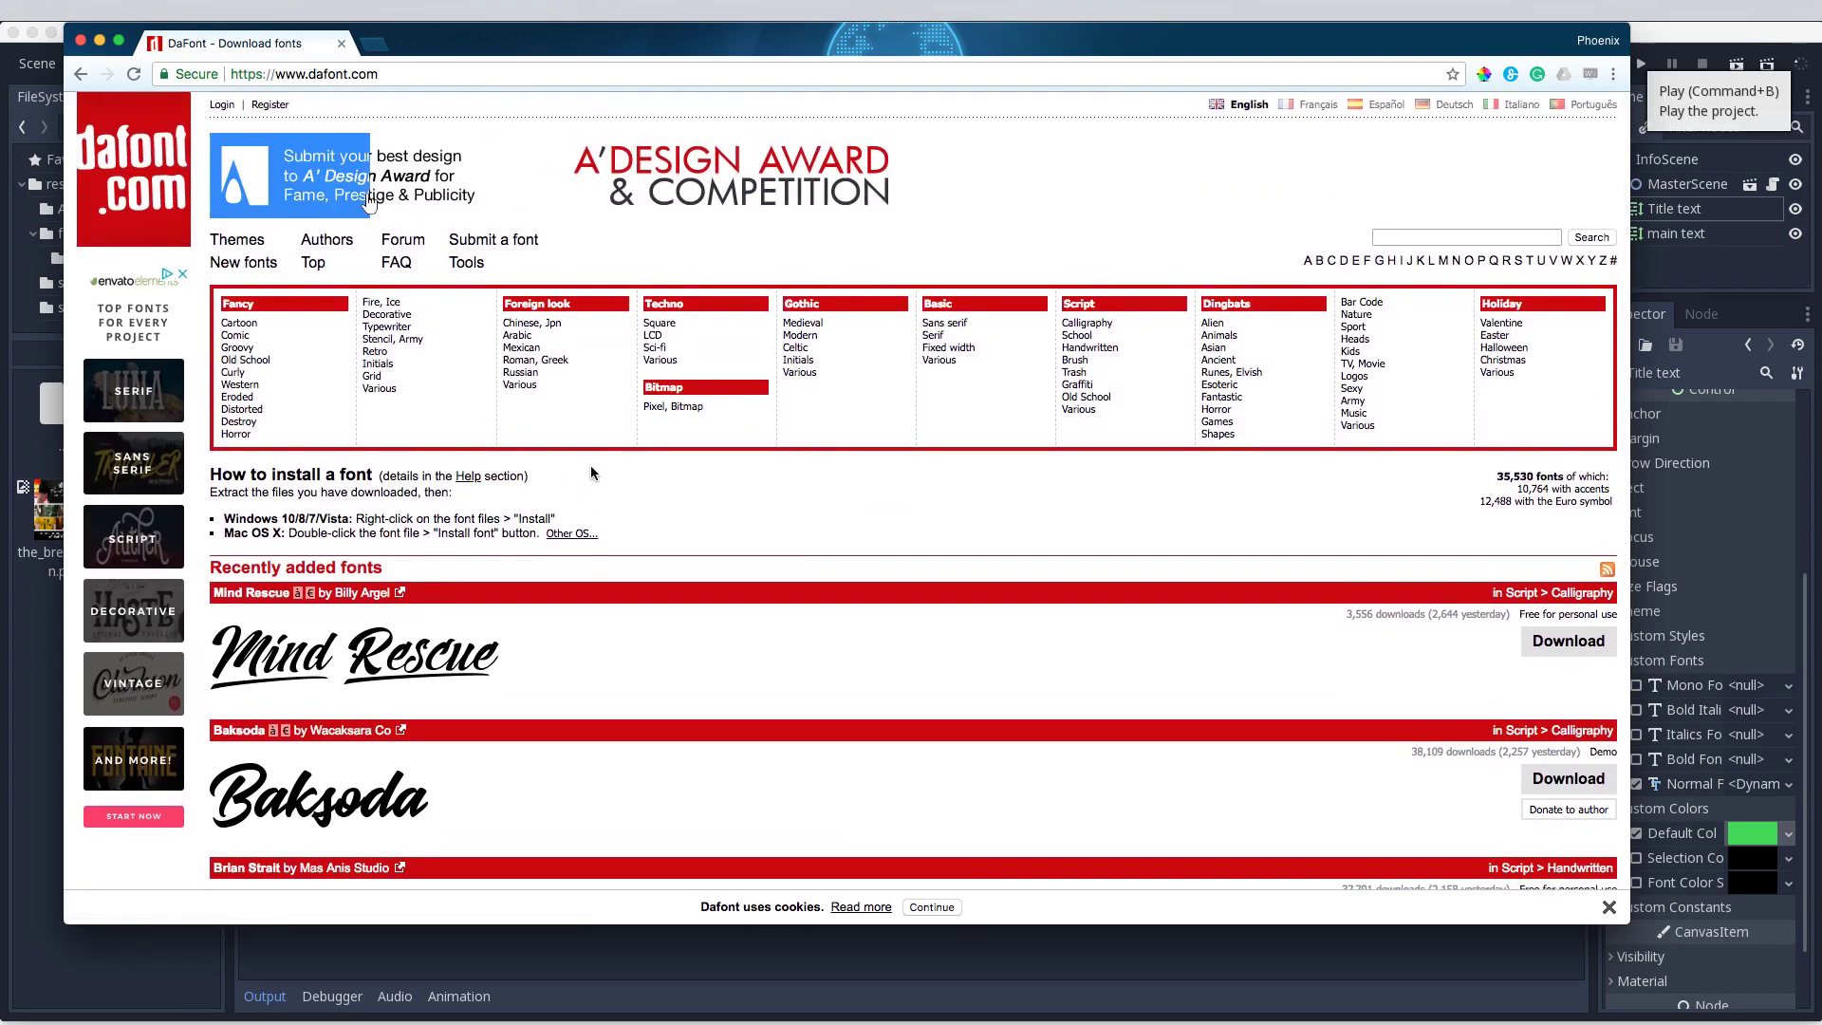